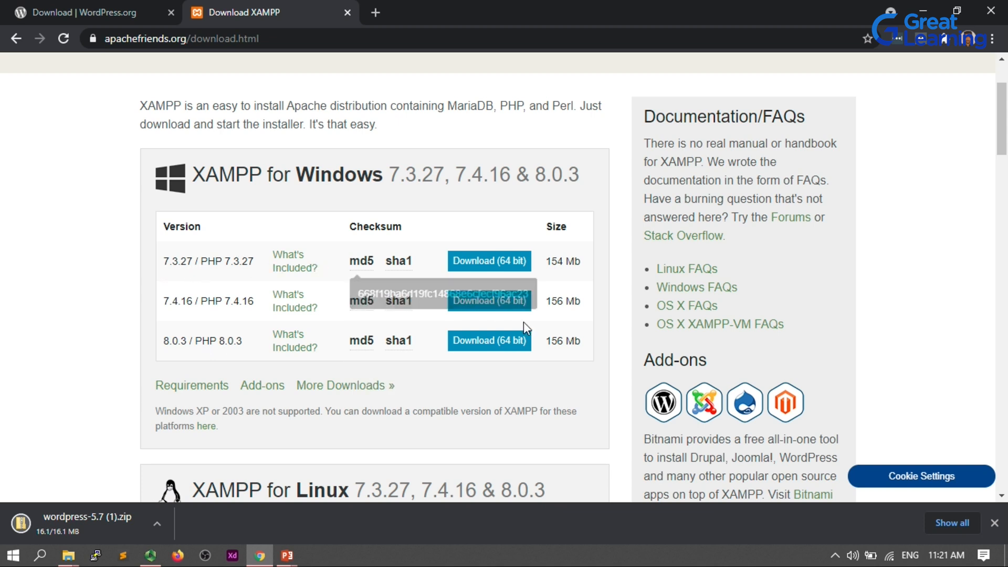
Download the XAMPP 8.0.3 Windows 64-bit installer and launch it from Downloads, acknowledging the UAC warning.
left_click(485, 347)
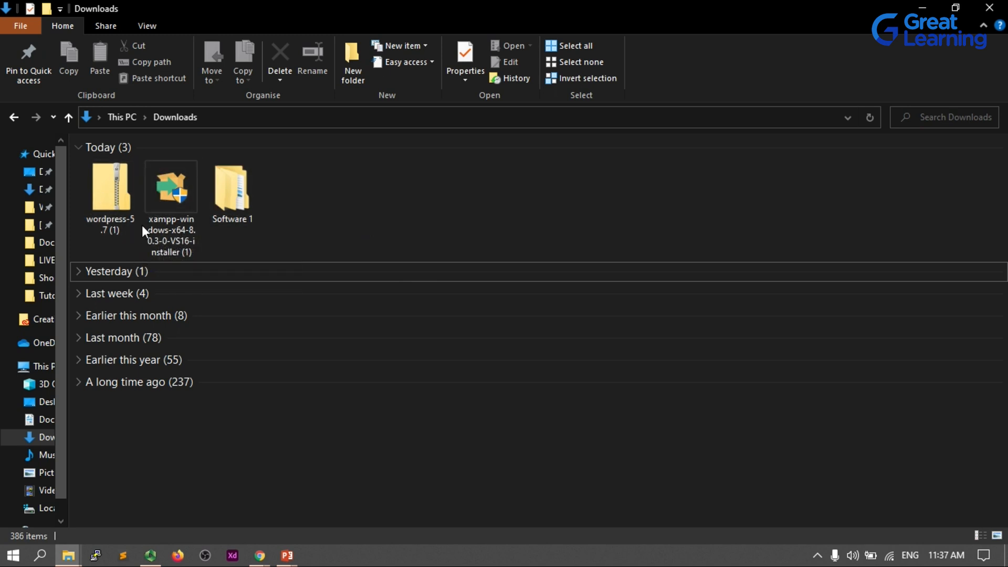
double_click(153, 210)
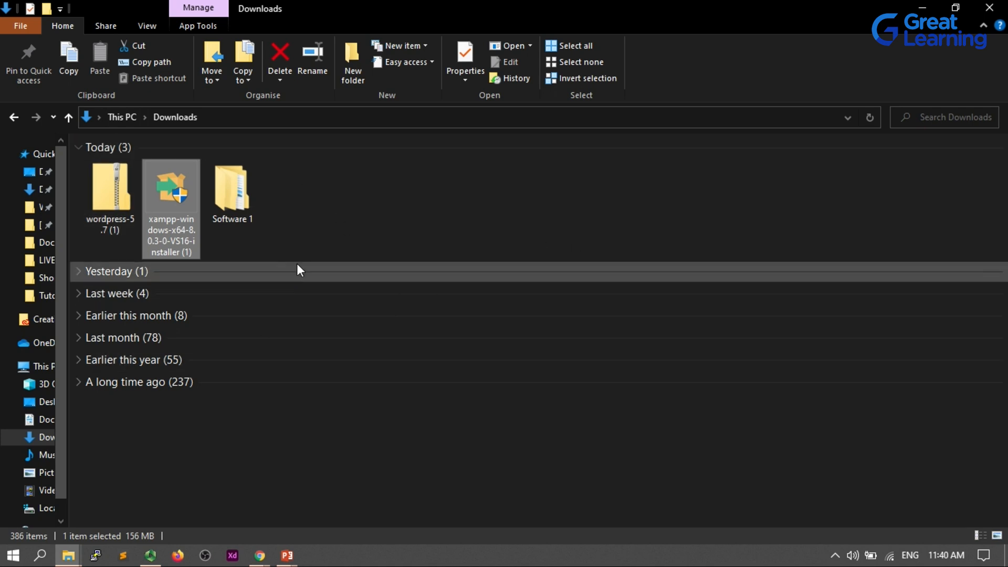
double_click(160, 233)
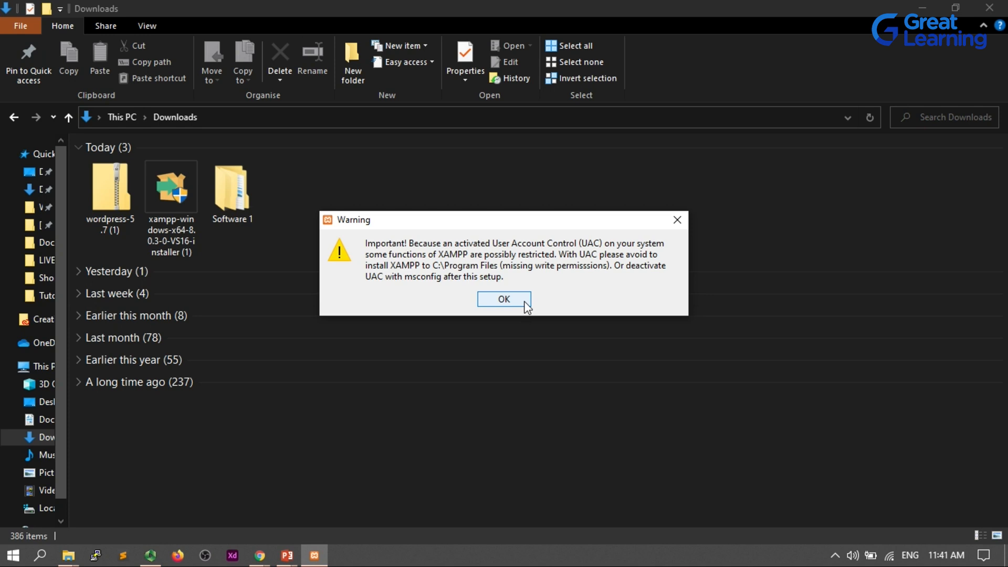
left_click(525, 302)
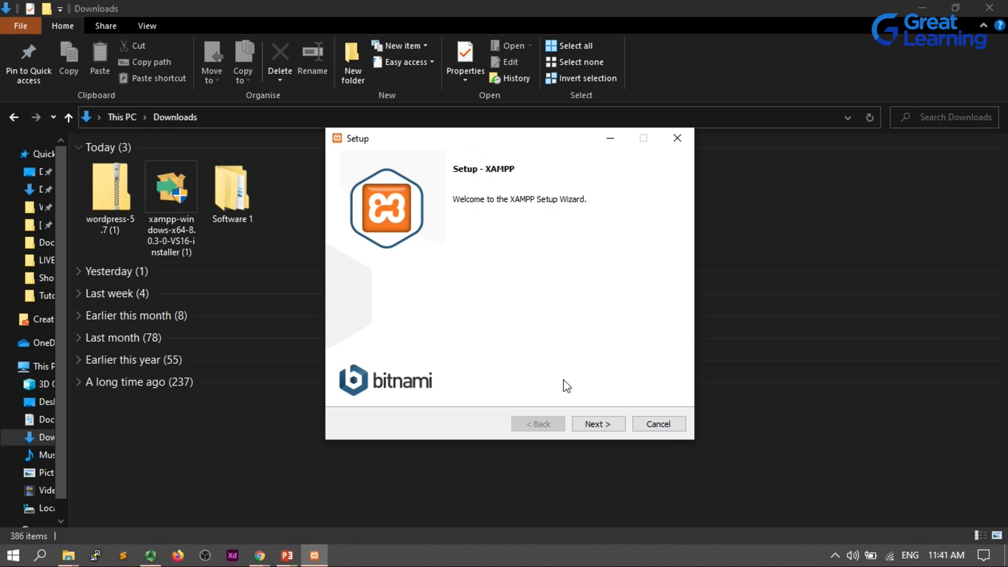
Step through the XAMPP setup wizard with all default components and try to install into C:\xampp.
left_click(607, 427)
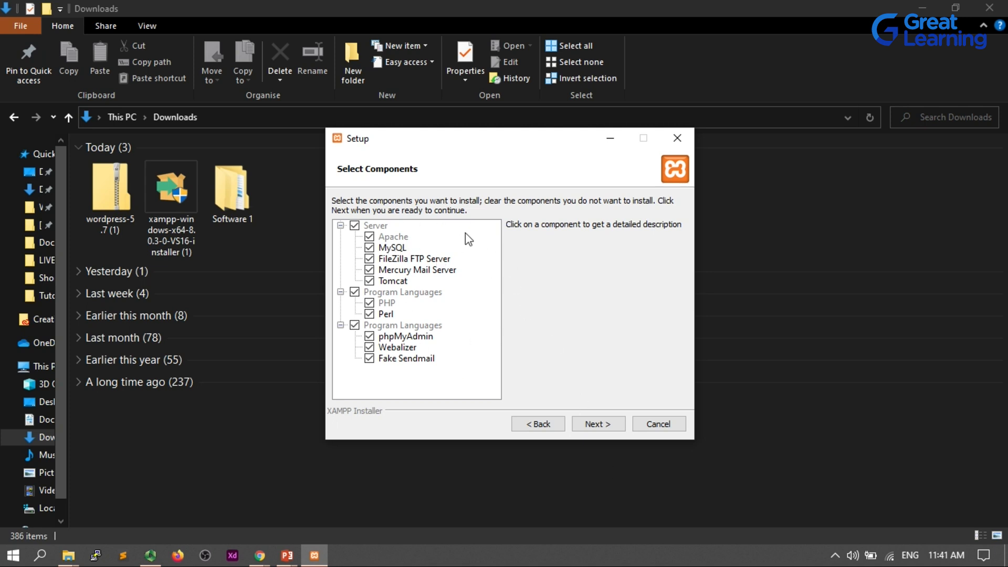
left_click(609, 423)
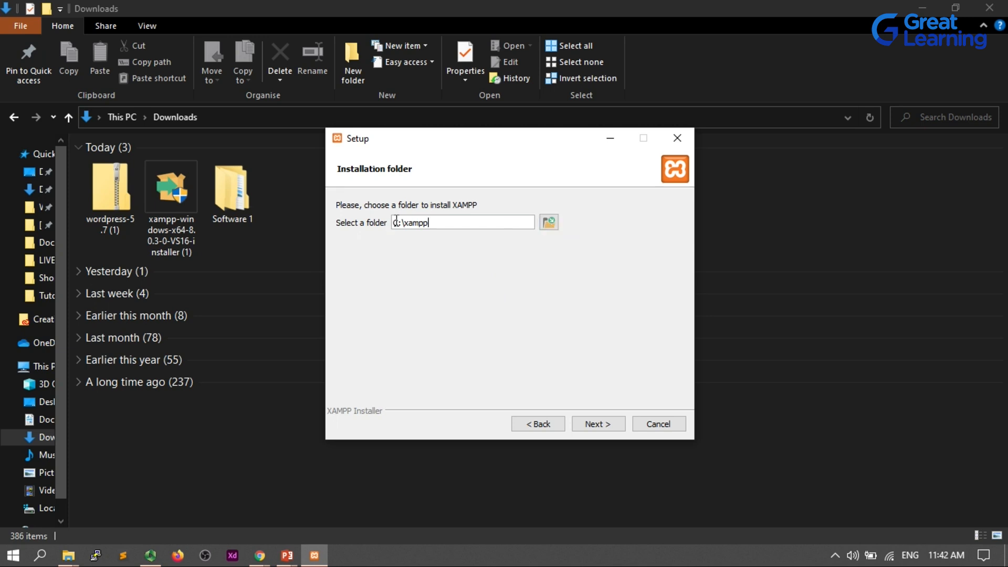
left_click(595, 424)
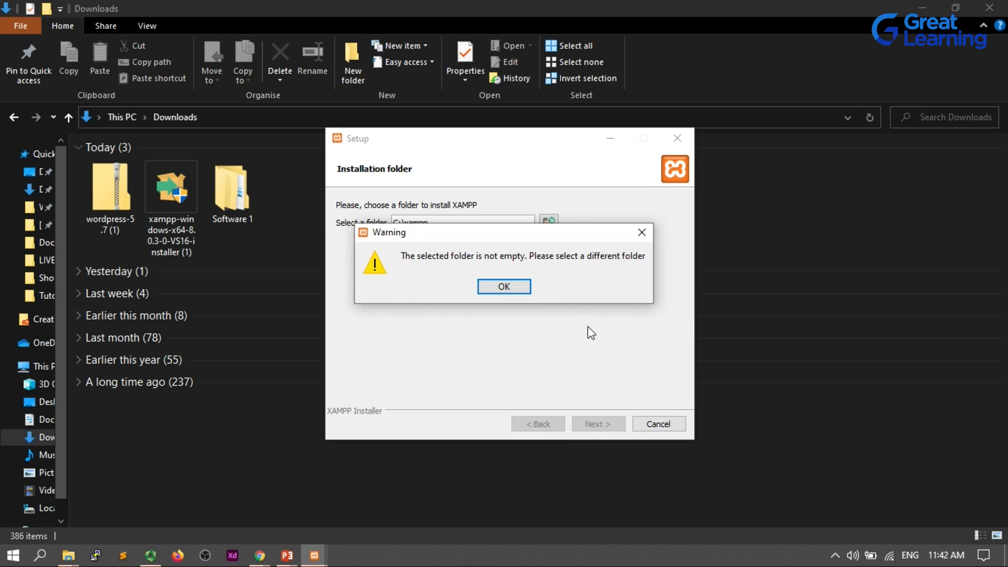
left_click(520, 288)
Delete the existing xampp folder on the C: drive from the folder browser and close the browser.
left_click(548, 227)
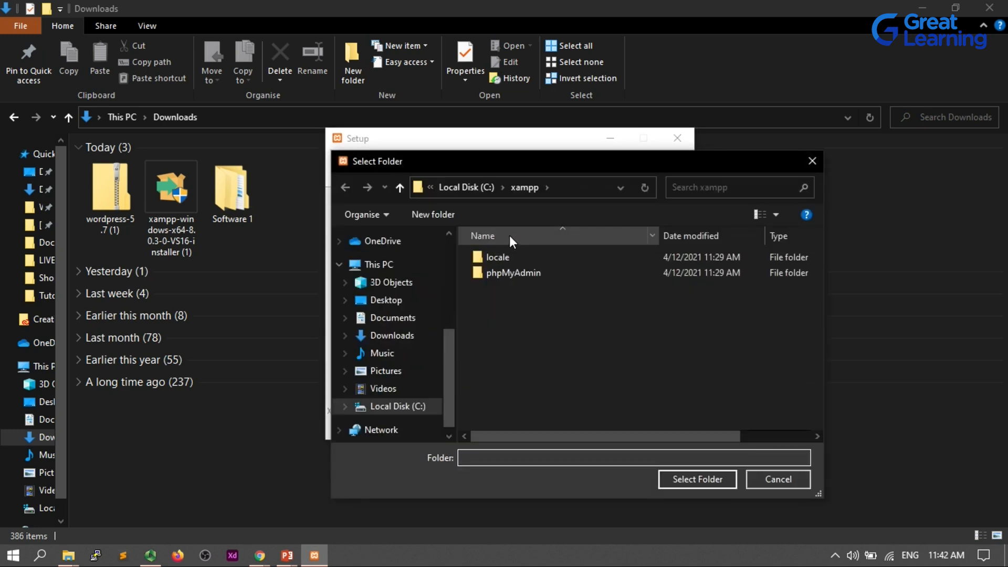
left_click(468, 185)
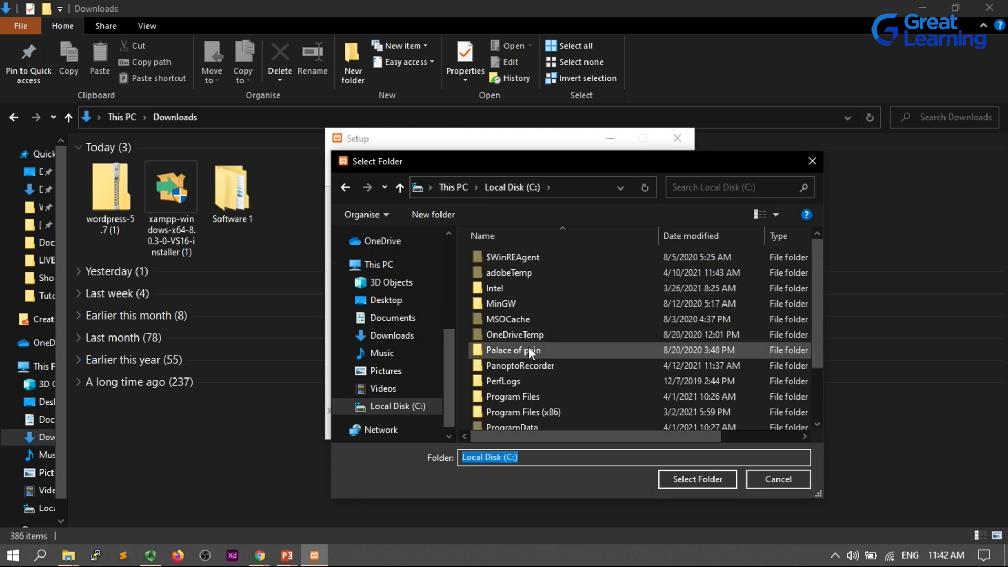
scroll(528, 346, "down", 2)
left_click(519, 420)
key("Delete")
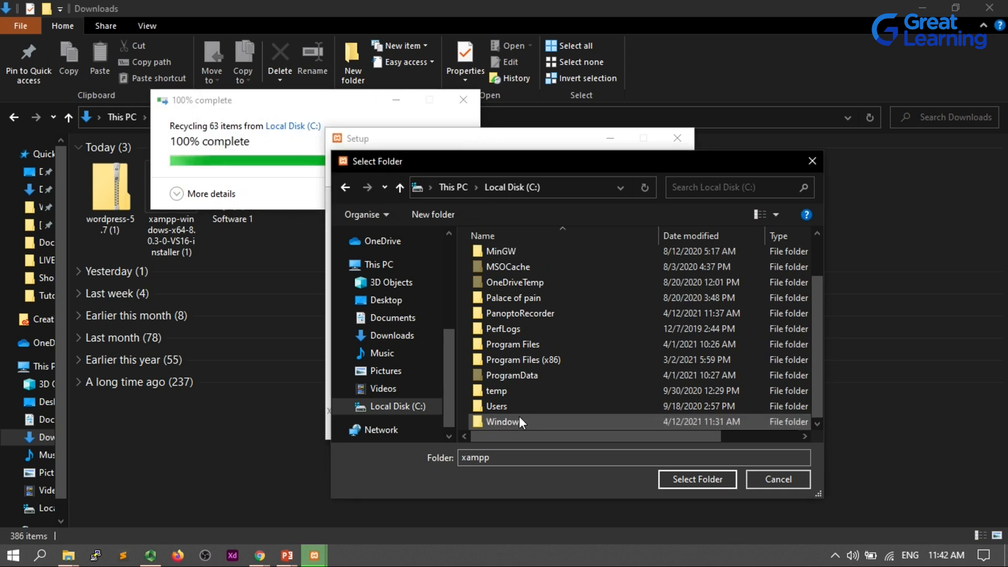
left_click(774, 478)
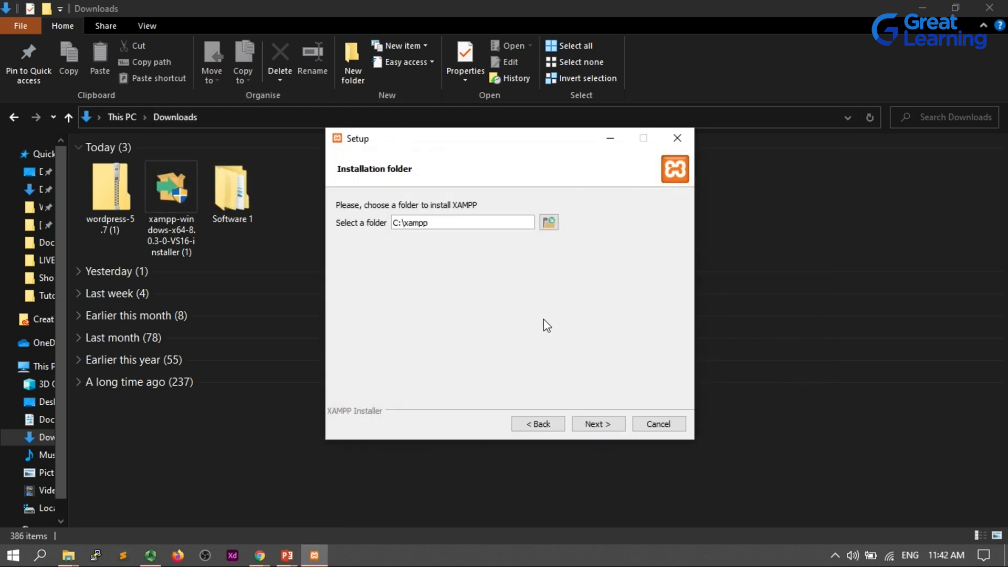
Continue with the C:\xampp folder and English language, unchecking Learn more about Bitnami for XAMPP.
left_click(606, 425)
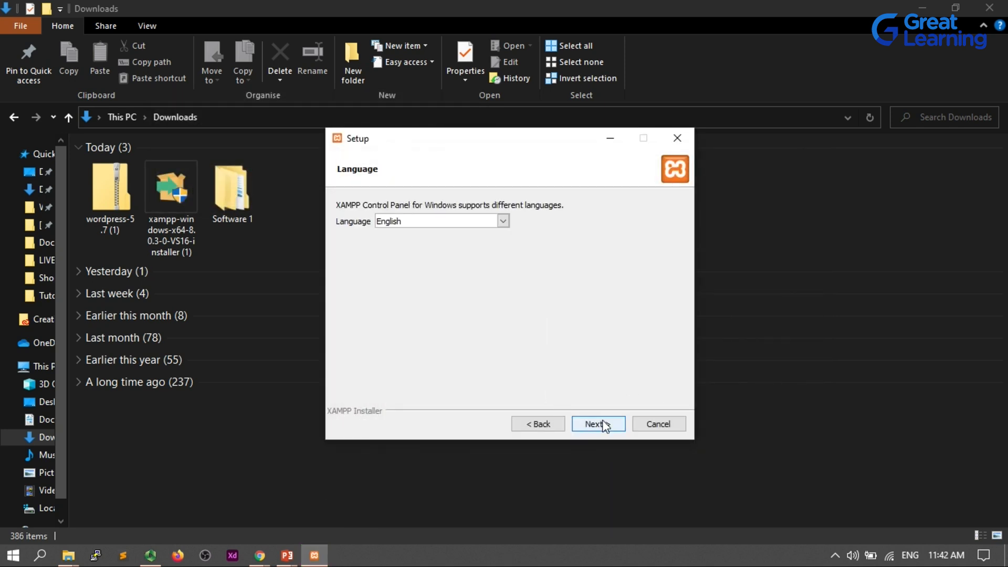
left_click(593, 426)
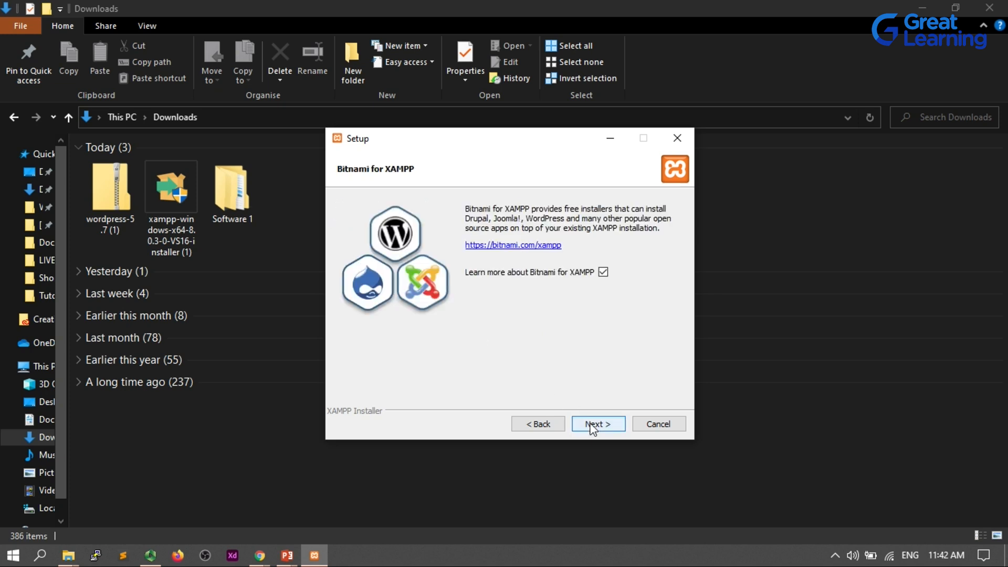
left_click(603, 272)
left_click(597, 425)
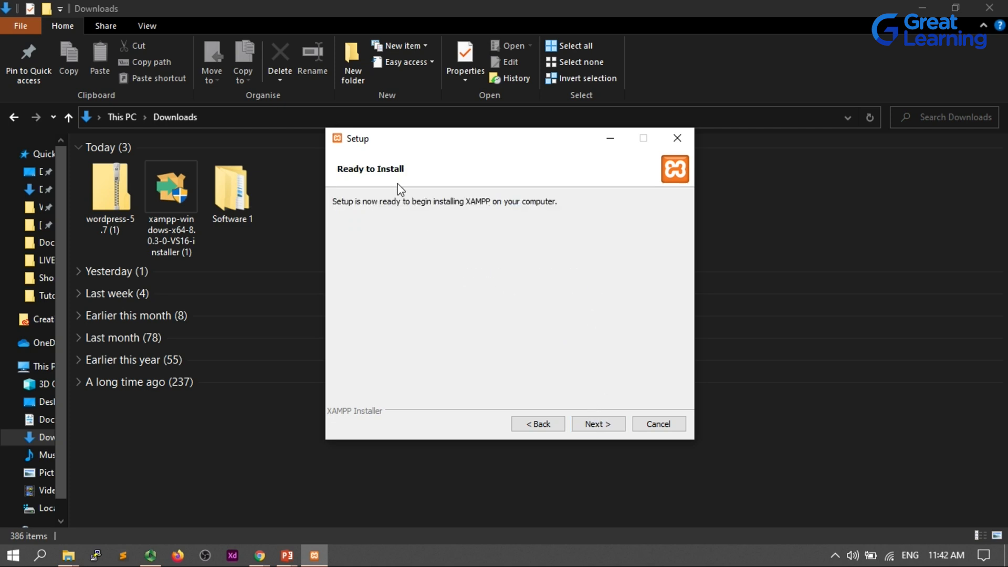
Run the installation, finish the wizard and bring up the XAMPP Control Panel window.
left_click(607, 423)
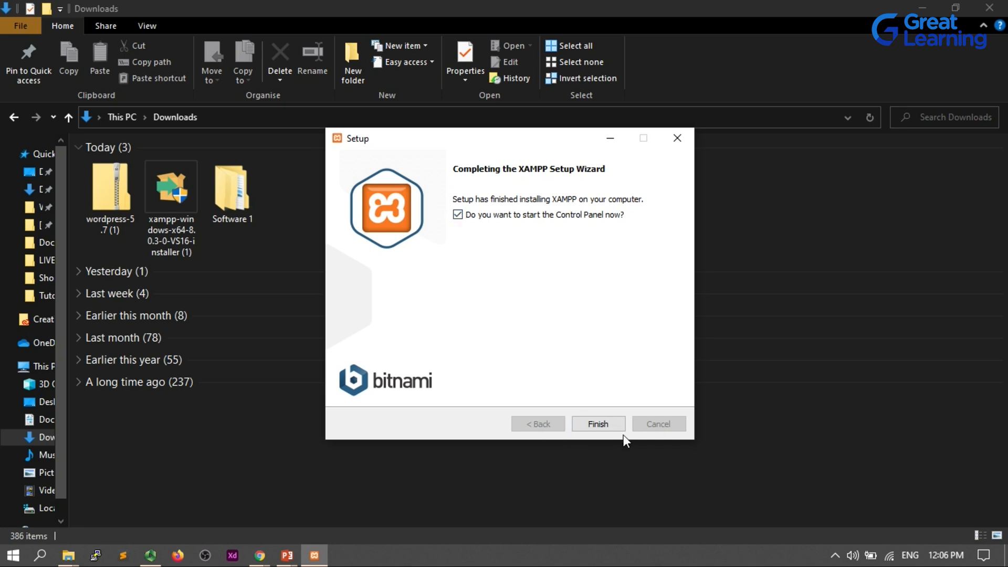
left_click(608, 420)
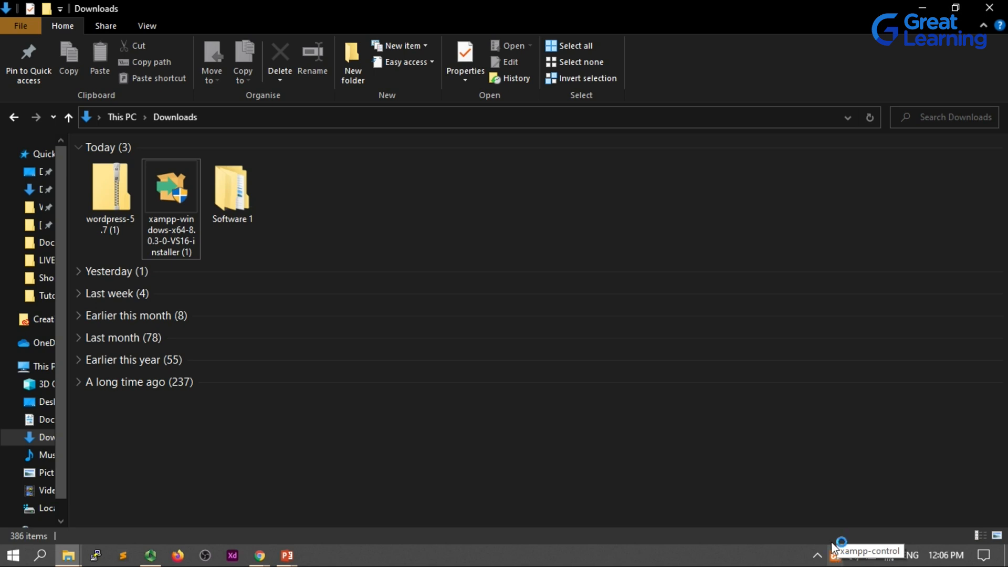
left_click(836, 557)
left_click_drag(248, 14, 464, 136)
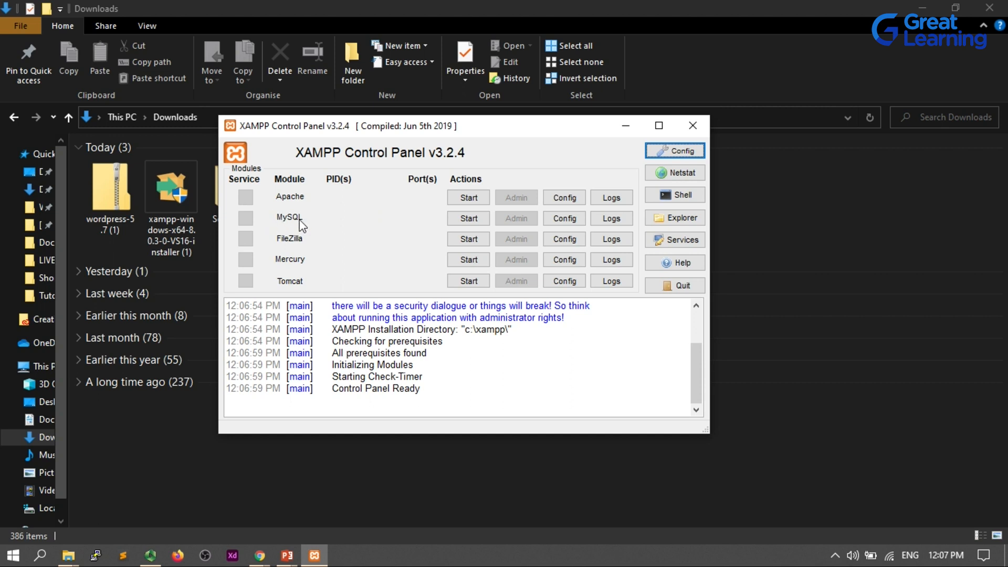
Start the Apache and MySQL modules in the XAMPP Control Panel and close its window.
left_click(463, 198)
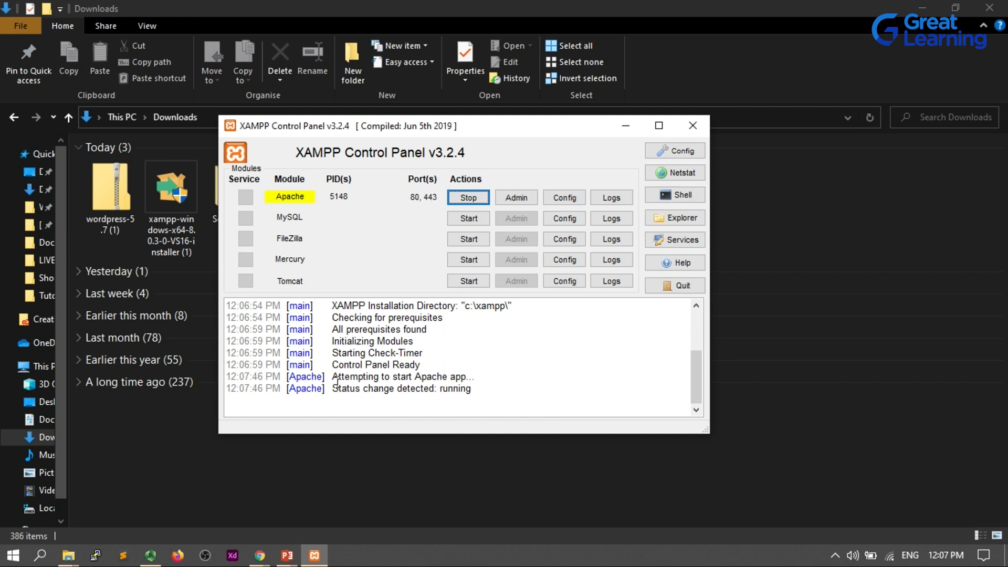
left_click_drag(339, 377, 464, 374)
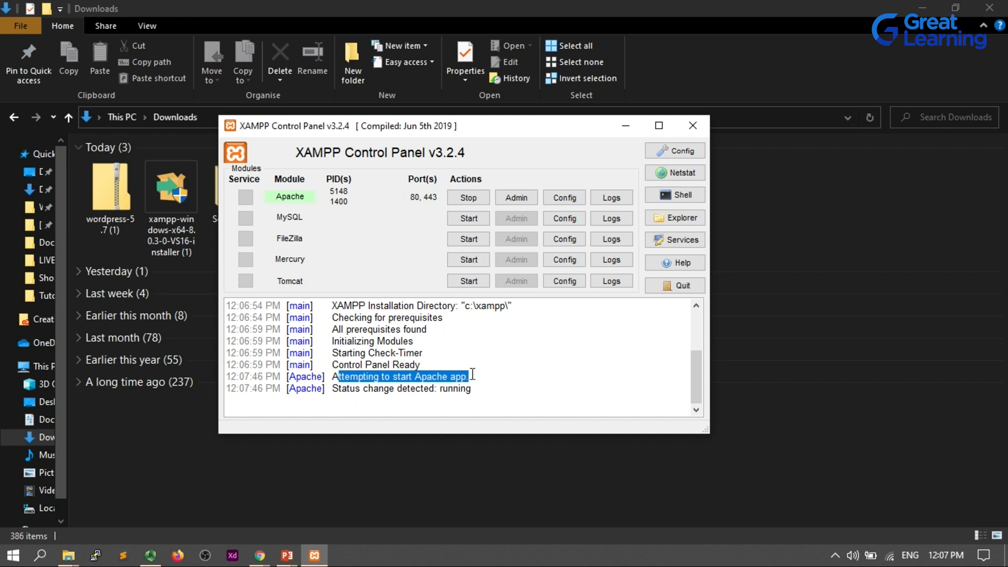
left_click_drag(367, 388, 468, 389)
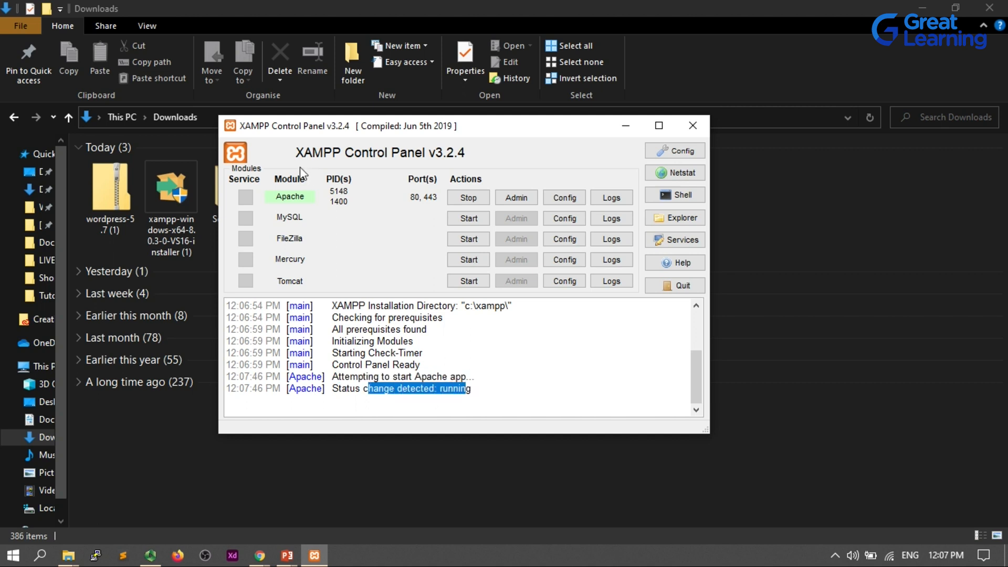
left_click(464, 218)
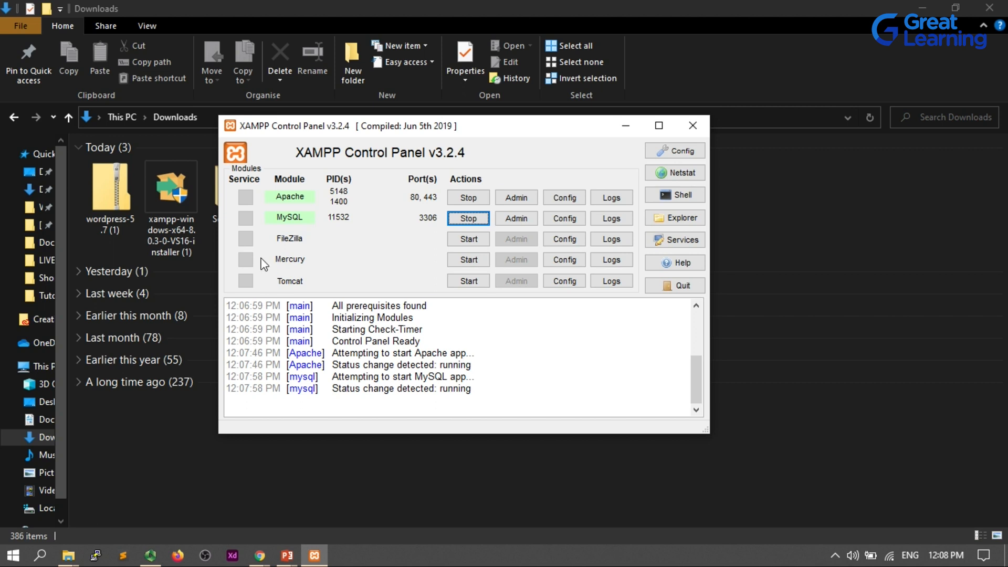
left_click(692, 125)
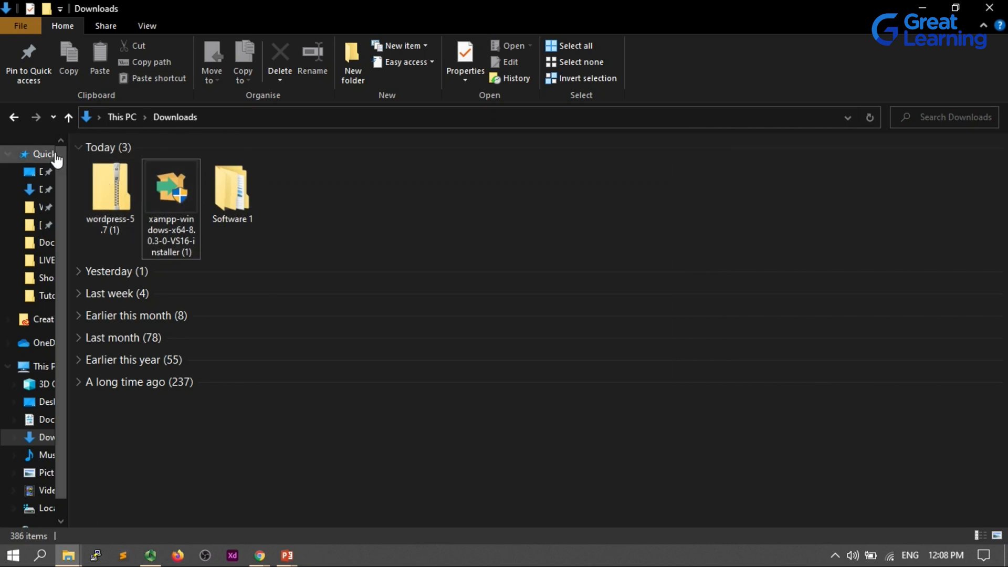
Copy the wordpress folder located in Downloads\Software 1\wordpress-5.7.
left_click(231, 185)
double_click(231, 186)
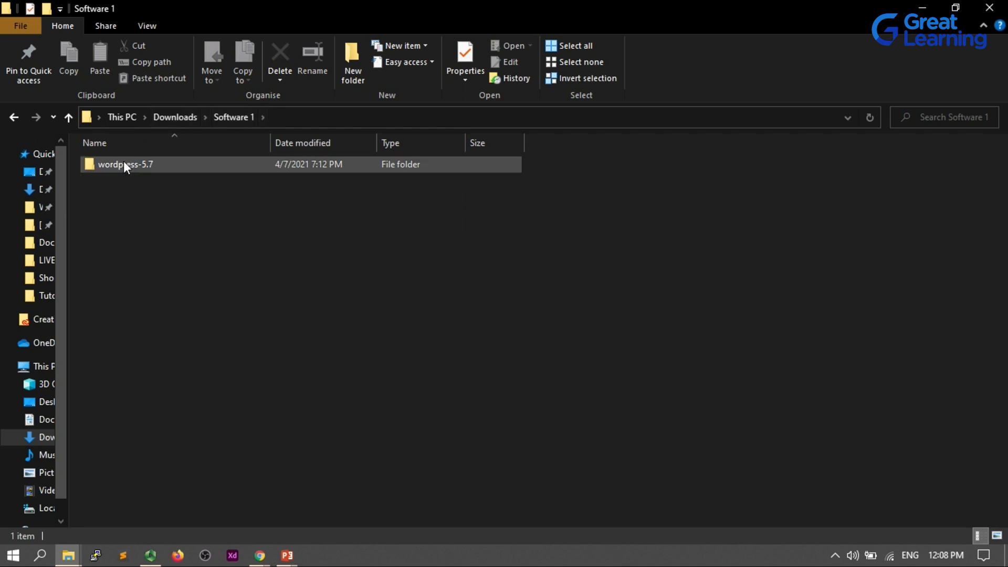
left_click(115, 163)
double_click(116, 162)
left_click(134, 163)
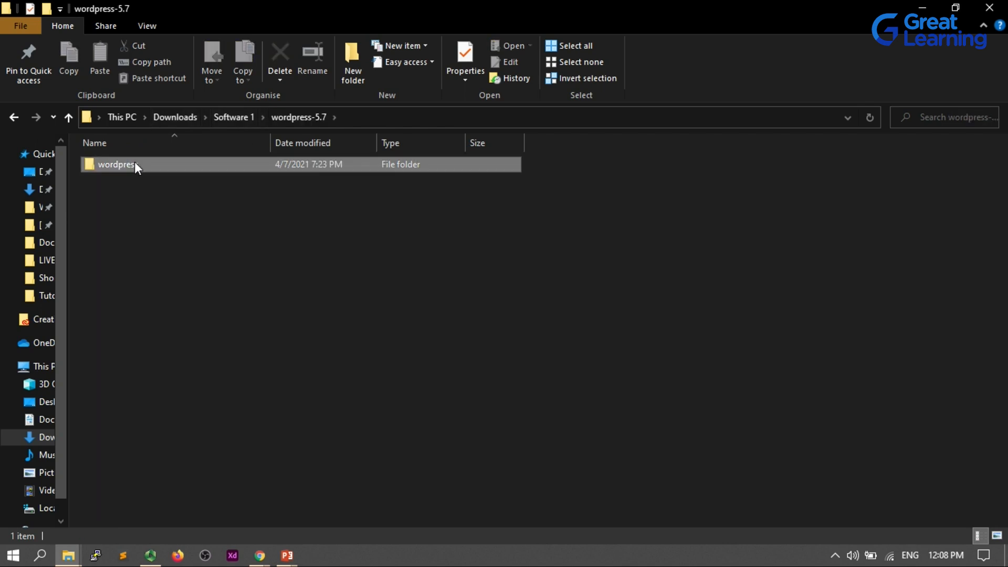
double_click(134, 164)
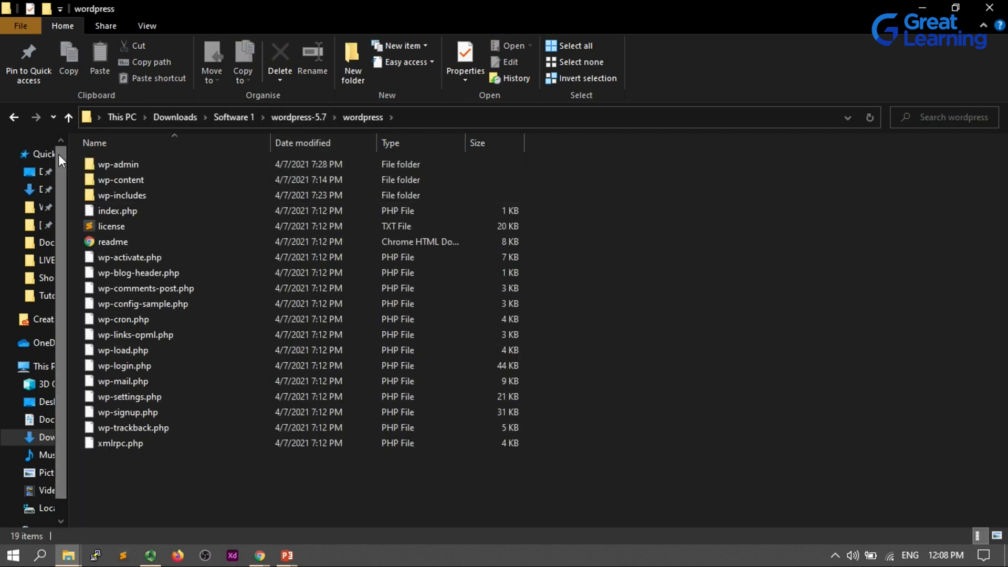
left_click(14, 117)
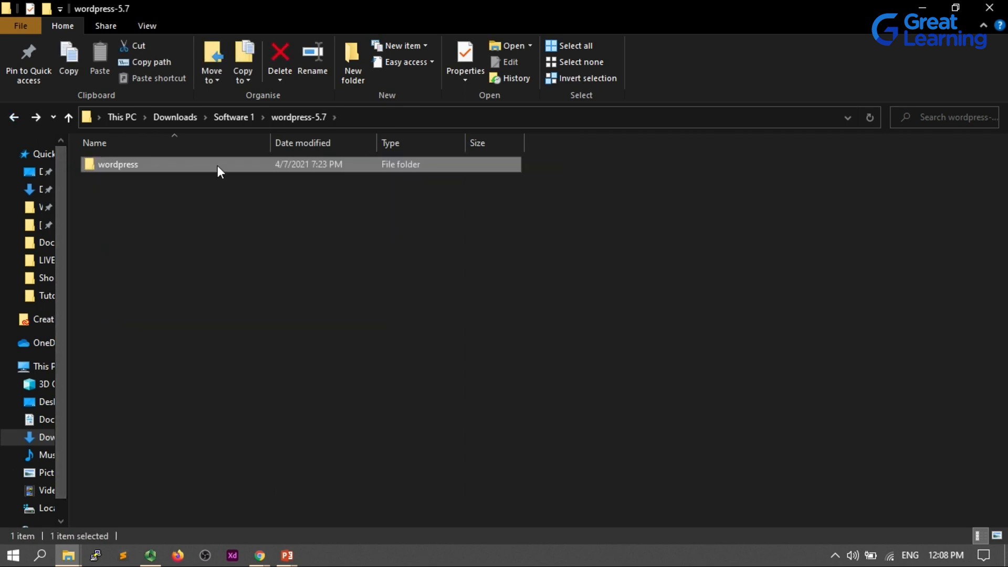
key("ctrl+c")
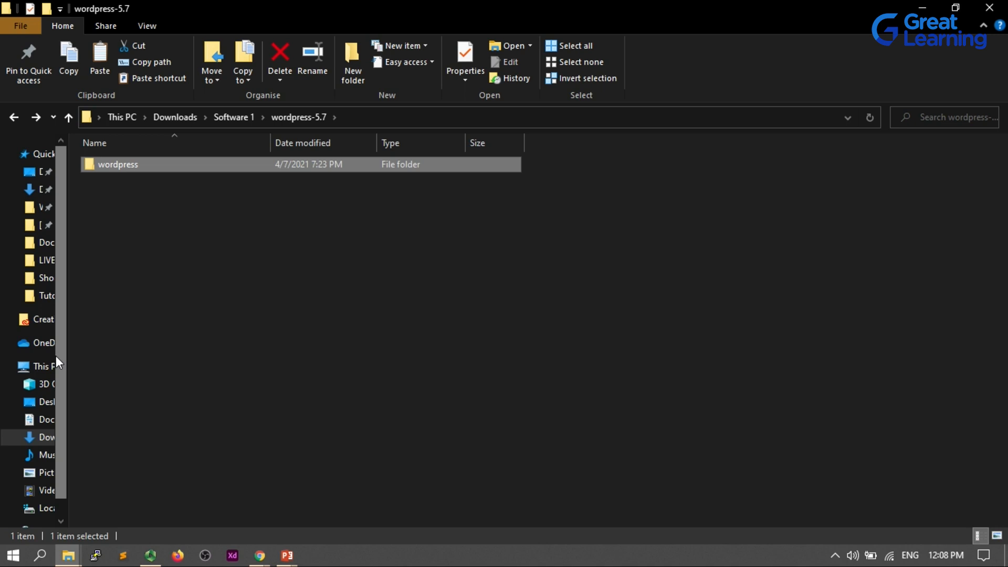
Paste the wordpress folder into the C:\xampp\htdocs folder.
left_click(36, 366)
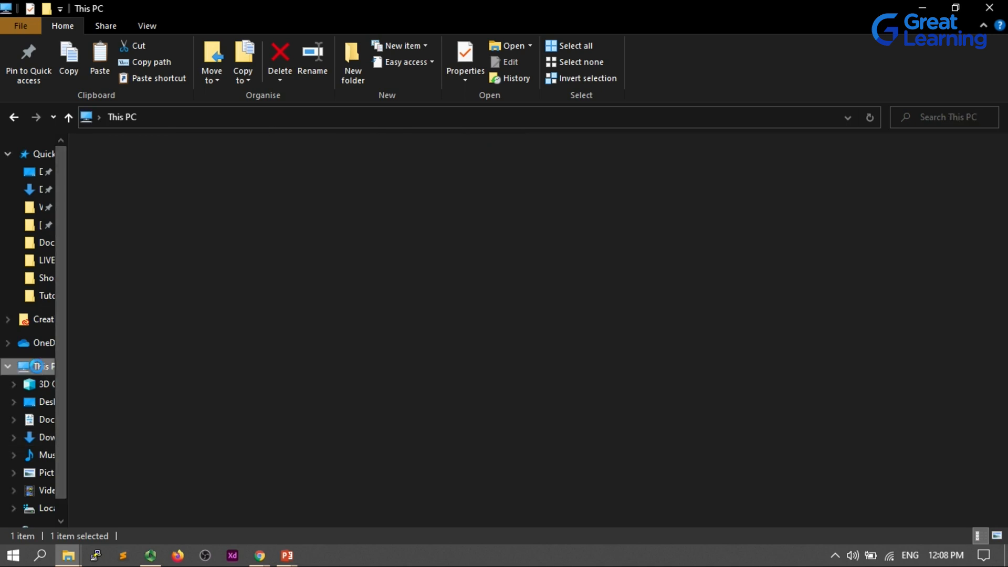
left_click(162, 273)
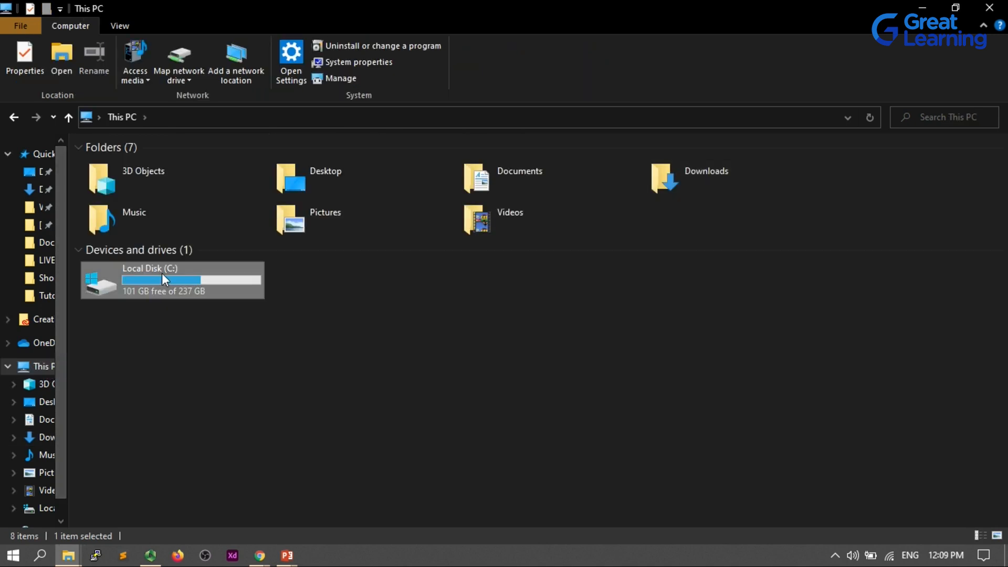
double_click(162, 273)
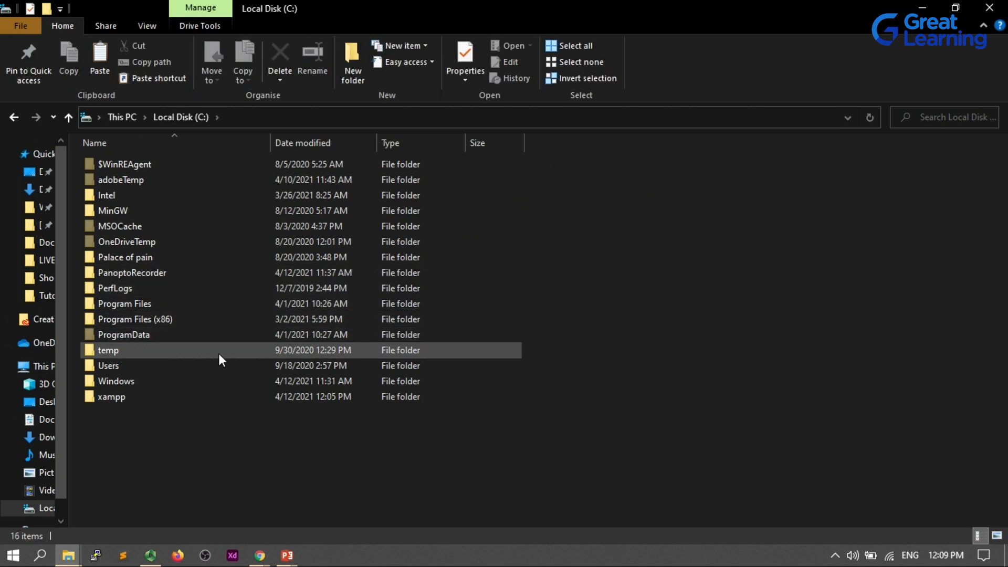
double_click(158, 399)
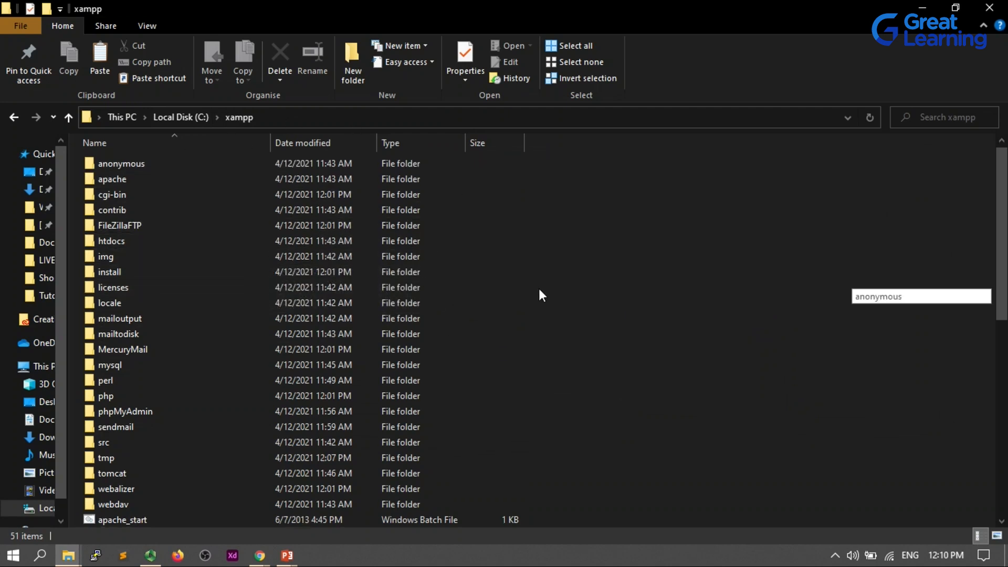
scroll(538, 289, "down", 10)
scroll(539, 288, "up", 10)
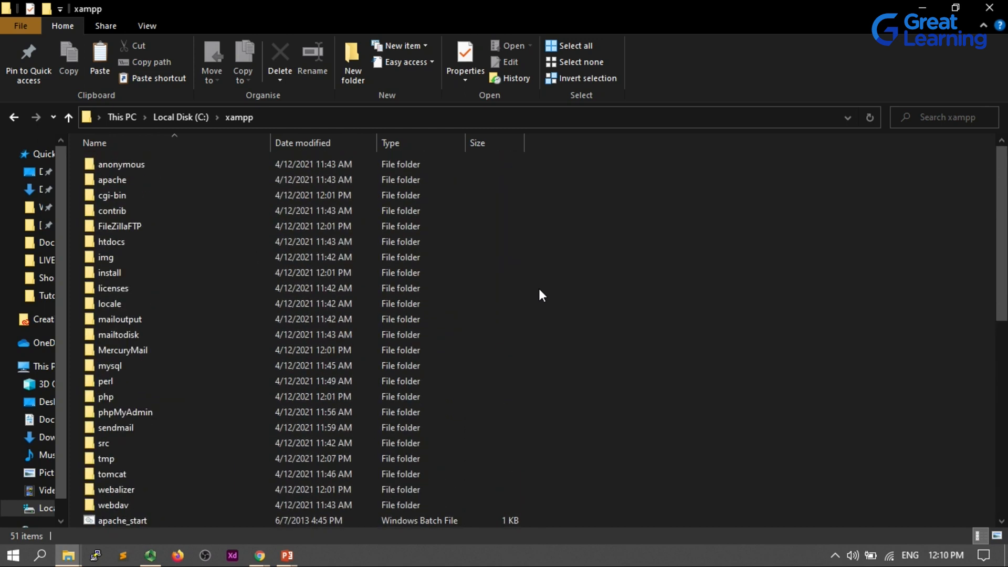
left_click(176, 237)
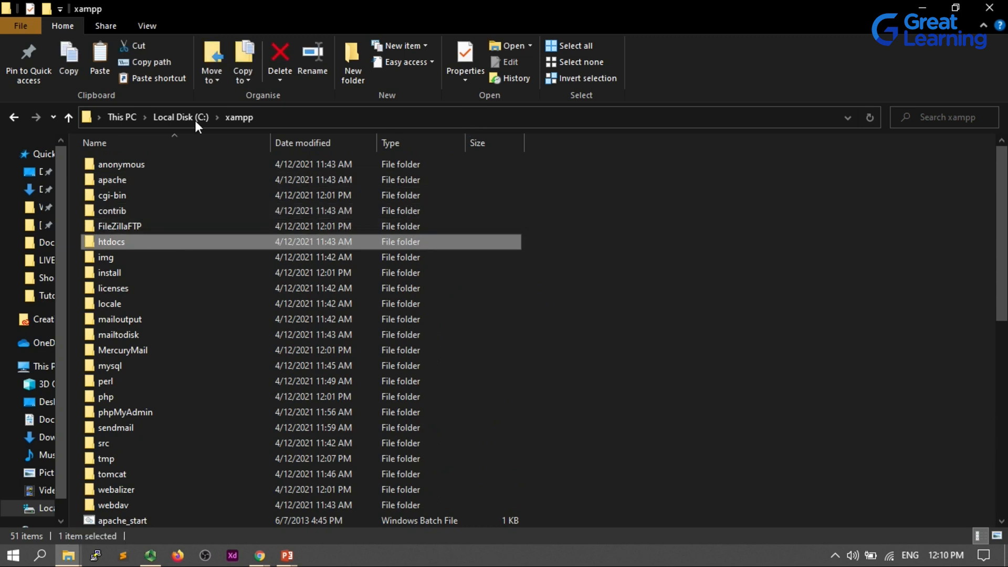
double_click(115, 241)
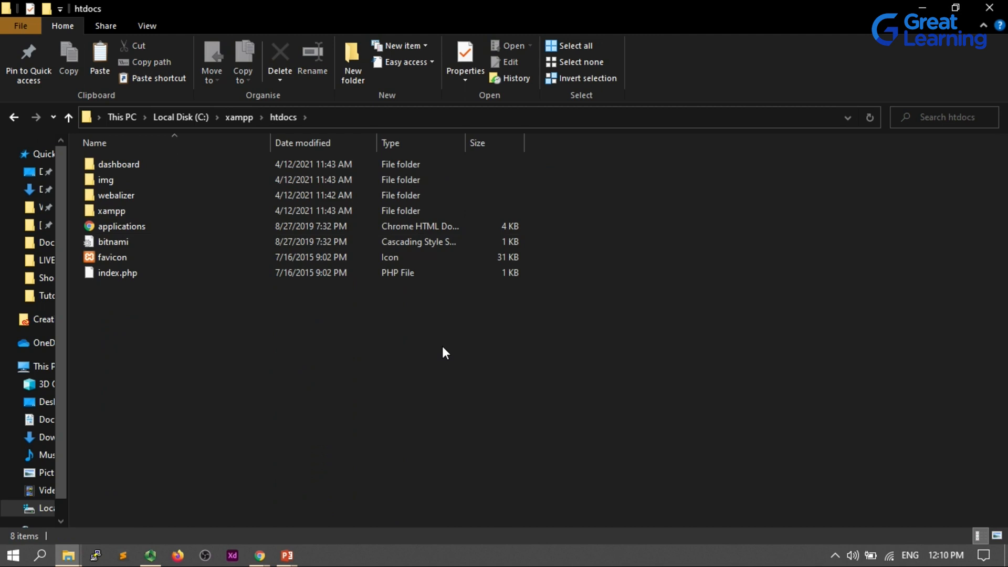
key("ctrl+v")
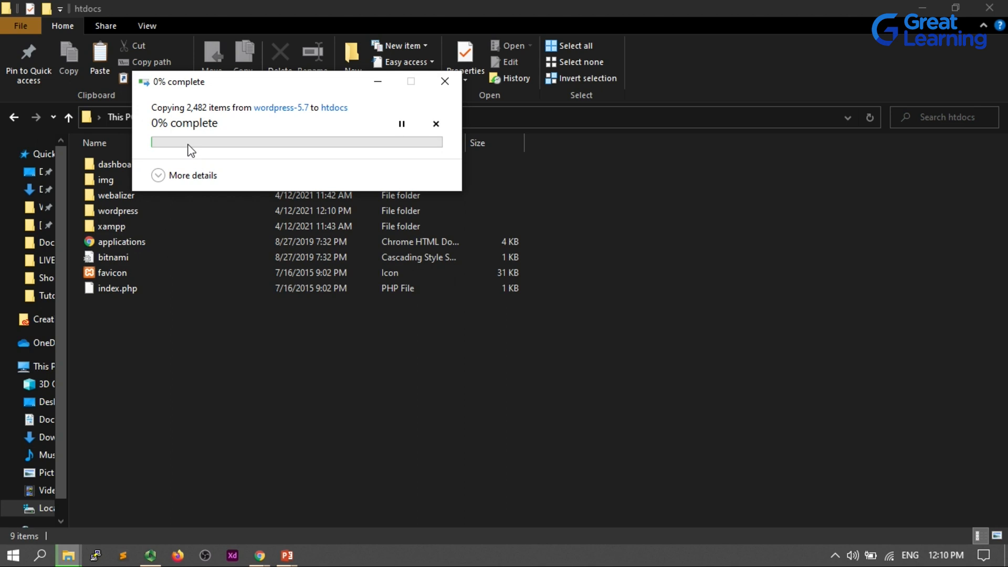
left_click_drag(182, 93, 576, 158)
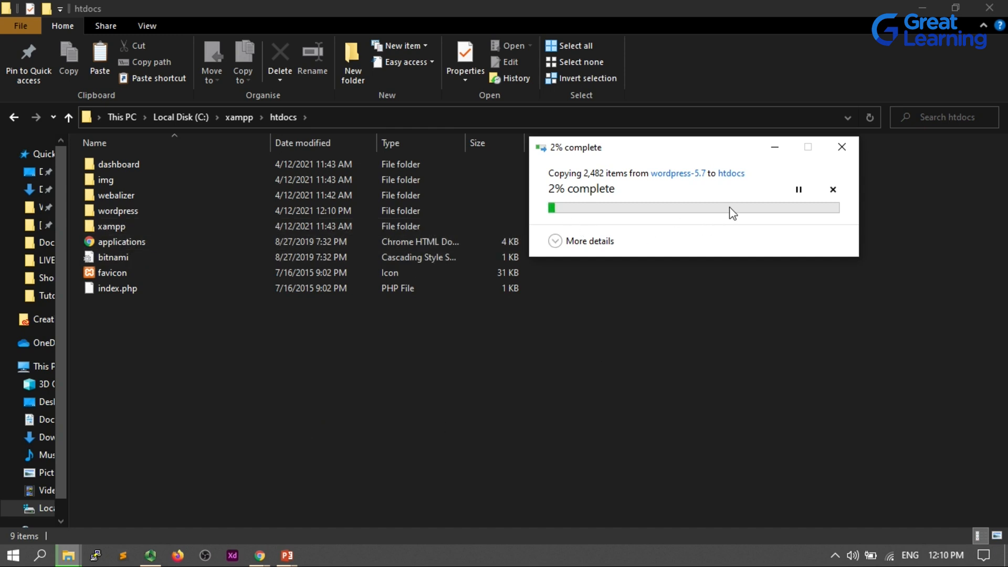
key("alt+Tab")
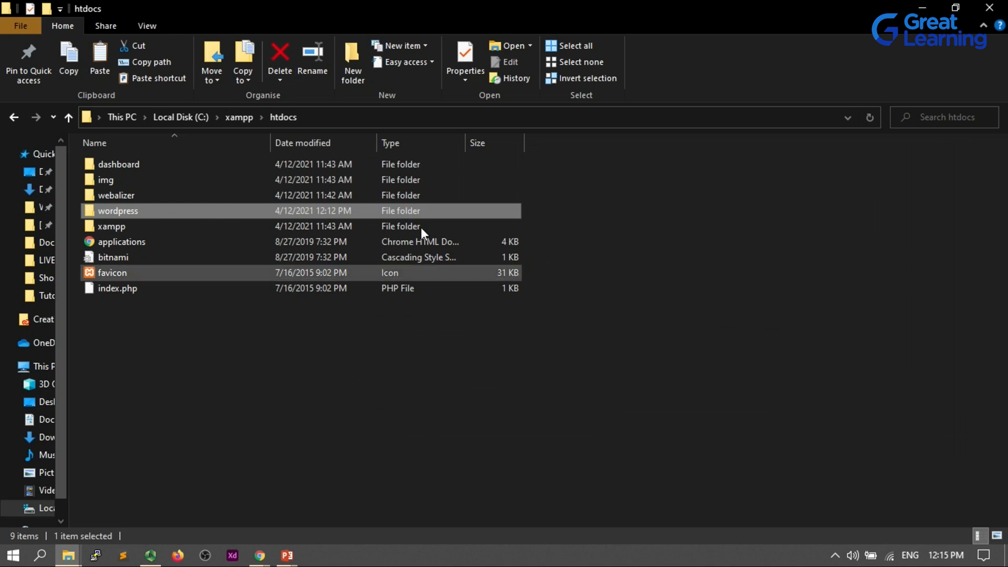
left_click(265, 325)
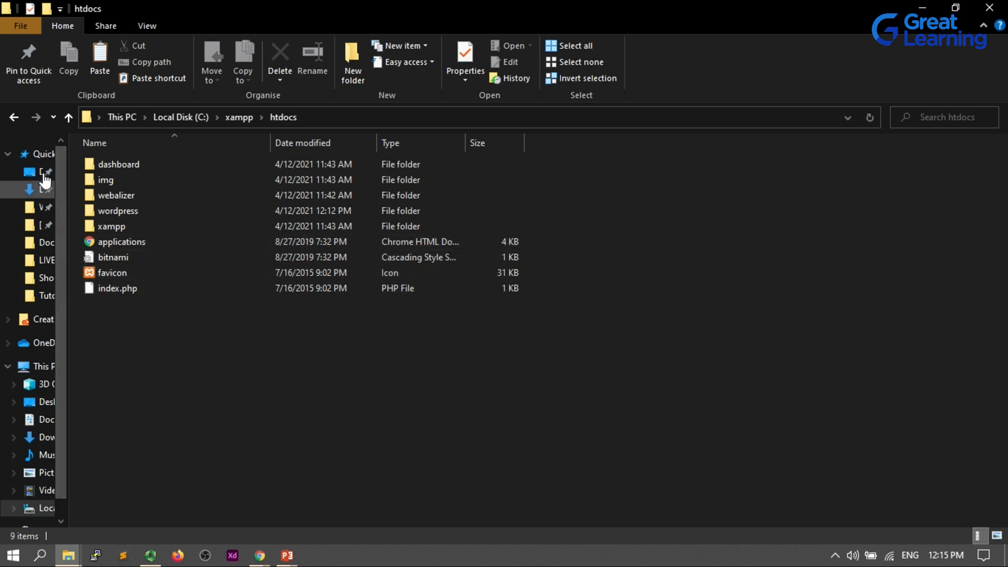
Switch to the browser and close the XAMPP and other leftover tabs, opening a fresh tab.
key("alt+Tab")
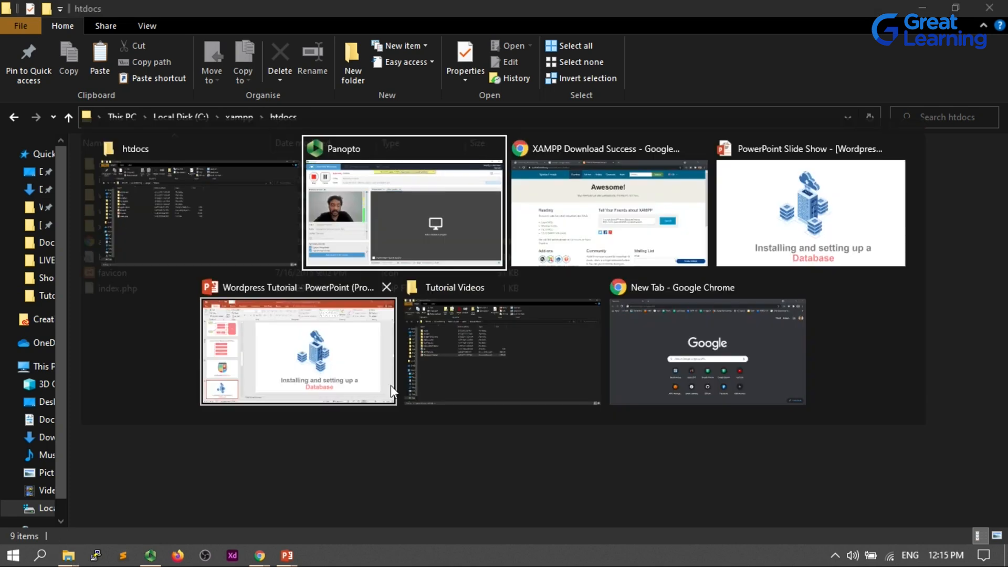
left_click(599, 189)
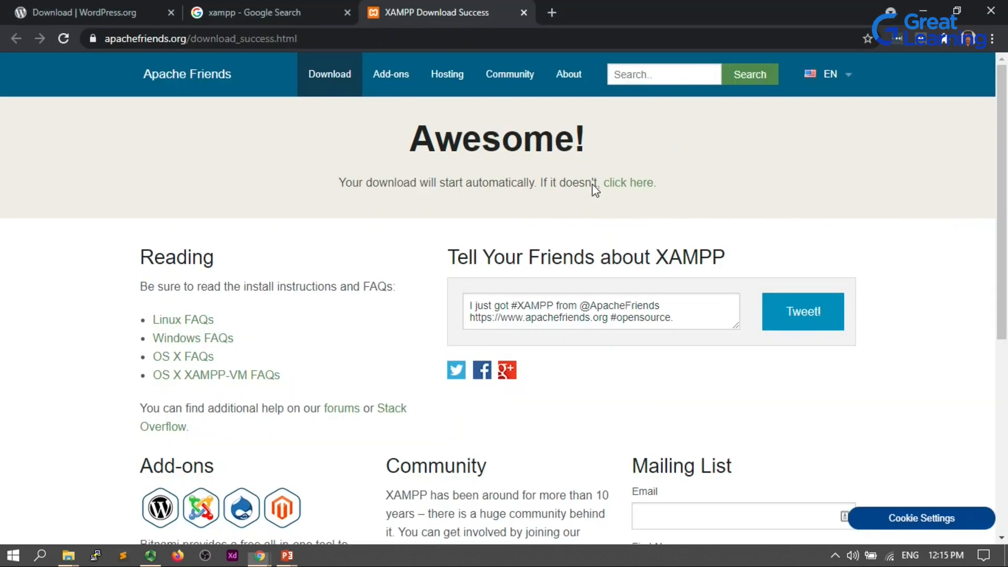
left_click(524, 12)
left_click(347, 13)
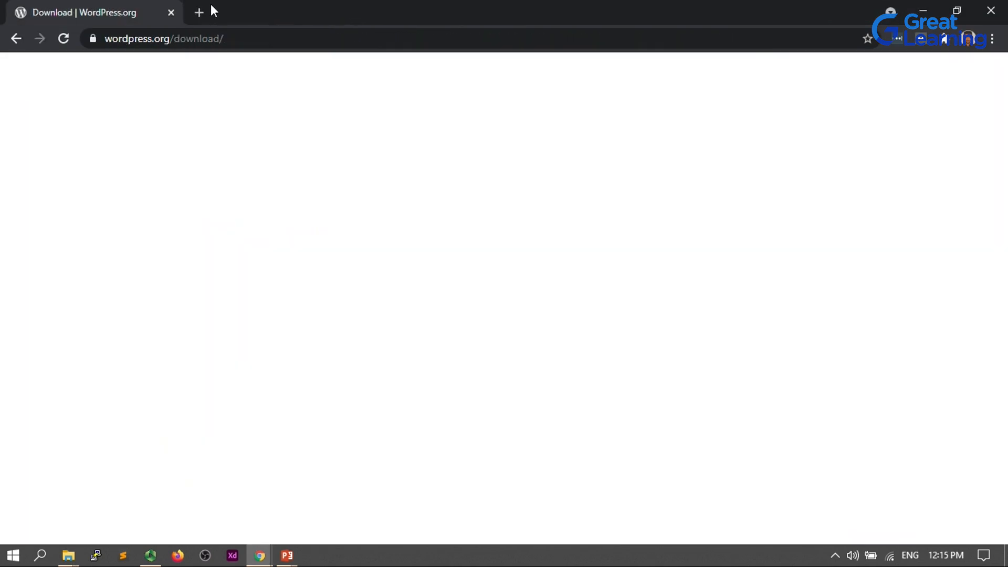
left_click(196, 11)
left_click(171, 12)
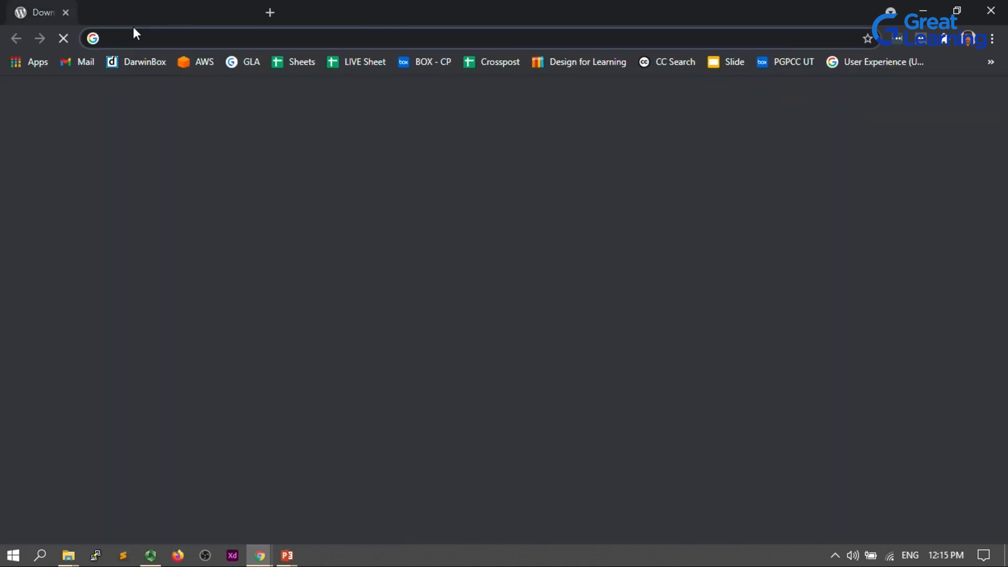
Open localhost/phpmyadmin in the new browser tab.
left_click(125, 34)
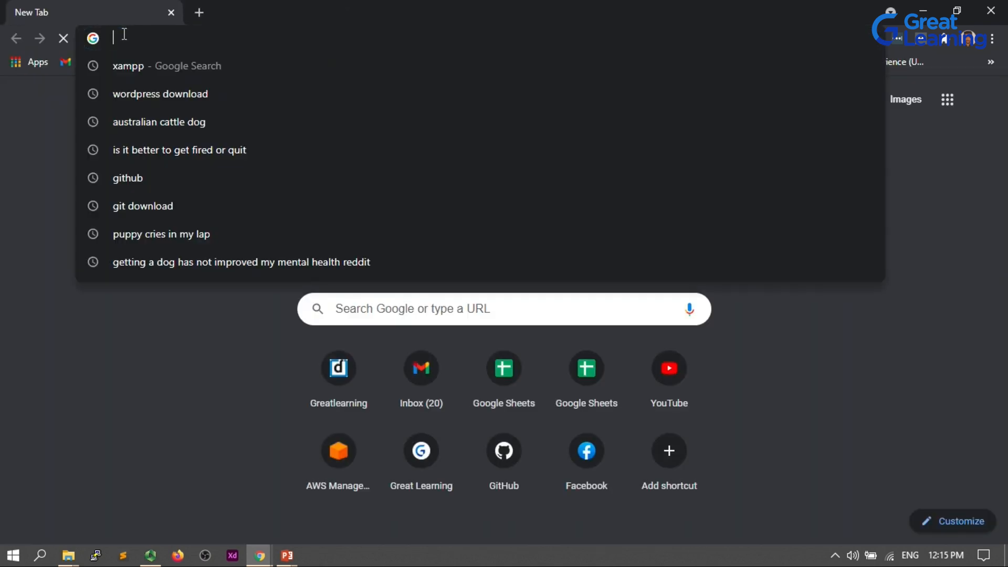
left_click(3, 138)
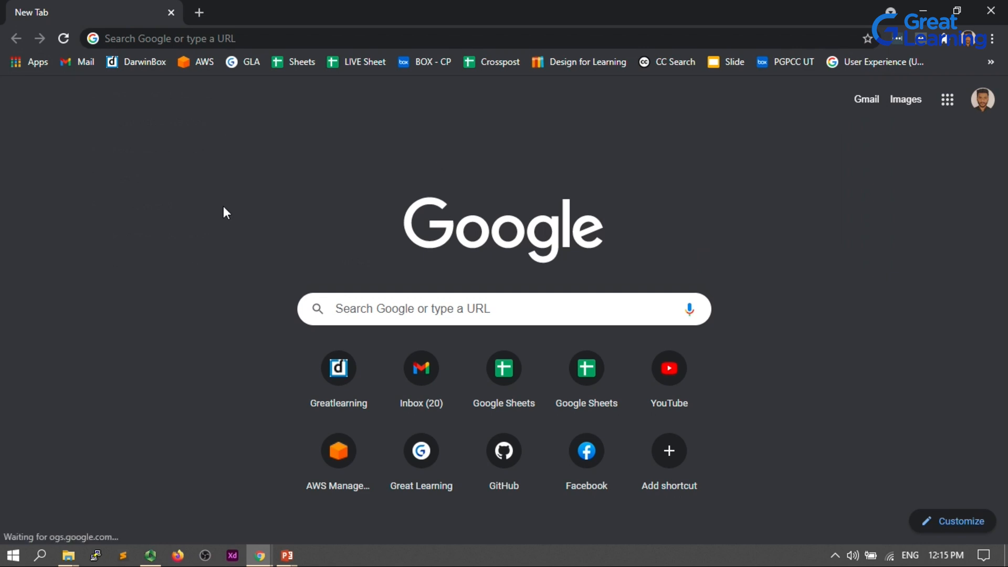
left_click(109, 40)
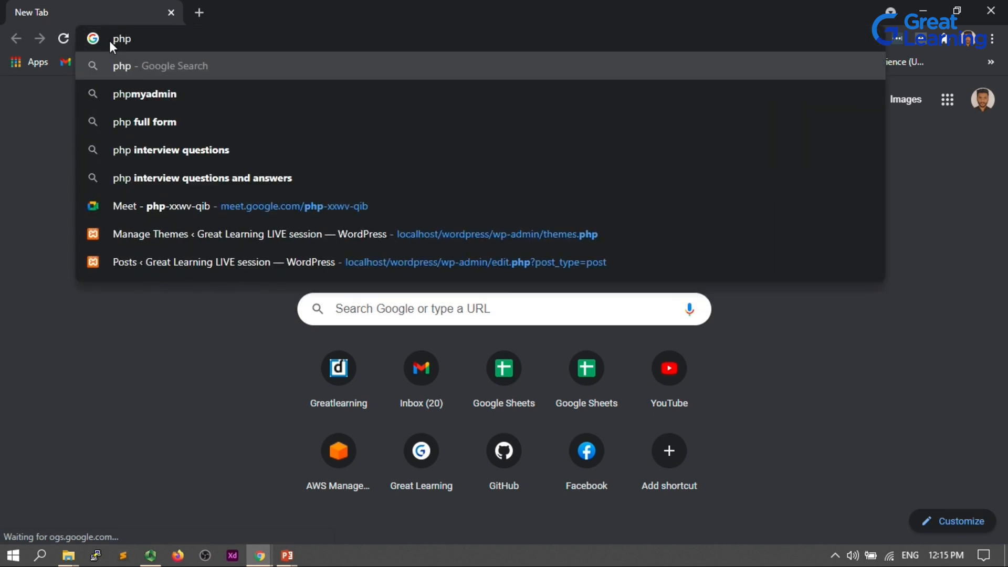
key("Down")
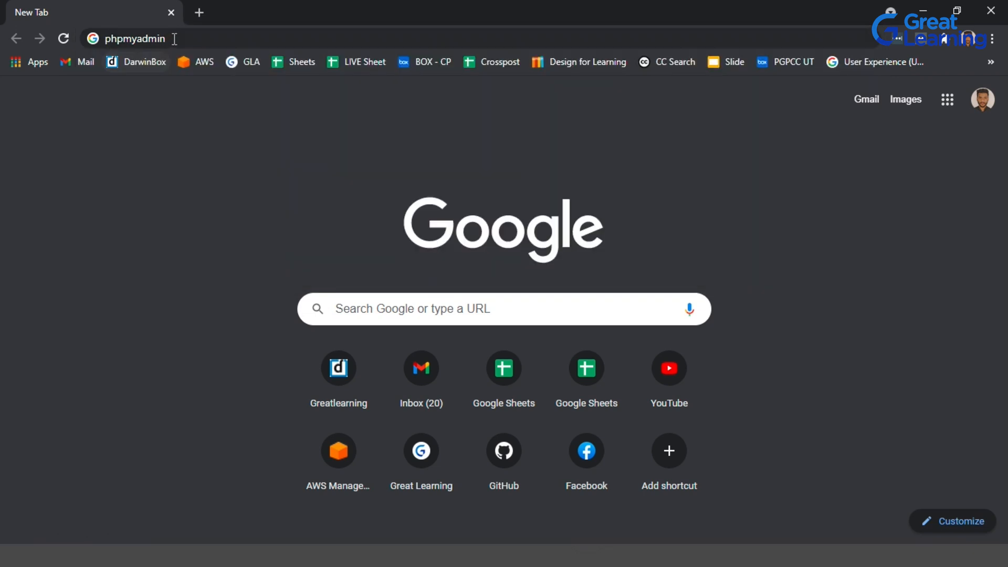
left_click(174, 39)
left_click(174, 39)
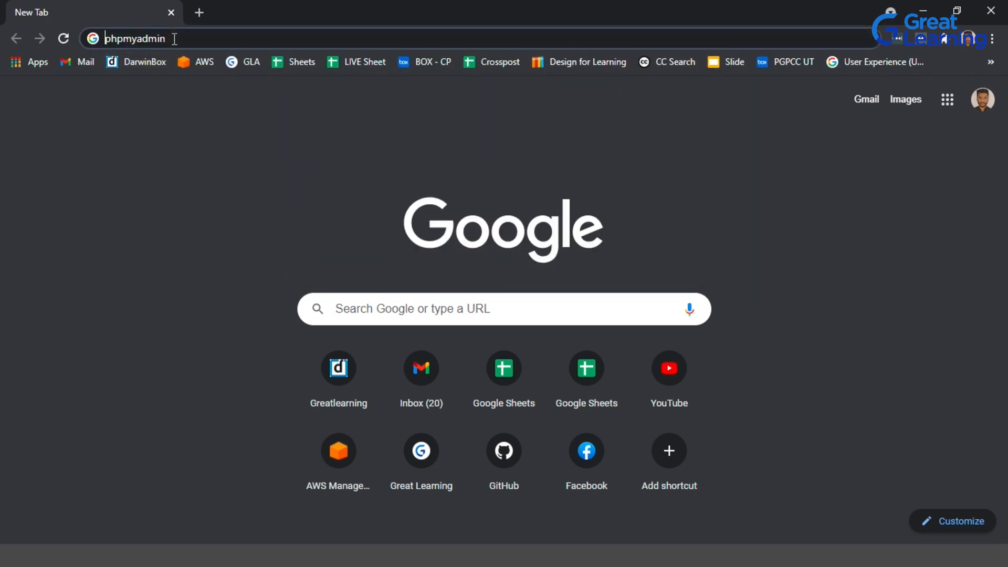
type("localhost/")
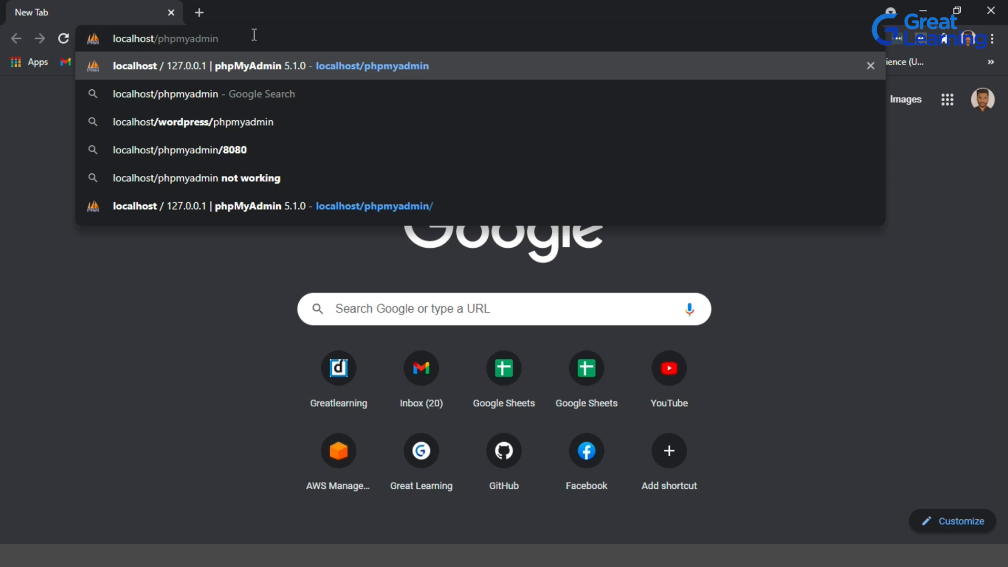
key("Return")
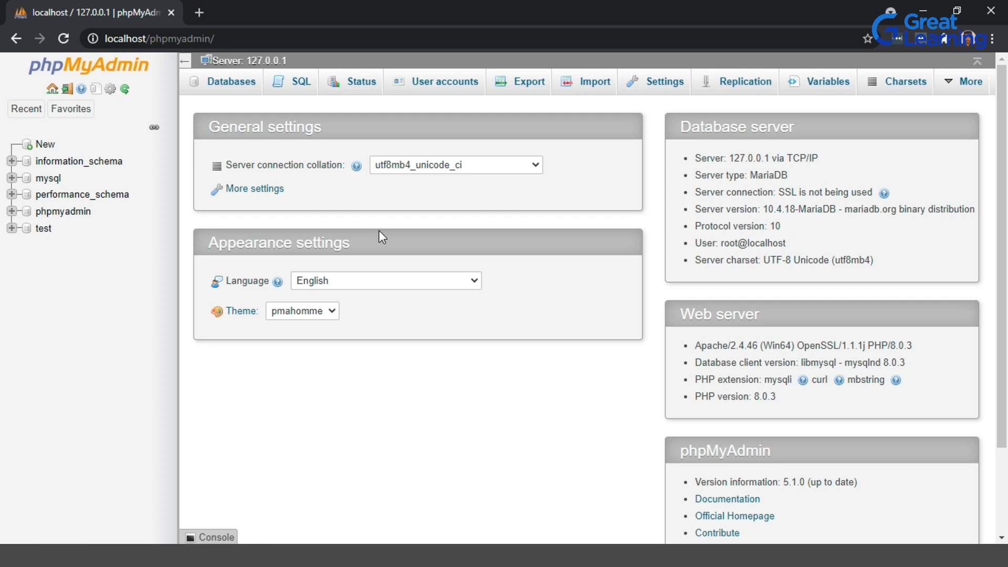
Create a new database named wordpress from the phpMyAdmin Databases page.
left_click(230, 88)
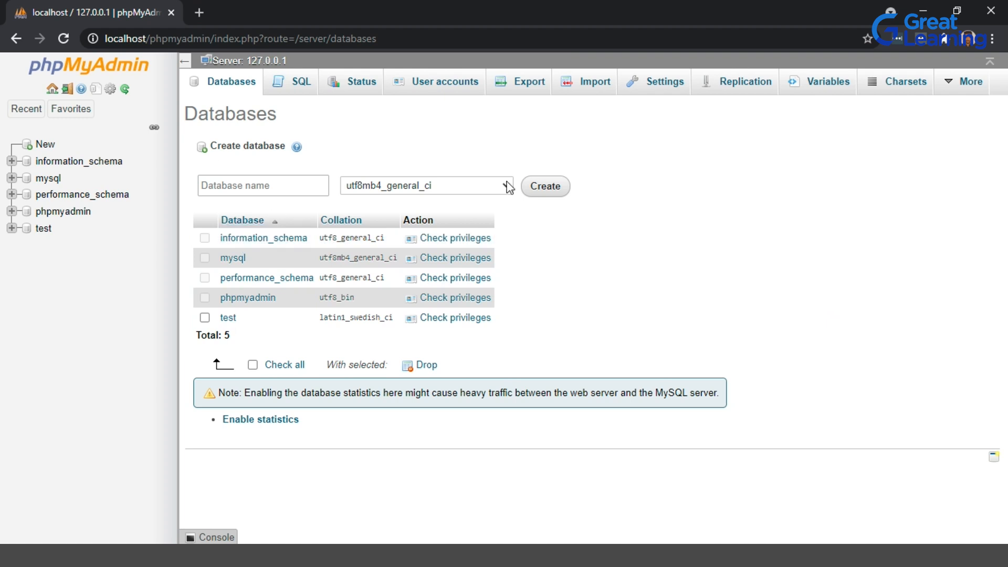
left_click(259, 187)
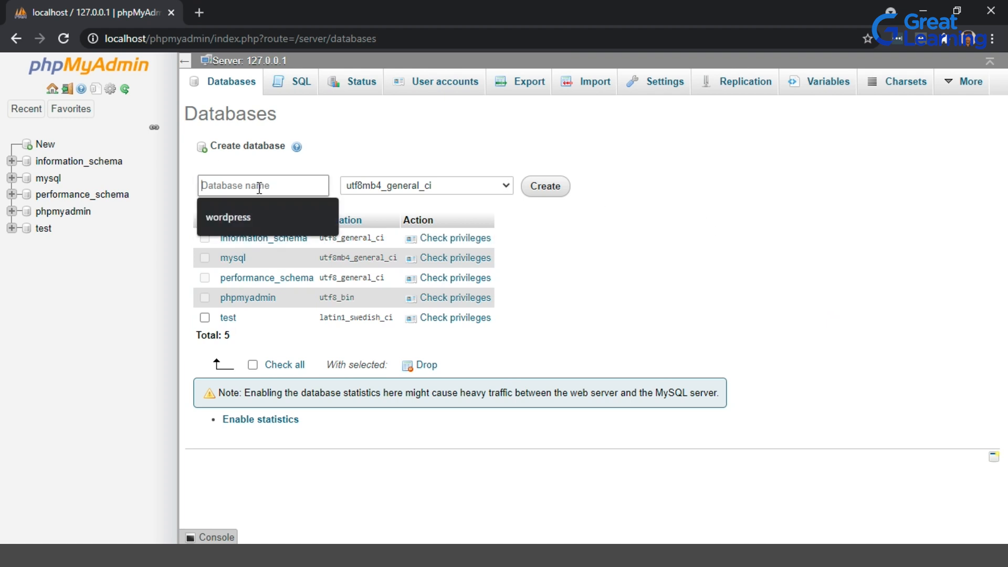
left_click(257, 211)
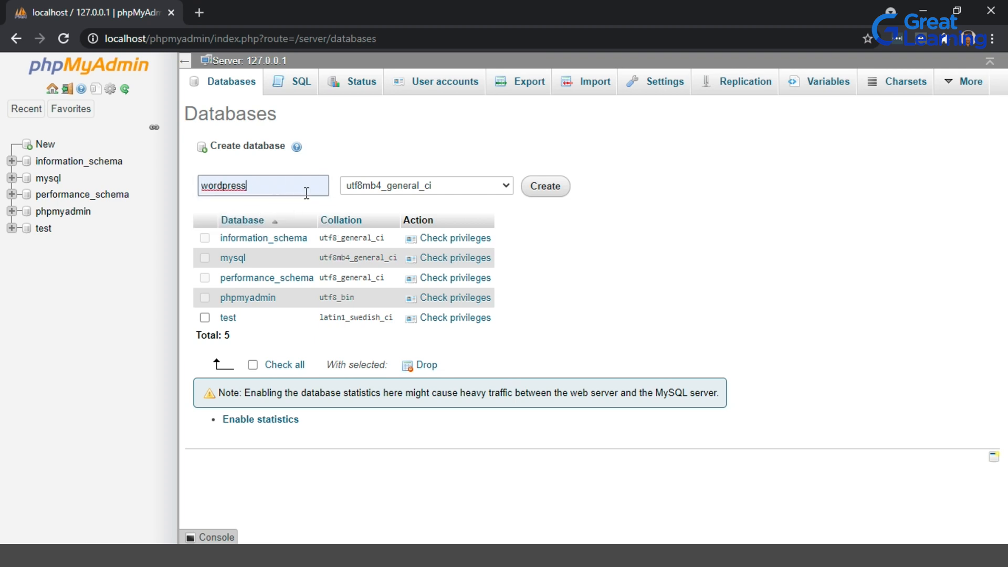
left_click(527, 193)
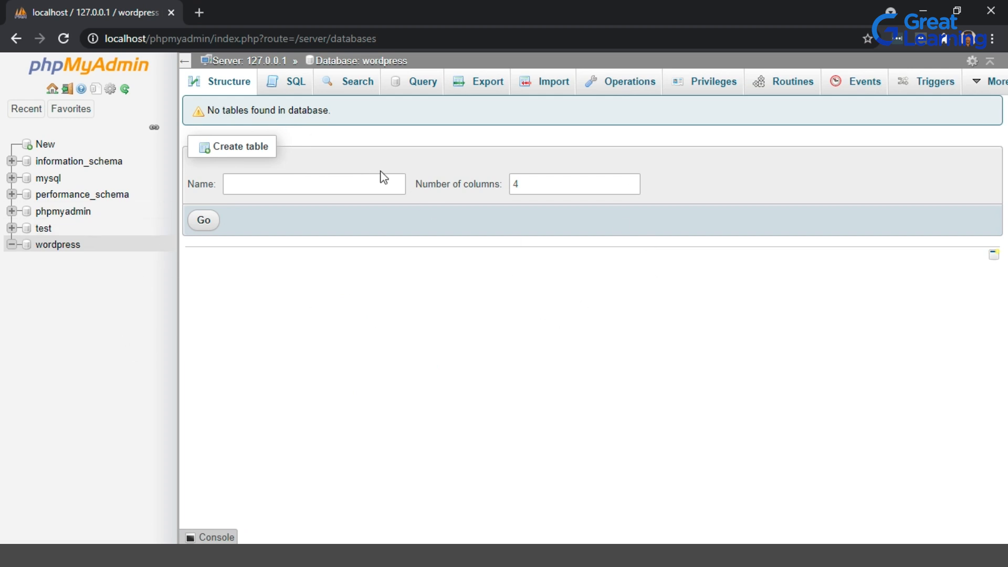
Open a new tab and go to localhost/wordpress to start the WordPress setup.
left_click(198, 11)
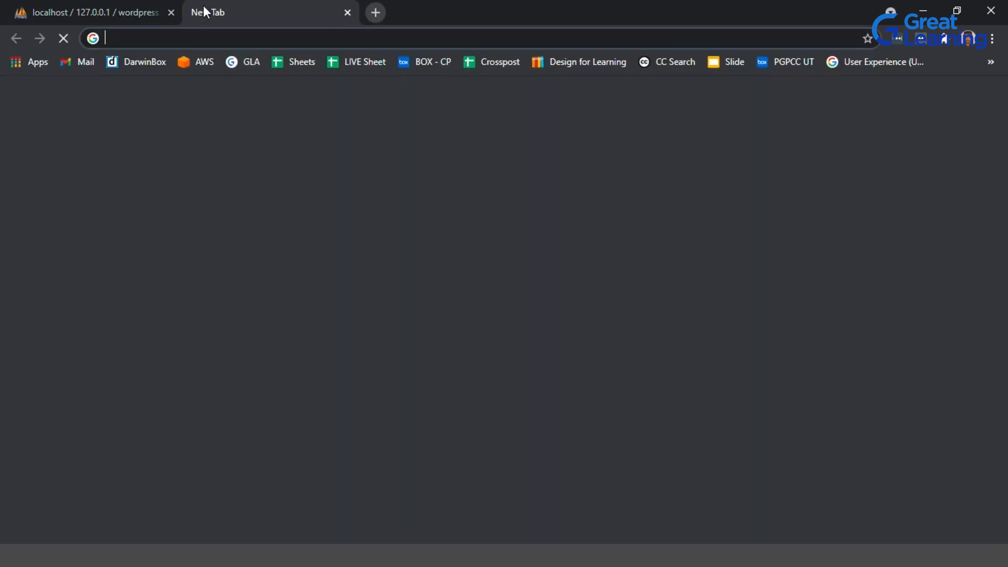
left_click(138, 38)
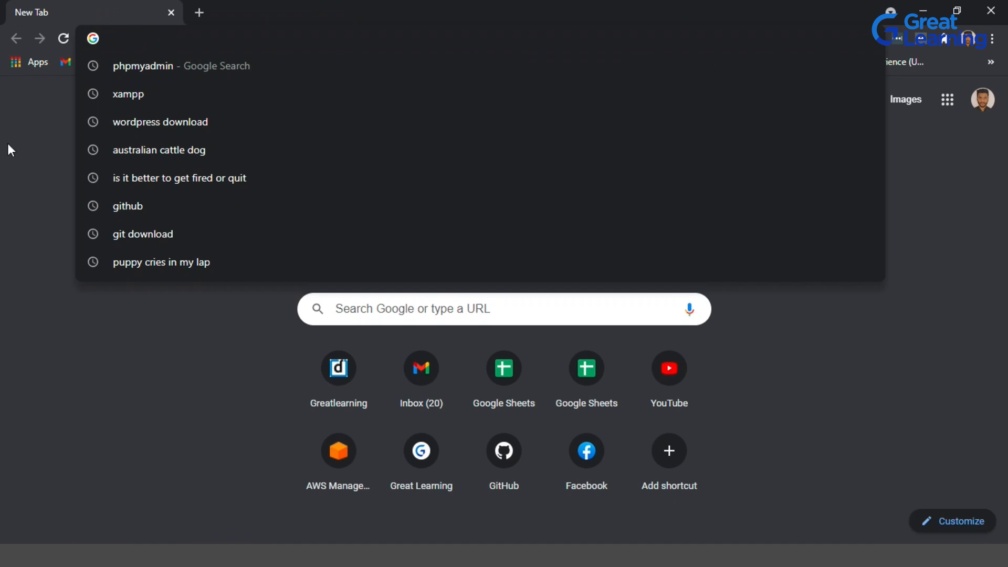
left_click(8, 147)
left_click(113, 38)
type("localhost/phpmyadmi")
key("BackSpace")
key("BackSpace")
key("BackSpace")
key("BackSpace")
key("BackSpace")
key("BackSpace")
key("BackSpace")
key("BackSpace")
key("BackSpace")
type("wordp")
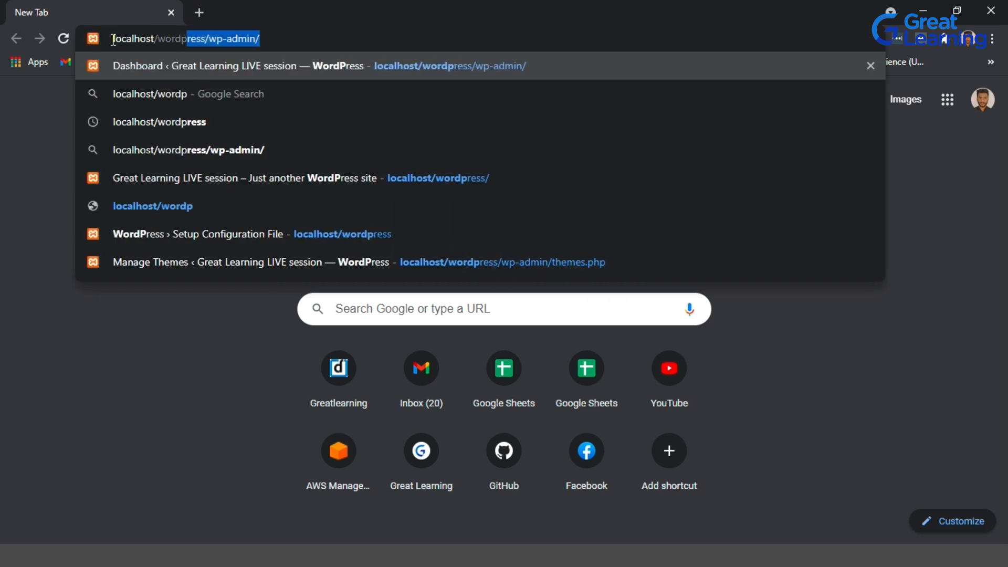
type("res")
key("BackSpace")
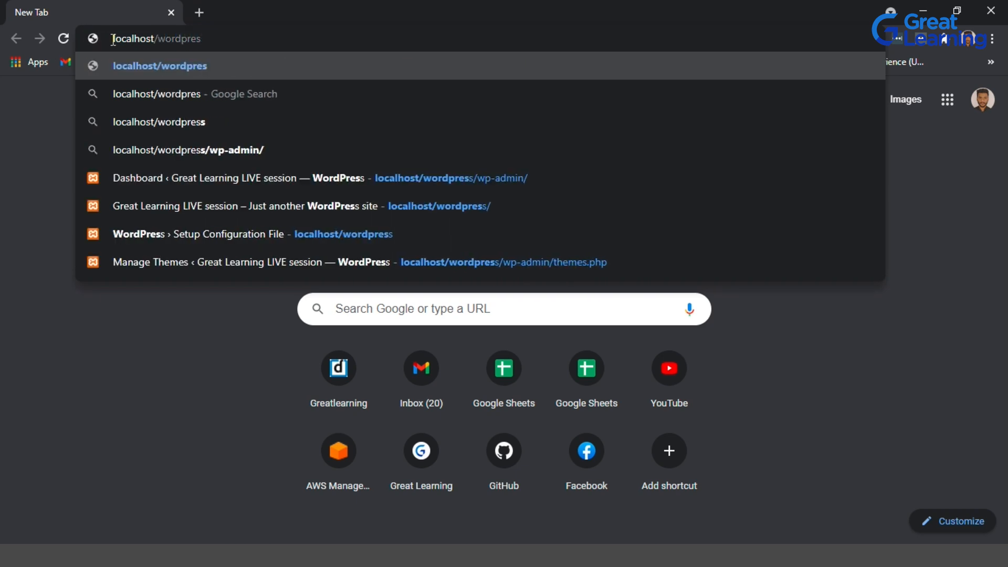
type("s")
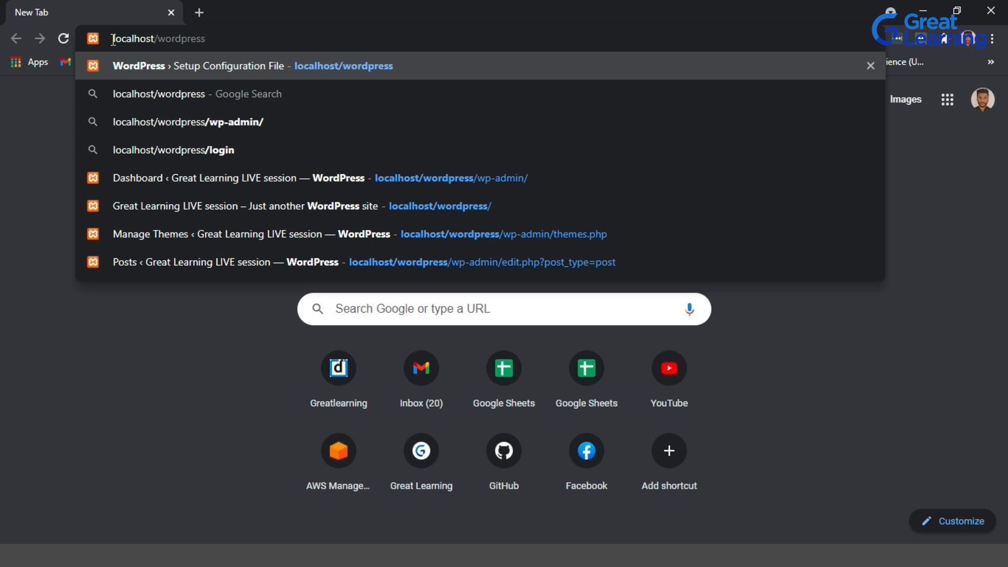
key("Return")
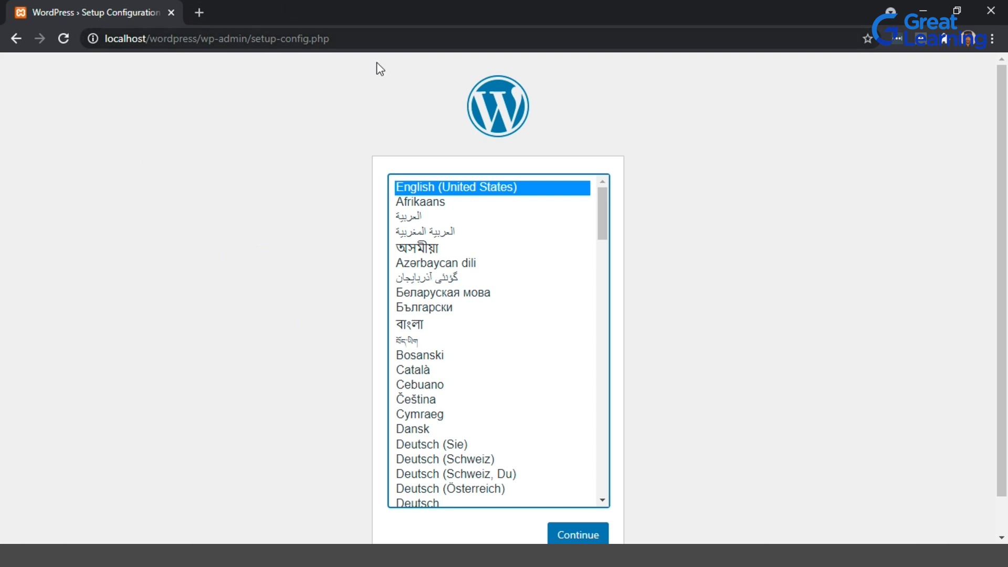
Continue with English (United States) as the language and proceed past the welcome screen to the database form.
scroll(824, 255, "down", 1)
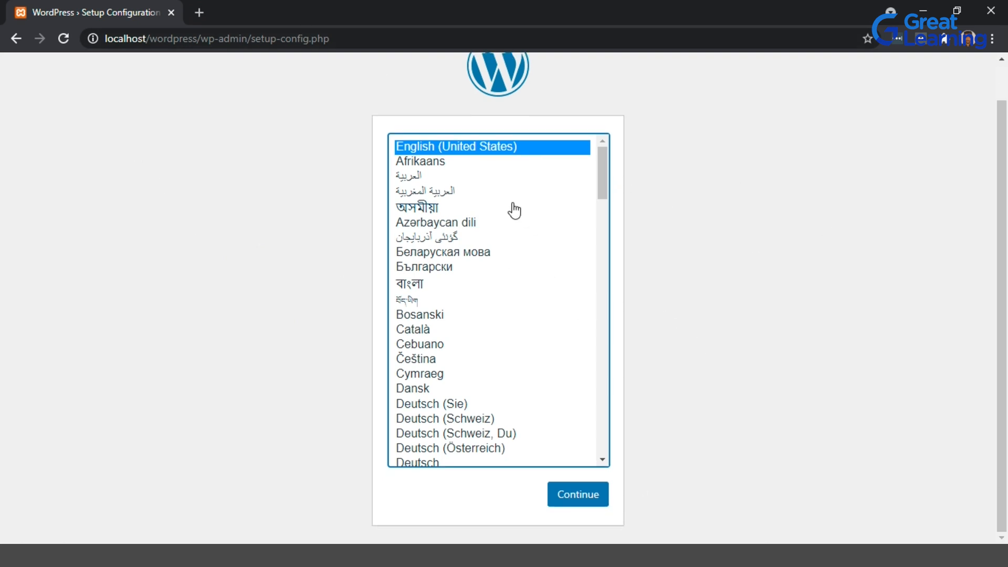
left_click(572, 496)
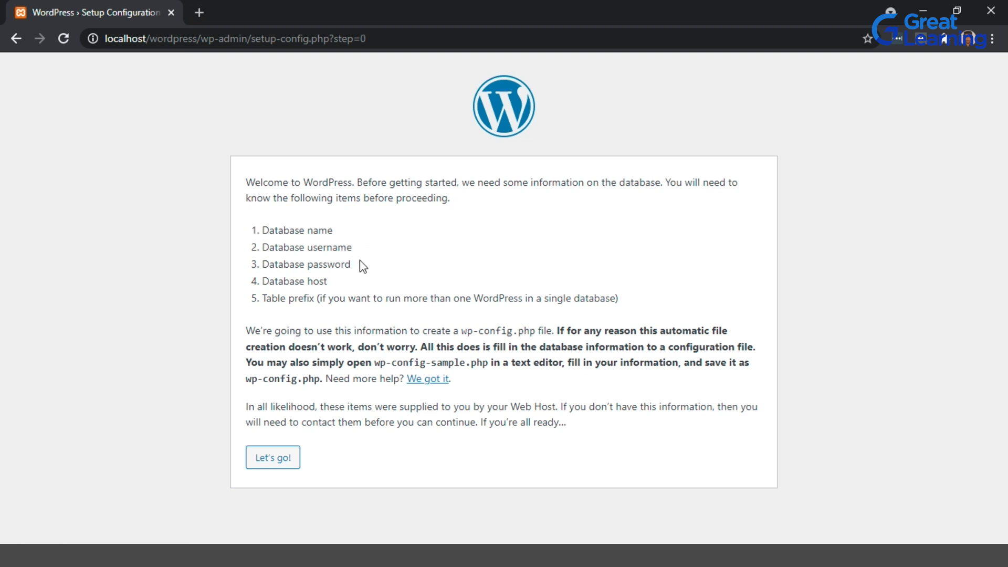
left_click(289, 472)
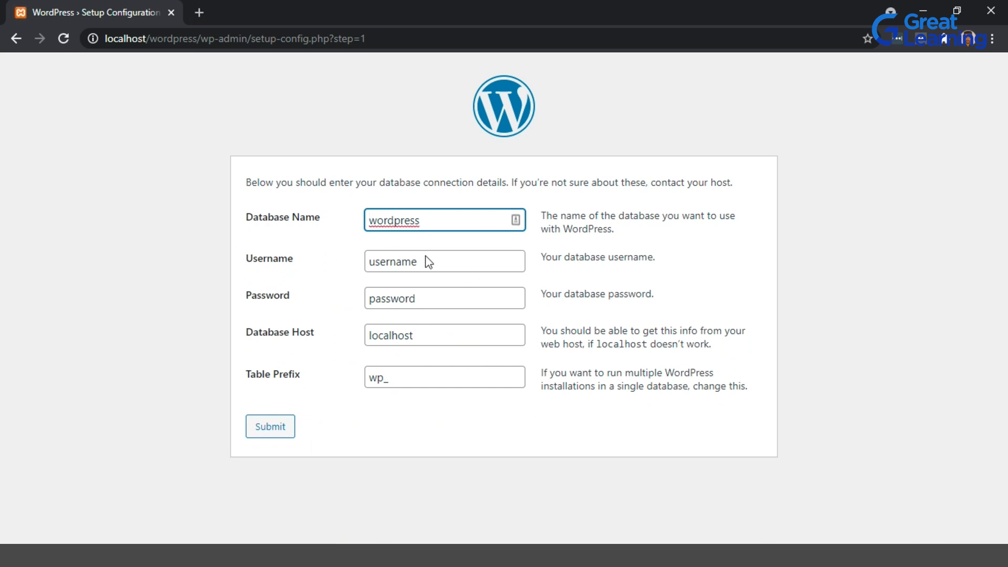
Clear the Password field and set the database Username to root.
double_click(452, 297)
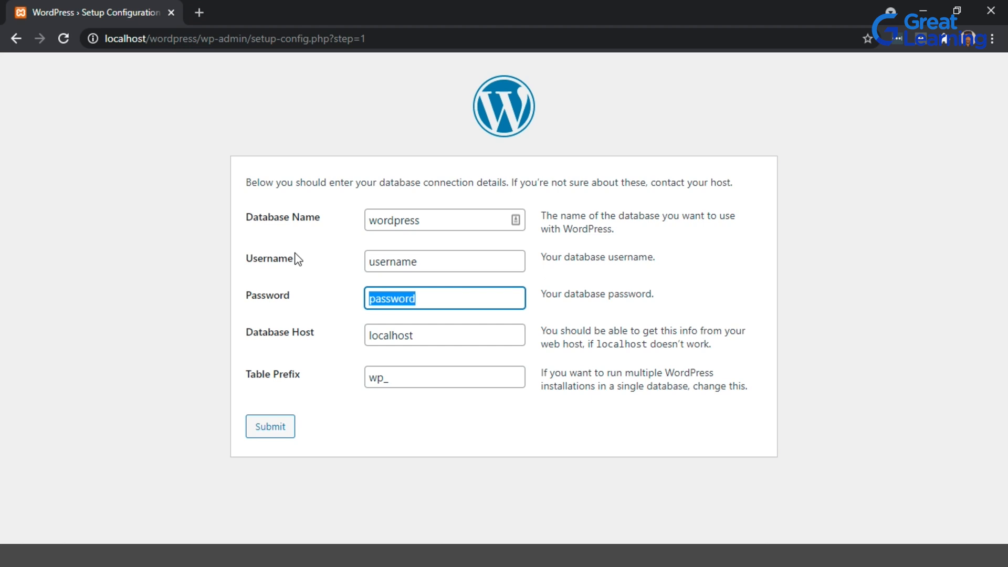
key("BackSpace")
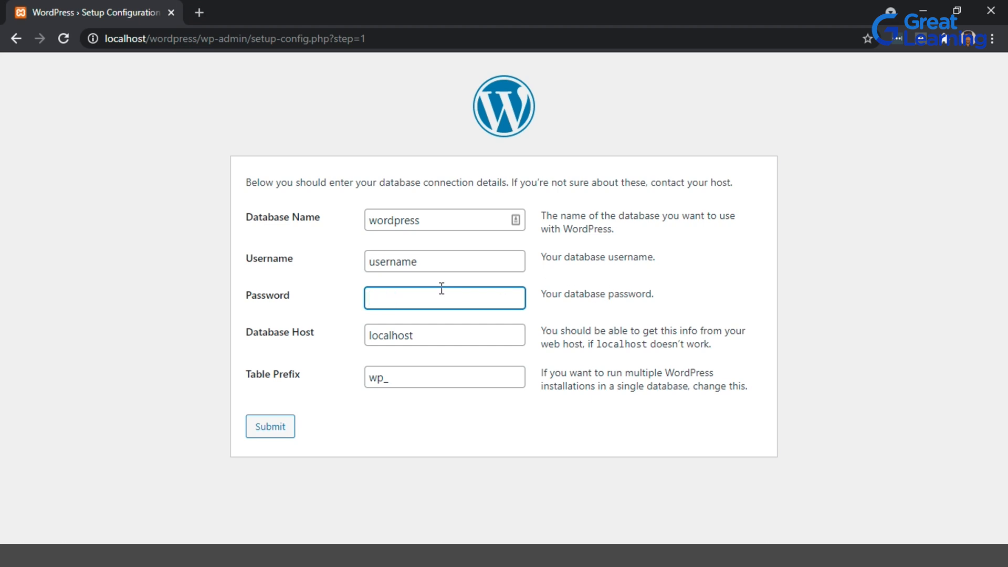
left_click(451, 262)
key("ctrl+a")
type("root")
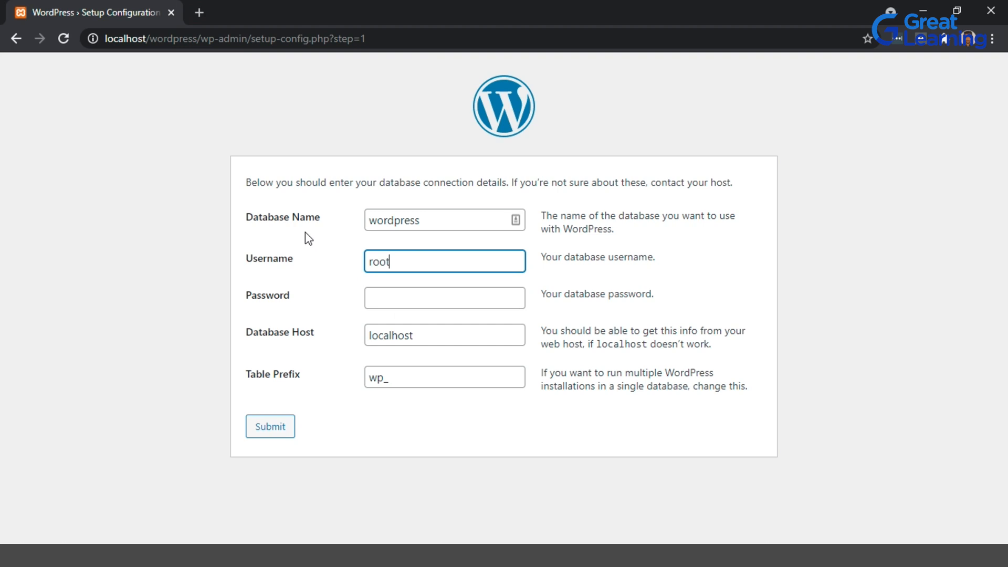
left_click(341, 251)
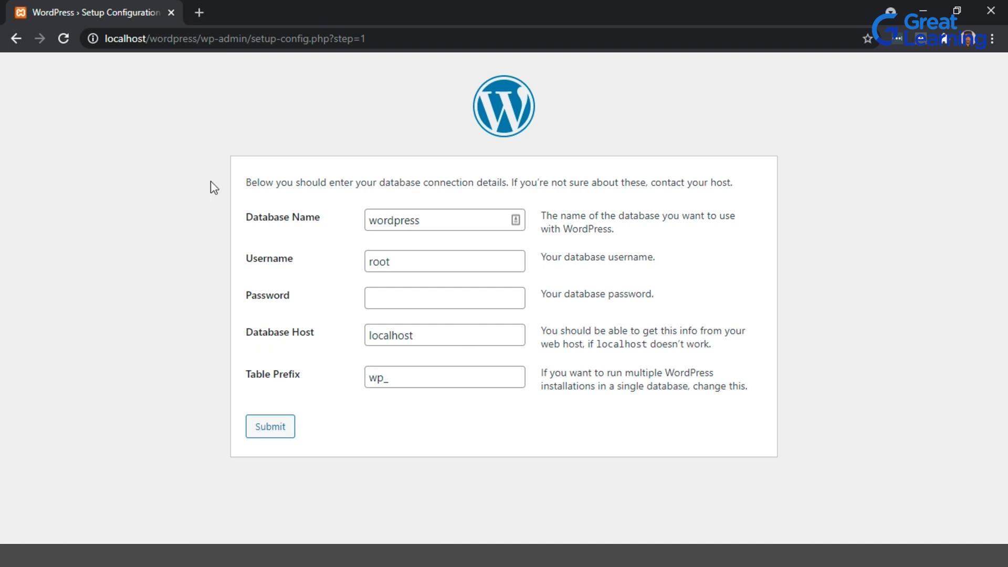
Examine the Database Name and Username fields and their descriptions in the connection form.
double_click(432, 261)
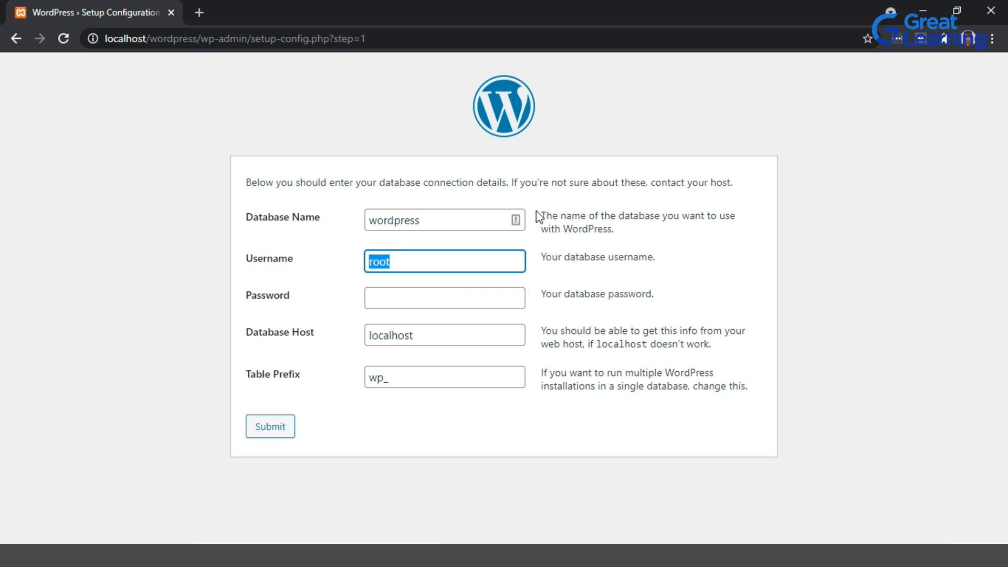
left_click_drag(541, 215, 657, 231)
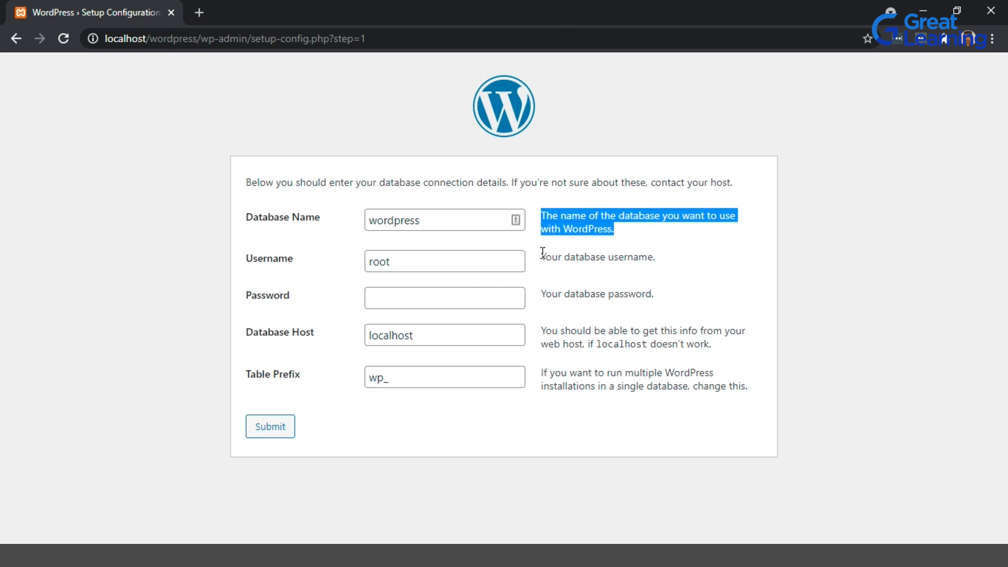
left_click_drag(454, 223, 347, 209)
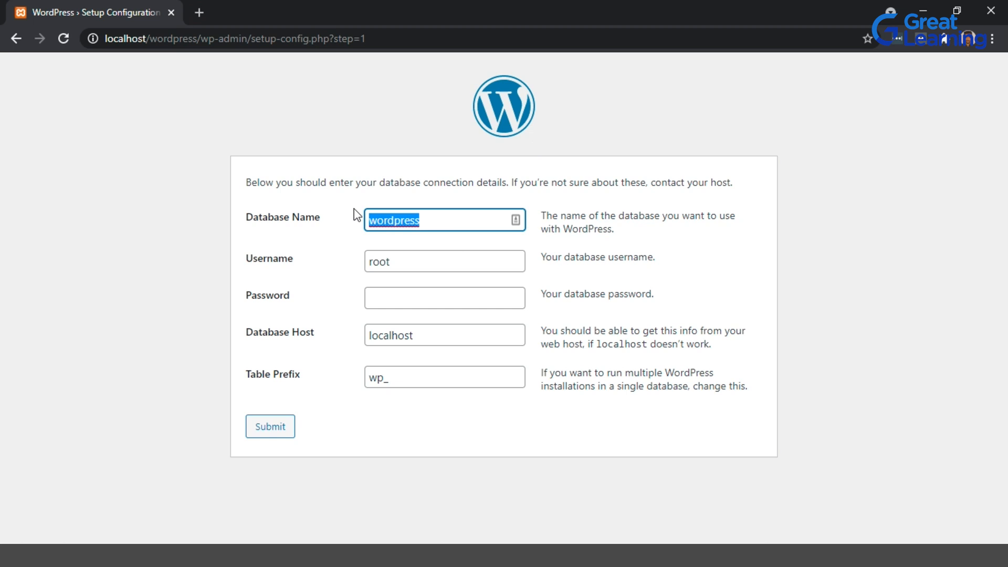
left_click(472, 219)
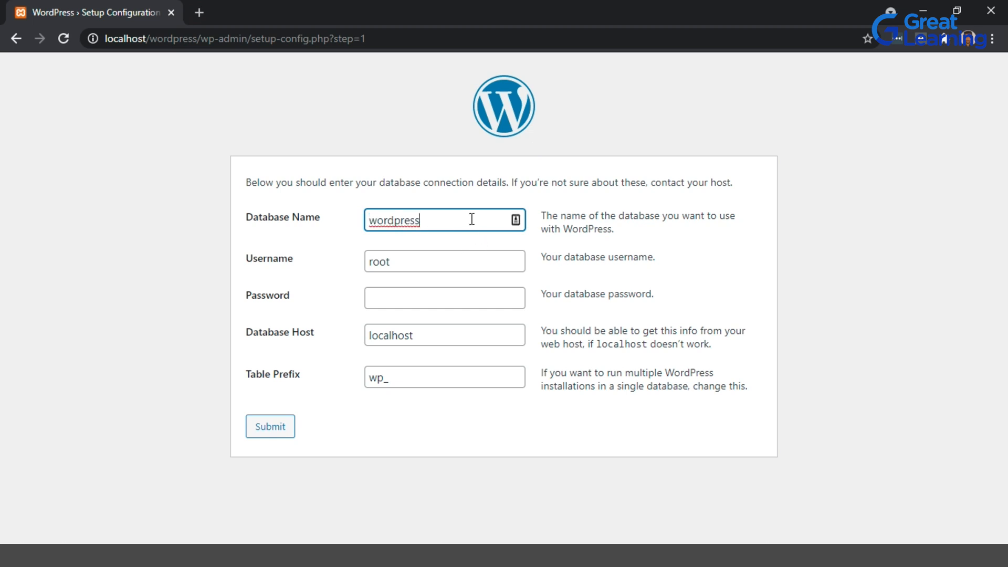
Try opening localhost/phpmyadmin in a new tab to check the database name, then close that tab.
type("db")
left_click(209, 11)
type("phpmyadmin")
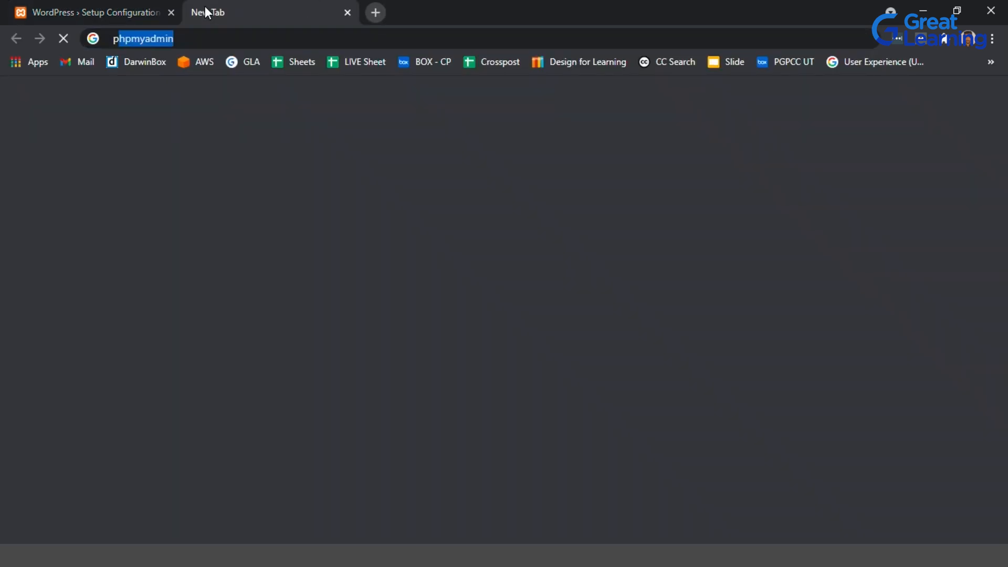
left_click(247, 43)
type("w")
key("BackSpace")
type("local")
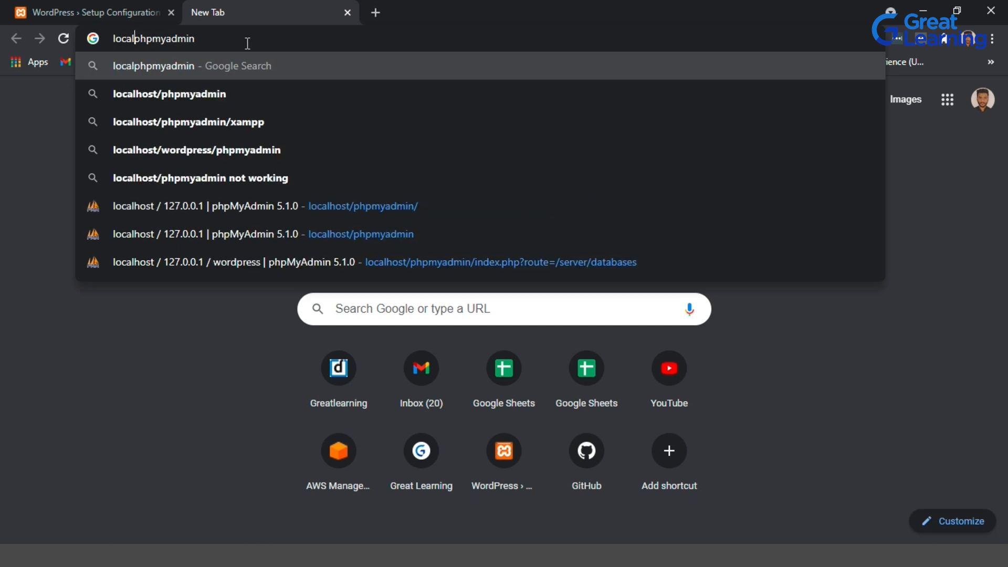
key("Down")
key("Return")
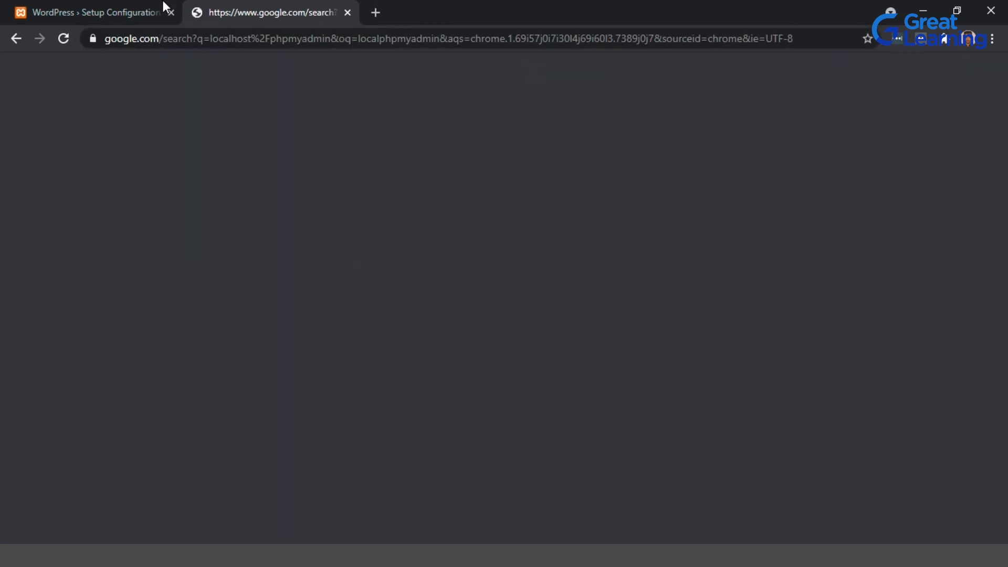
left_click(162, 6)
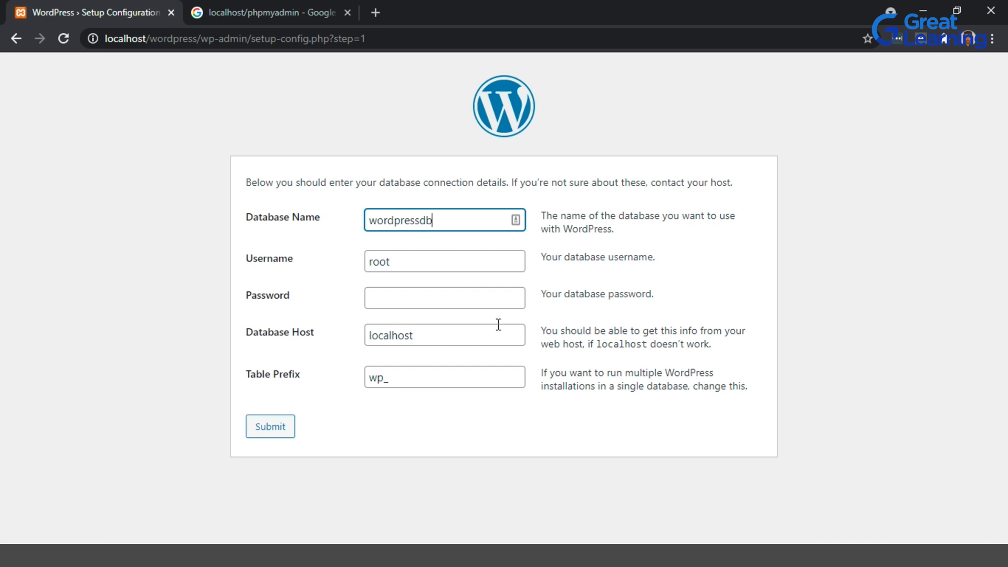
left_click(331, 4)
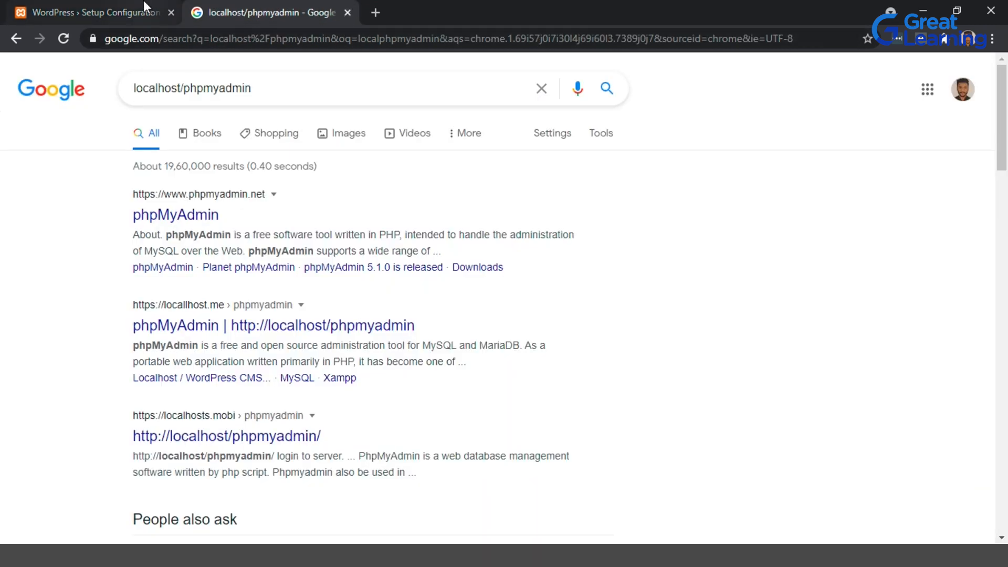
left_click(139, 5)
left_click(347, 13)
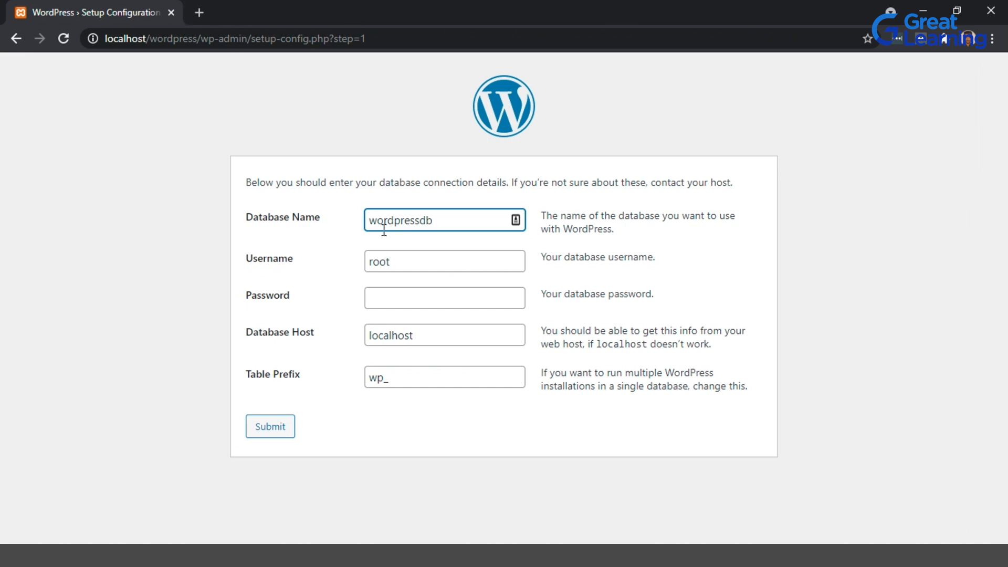
Set the Database Name back to wordpress and submit the database connection form.
key("BackSpace")
key("BackSpace")
left_click(265, 435)
left_click(266, 435)
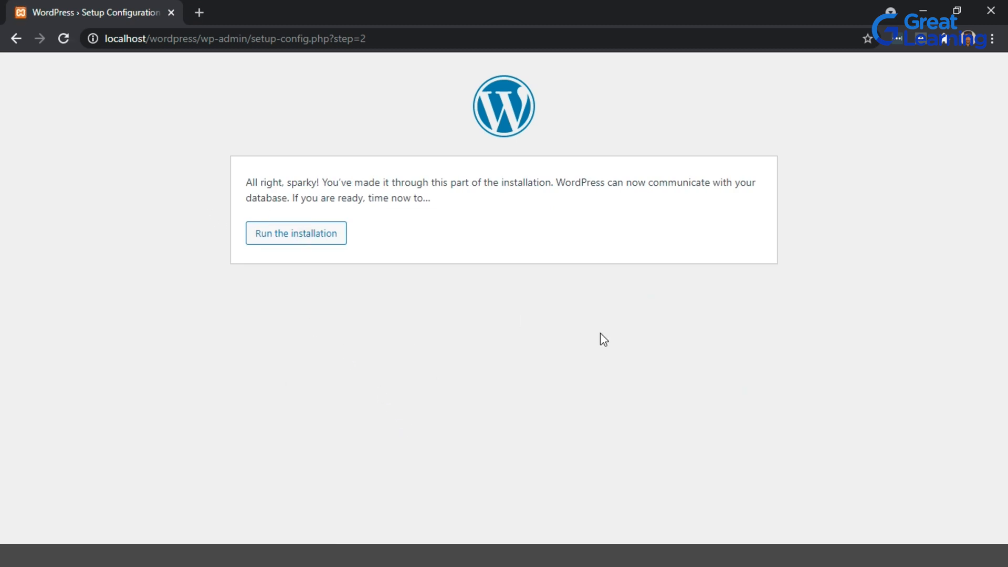
Run the installation to open the site information form.
left_click(315, 240)
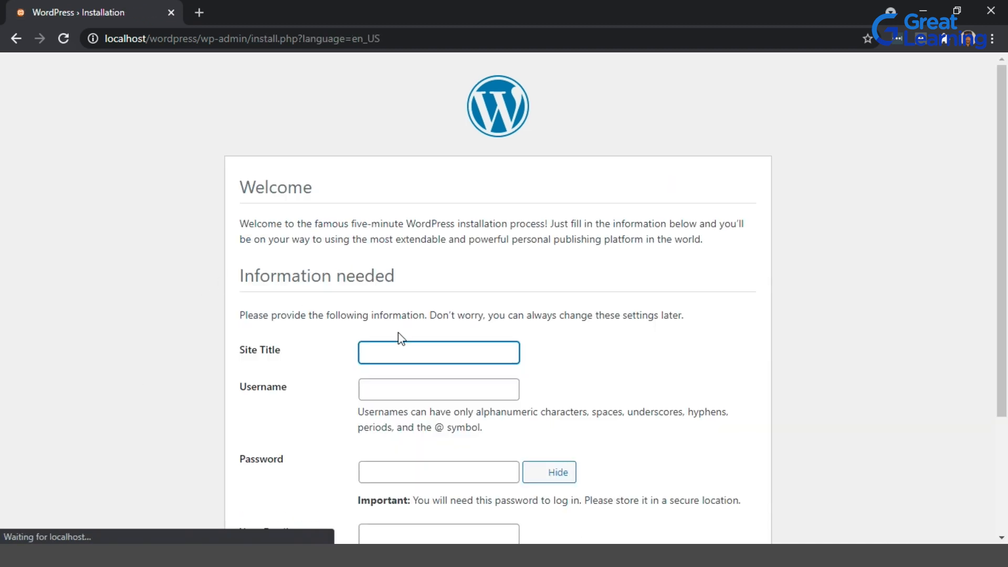
scroll(338, 343, "down", 3)
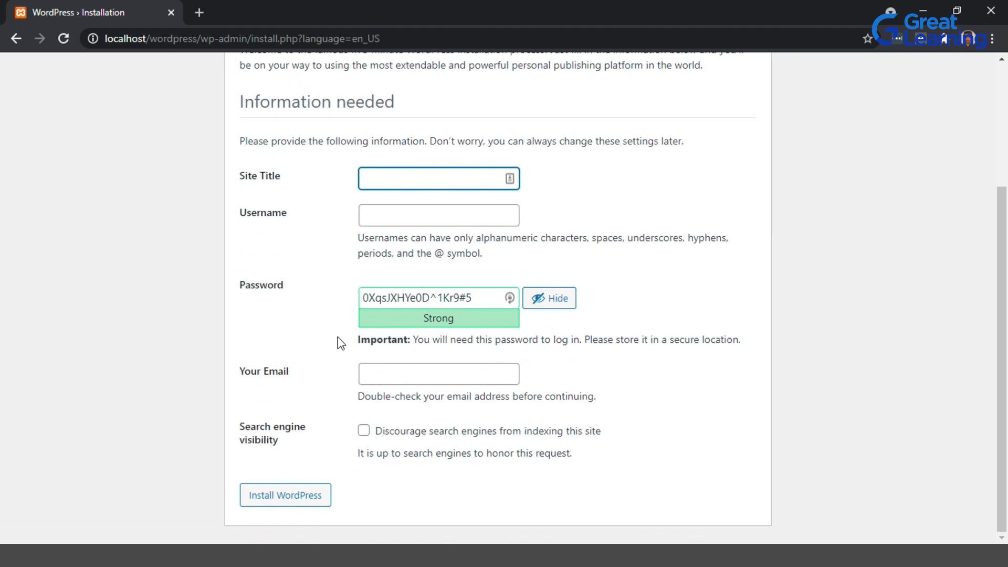
scroll(338, 344, "up", 1)
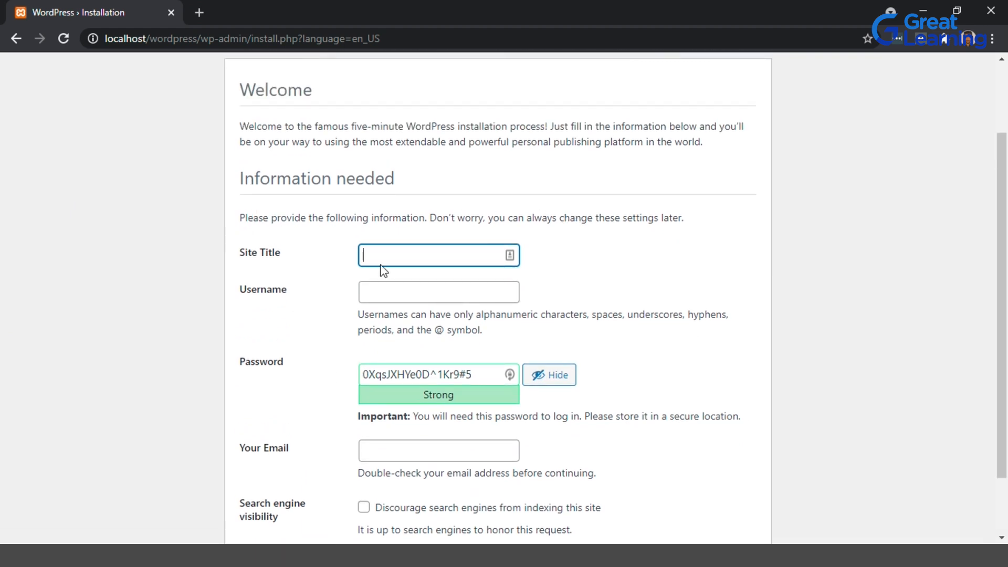
Set the Site Title to Great Learning - Project.
left_click(446, 256)
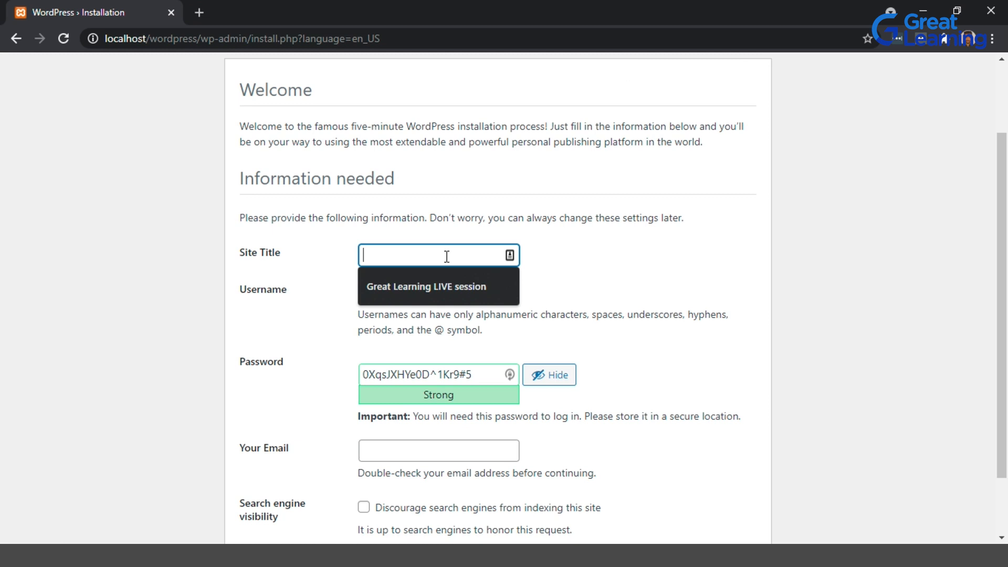
left_click(372, 283)
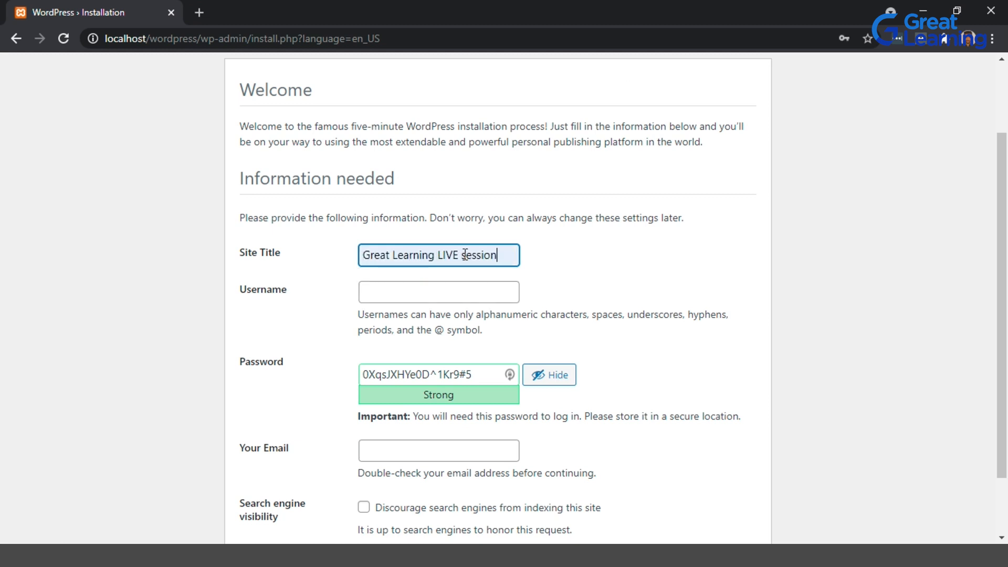
key("BackSpace")
key("BackSpace")
key("BackSpace")
key("BackSpace")
key("BackSpace")
key("BackSpace")
key("BackSpace")
key("BackSpace")
key("BackSpace")
key("BackSpace")
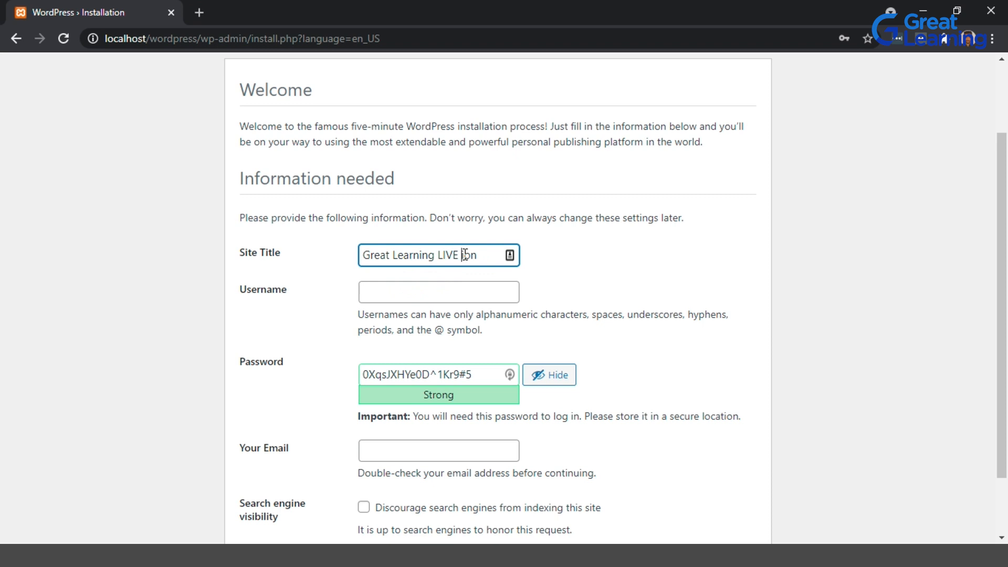
key("BackSpace")
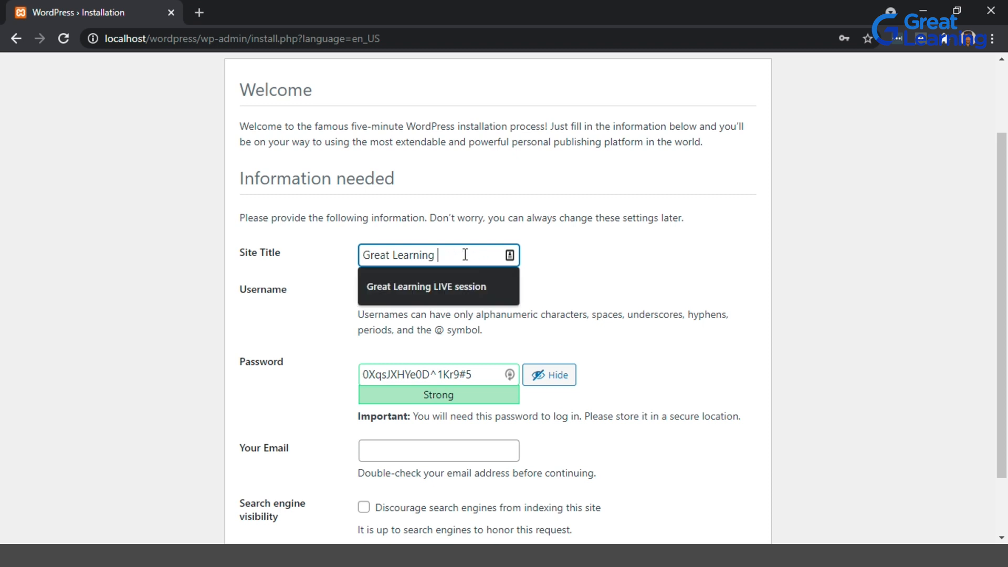
type("- Project")
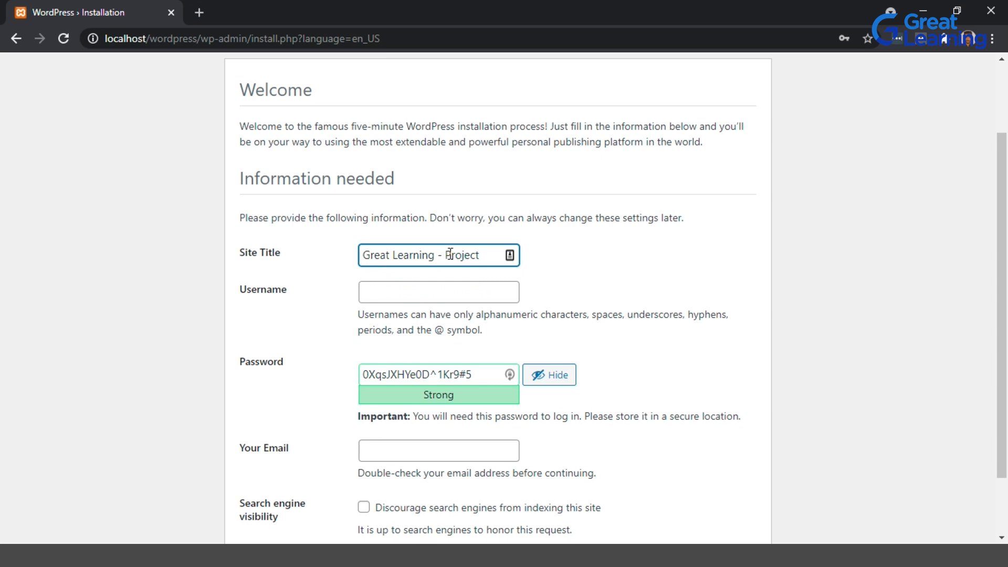
left_click(321, 279)
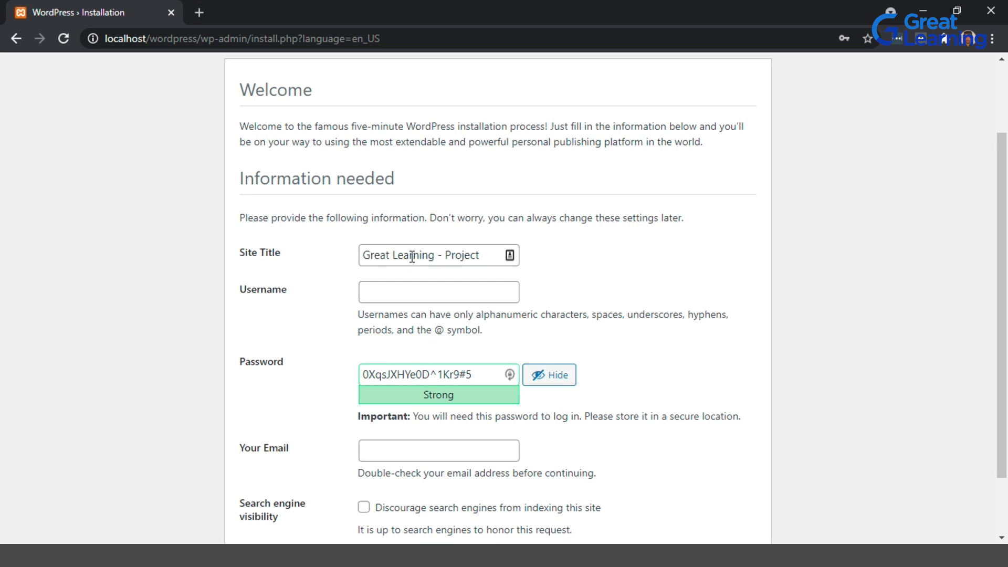
Enter admin as the site Username.
left_click(407, 295)
type("admin")
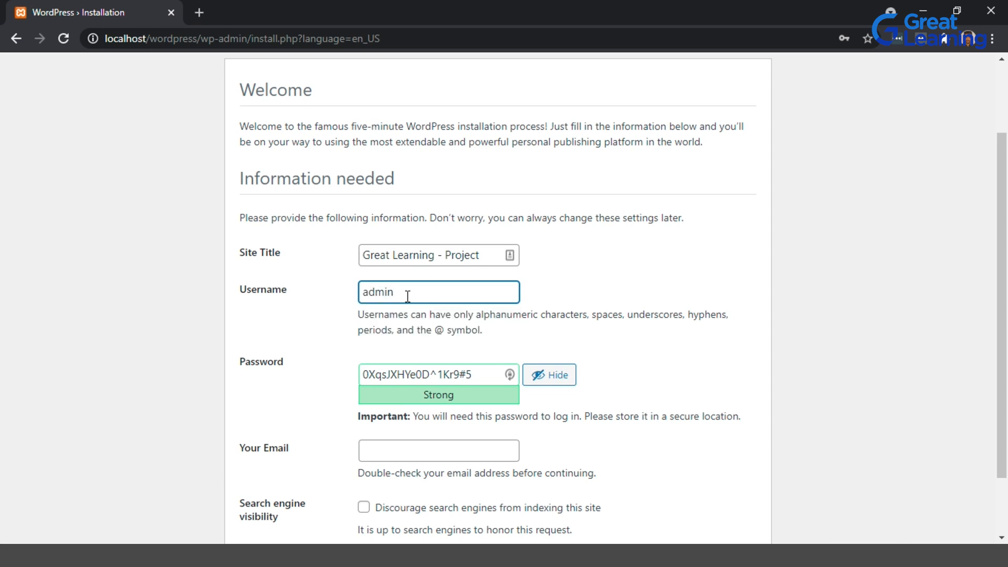
Hide the suggested password and clear it from the Password field.
left_click(298, 359)
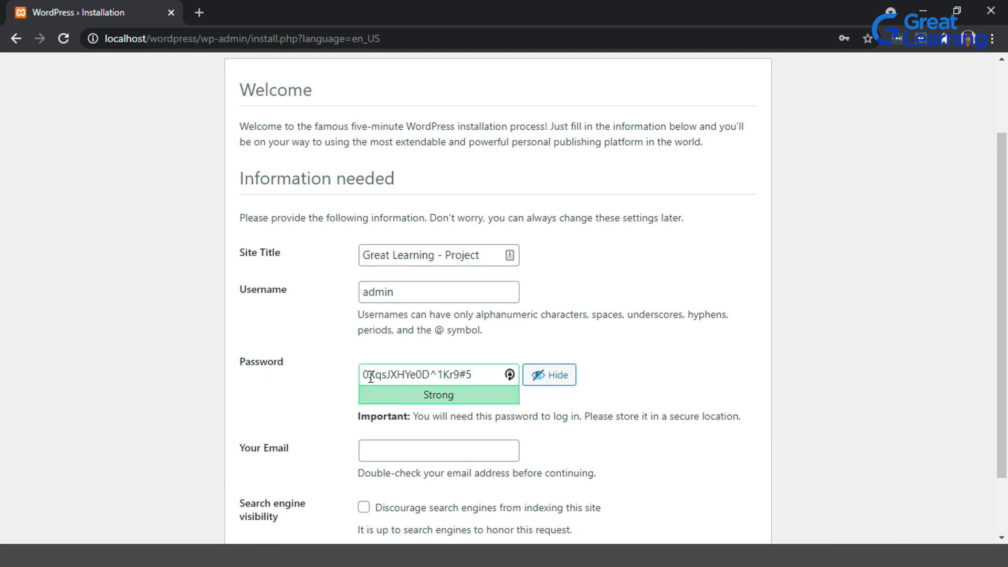
left_click_drag(480, 372, 366, 379)
left_click(325, 390)
scroll(324, 391, "down", 1)
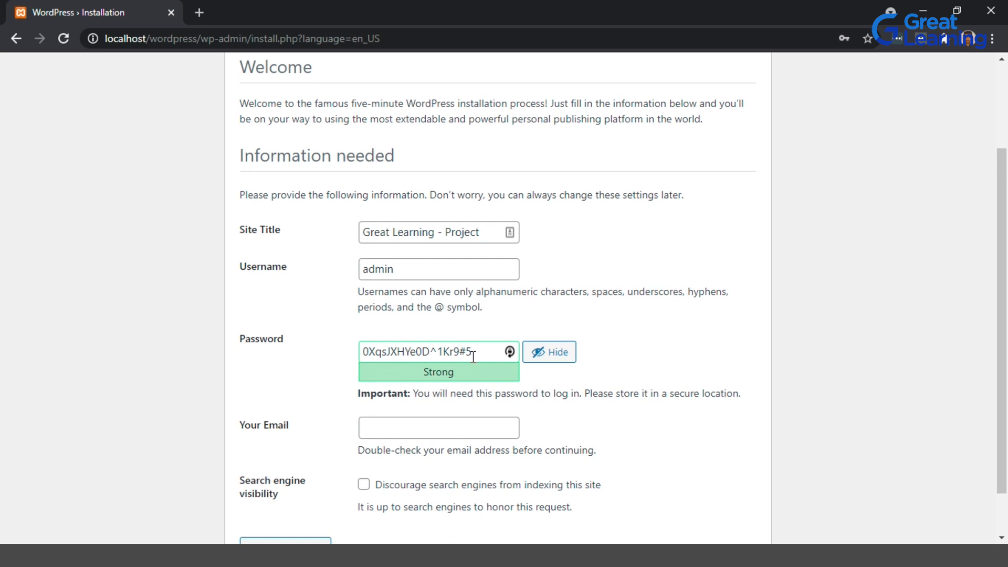
left_click(491, 347)
left_click_drag(490, 348, 342, 351)
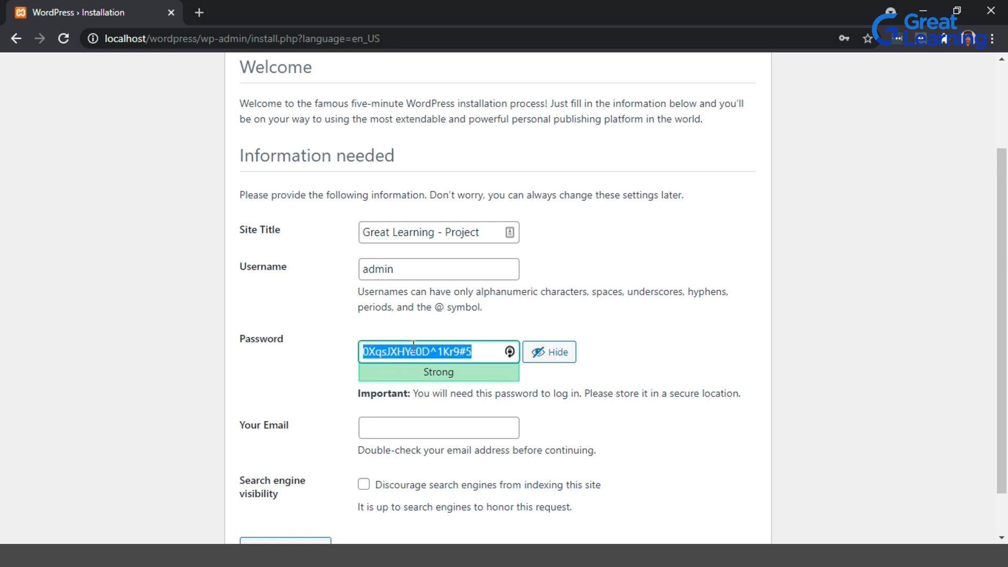
left_click(551, 354)
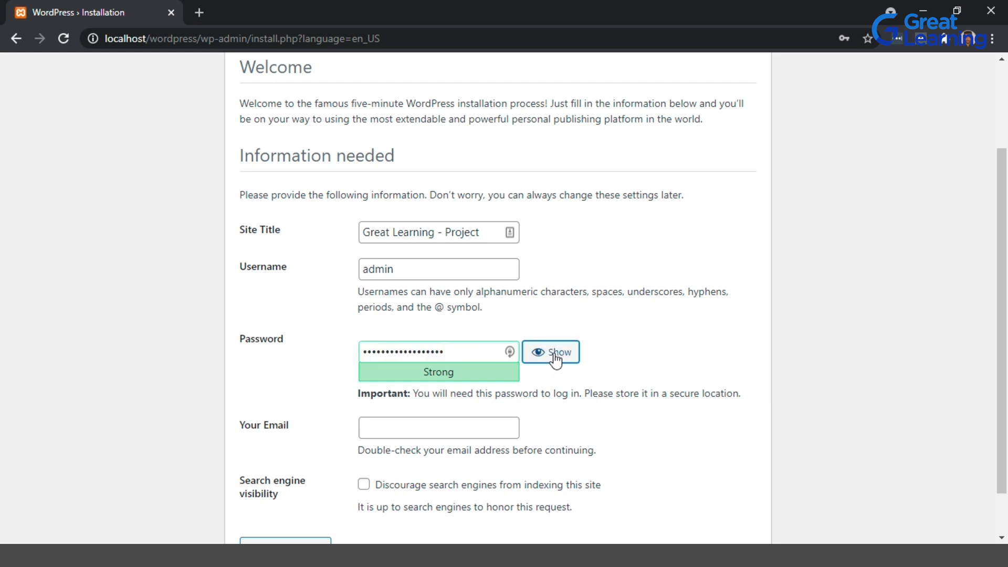
left_click(463, 352)
key("BackSpace")
key("BackSpace")
key("BackSpace")
key("BackSpace")
key("BackSpace")
key("BackSpace")
key("BackSpace")
key("BackSpace")
key("BackSpace")
key("BackSpace")
key("BackSpace")
key("BackSpace")
key("BackSpace")
key("BackSpace")
key("BackSpace")
key("BackSpace")
key("BackSpace")
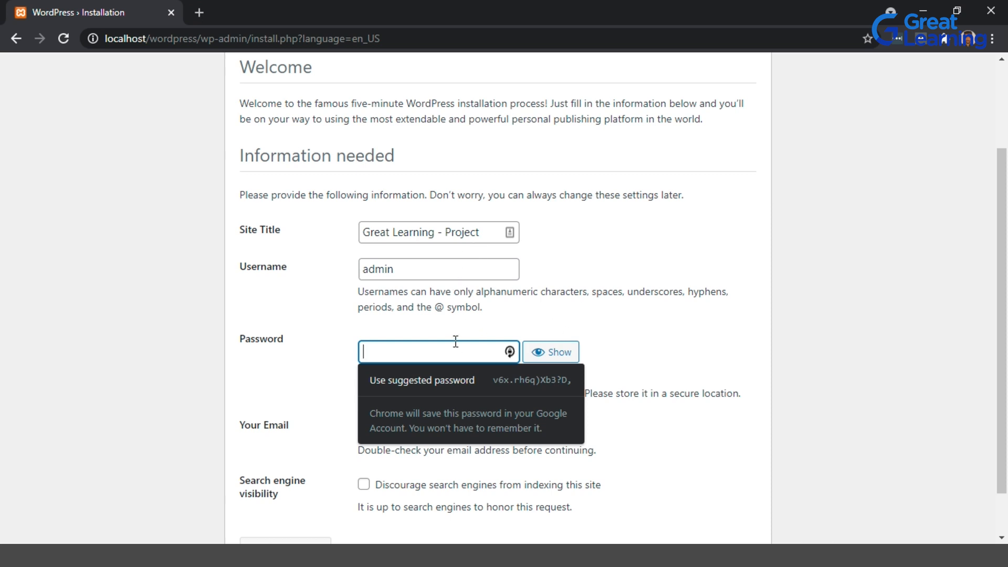
Type a new account password and clear it again.
type("ad•••••••")
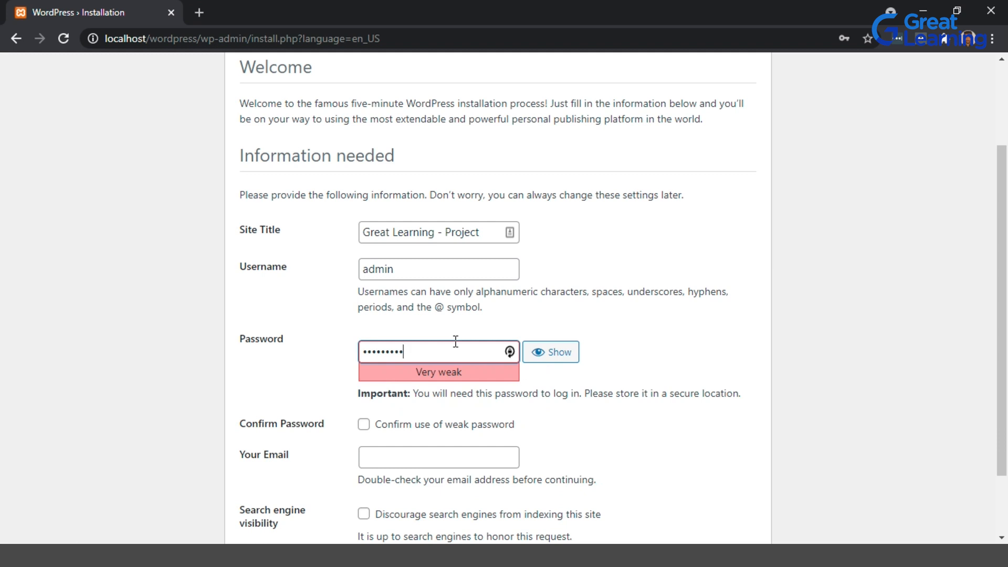
key("ctrl+a")
key("BackSpace")
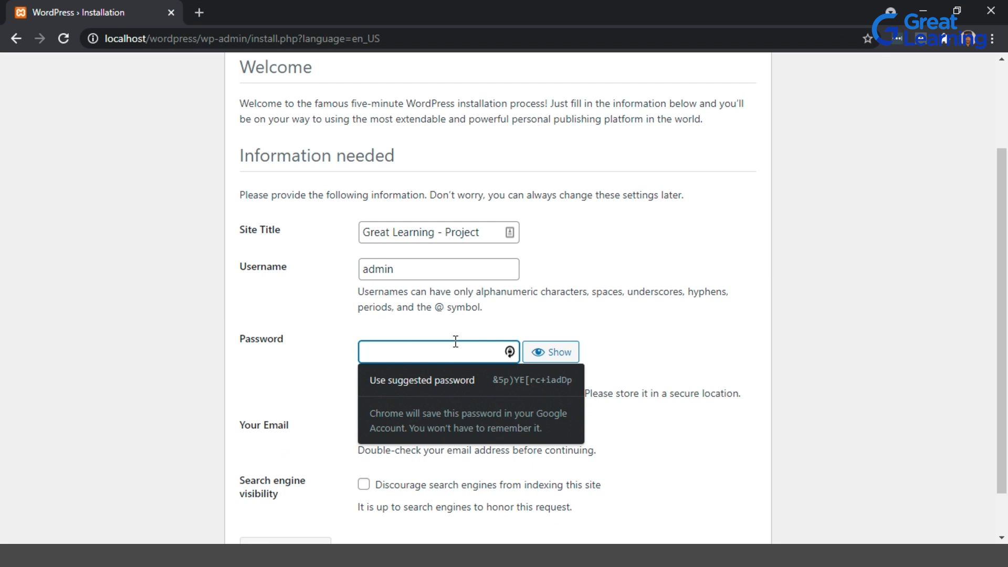
Paste the chosen account password into the Password field and briefly reveal it.
key("ctrl+v")
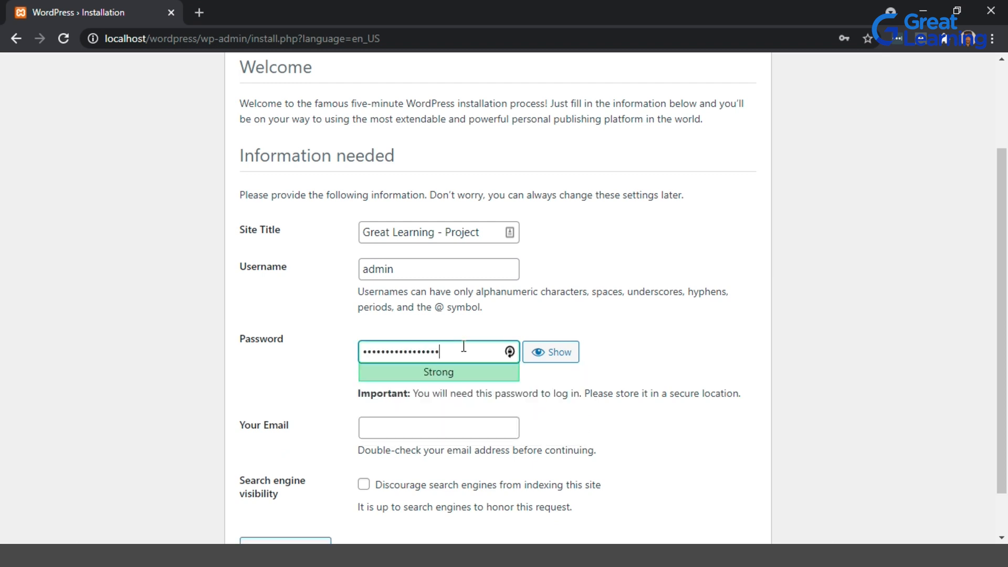
left_click(564, 355)
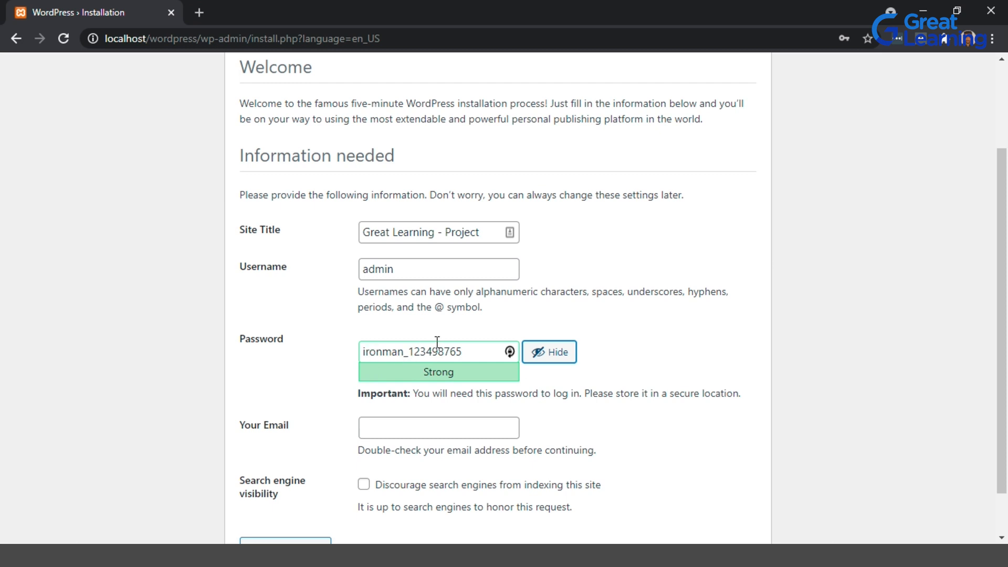
left_click(565, 368)
Fill in the administrator's e-mail address in Your Email.
scroll(400, 431, "down", 1)
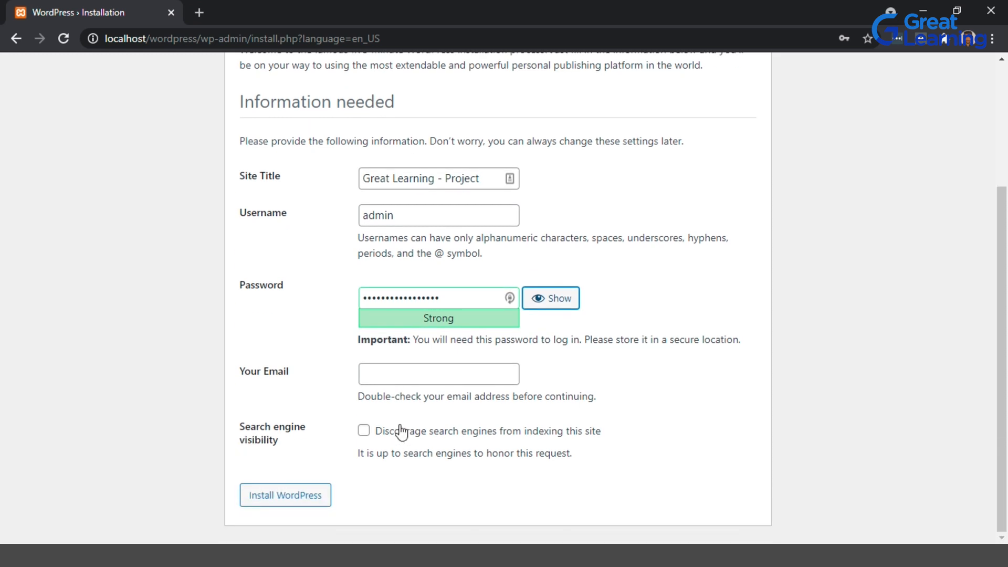
left_click(396, 369)
left_click(385, 405)
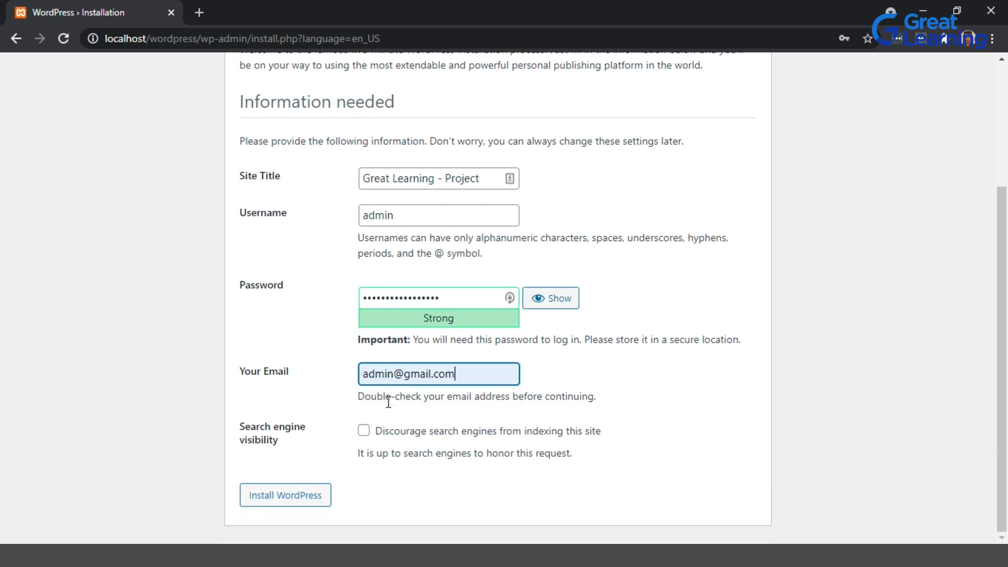
left_click_drag(397, 373, 292, 352)
type("ram")
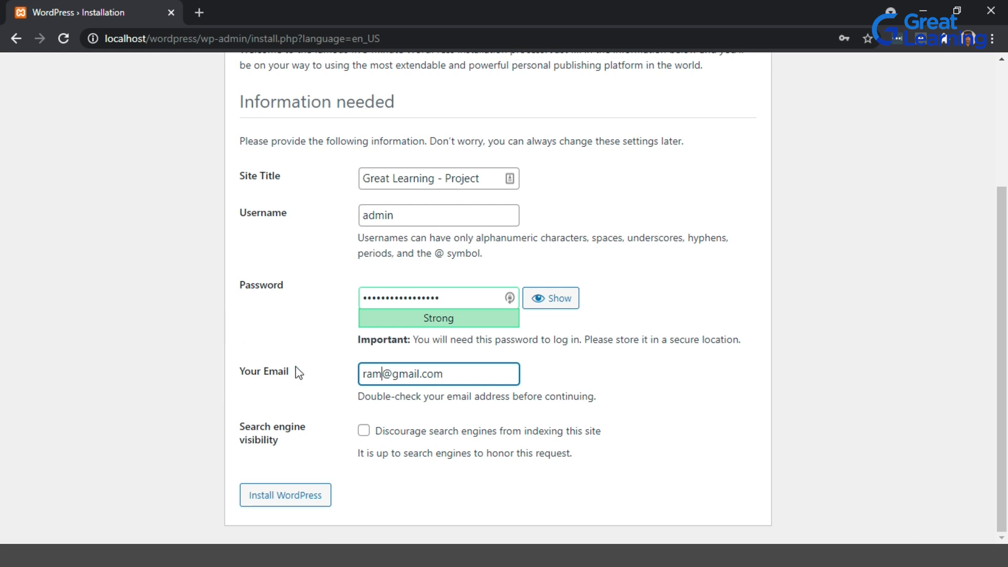
Enable discouraging search engines from indexing the site and install WordPress.
left_click(364, 433)
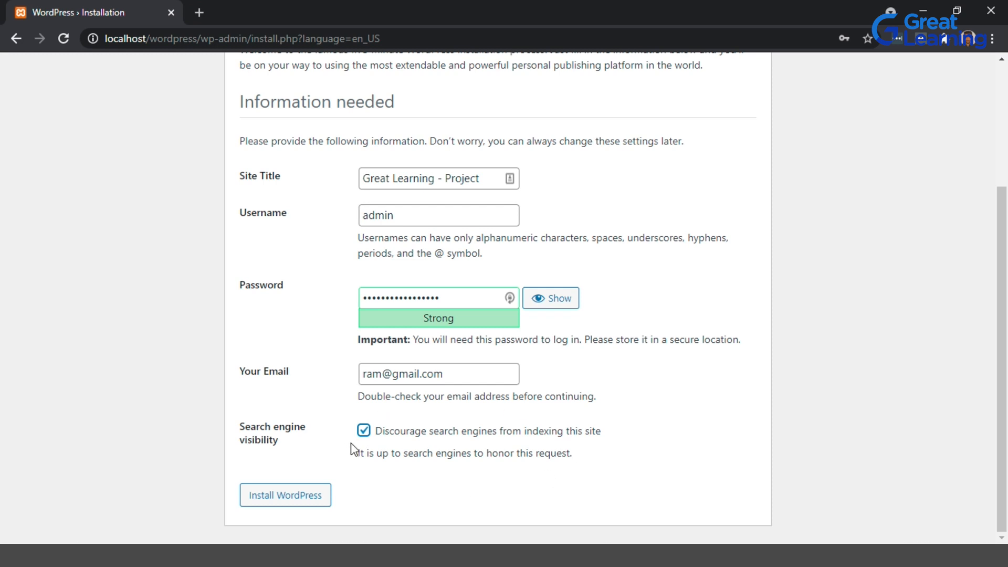
left_click(363, 431)
left_click(364, 430)
left_click(279, 498)
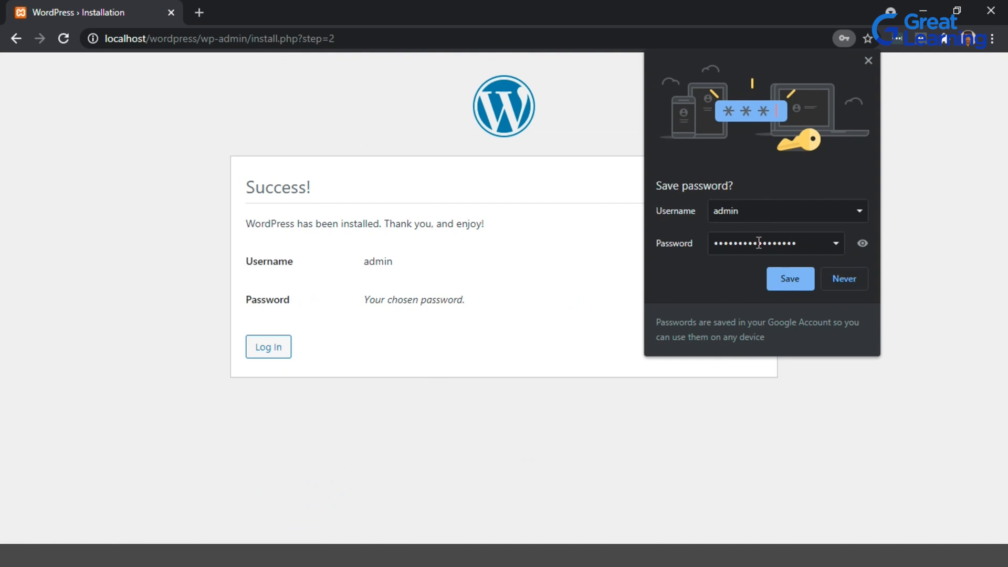
Save the login in the browser, then log in to WordPress as admin with Remember Me enabled.
left_click(777, 286)
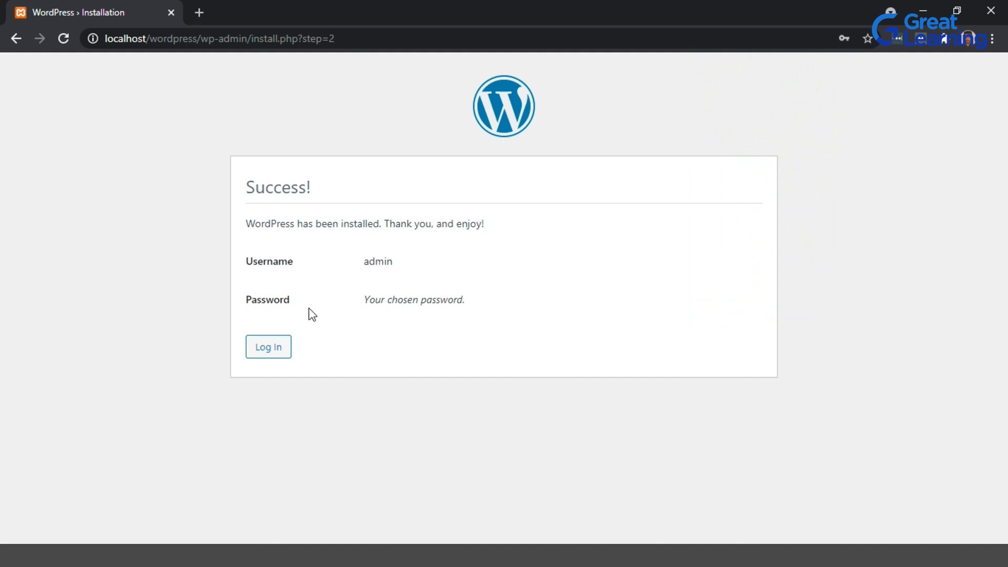
left_click(289, 347)
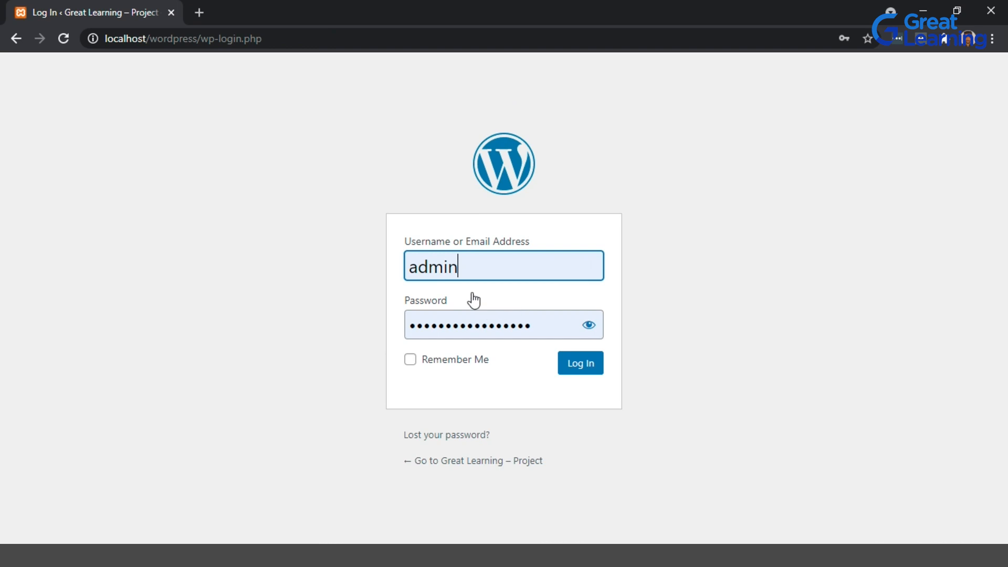
left_click(410, 360)
left_click(595, 369)
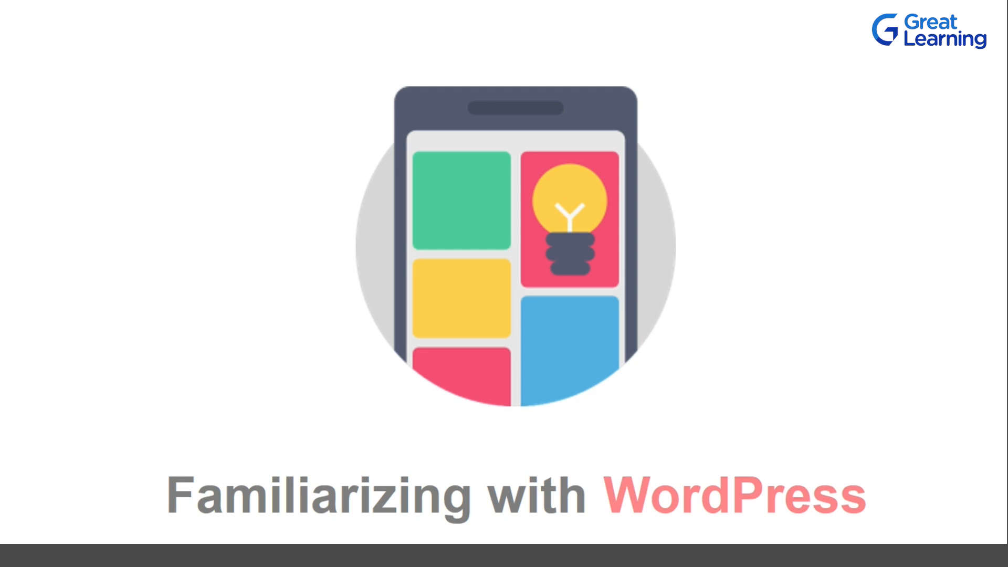
key("alt+Tab")
key("alt+Tab")
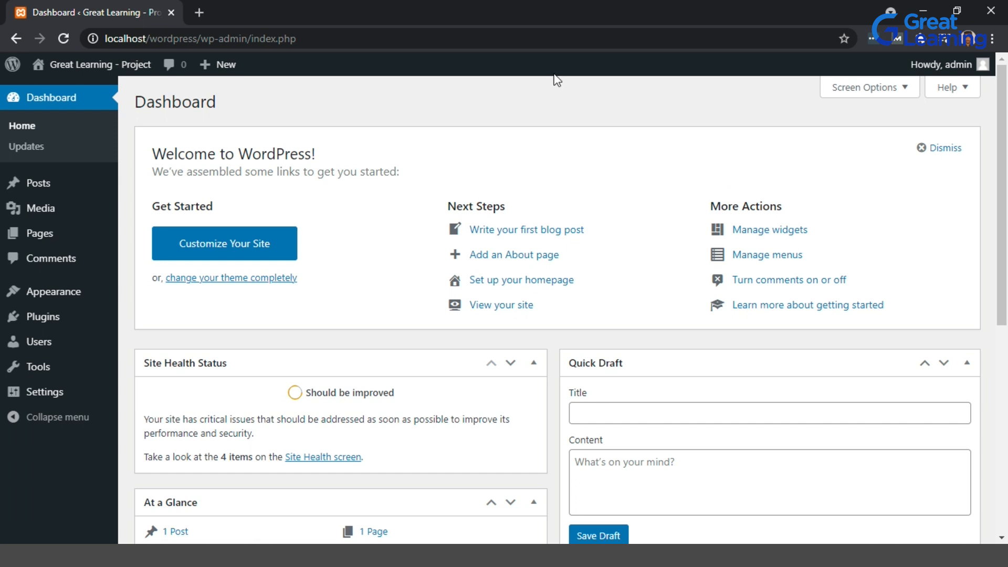
Visit the site's front end and scroll through its home page.
mouse_move(40, 65)
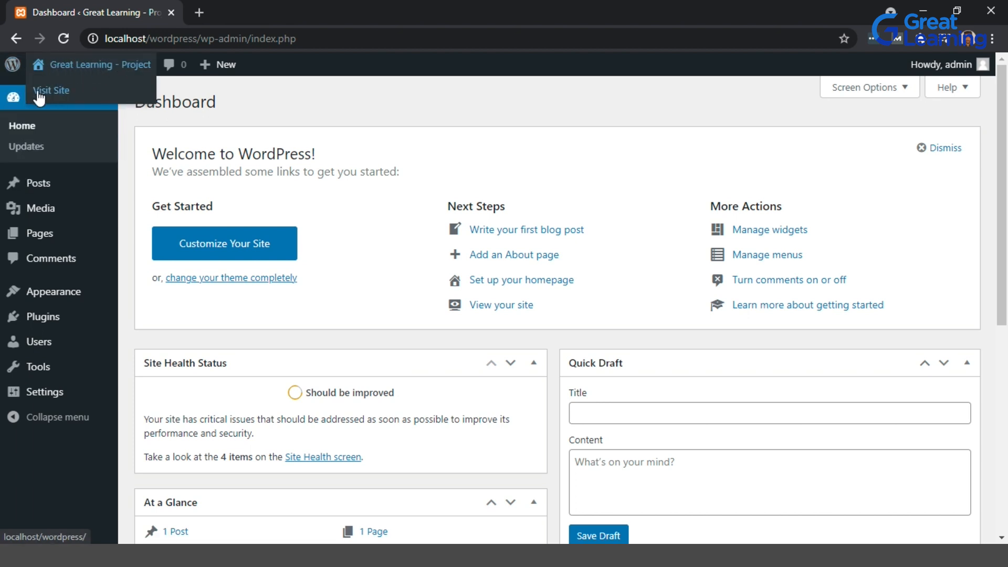
left_click(74, 102)
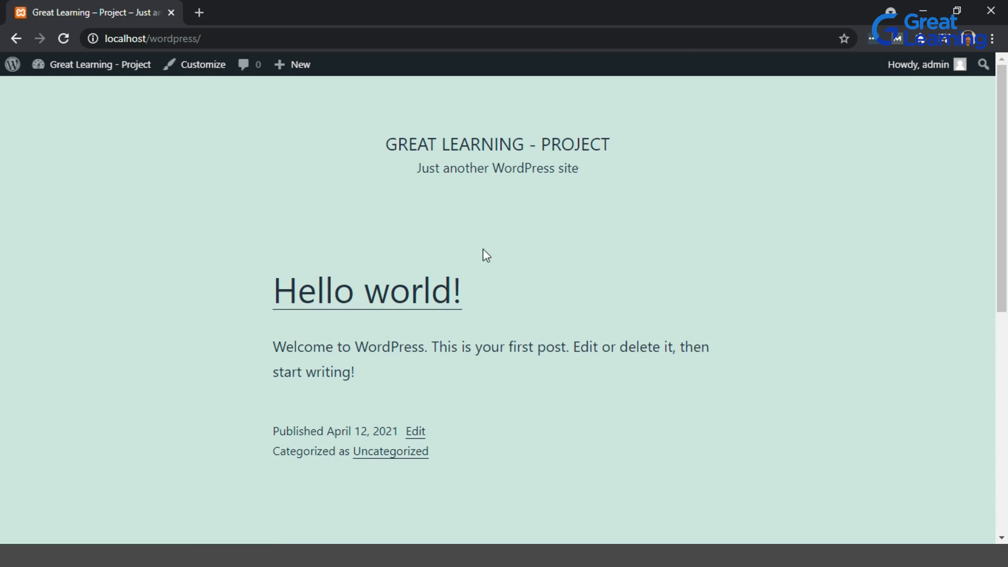
scroll(607, 304, "down", 5)
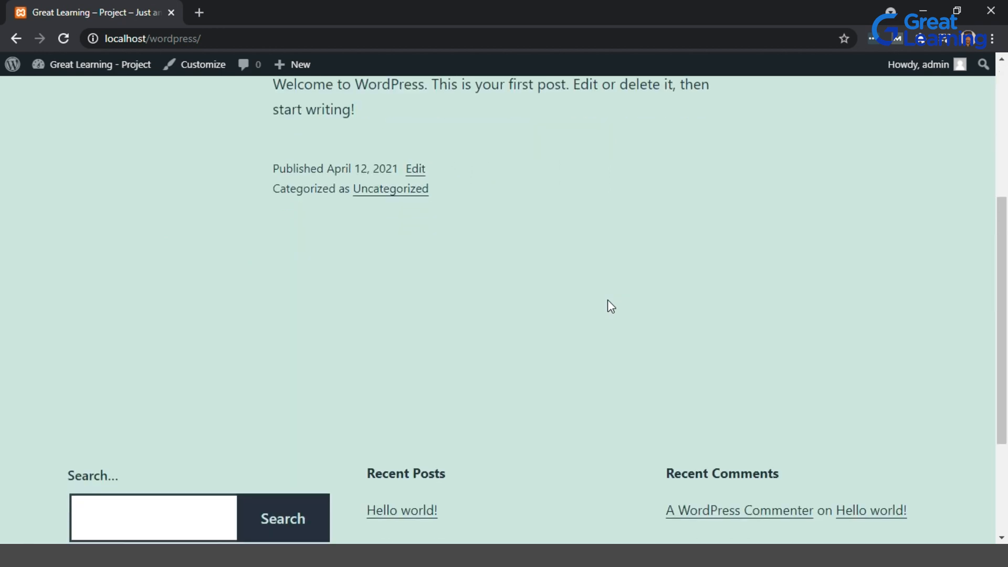
scroll(608, 304, "down", 3)
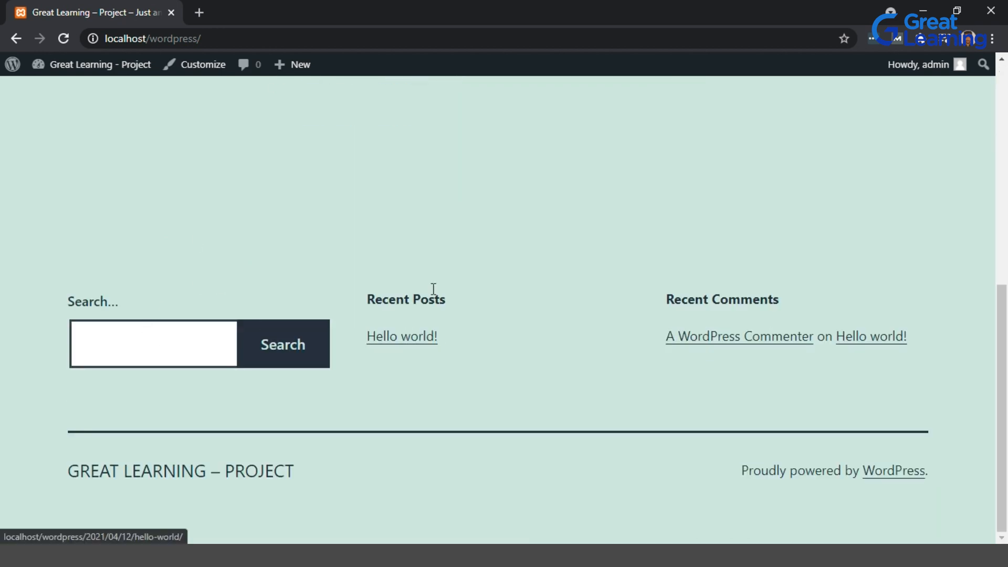
scroll(882, 301, "up", 8)
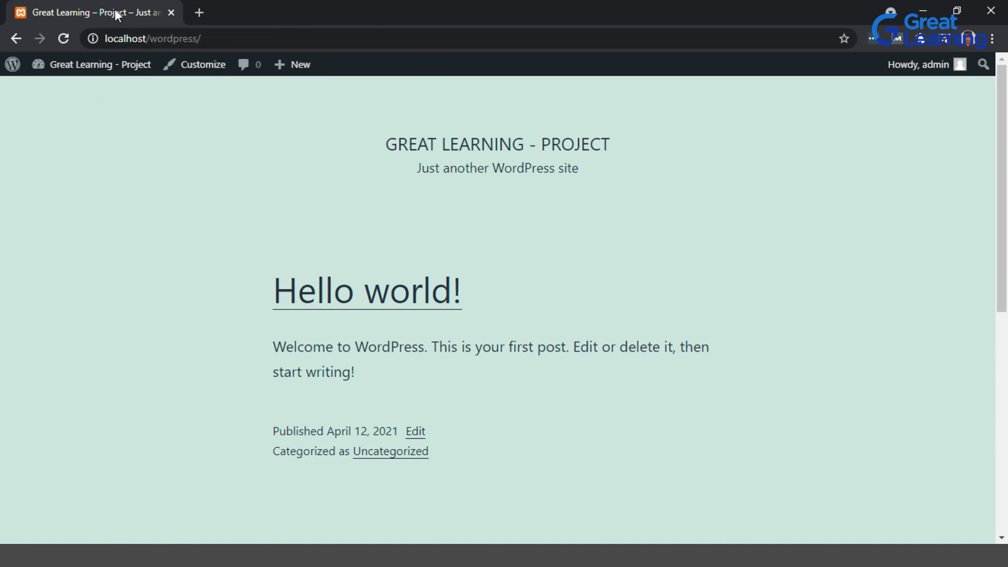
Enter the example address Greatlearningproject.com in the browser without loading it.
left_click(236, 36)
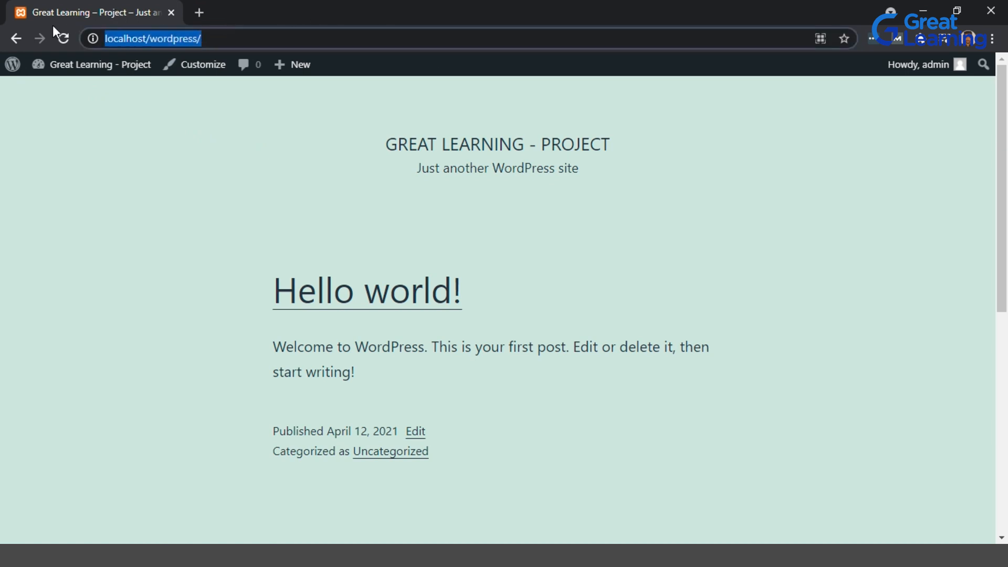
type("Grete")
key("BackSpace")
key("BackSpace")
type("a")
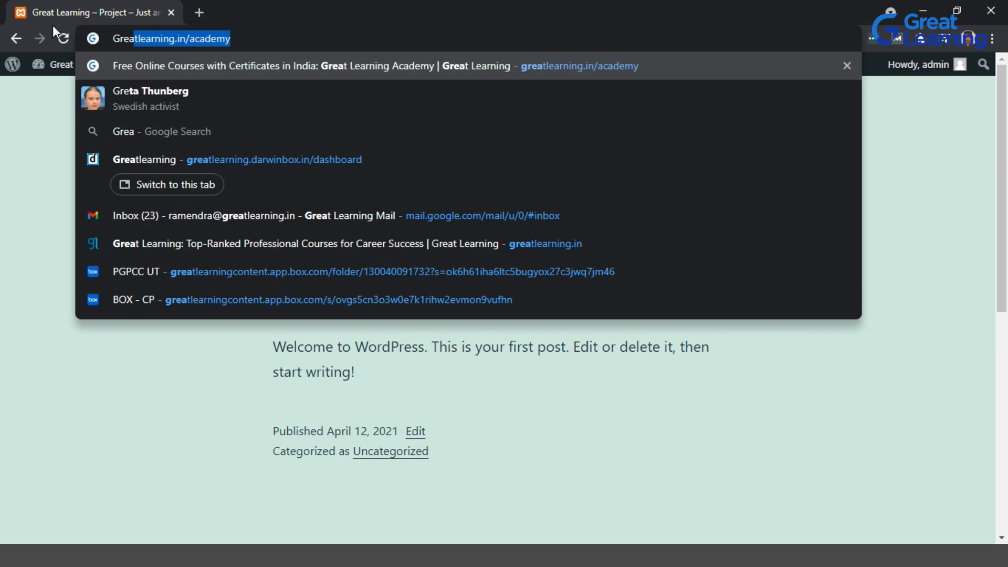
type("tlearningproject.com")
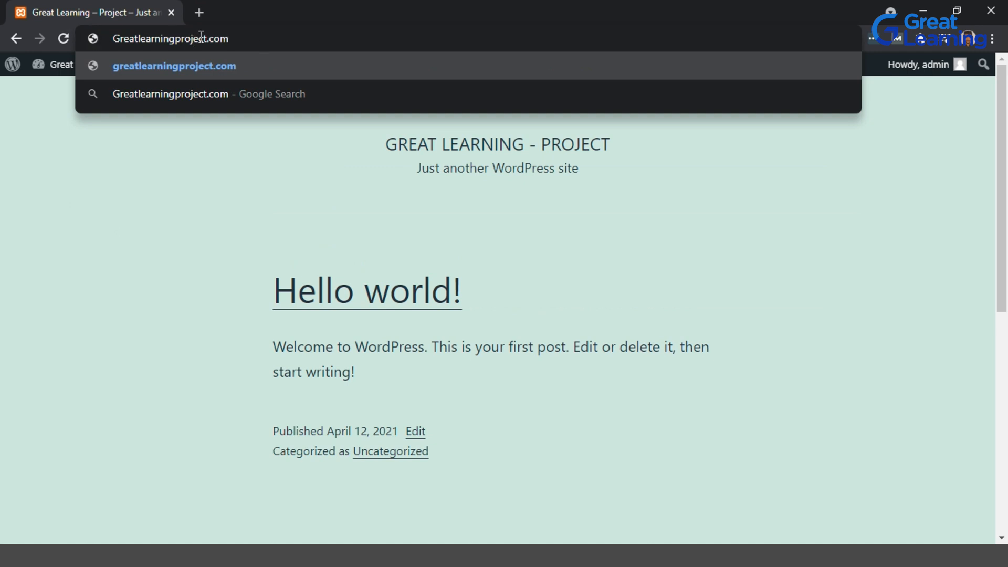
left_click(301, 222)
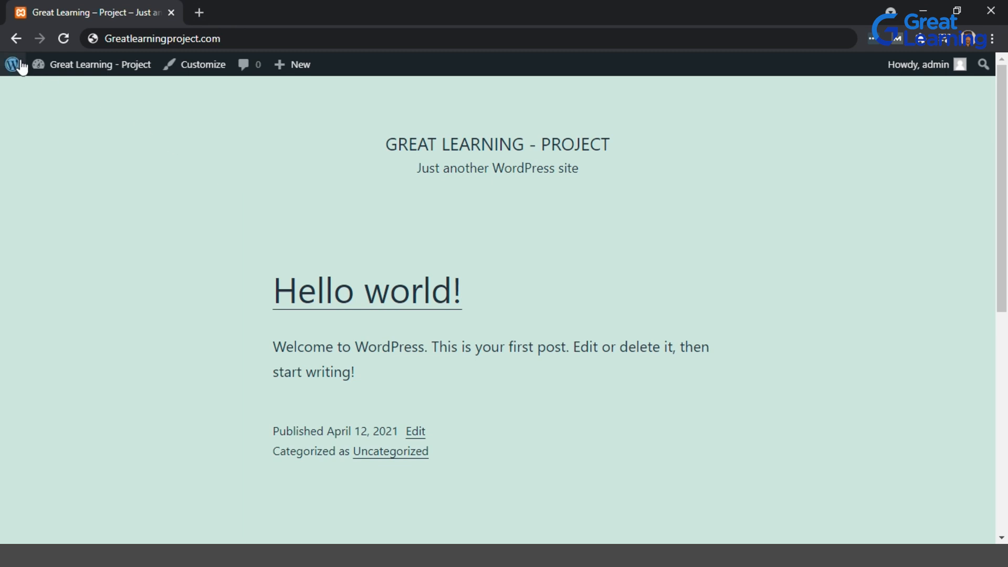
Return to the dashboard and look over the Site Health Status, At a Glance and Activity panels.
mouse_move(61, 65)
left_click(71, 91)
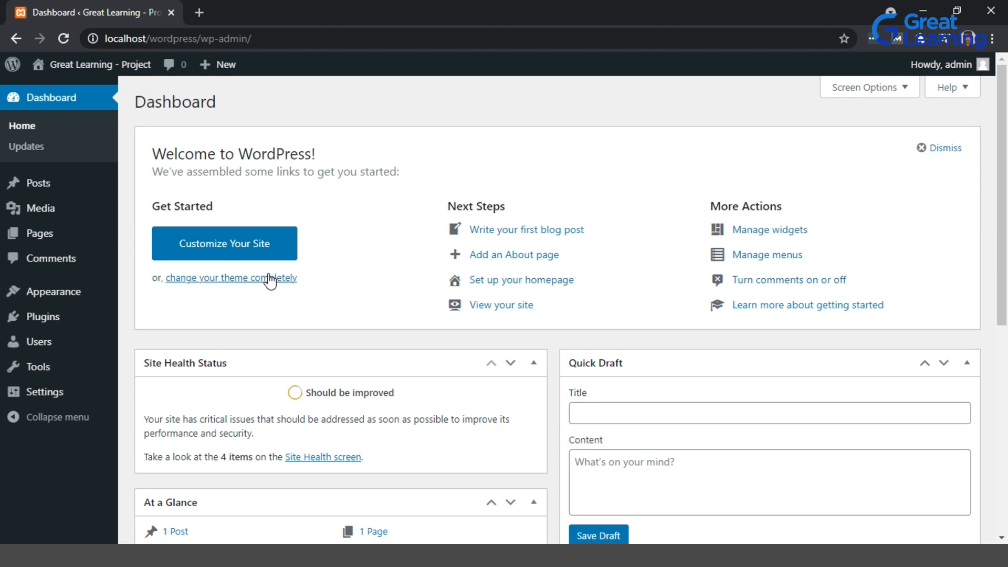
scroll(319, 344, "down", 3)
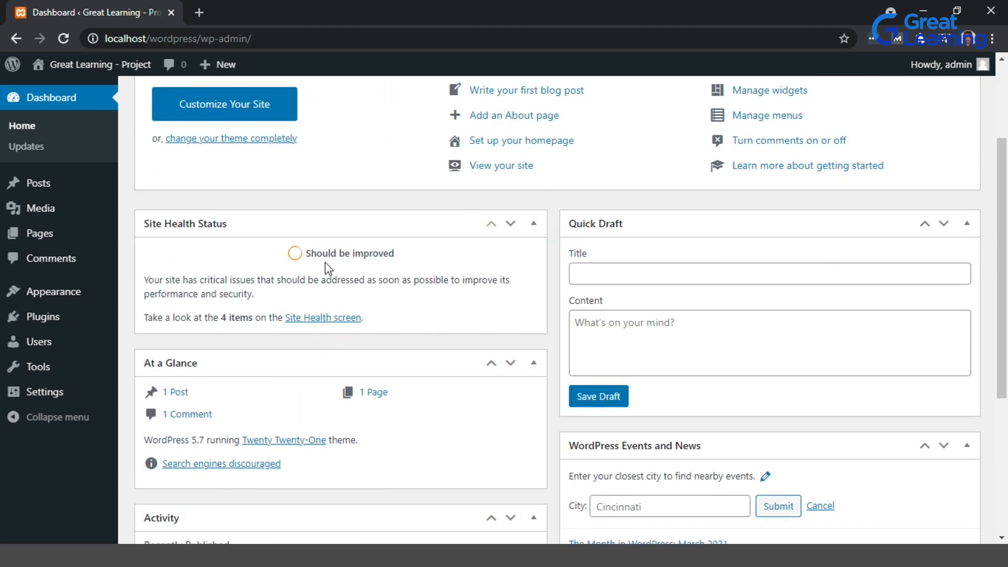
left_click_drag(306, 253, 405, 254)
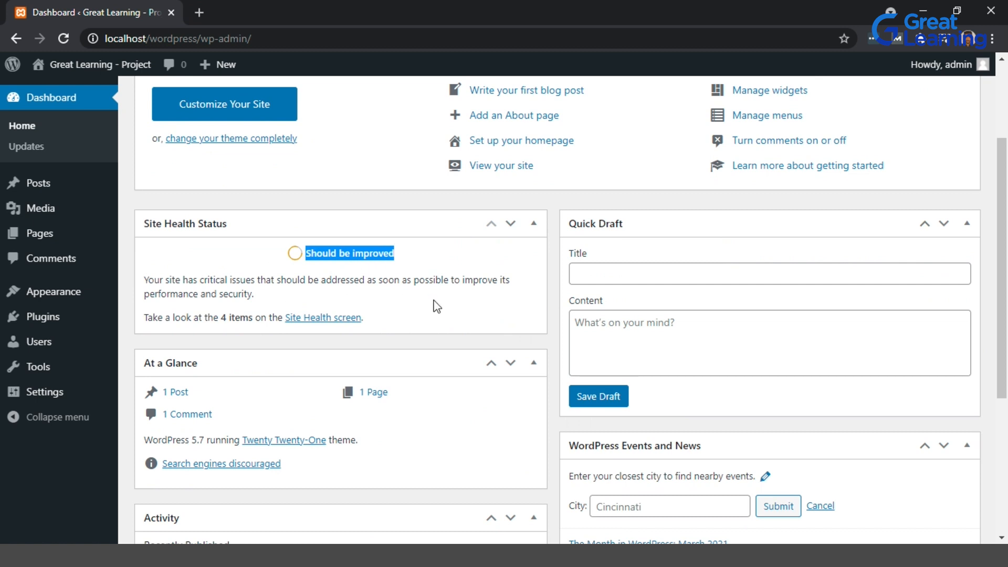
scroll(656, 180, "down", 4)
scroll(636, 140, "up", 3)
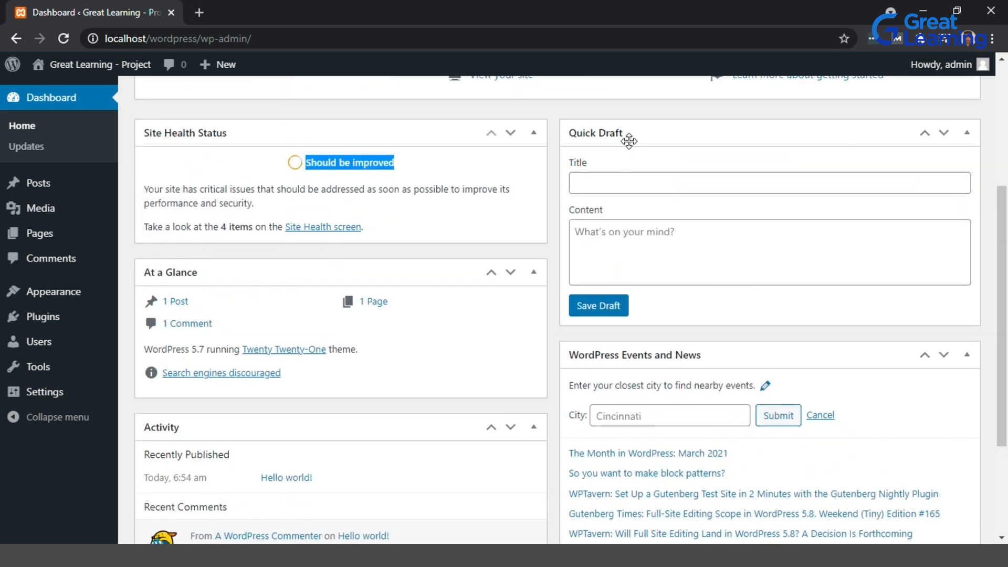
scroll(696, 282, "down", 3)
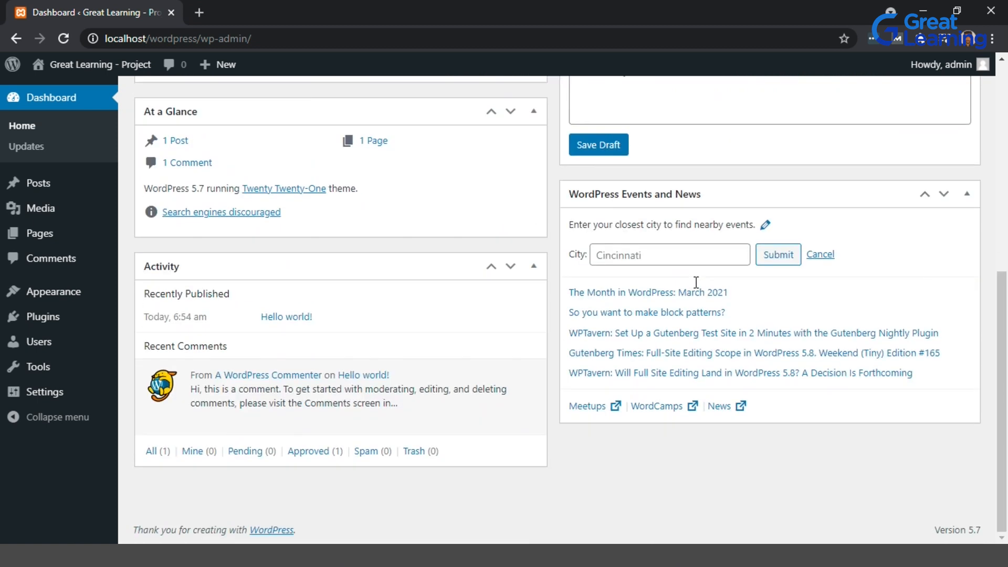
mouse_move(187, 390)
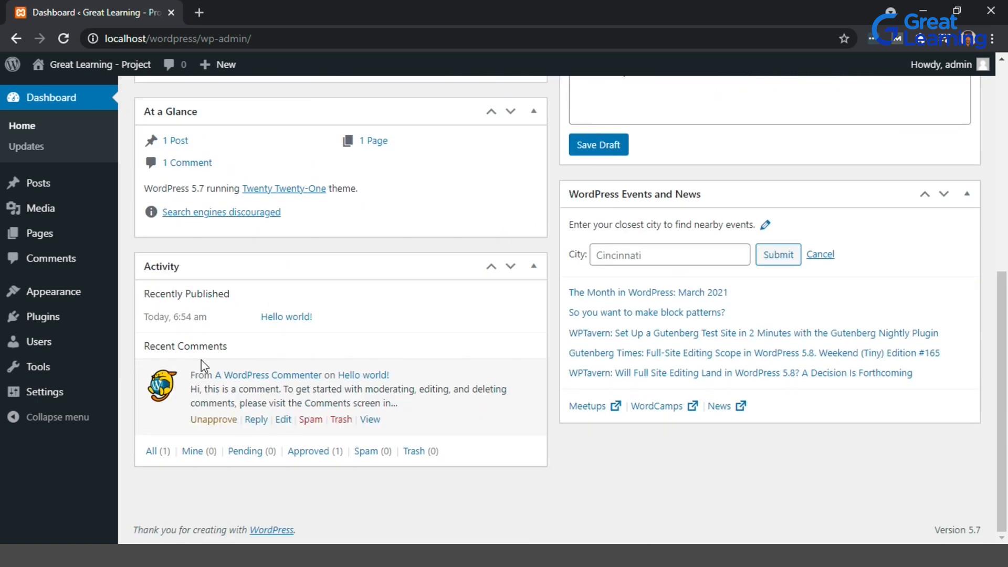
scroll(747, 344, "up", 1)
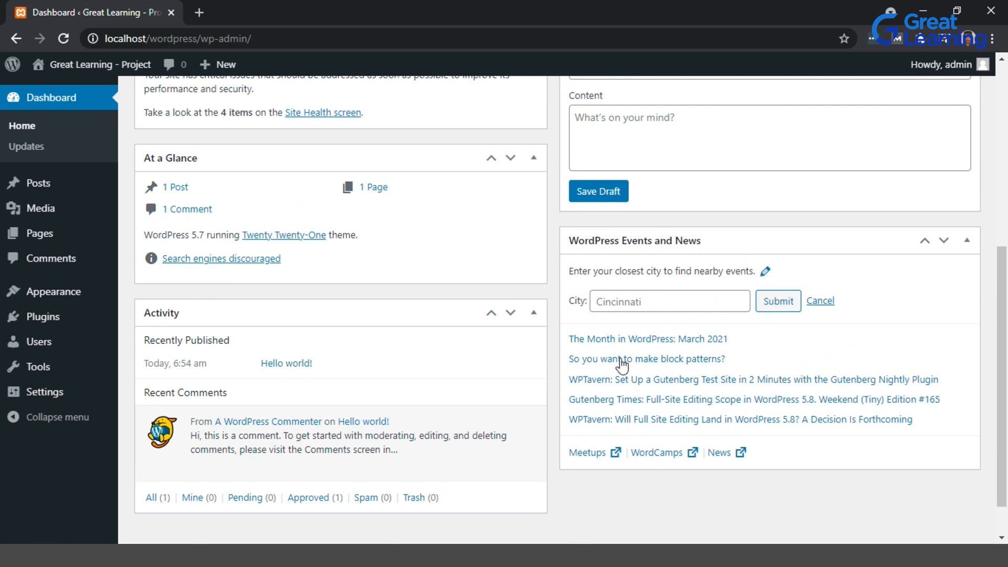
scroll(180, 187, "up", 3)
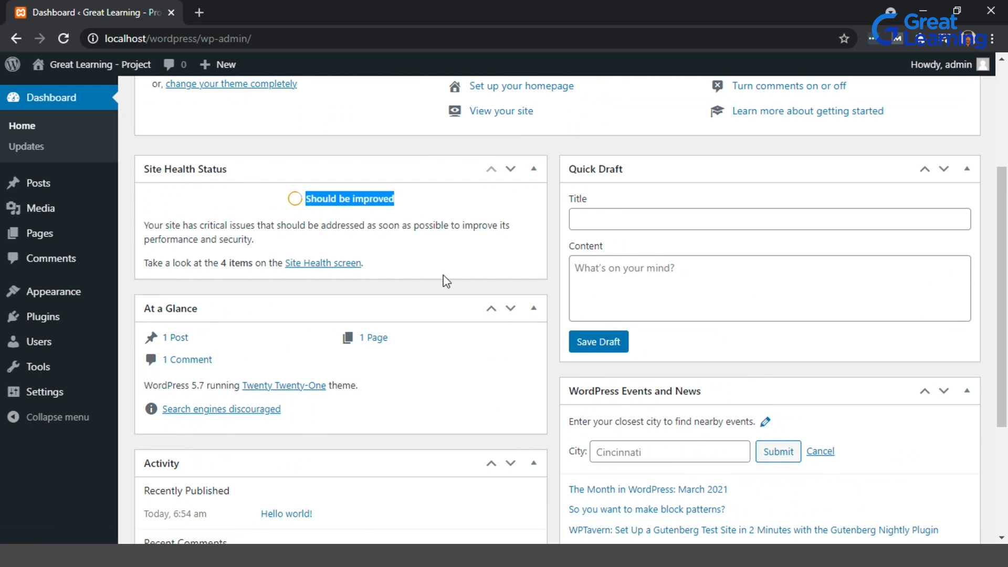
scroll(446, 282, "up", 4)
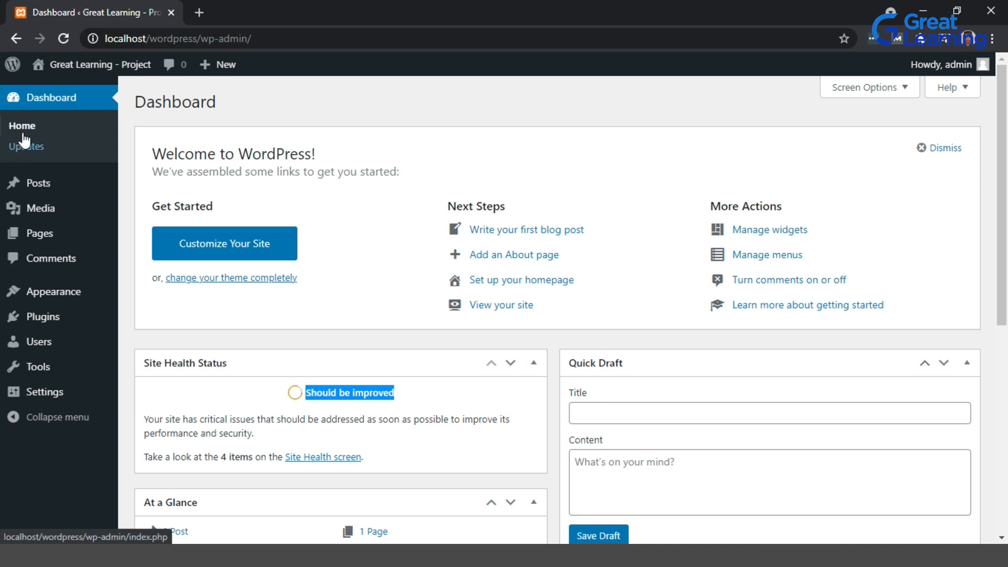
Open the WordPress Updates page and review the current version and automatic update information.
left_click(31, 144)
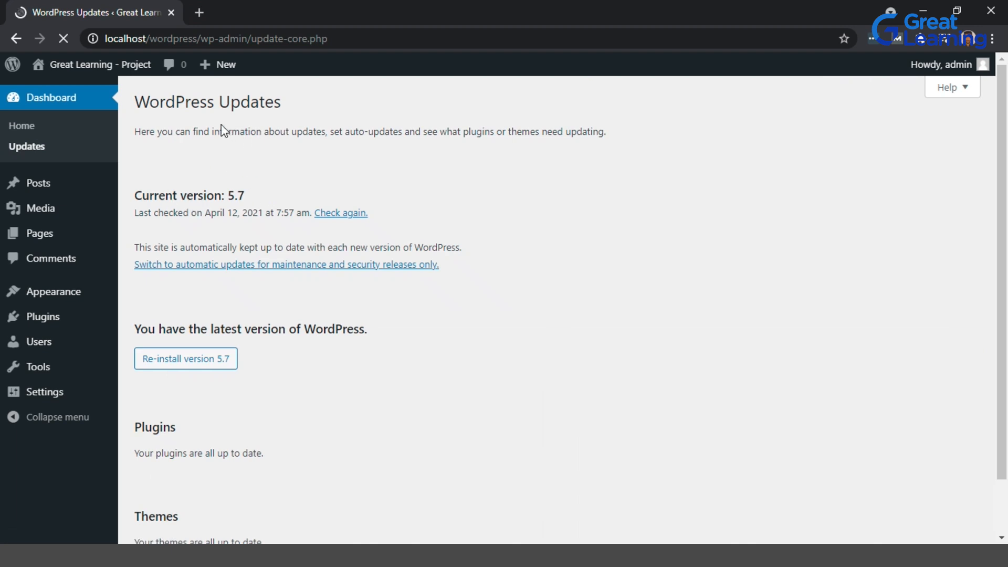
left_click_drag(226, 197, 244, 196)
left_click(279, 345)
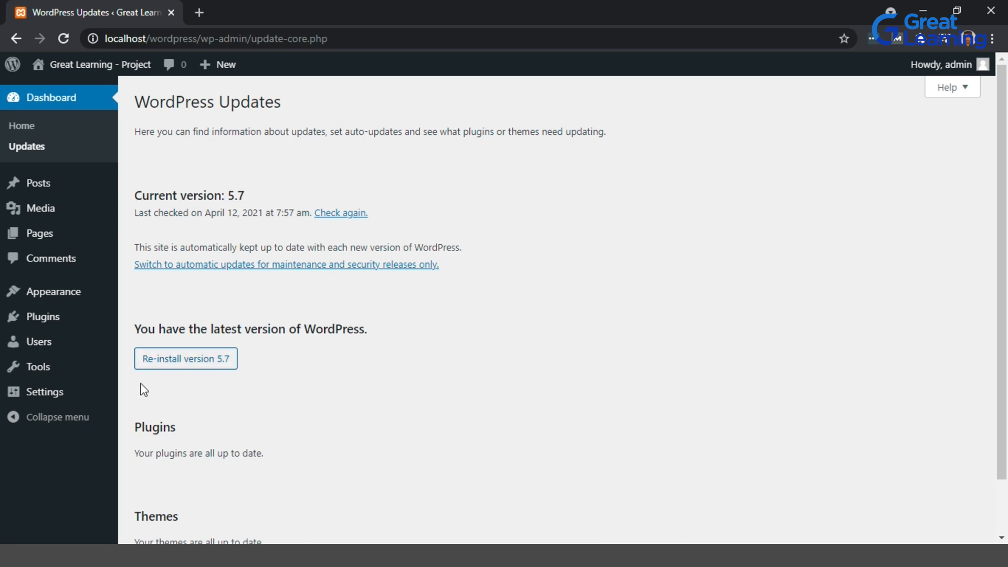
scroll(262, 387, "down", 1)
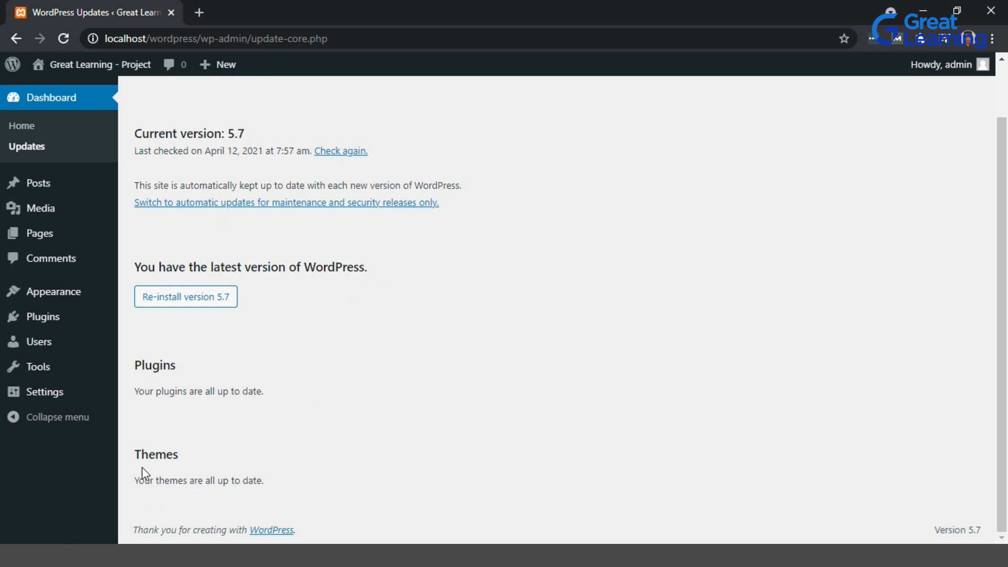
scroll(339, 461, "up", 1)
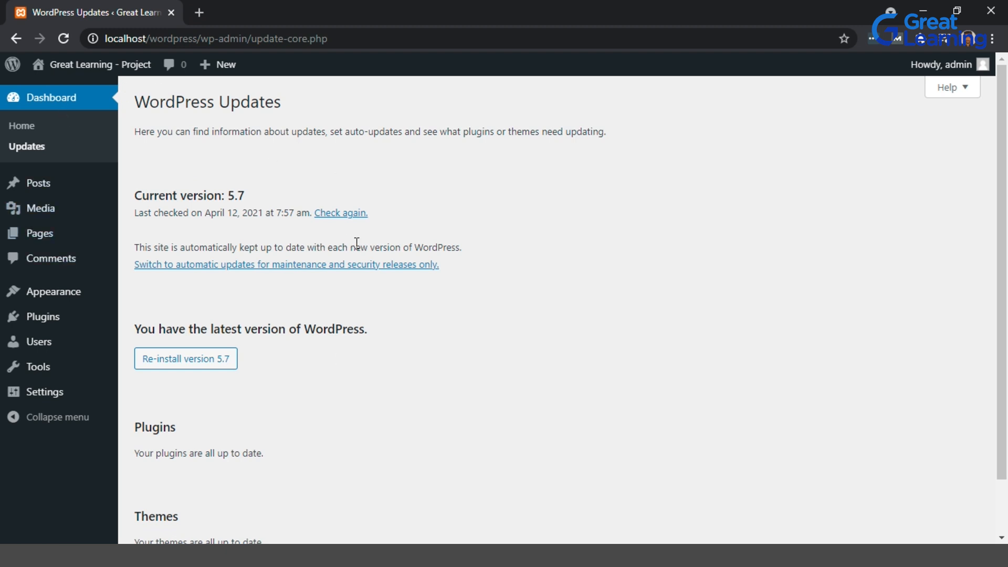
left_click_drag(153, 247, 443, 243)
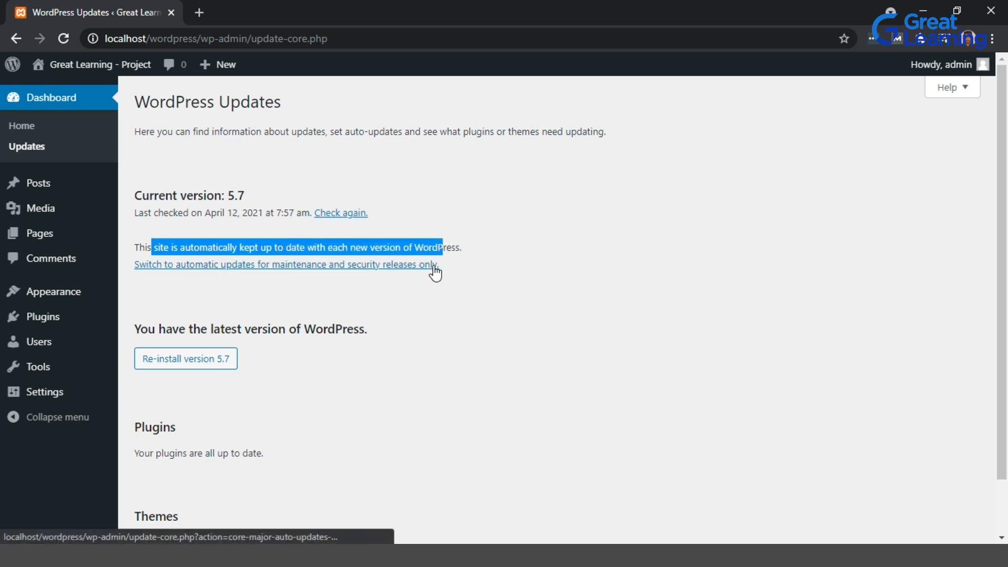
left_click(471, 266)
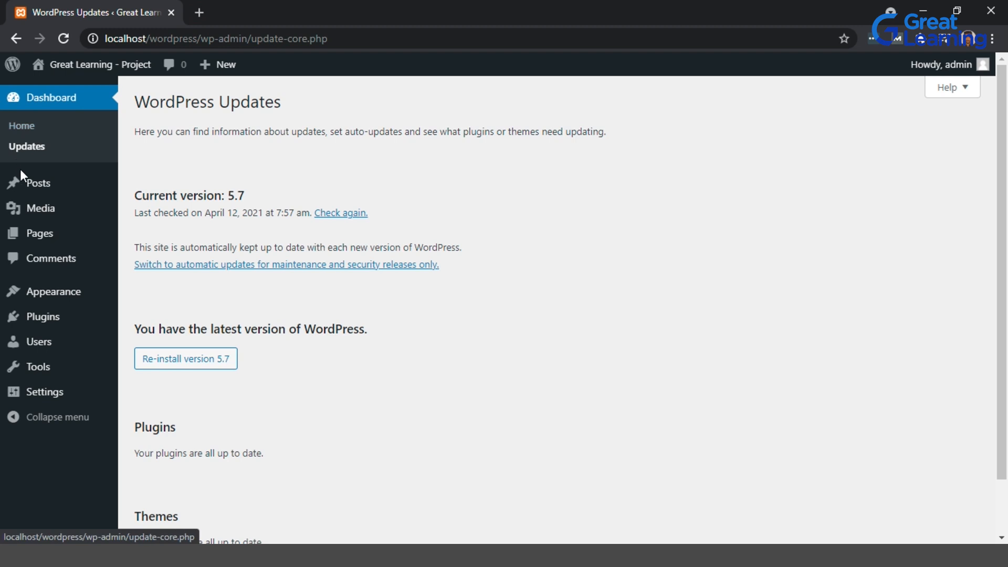
Create a new post titled Music with the pasted paragraph "Music helps us experience the world in its most primal form." and save the draft.
mouse_move(34, 185)
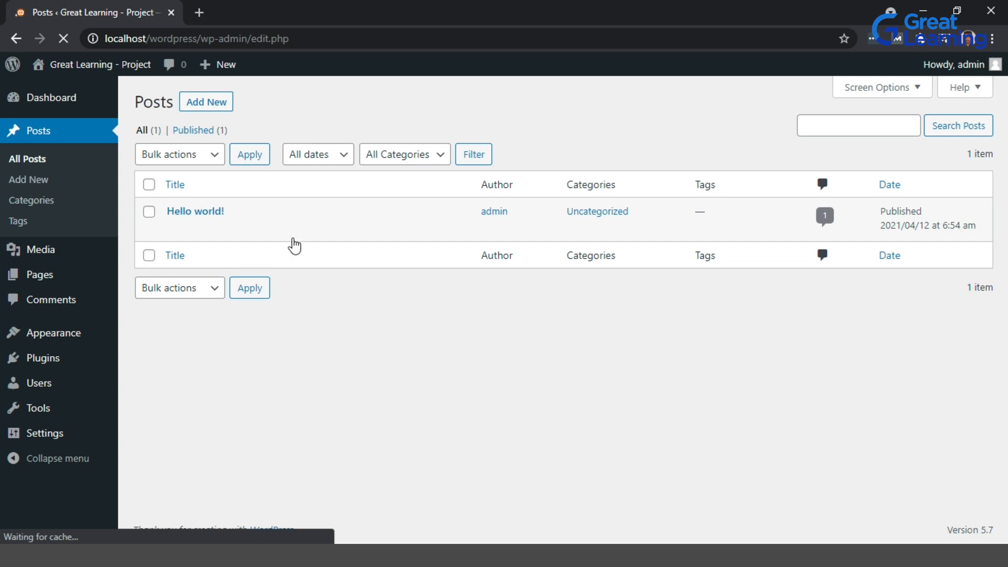
mouse_move(182, 221)
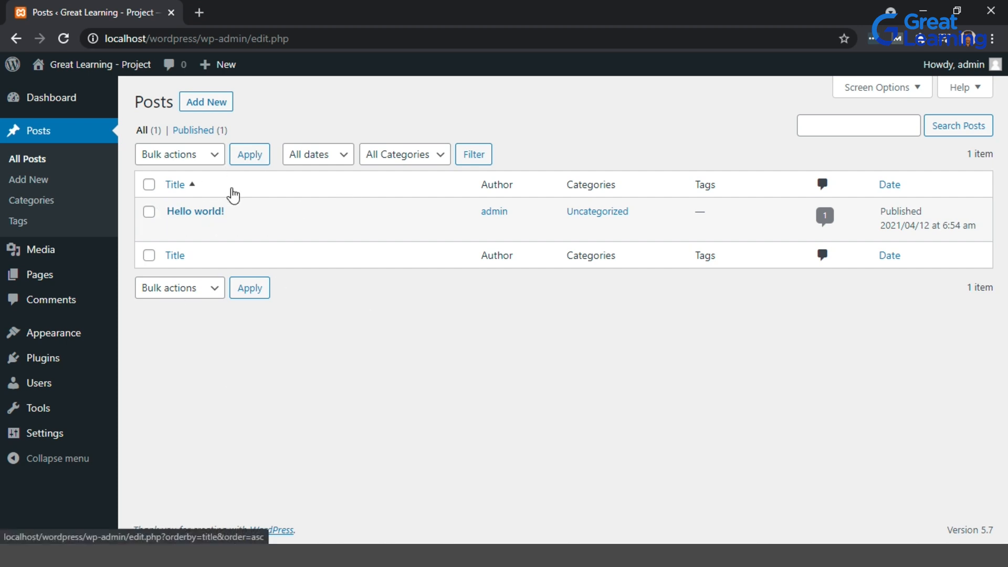
left_click(203, 105)
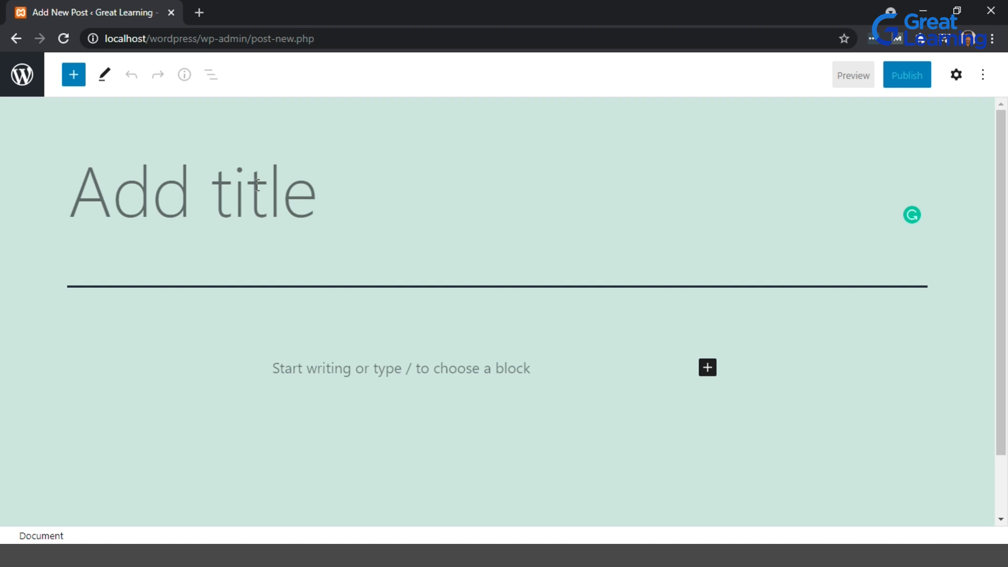
type("Music")
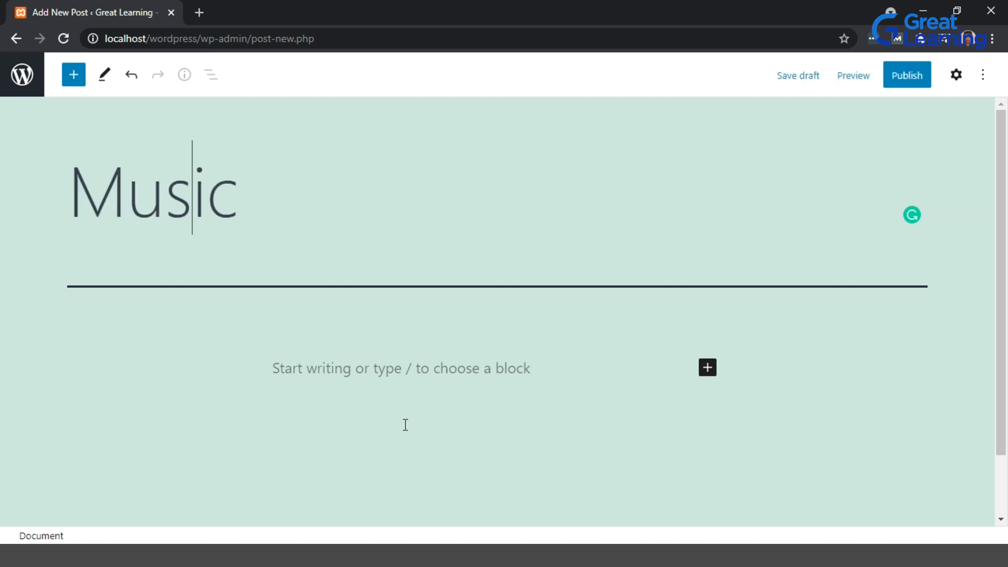
left_click(383, 378)
type("Music helps us experience the world in its most primal form.")
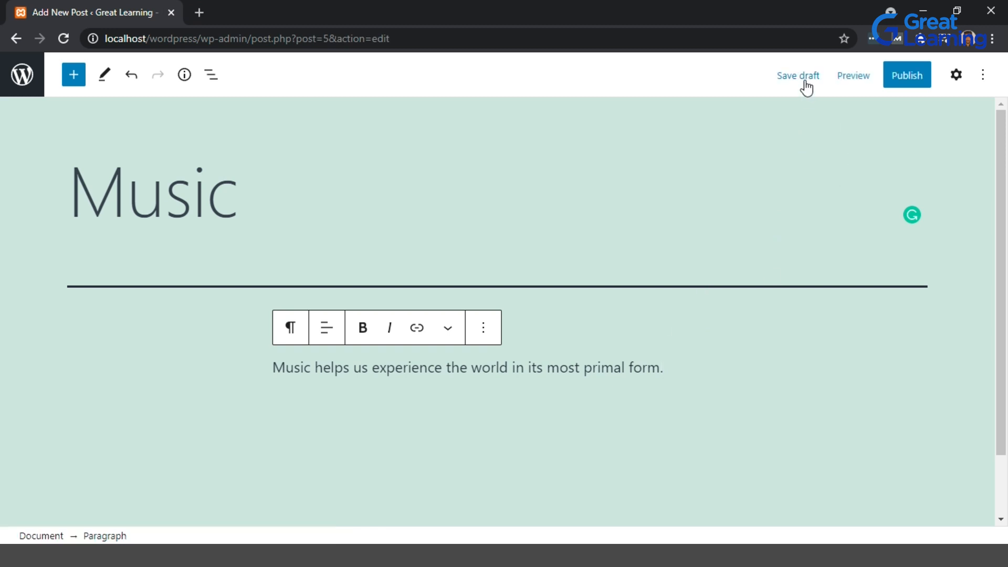
left_click(805, 78)
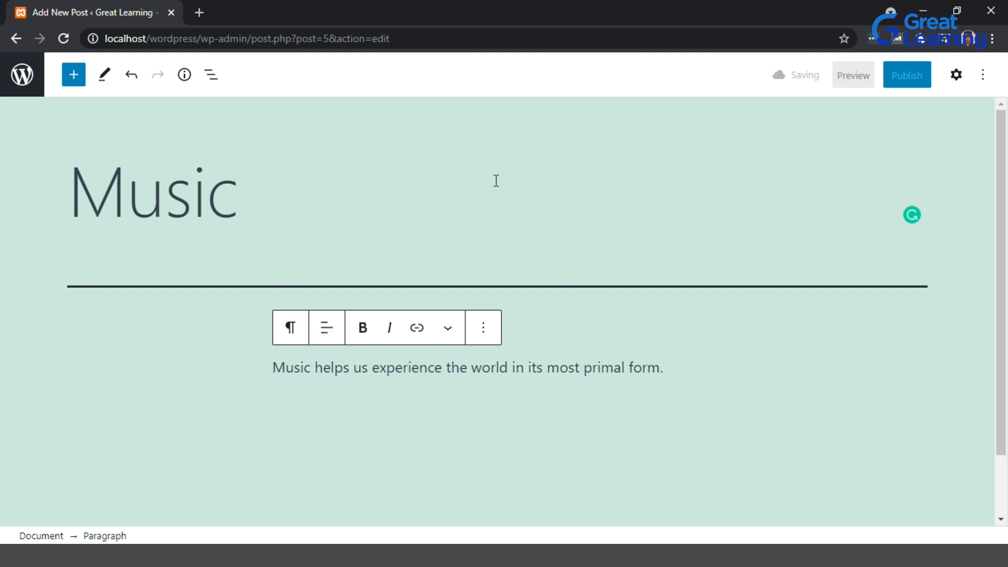
Publish the Music post with Public visibility and view the live post.
left_click(907, 79)
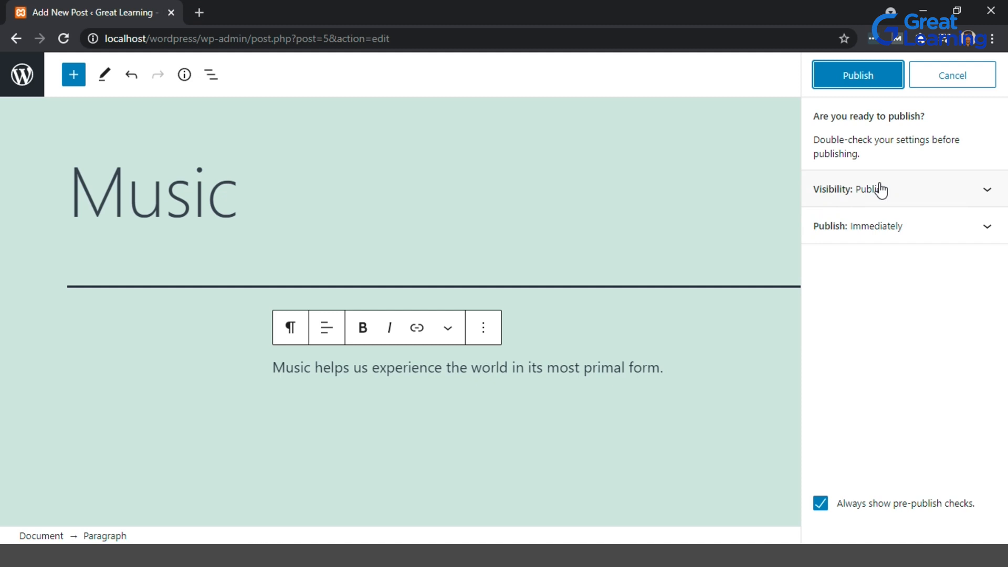
left_click(990, 192)
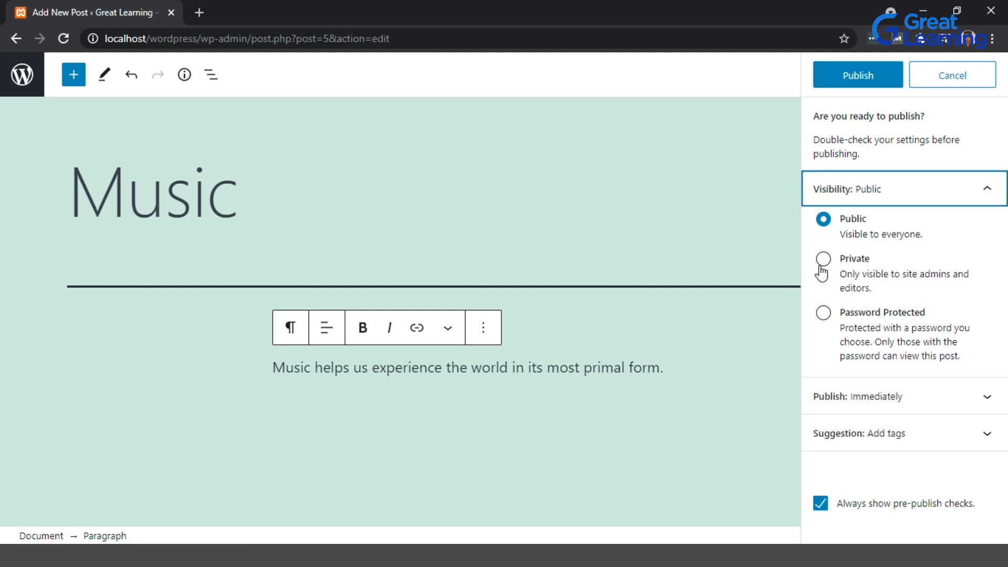
left_click(991, 194)
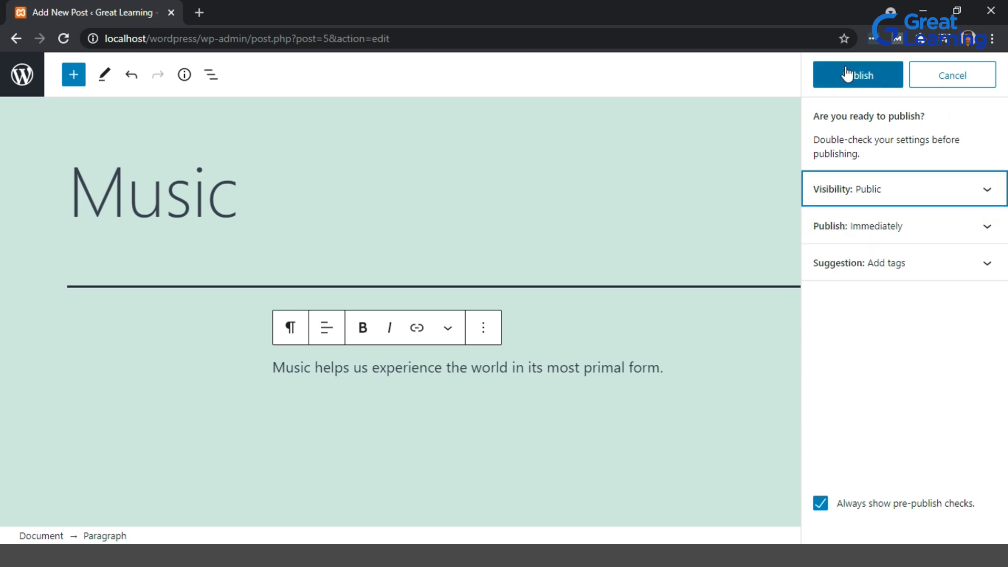
left_click(834, 83)
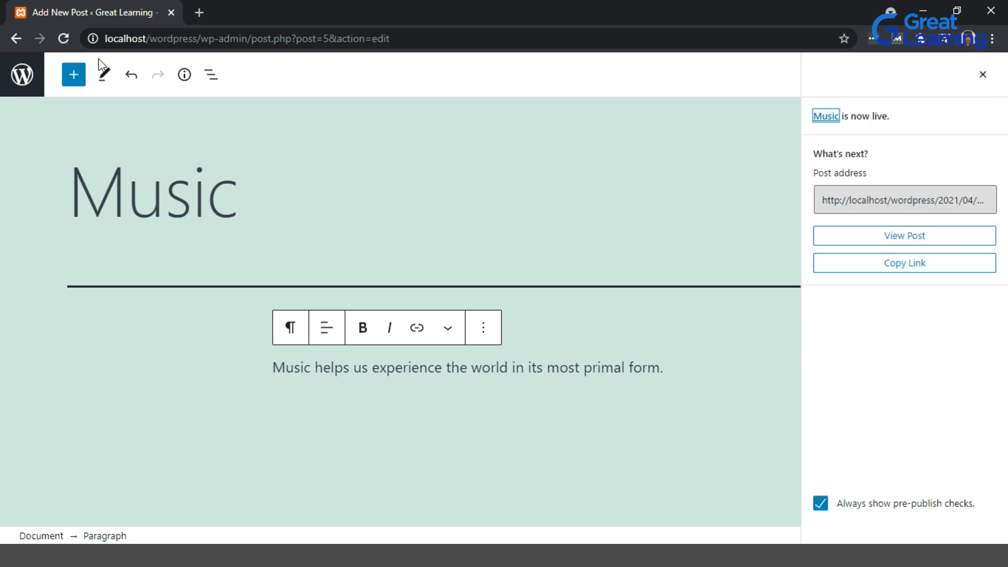
left_click(867, 243)
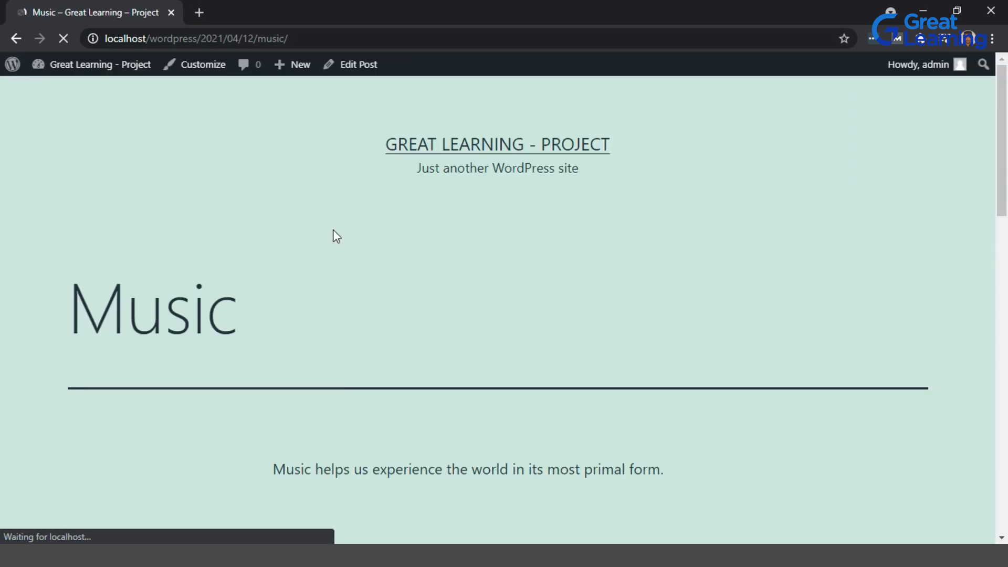
Scroll down the live Music post and submit the comment "this was a nice post.".
scroll(333, 236, "down", 4)
scroll(333, 236, "up", 6)
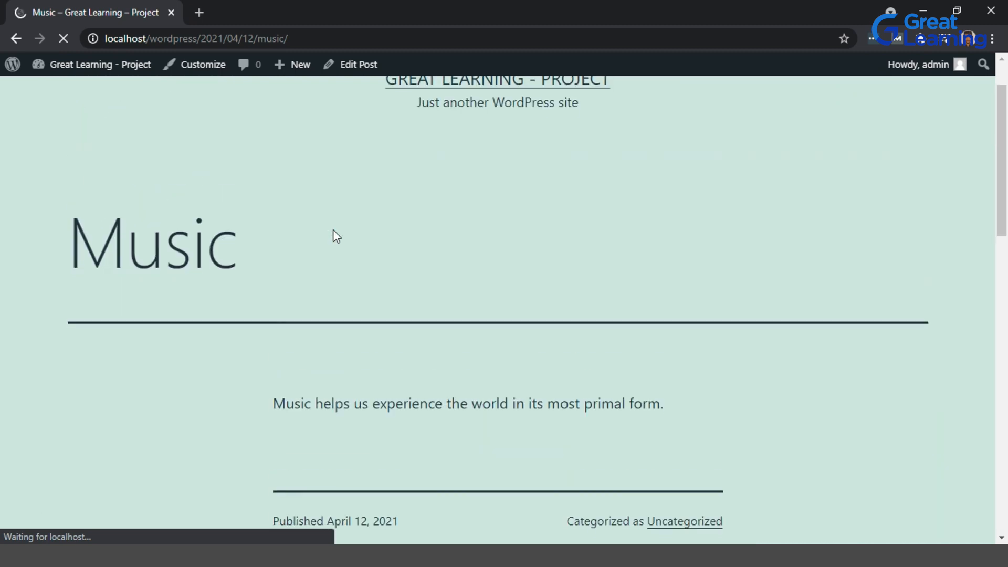
scroll(333, 234, "down", 7)
scroll(333, 234, "up", 6)
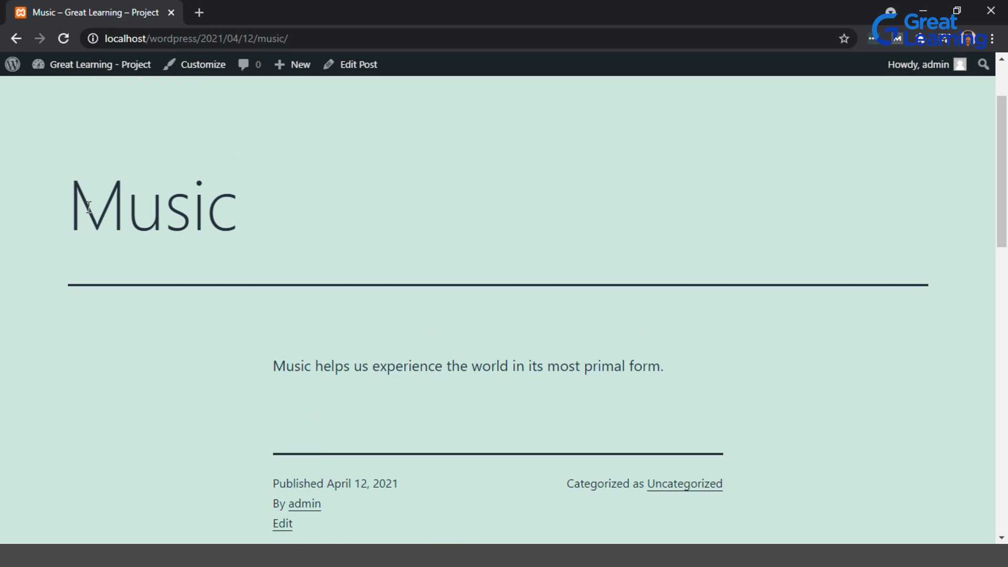
scroll(462, 328, "down", 4)
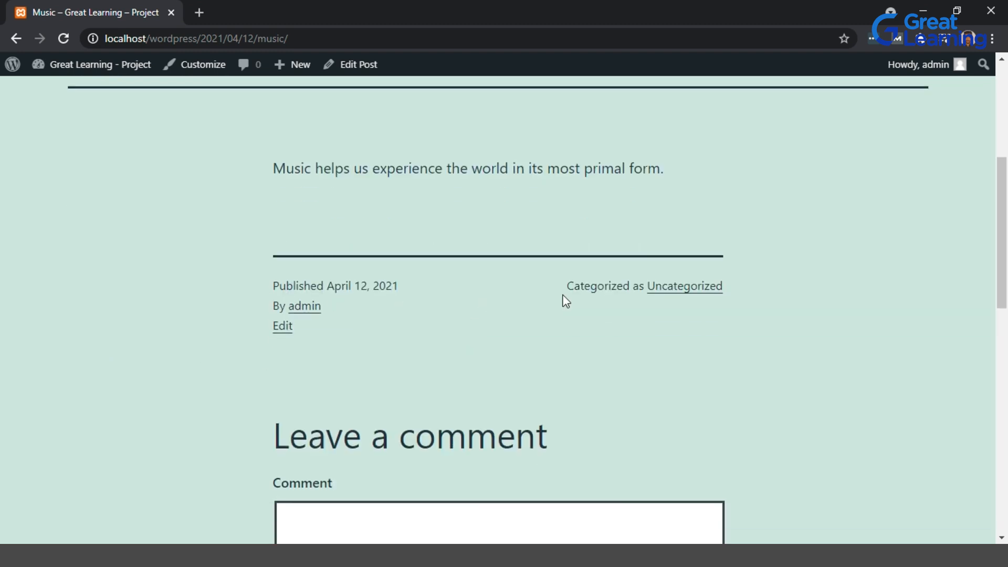
scroll(563, 300, "down", 2)
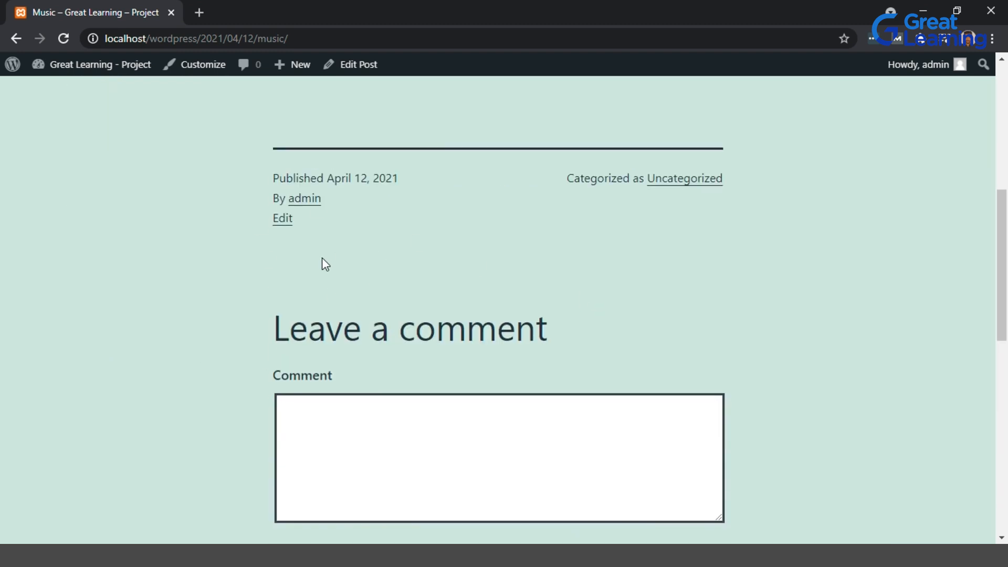
scroll(322, 258, "down", 2)
scroll(297, 244, "down", 1)
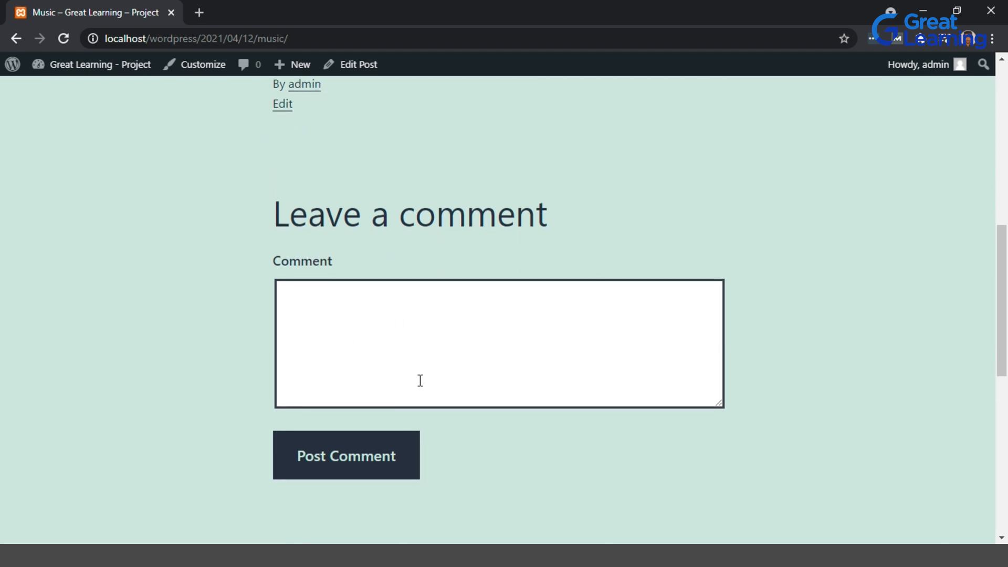
left_click(329, 347)
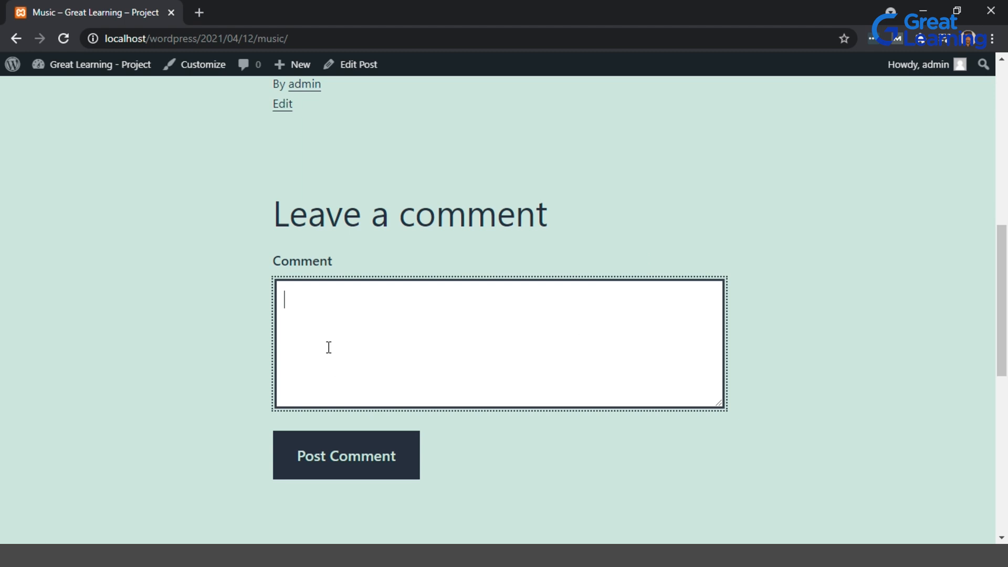
type("this was a ni")
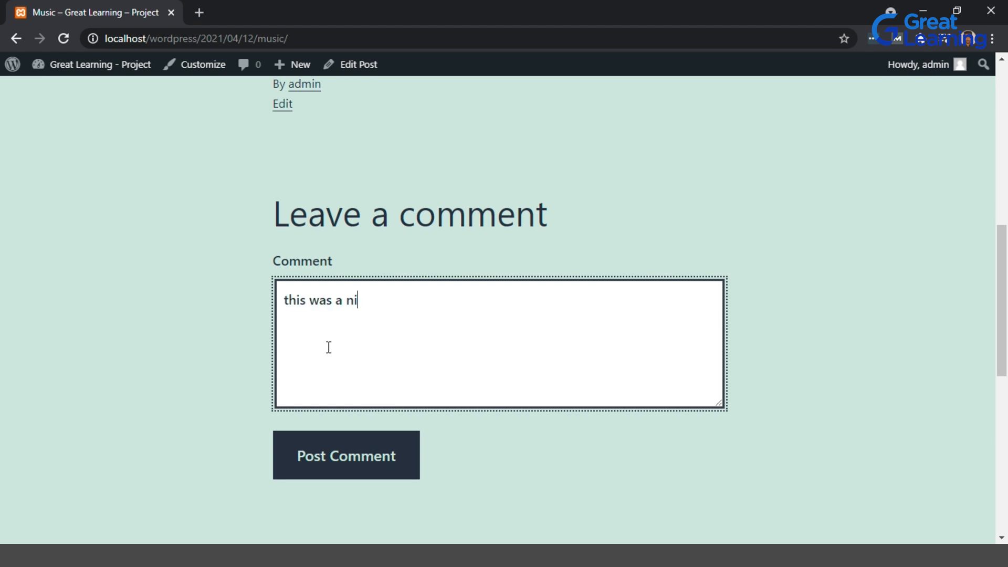
type("ce post.")
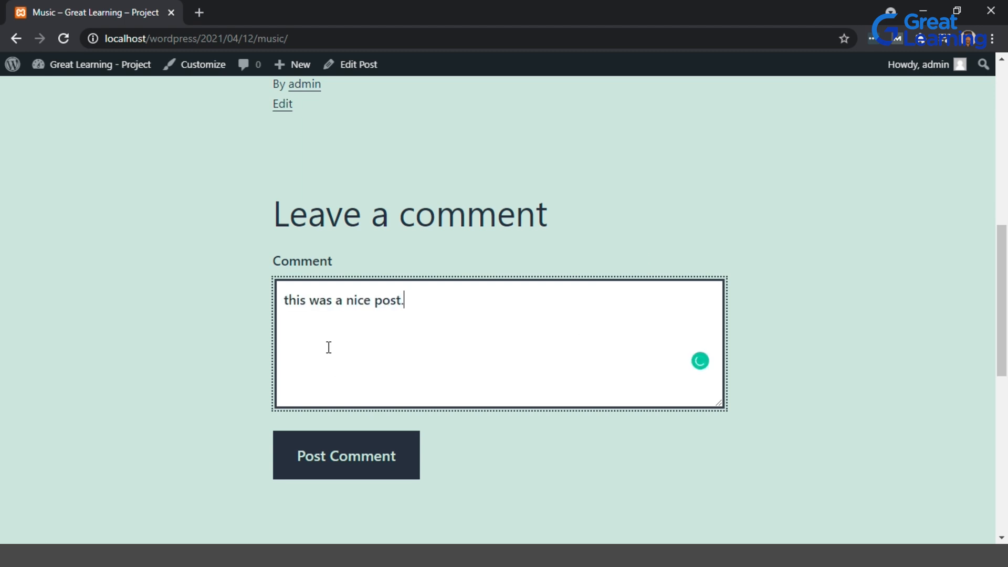
left_click(368, 446)
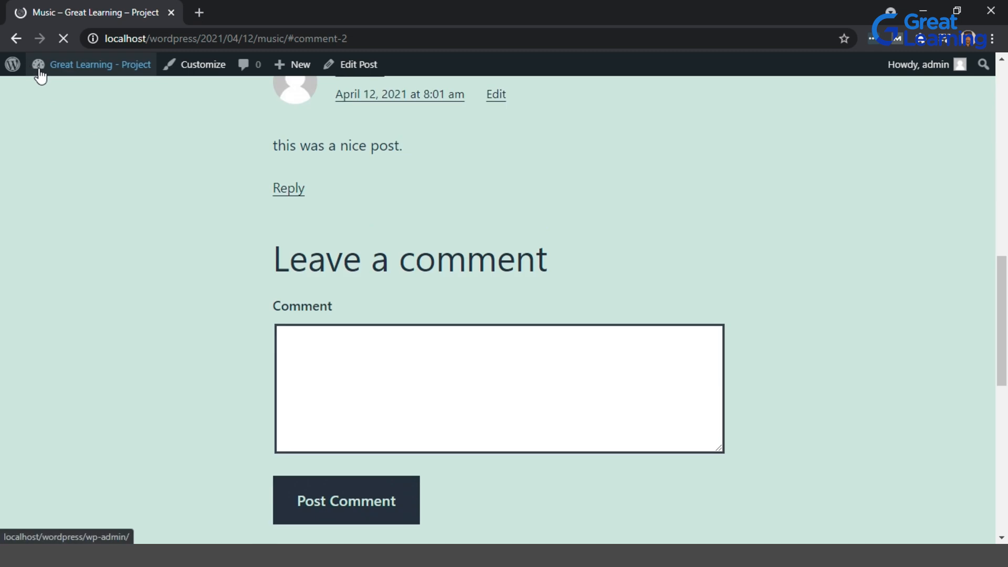
Return to the admin area and open the Media Library.
left_click(51, 70)
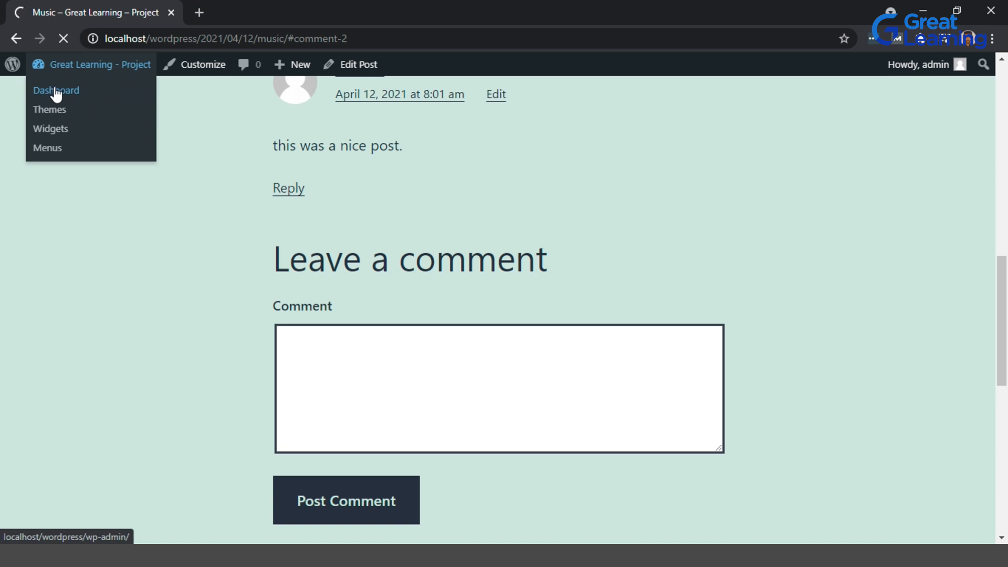
key("alt+Tab")
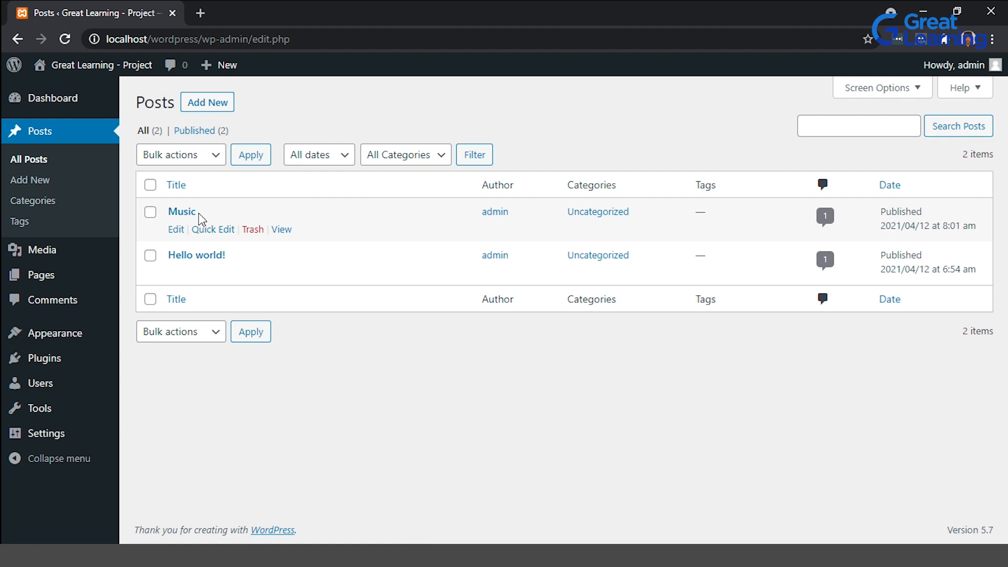
left_click(55, 260)
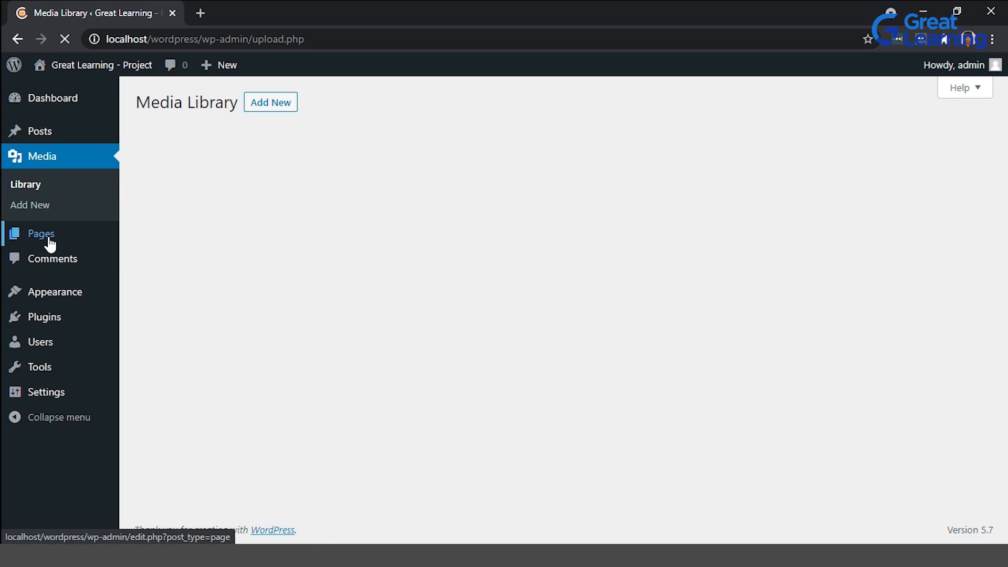
Browse the Pages list, then open the Comments screen and review the submitted comments.
mouse_move(50, 244)
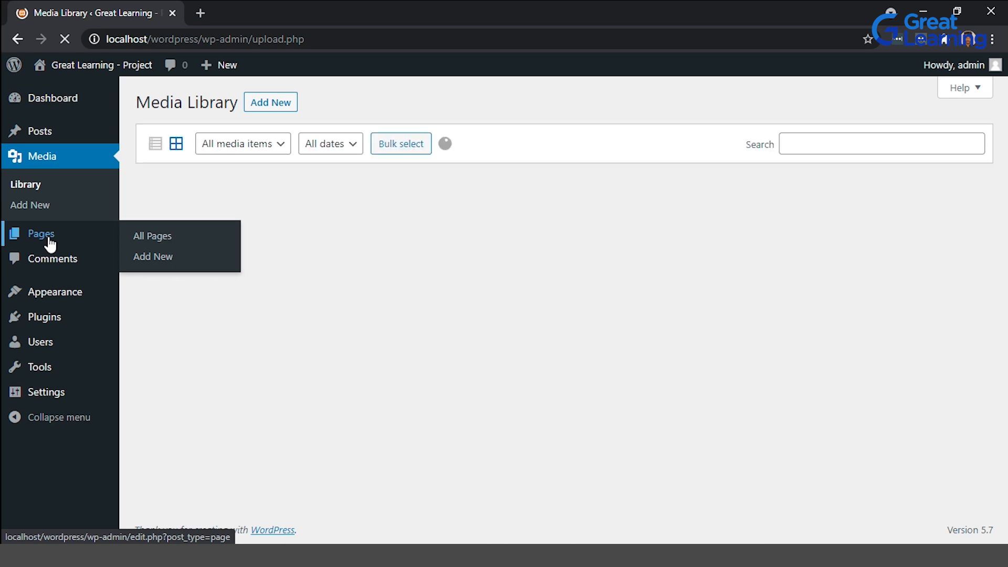
left_click(50, 244)
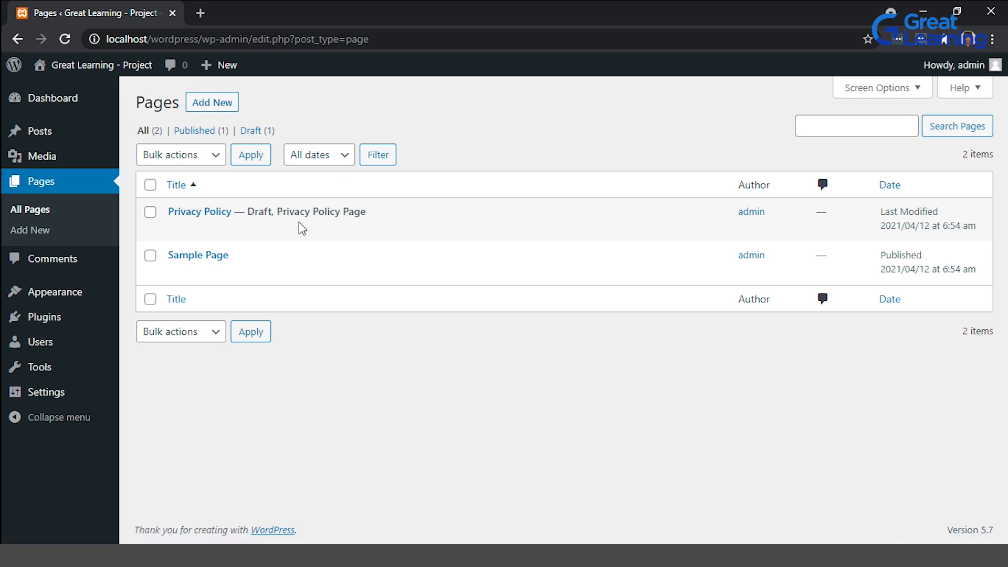
mouse_move(216, 224)
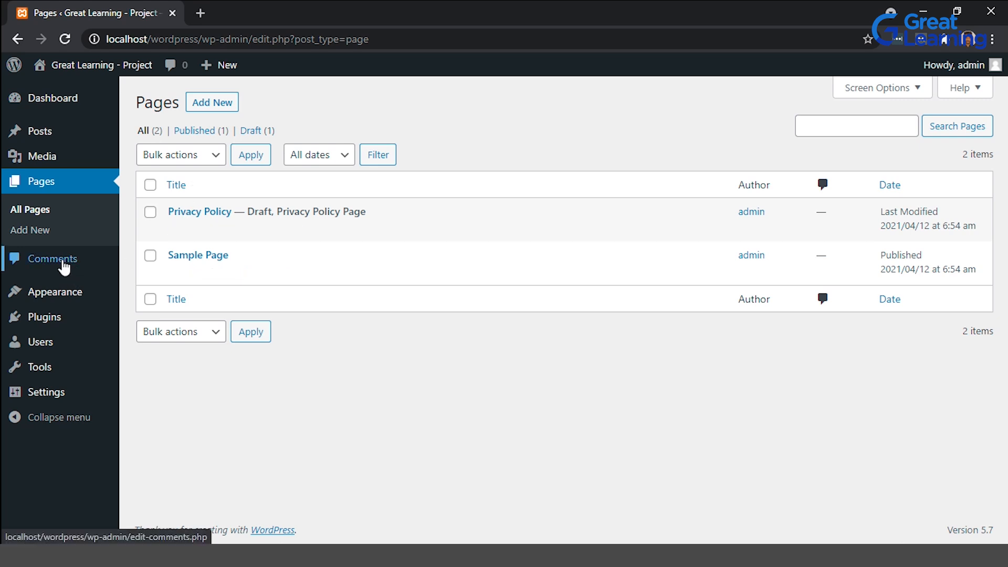
left_click(32, 262)
mouse_move(251, 240)
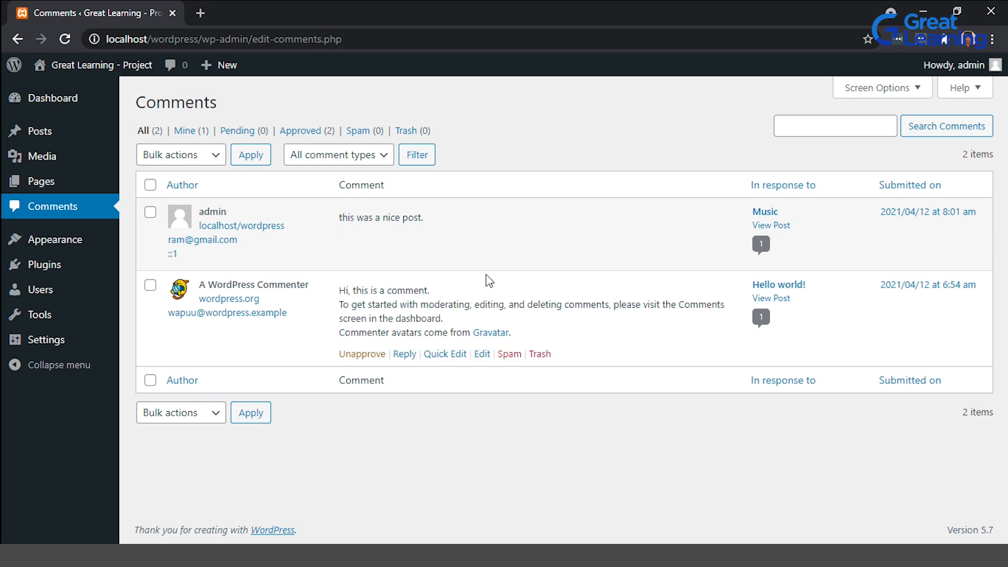
left_click(221, 162)
left_click(221, 165)
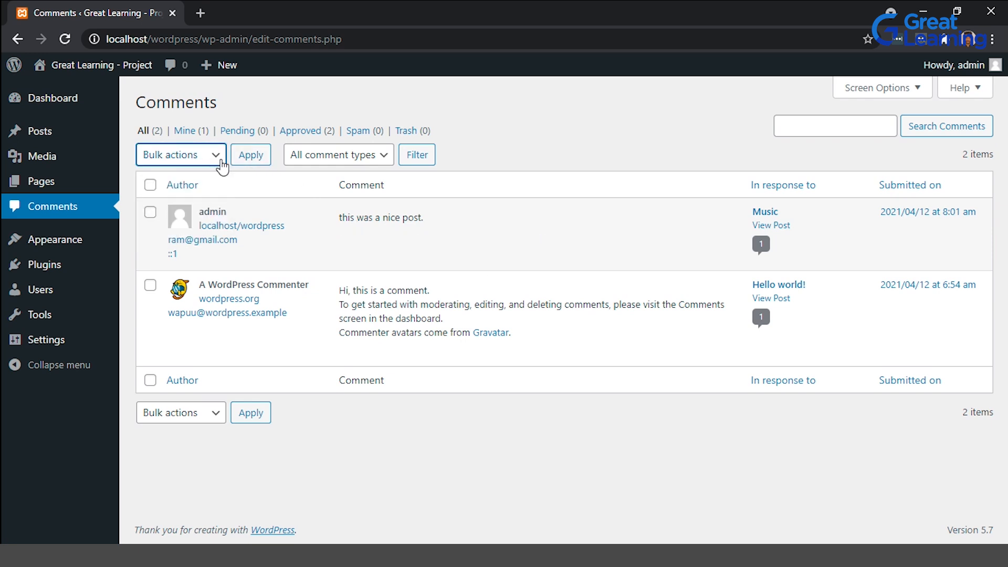
left_click(222, 165)
left_click(222, 166)
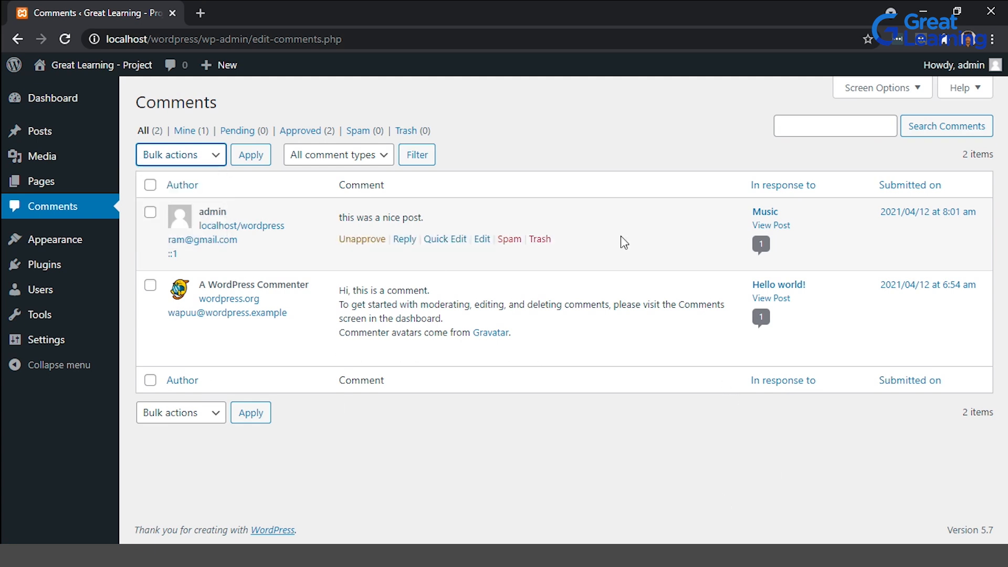
Open the Themes screen under Appearance.
mouse_move(68, 242)
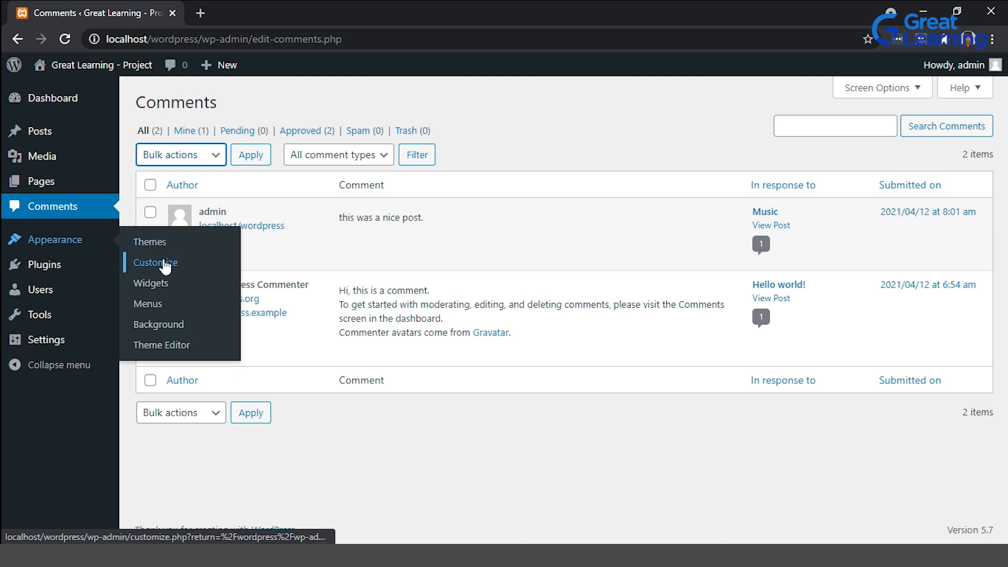
mouse_move(130, 281)
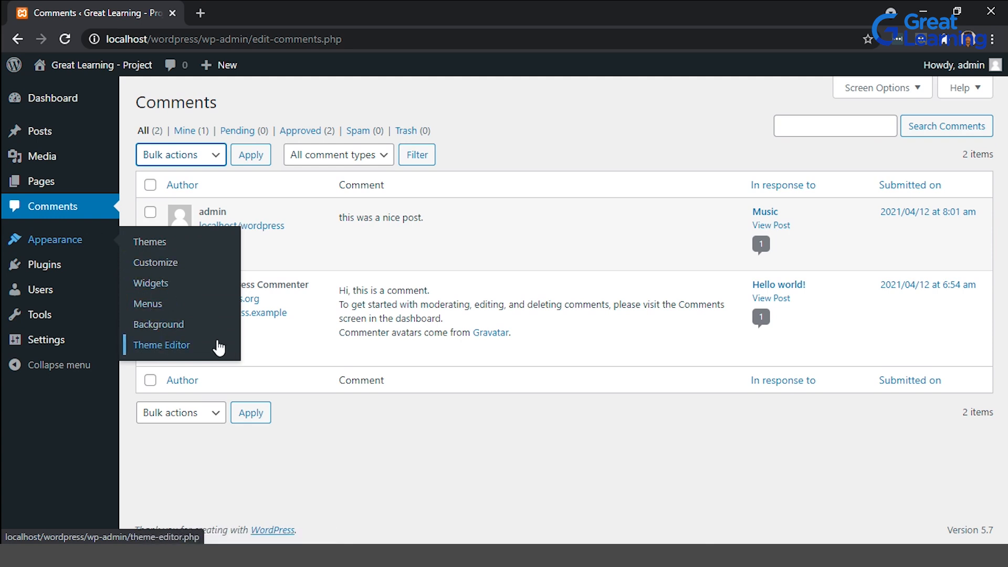
left_click(155, 243)
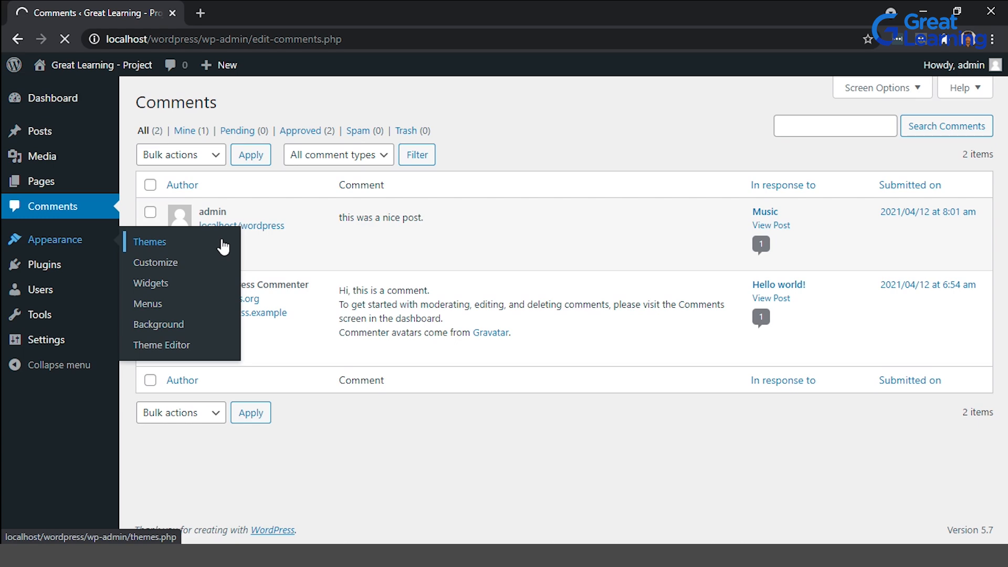
key("alt+Tab")
key("alt+Tab")
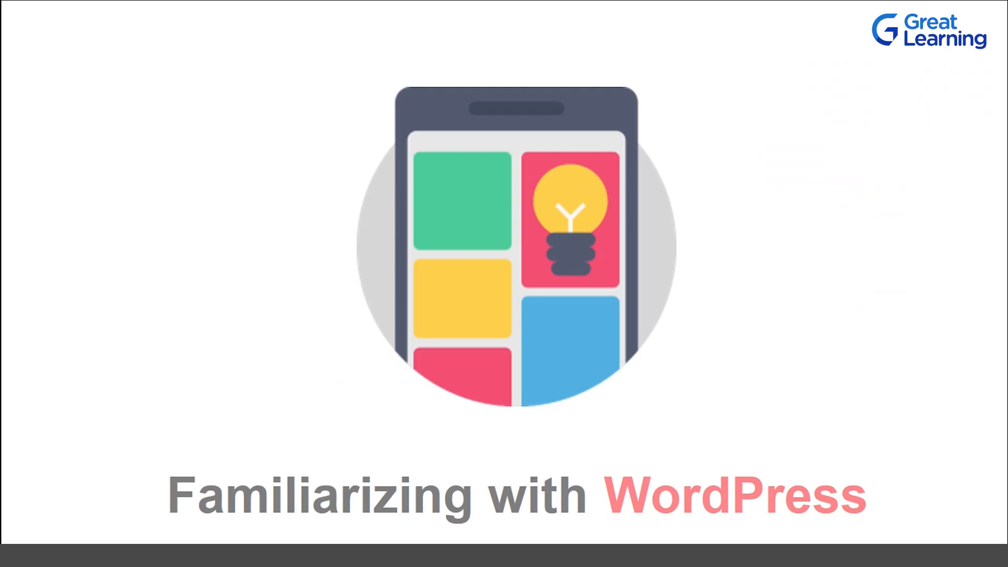
key("Right")
key("Right")
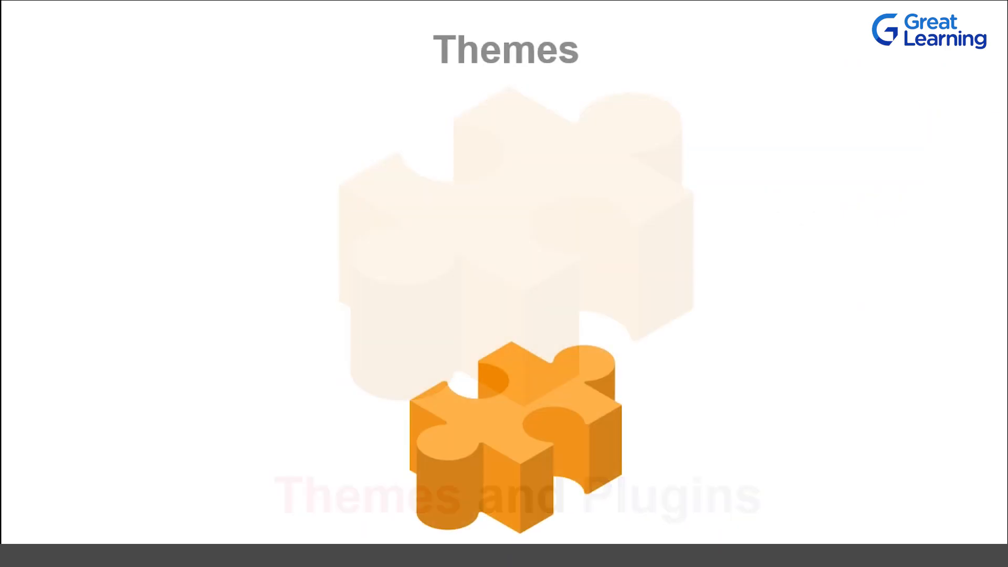
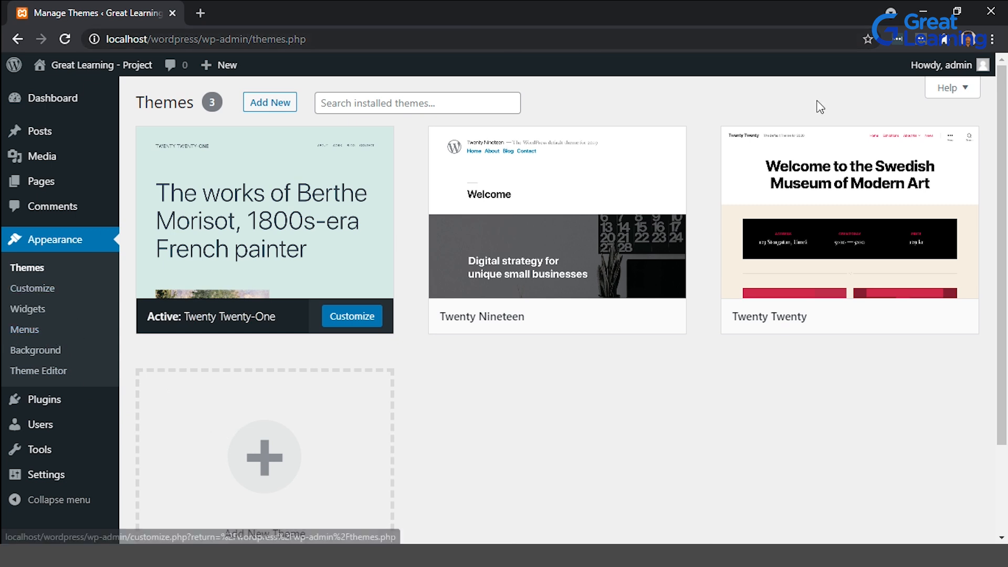
Open the Users screen to view the list of site users.
mouse_move(189, 265)
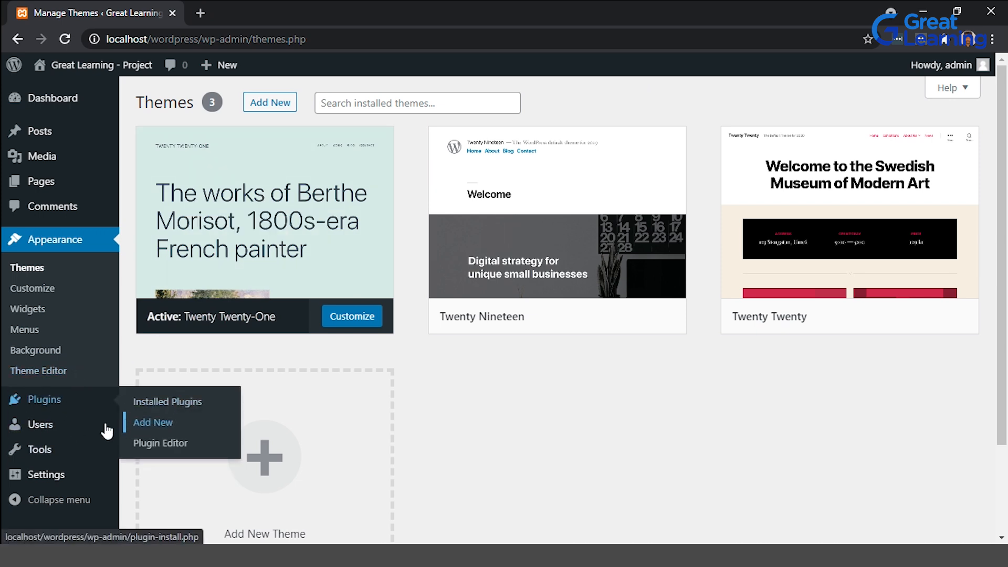
left_click(64, 426)
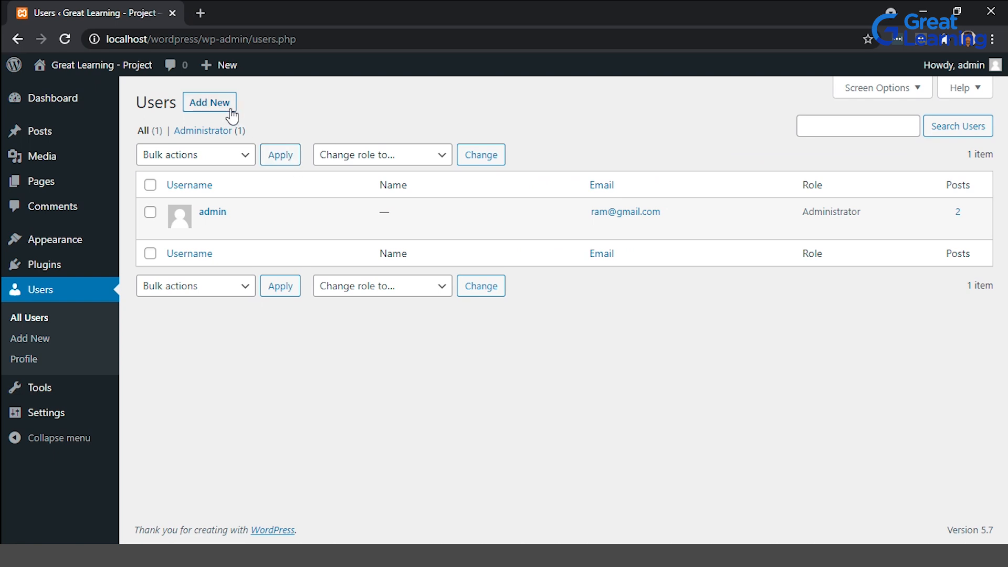
left_click(232, 114)
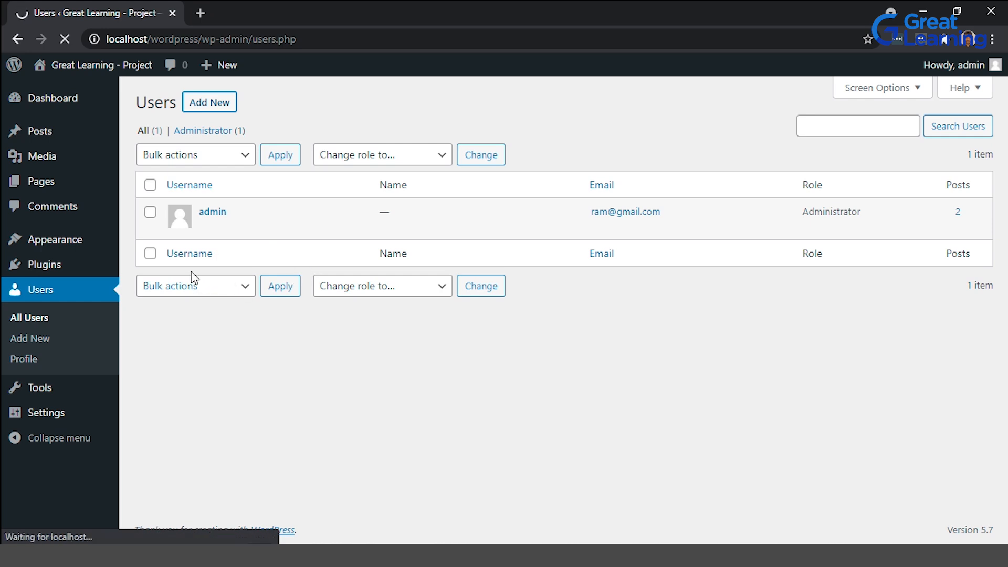
mouse_move(230, 231)
left_click(67, 38)
mouse_move(207, 226)
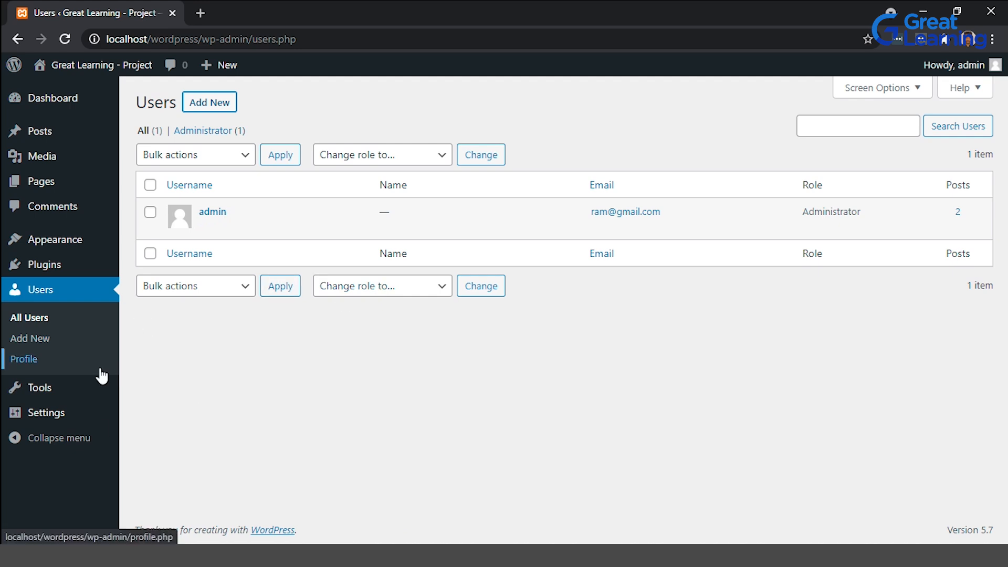
Open the Tools screen and look over its available tools.
left_click(61, 391)
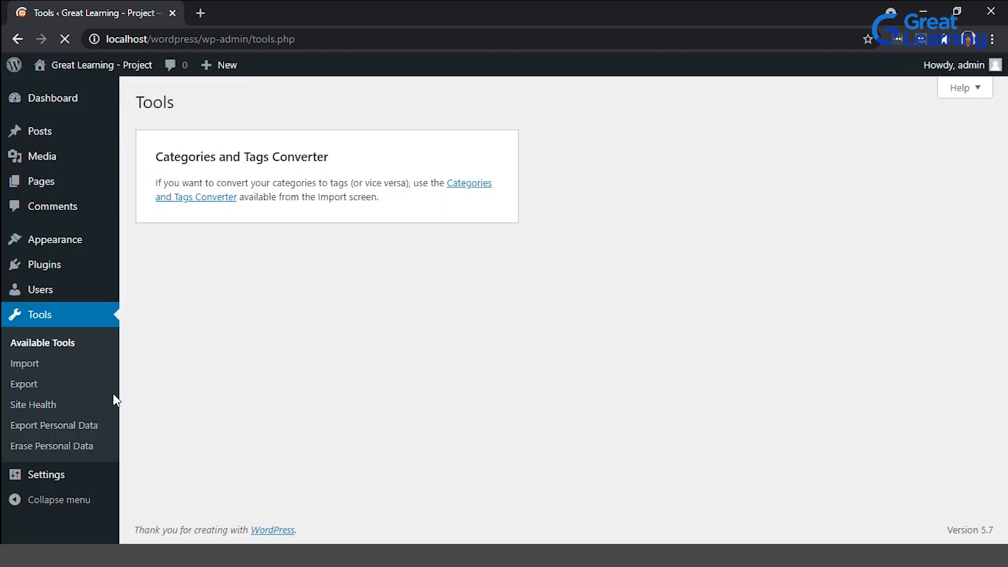
left_click(74, 424)
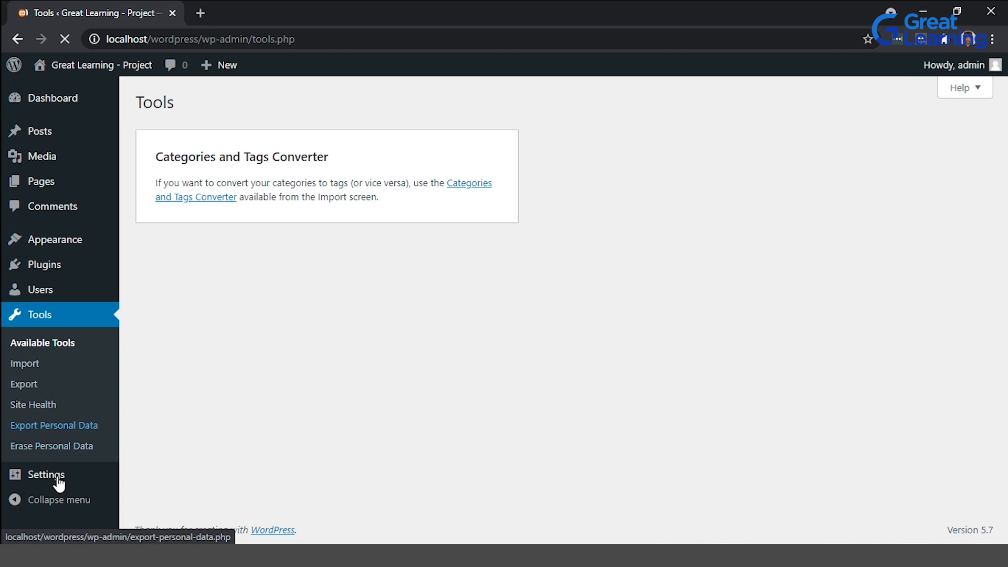
mouse_move(58, 483)
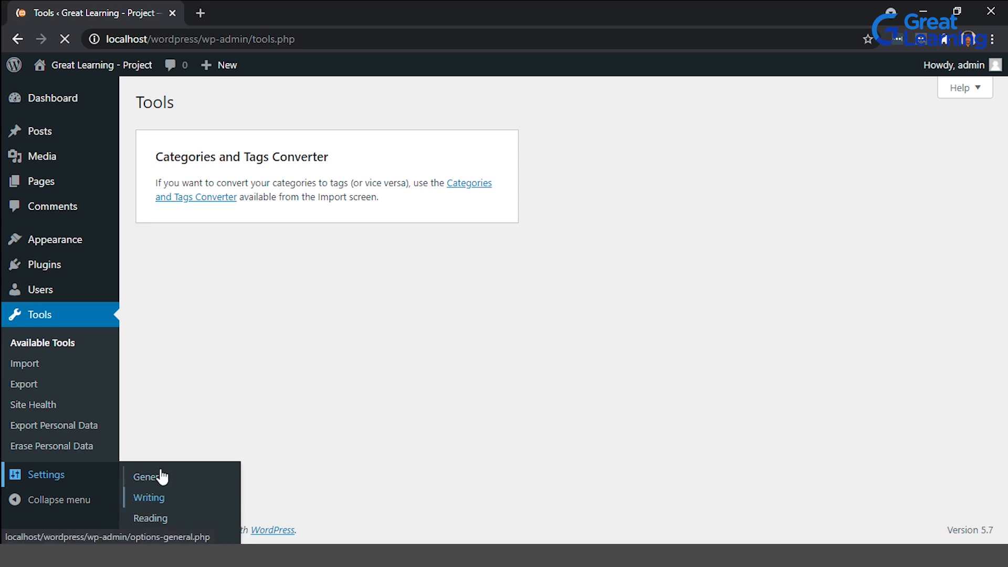
Open General Settings and change the tagline to "Another Great Learning Website".
left_click(159, 346)
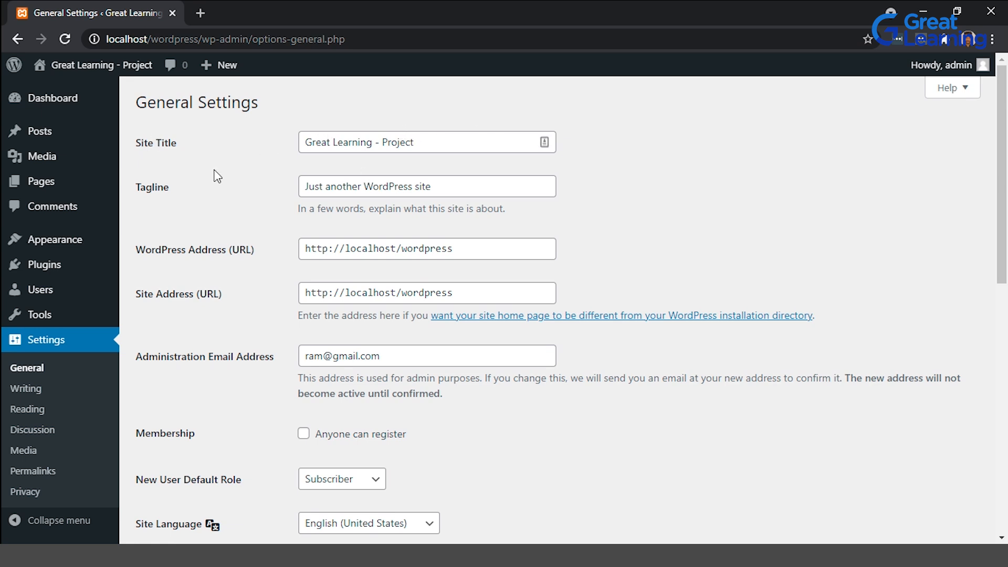
left_click_drag(473, 189, 206, 172)
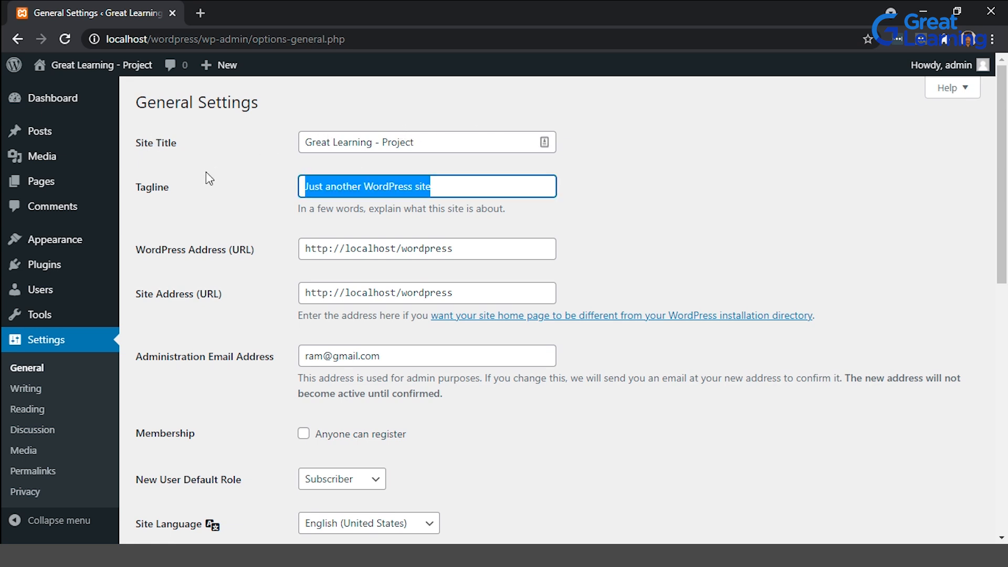
type("Another G")
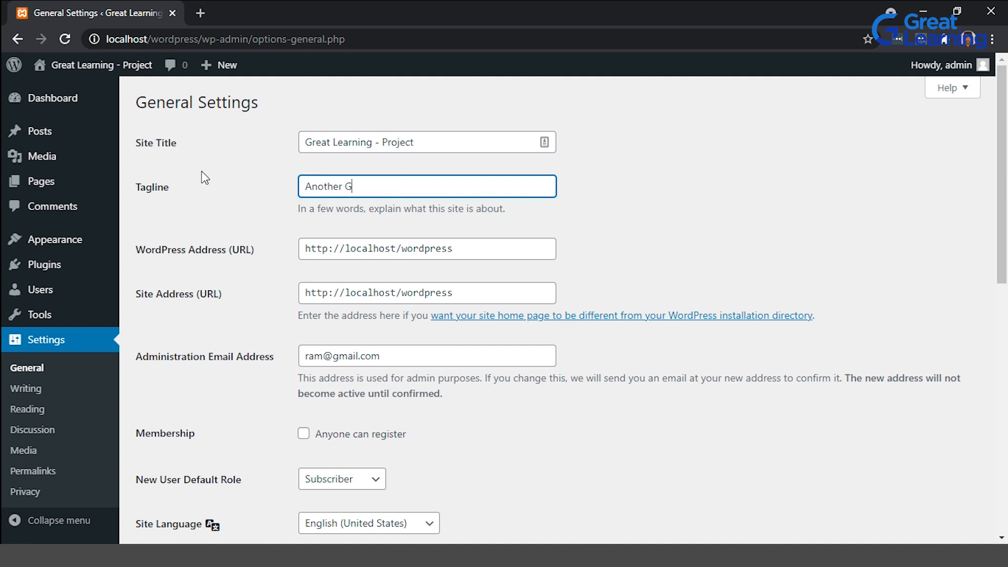
type("reat Learning Website")
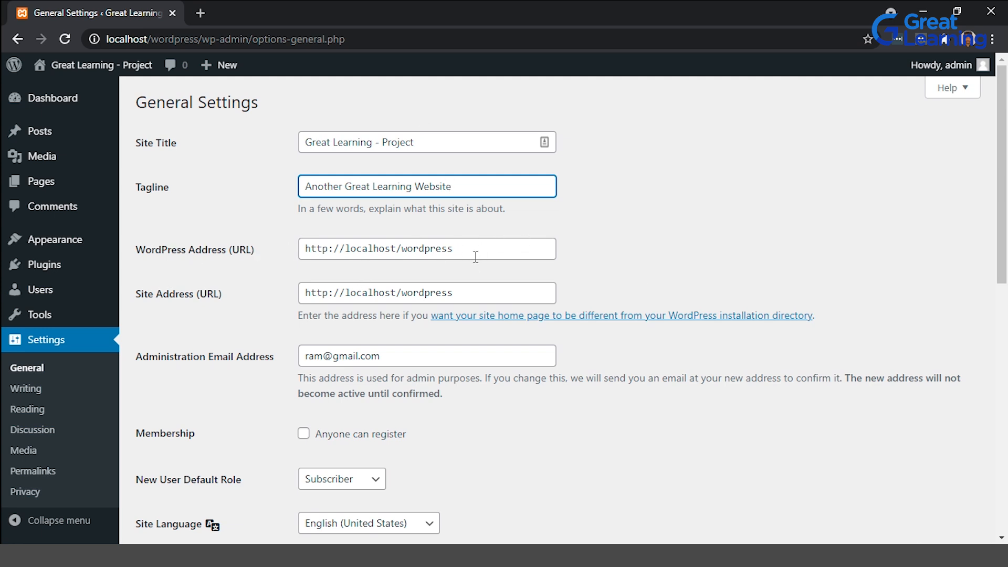
Scroll through the remaining General Settings options such as timezone, date and time formats.
scroll(636, 267, "down", 2)
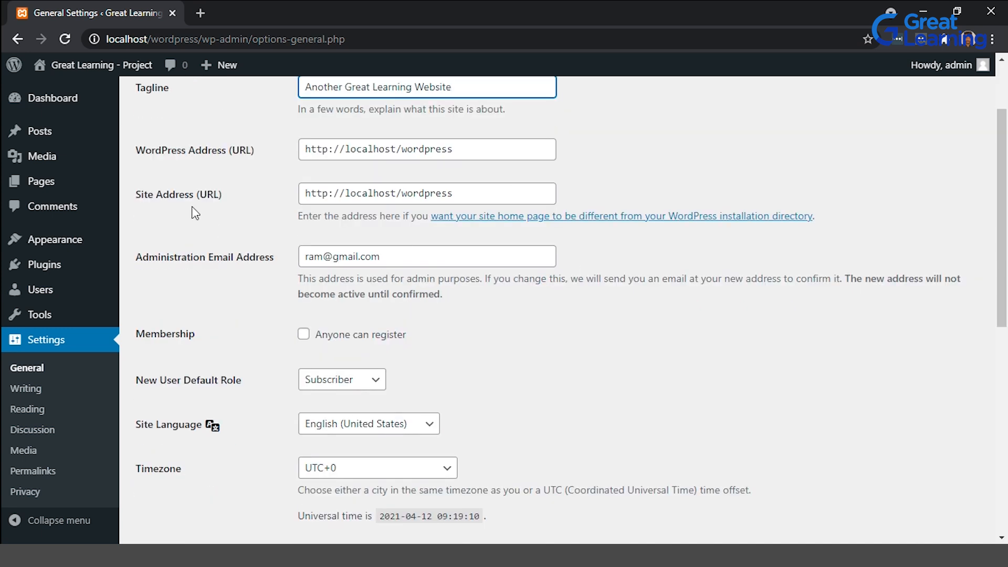
scroll(562, 221, "down", 2)
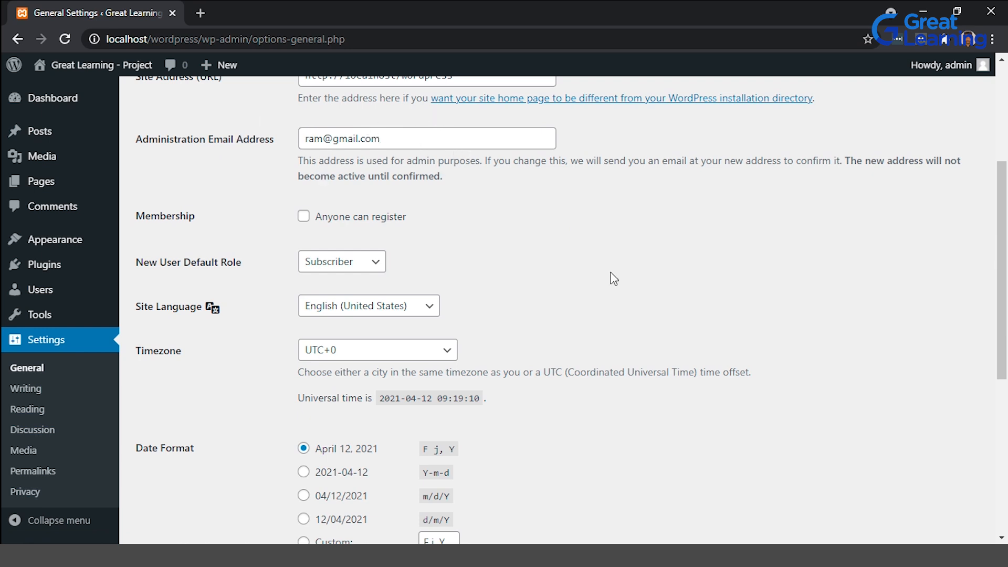
scroll(614, 278, "down", 3)
scroll(613, 278, "down", 2)
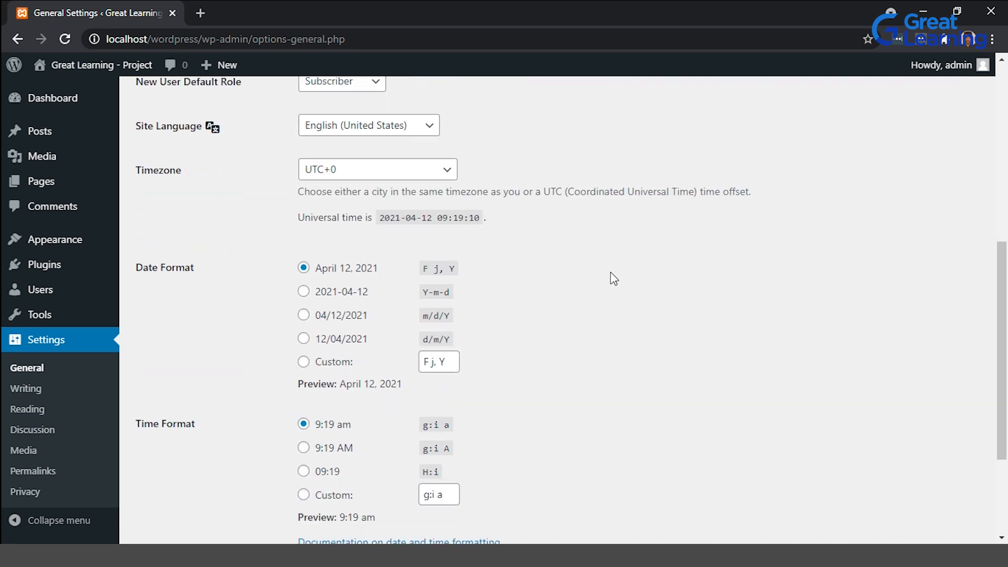
scroll(612, 277, "down", 1)
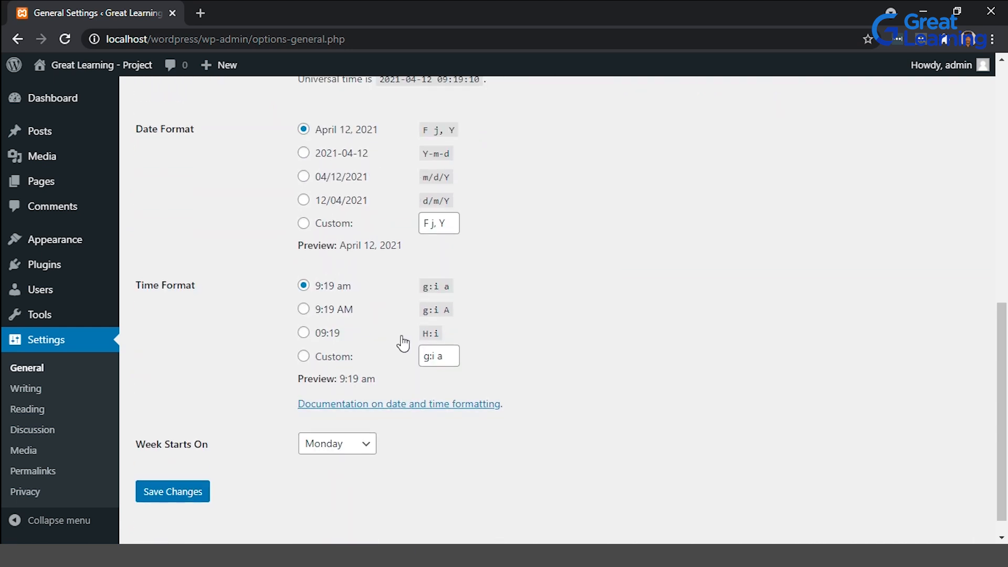
scroll(292, 181, "up", 3)
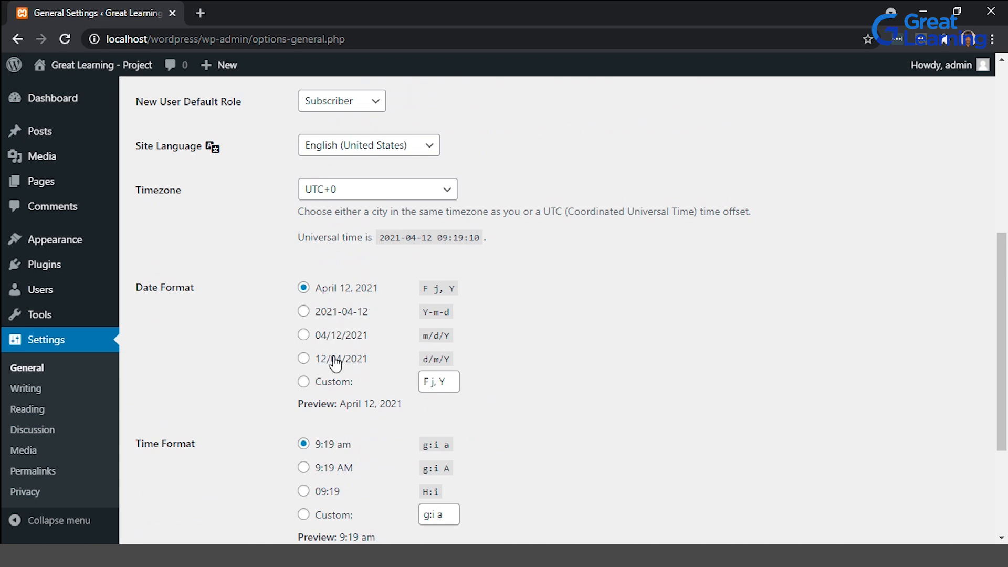
scroll(412, 368, "down", 2)
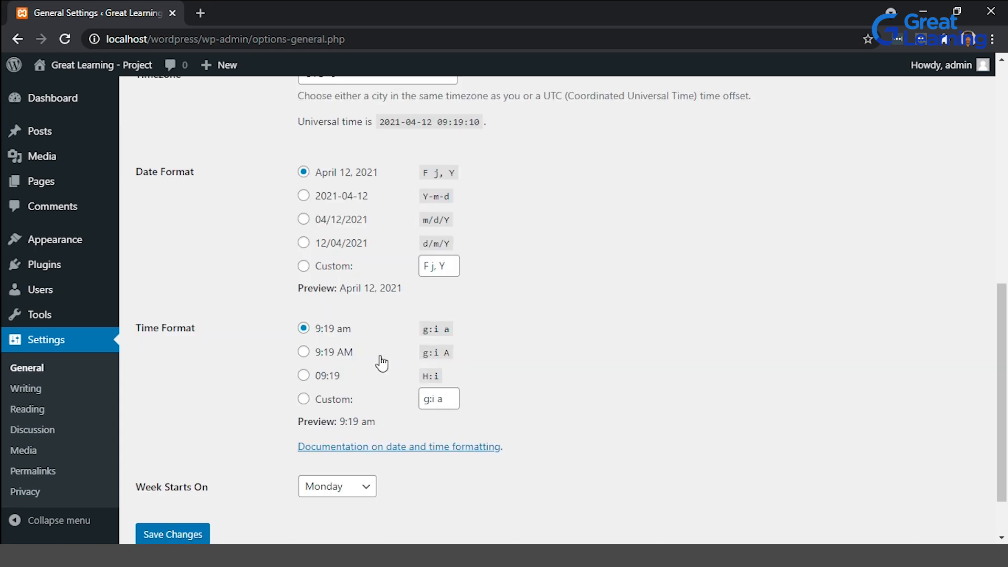
scroll(382, 362, "down", 1)
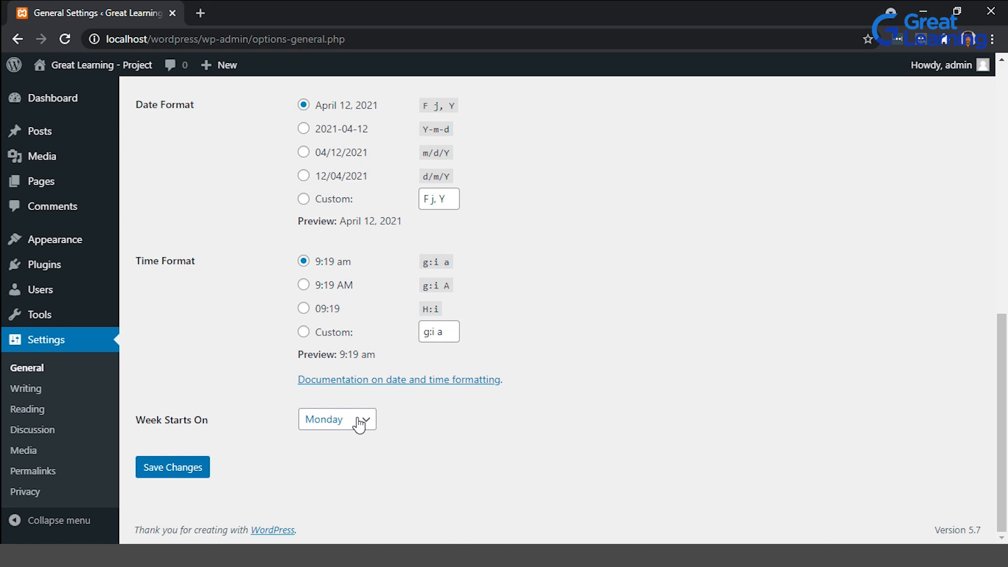
scroll(359, 424, "up", 10)
Open Writing Settings and review the default post category and default post format options.
left_click(53, 394)
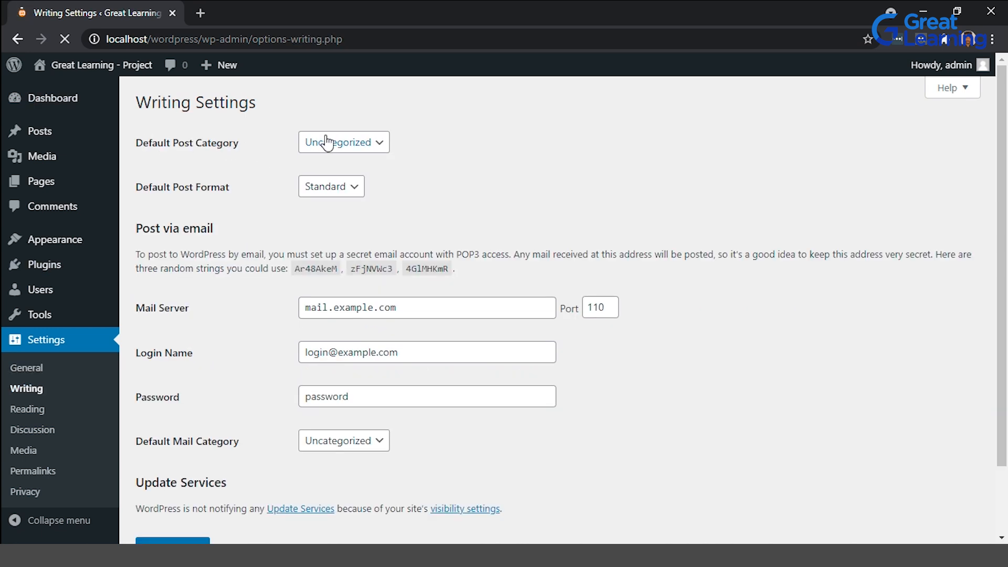
left_click(379, 145)
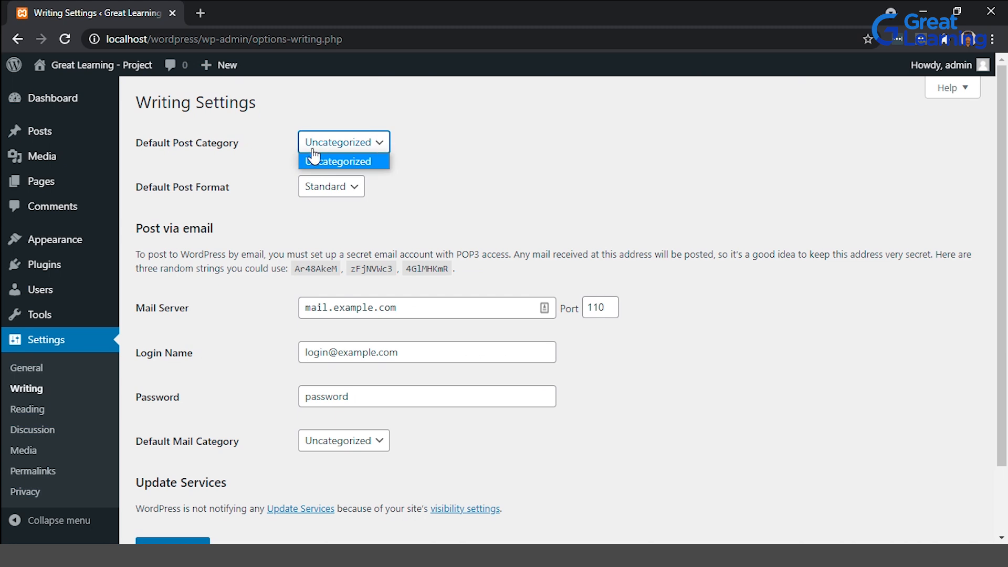
left_click(545, 145)
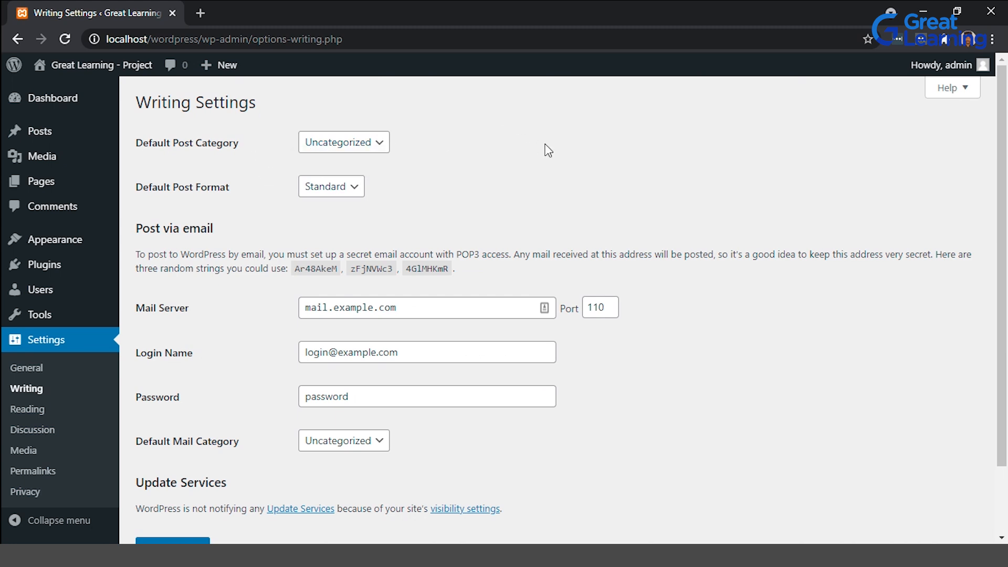
left_click(342, 193)
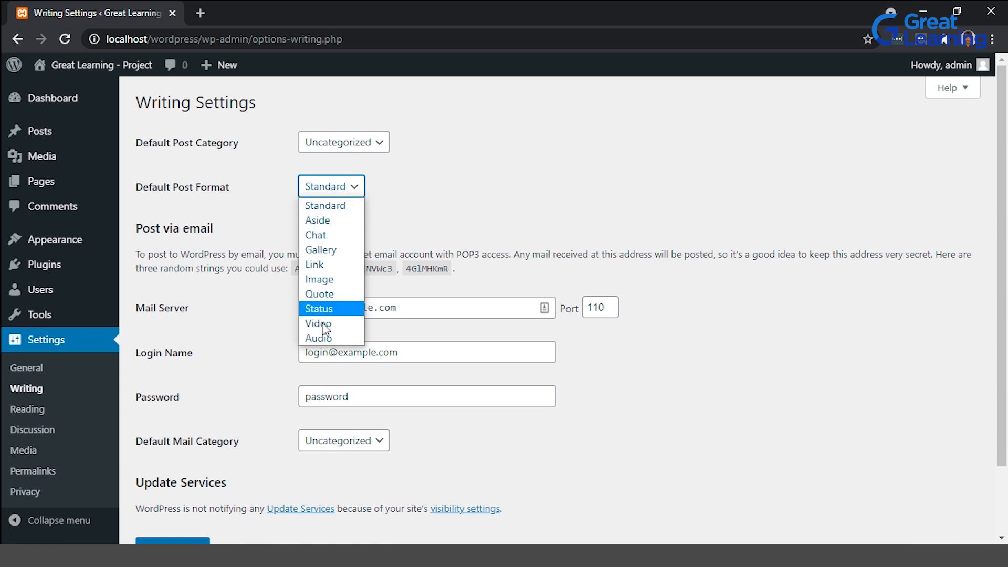
left_click(480, 203)
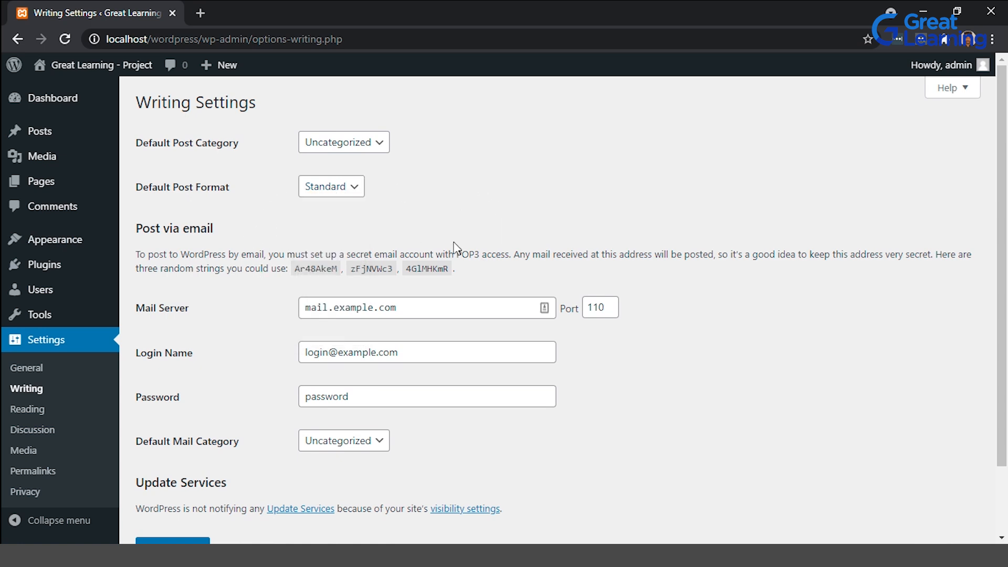
scroll(461, 247, "down", 2)
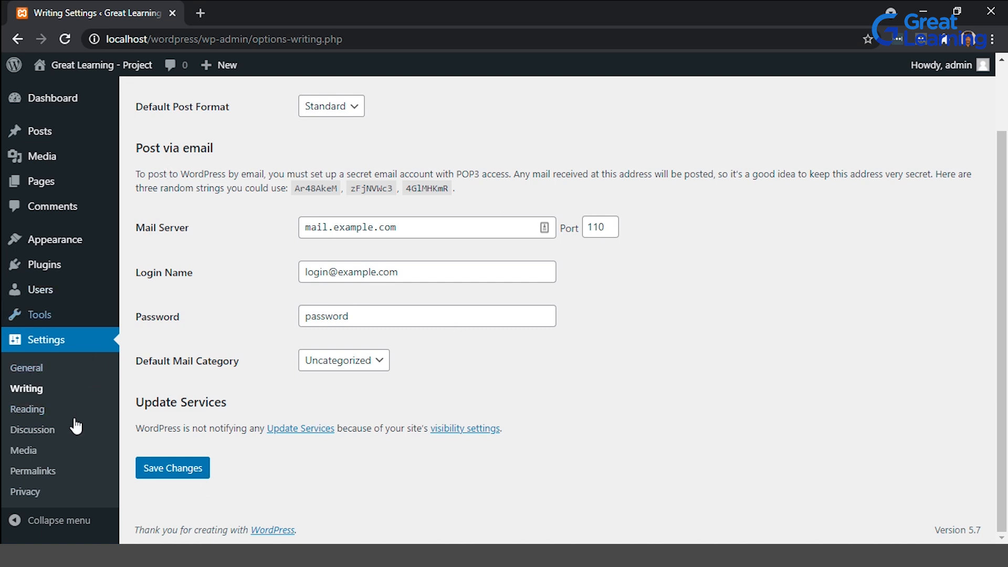
In Reading Settings, make the homepage a static page with Sample Page as both homepage and posts page.
left_click(42, 412)
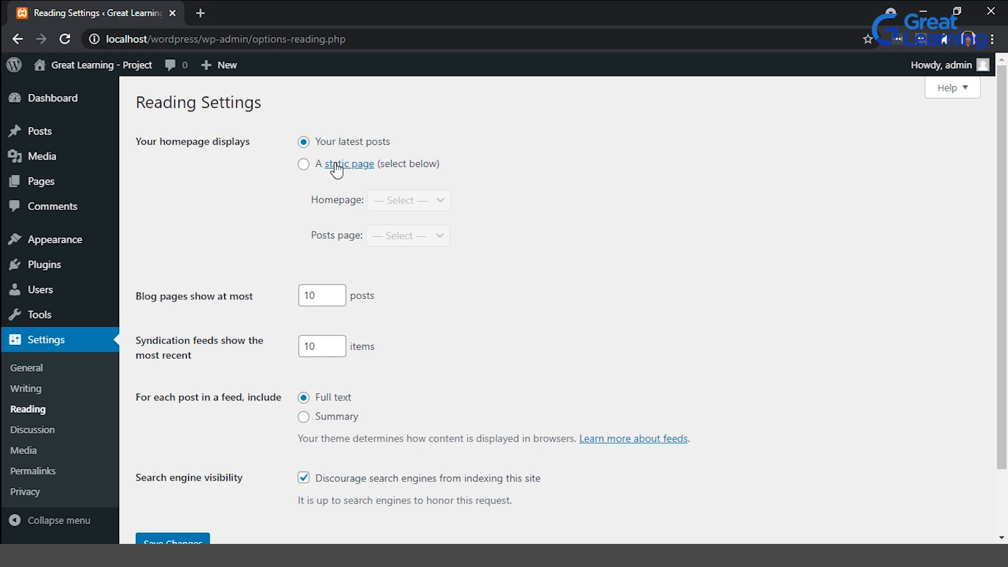
left_click(303, 163)
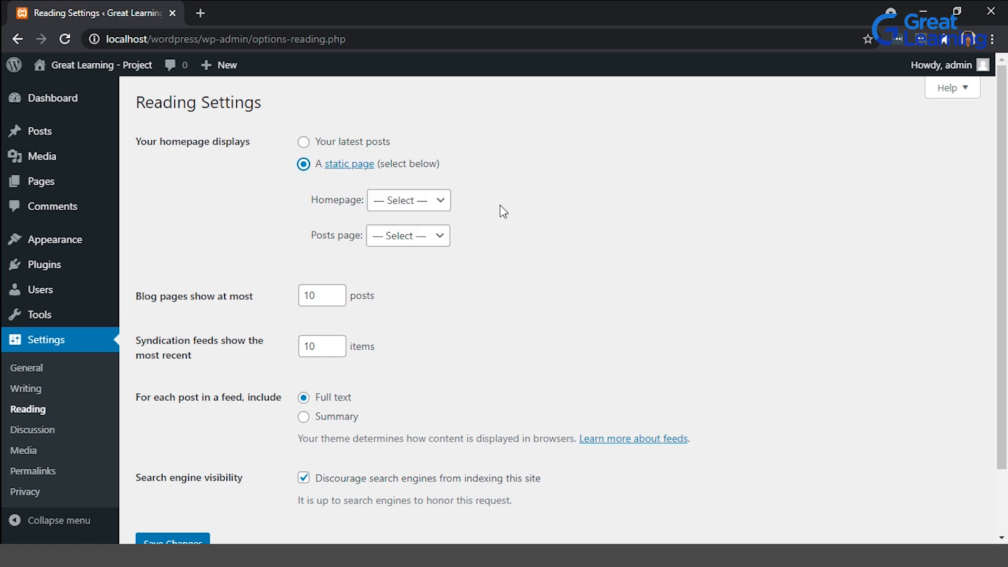
left_click(439, 201)
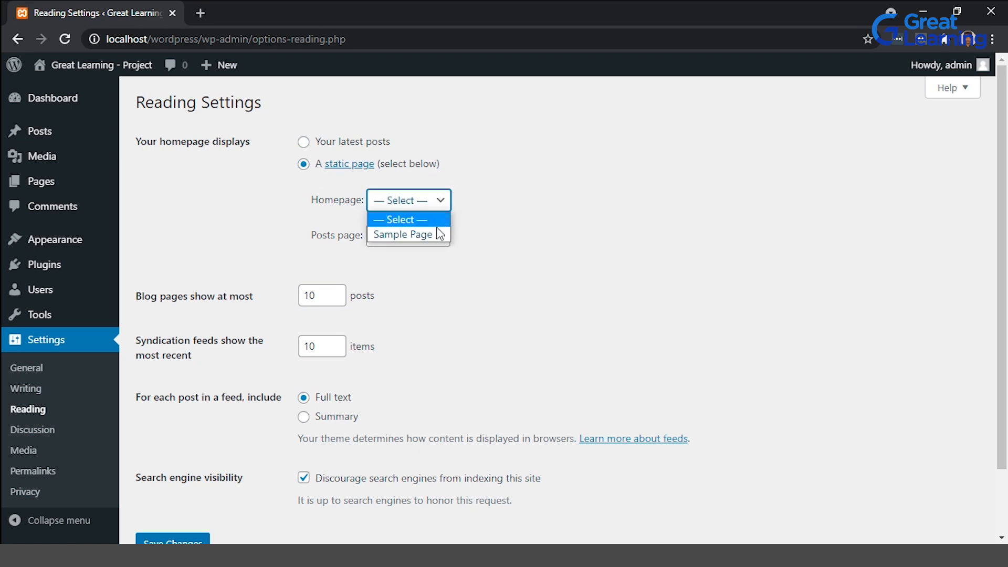
left_click(439, 230)
left_click(440, 239)
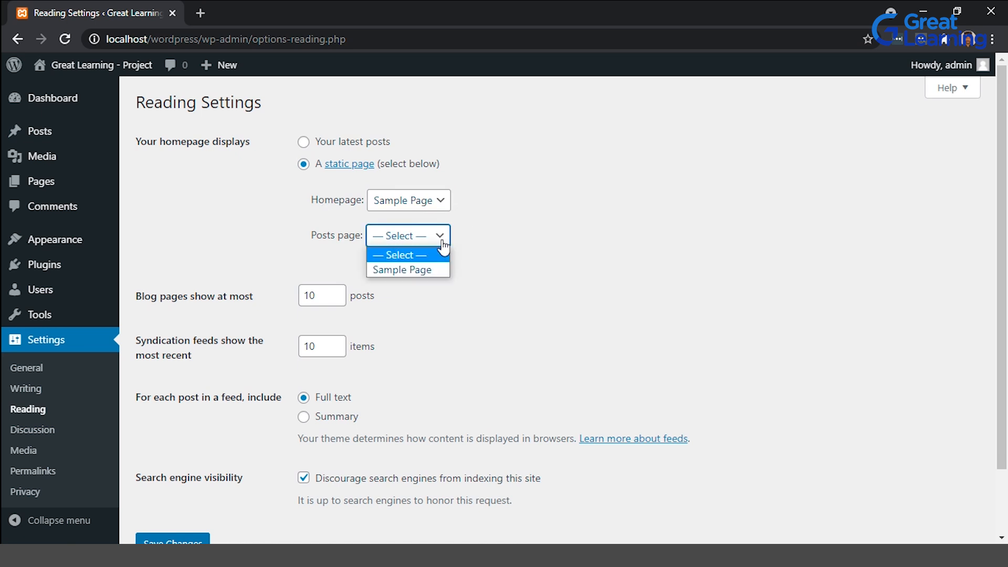
left_click(403, 271)
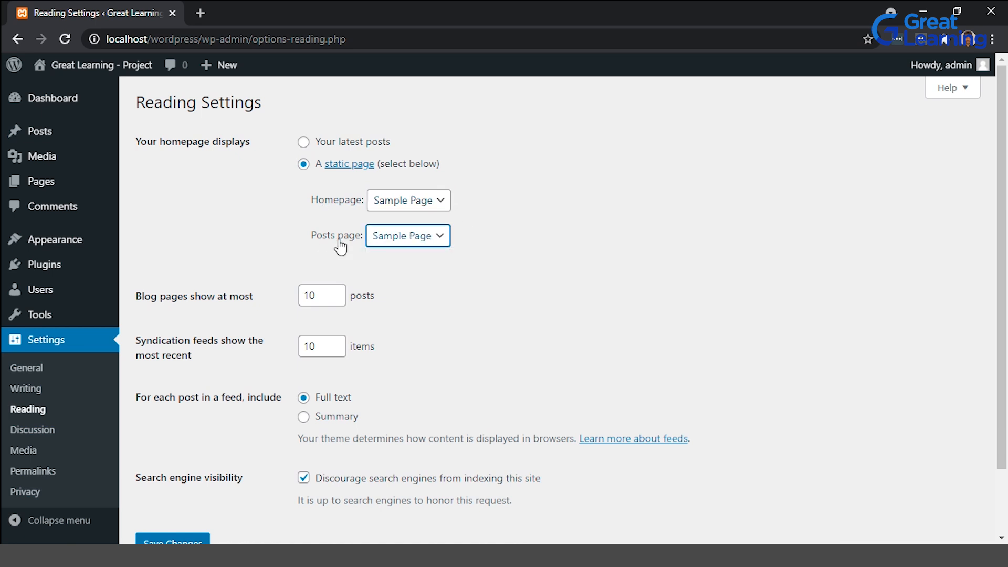
left_click(544, 262)
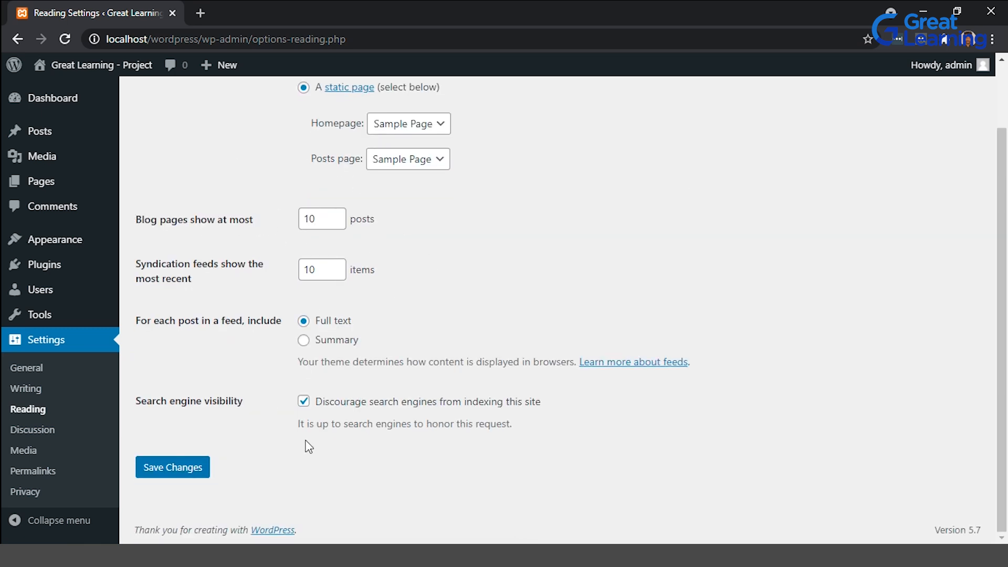
Open Discussion Settings and scroll through the comment and moderation options.
left_click(49, 431)
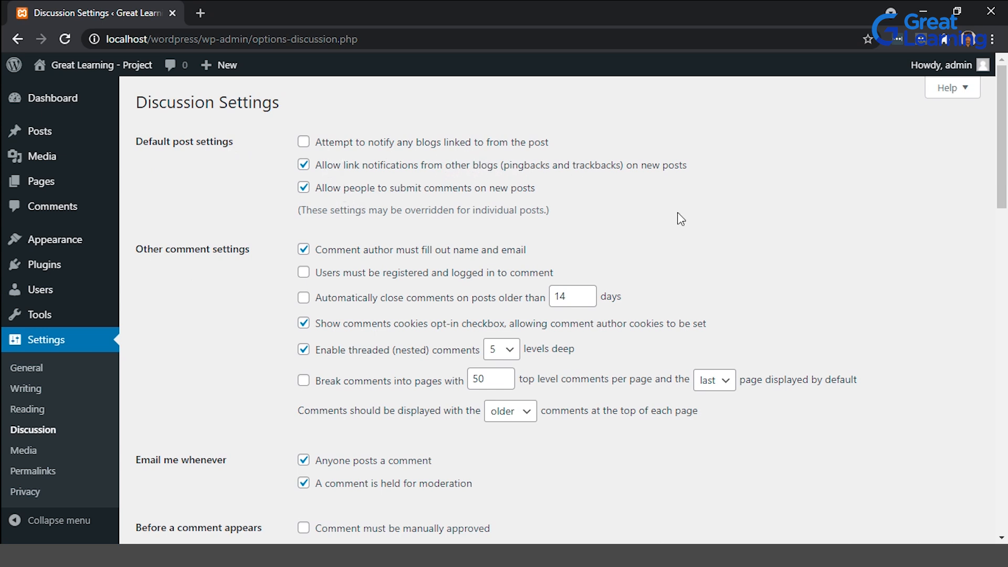
scroll(660, 268, "down", 2)
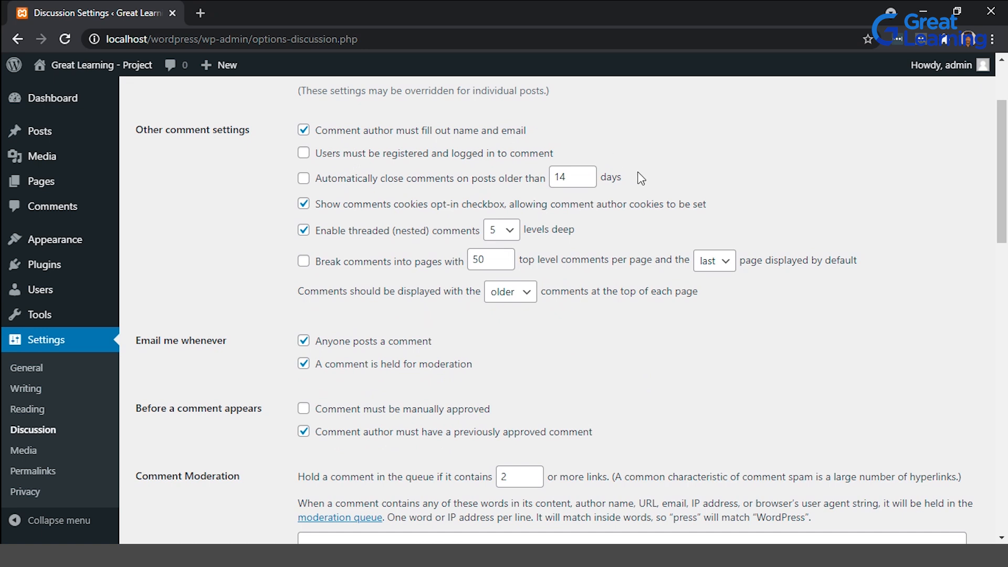
scroll(641, 177, "down", 2)
scroll(641, 176, "up", 2)
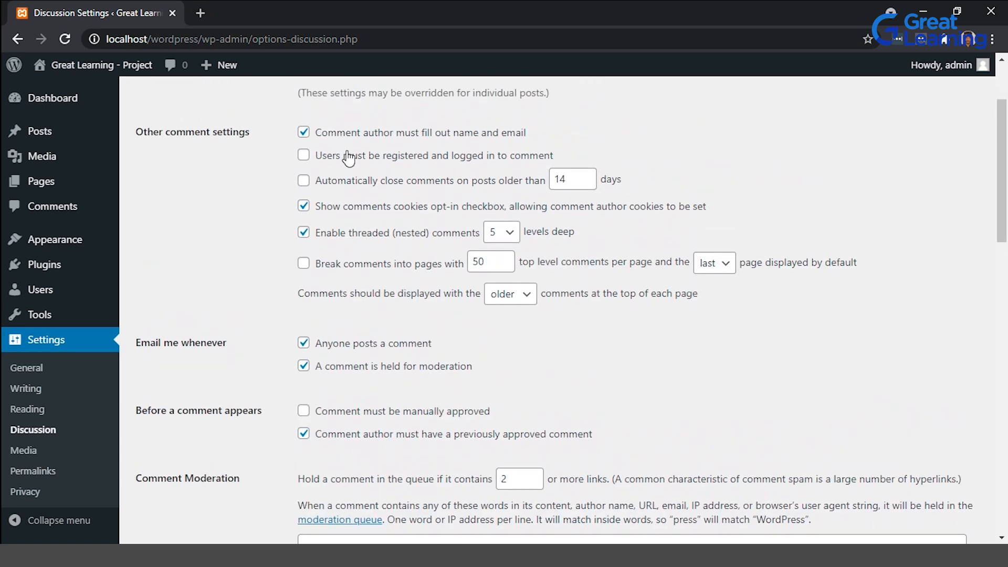
scroll(698, 374, "down", 3)
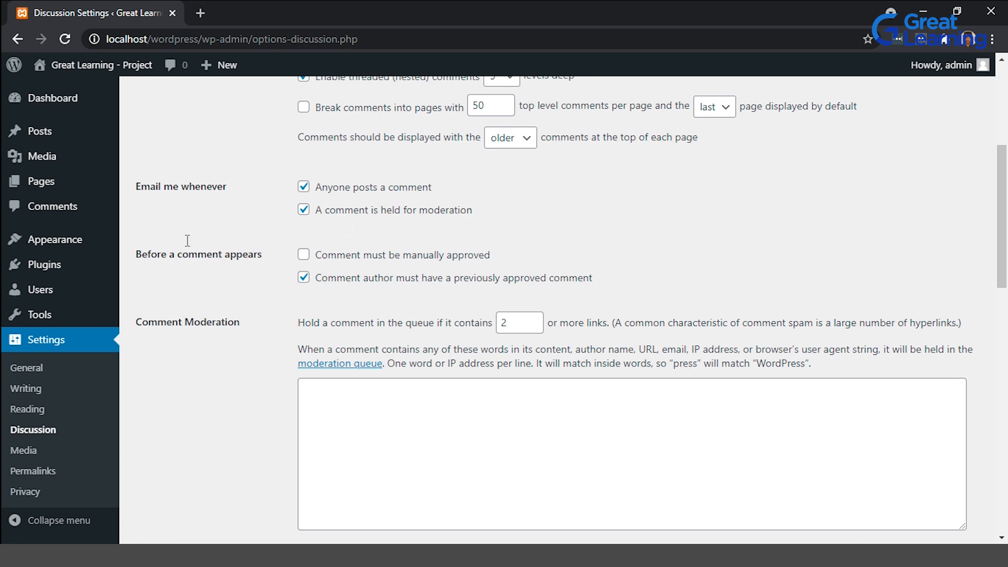
scroll(535, 303, "down", 2)
scroll(277, 318, "down", 10)
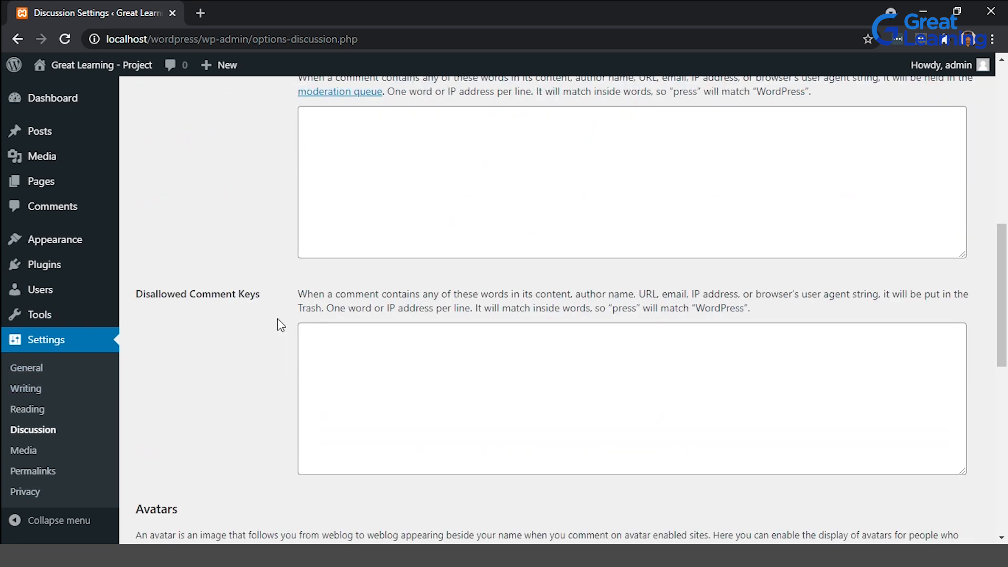
Leave Discussion Settings and return to the admin Dashboard.
scroll(277, 318, "up", 2)
scroll(277, 318, "up", 2)
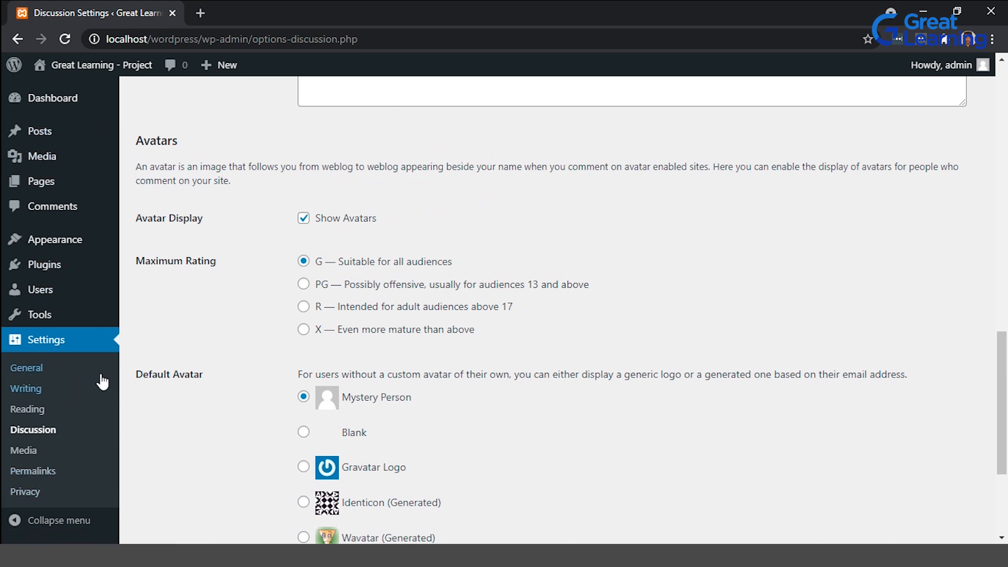
scroll(100, 383, "up", 4)
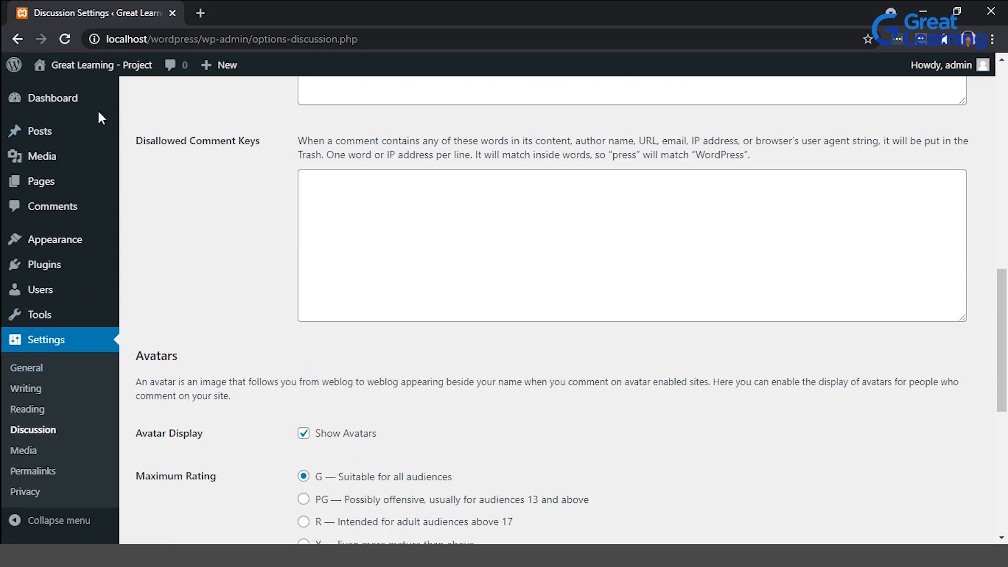
left_click(62, 93)
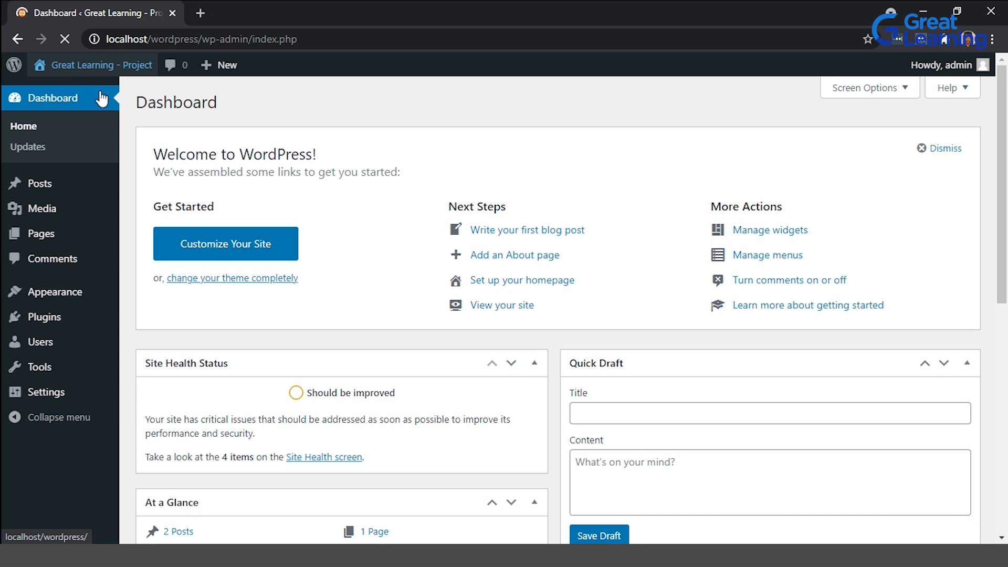
Open the site's front end from the site name in a new browser tab.
mouse_move(142, 66)
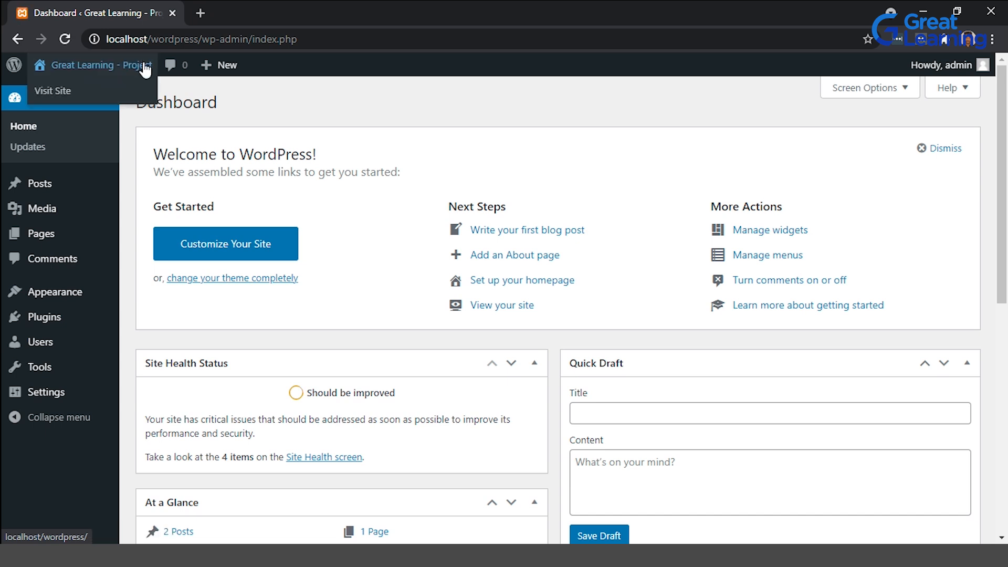
right_click(87, 90)
left_click(121, 96)
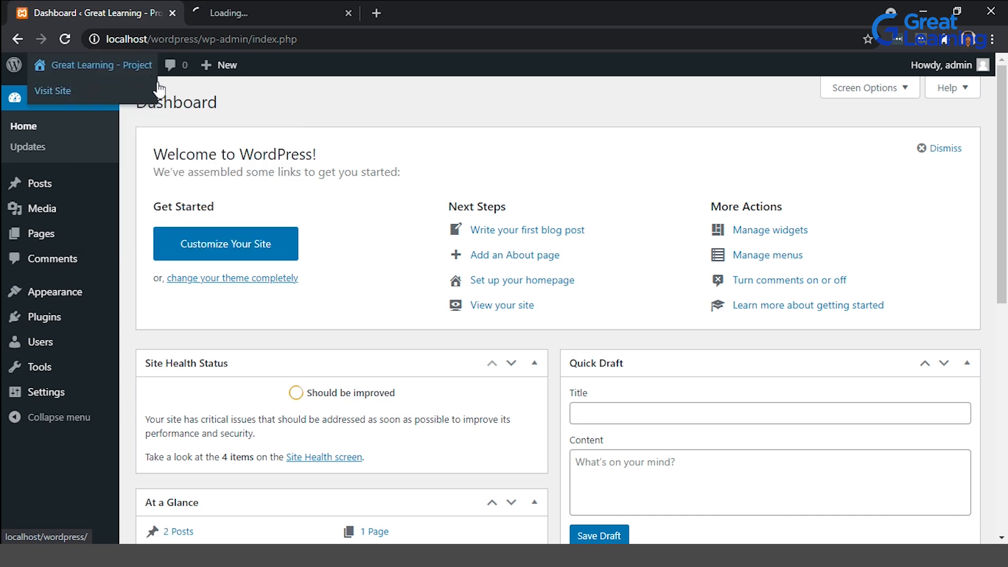
left_click(250, 6)
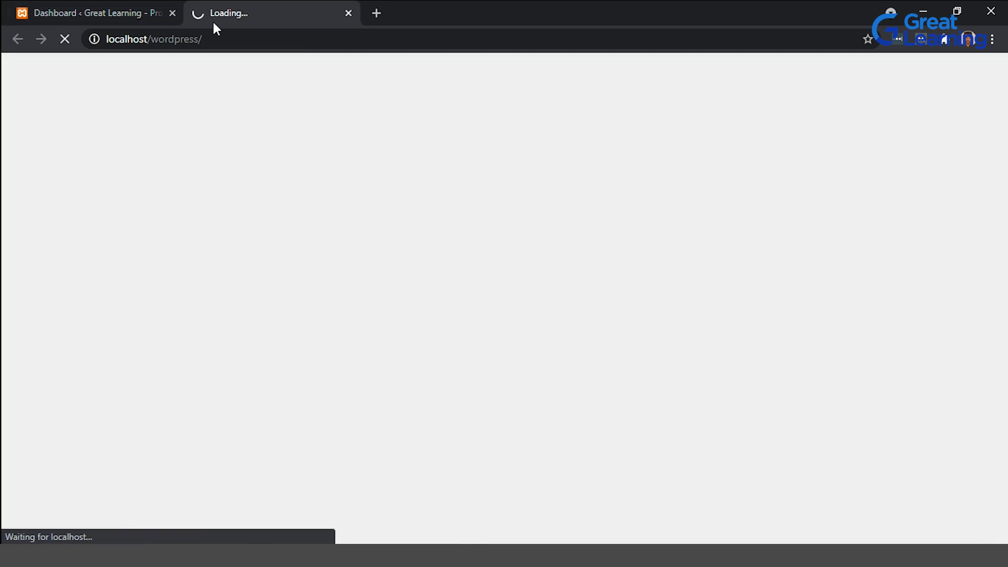
left_click(147, 5)
left_click(247, 4)
left_click(152, 5)
left_click(241, 6)
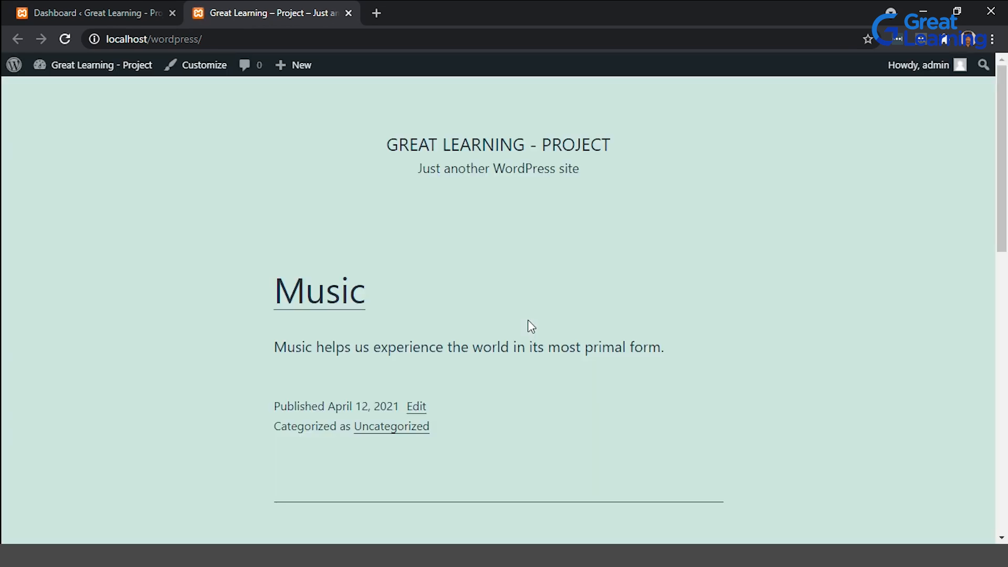
Scroll through the front page's posts, search box, recent posts and recent comments.
scroll(465, 357, "down", 10)
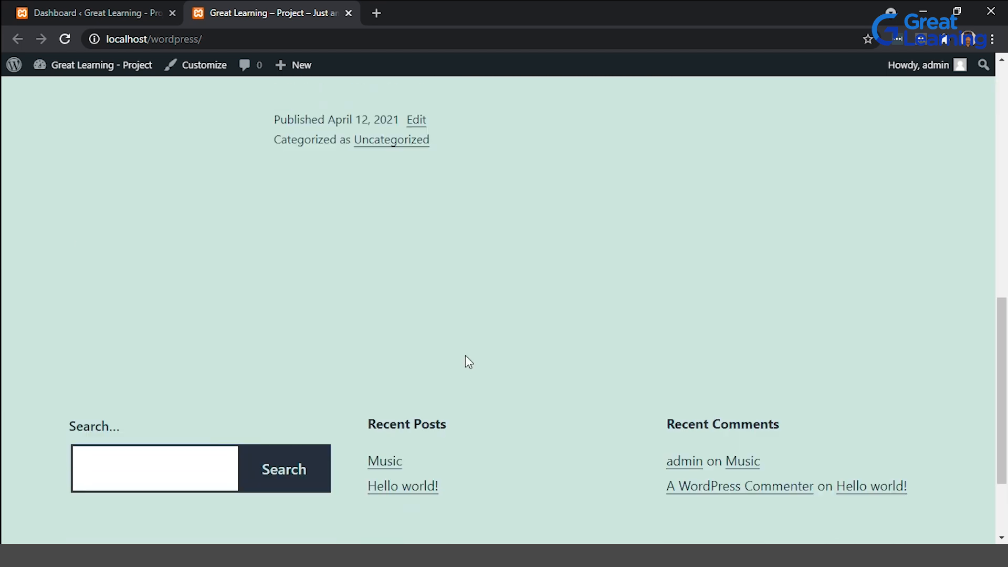
scroll(469, 362, "up", 10)
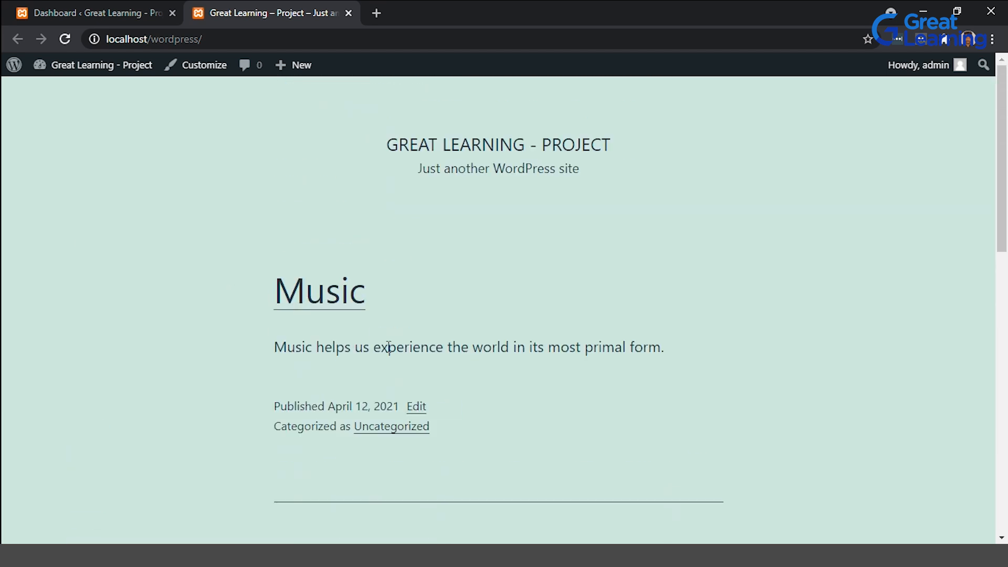
scroll(389, 348, "down", 5)
scroll(388, 348, "up", 2)
scroll(388, 348, "down", 4)
scroll(388, 351, "down", 2)
scroll(389, 353, "up", 8)
Open the Great Learning Academy page in a new tab and scroll through it.
left_click(376, 13)
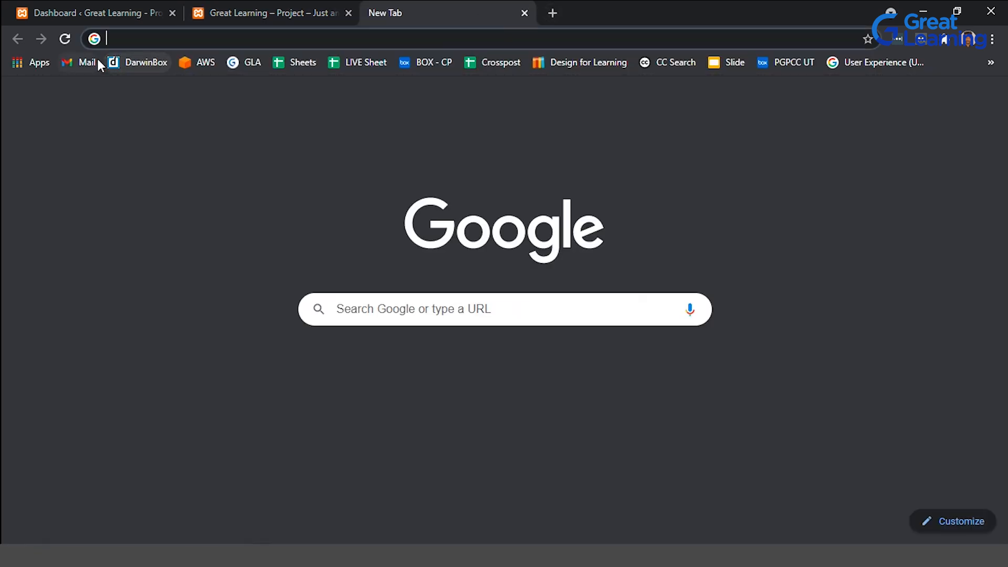
left_click(244, 62)
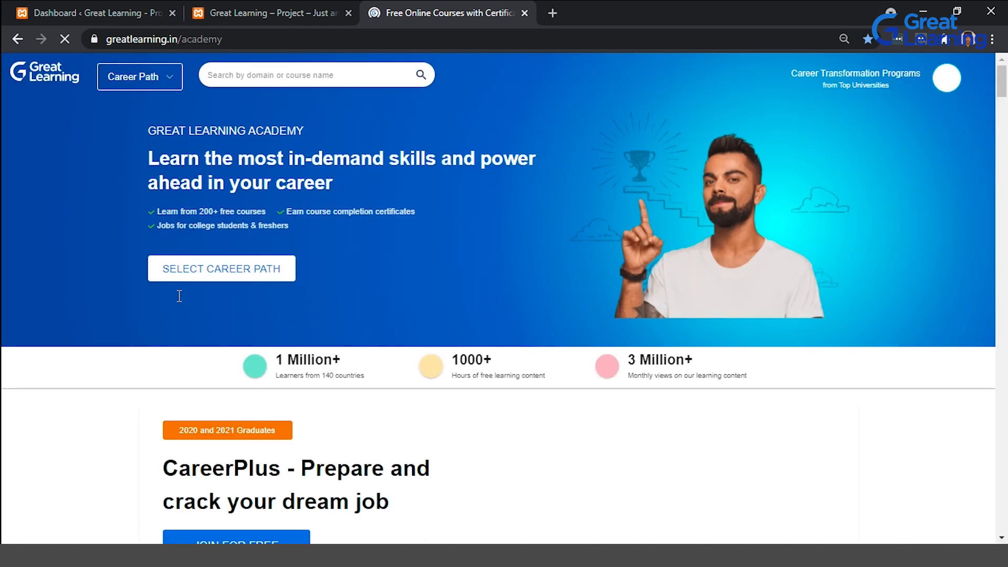
scroll(356, 281, "down", 9)
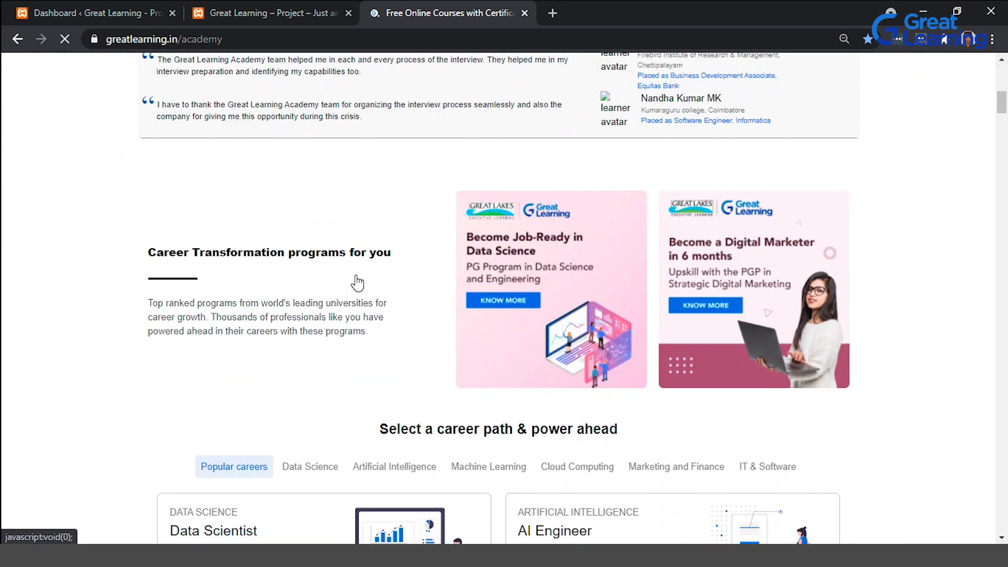
scroll(356, 278, "up", 6)
Return to the site tab and scroll through the Music and Hello world! posts.
left_click(273, 7)
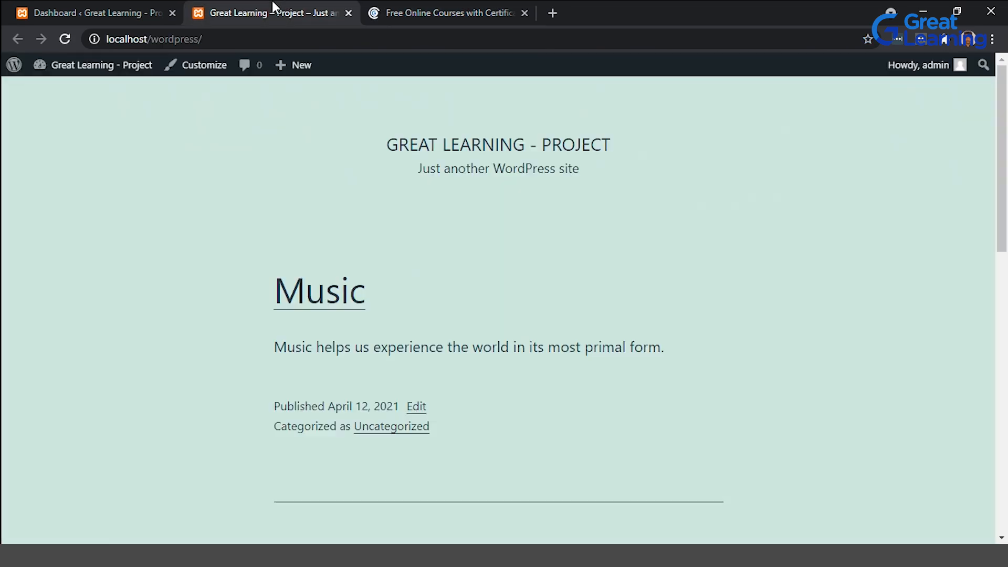
scroll(351, 185, "down", 8)
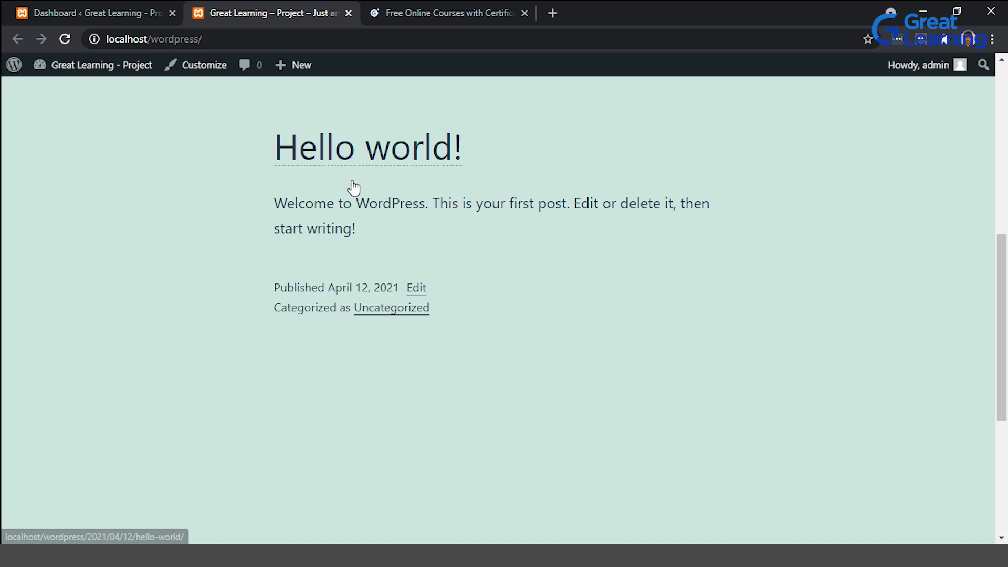
scroll(351, 189, "up", 8)
Go to Appearance Themes in the dashboard, activate the Twenty Nineteen theme, and close the academy tab.
left_click(126, 9)
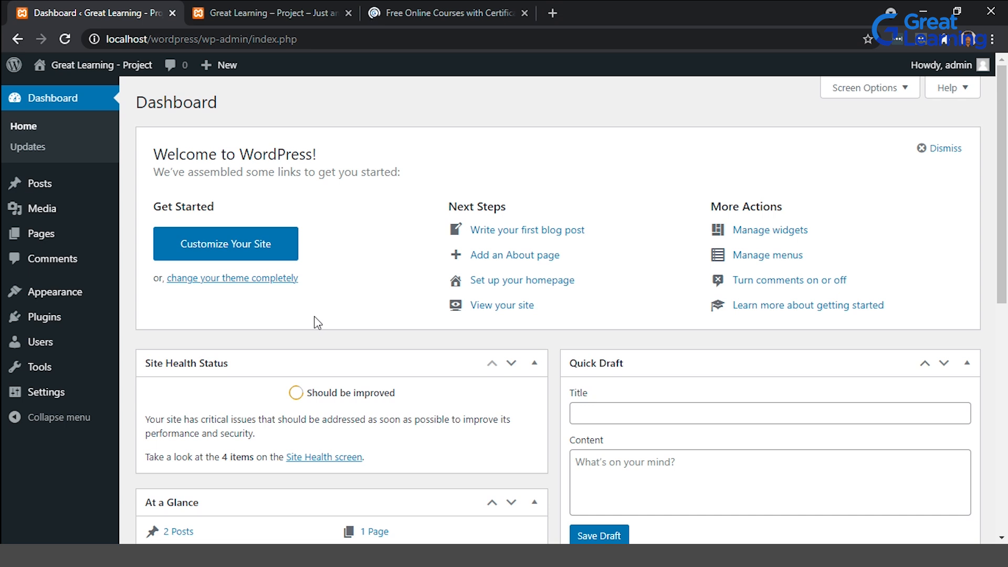
mouse_move(74, 293)
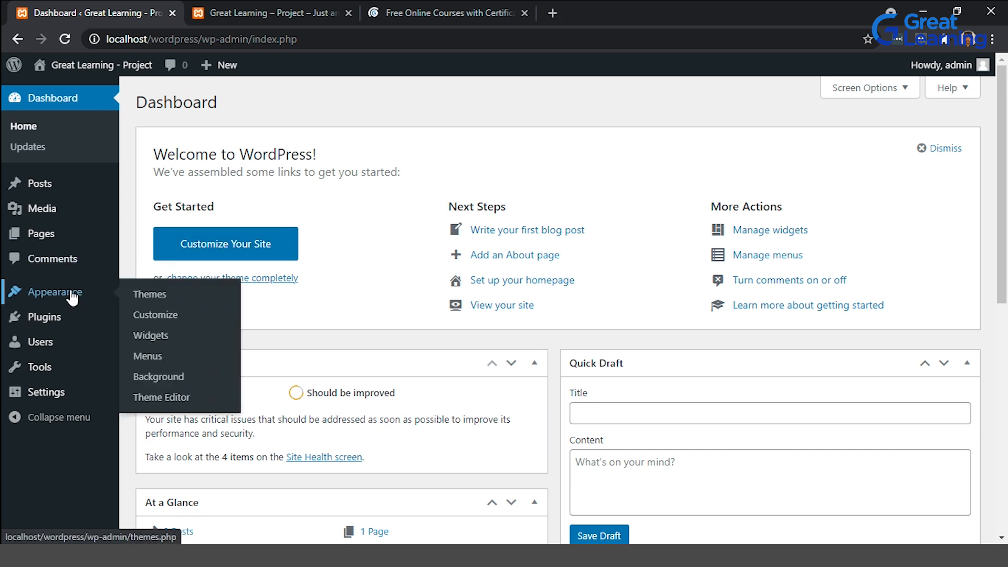
left_click(134, 297)
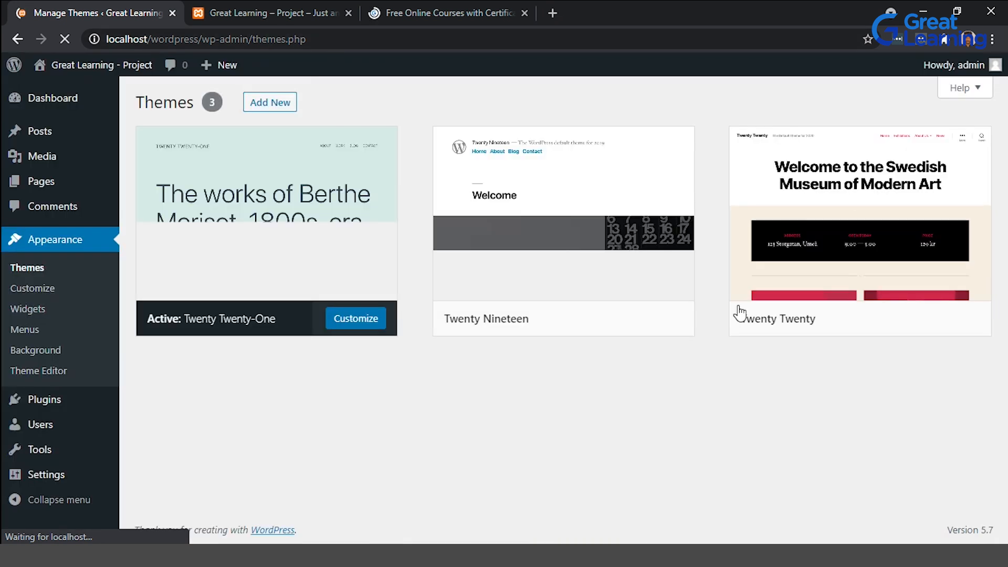
mouse_move(753, 319)
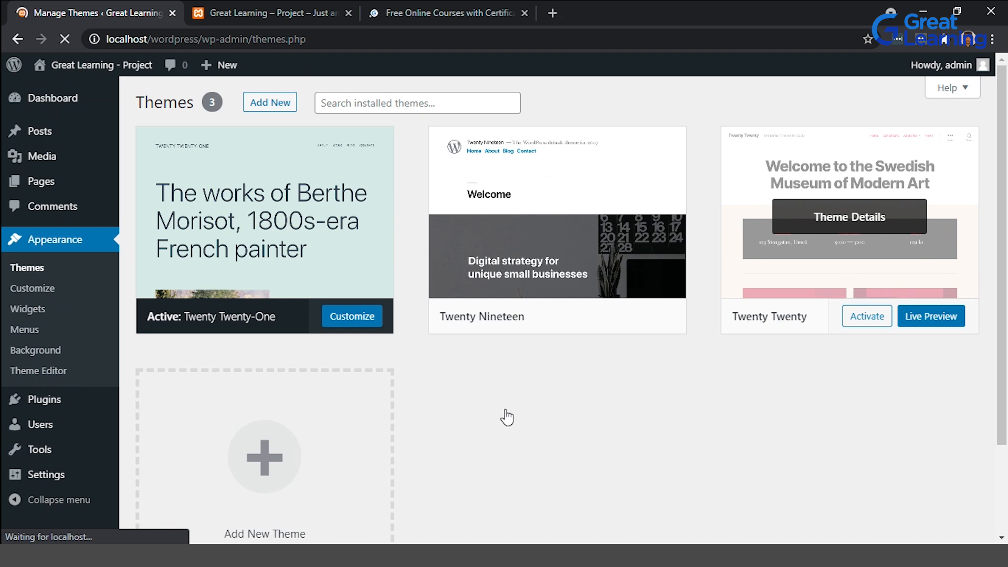
mouse_move(507, 203)
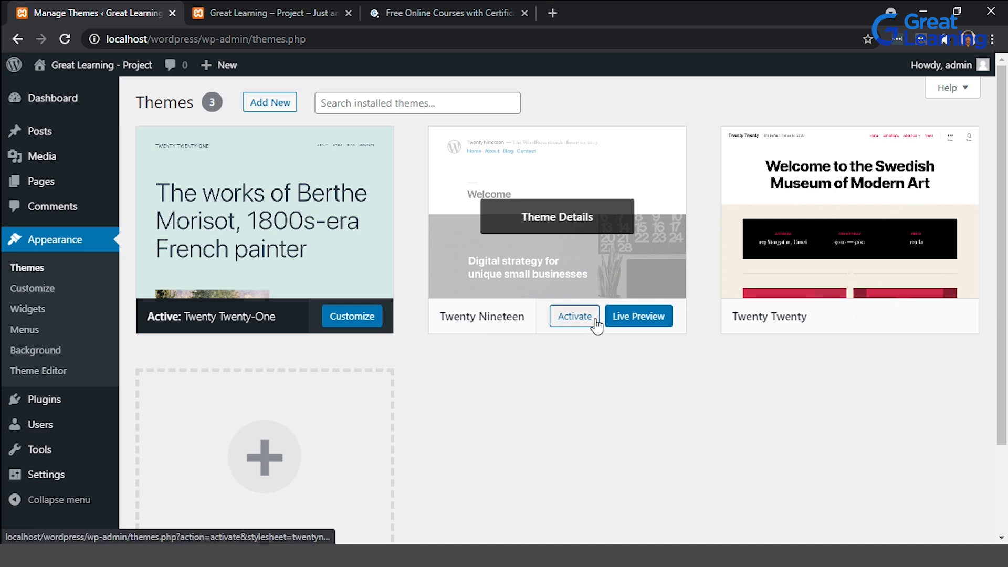
left_click(598, 323)
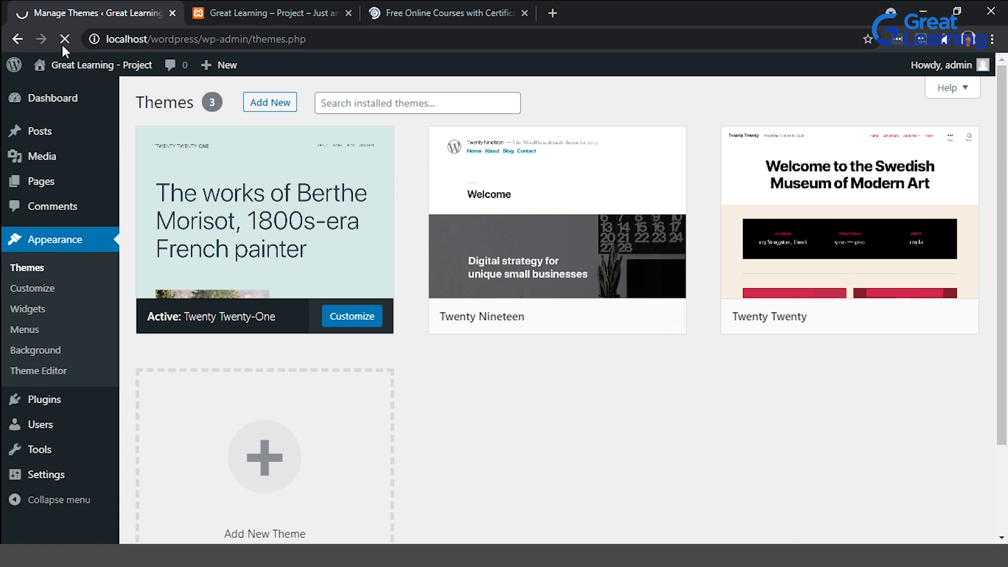
left_click(524, 12)
left_click(571, 316)
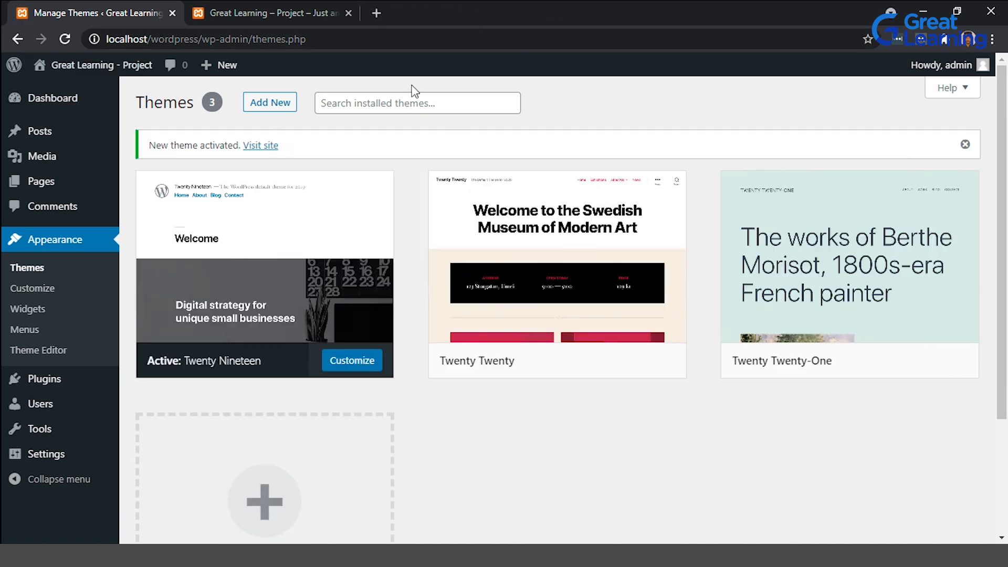
Reload the front end and scroll through it to view the site in Twenty Nineteen.
left_click(265, 12)
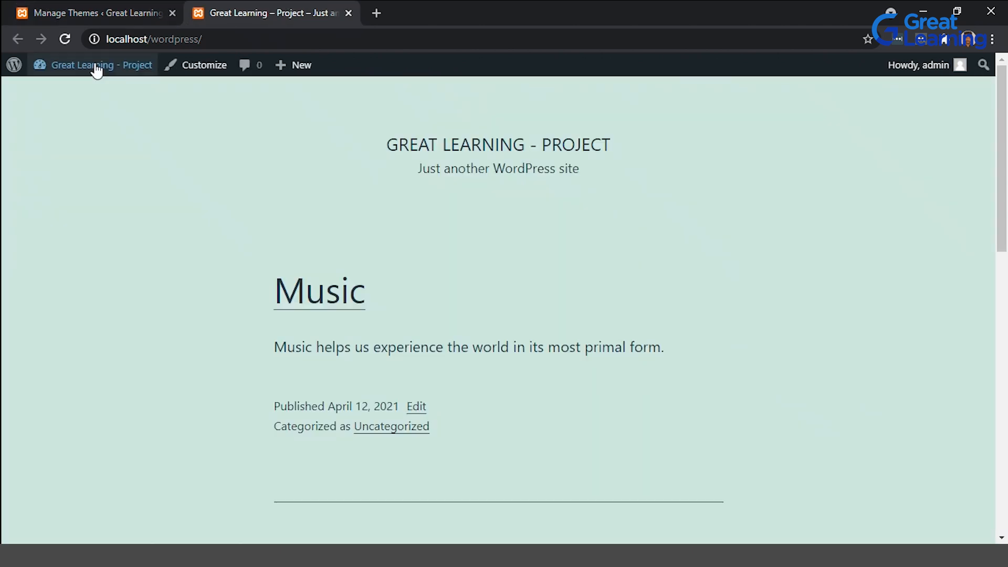
left_click(66, 38)
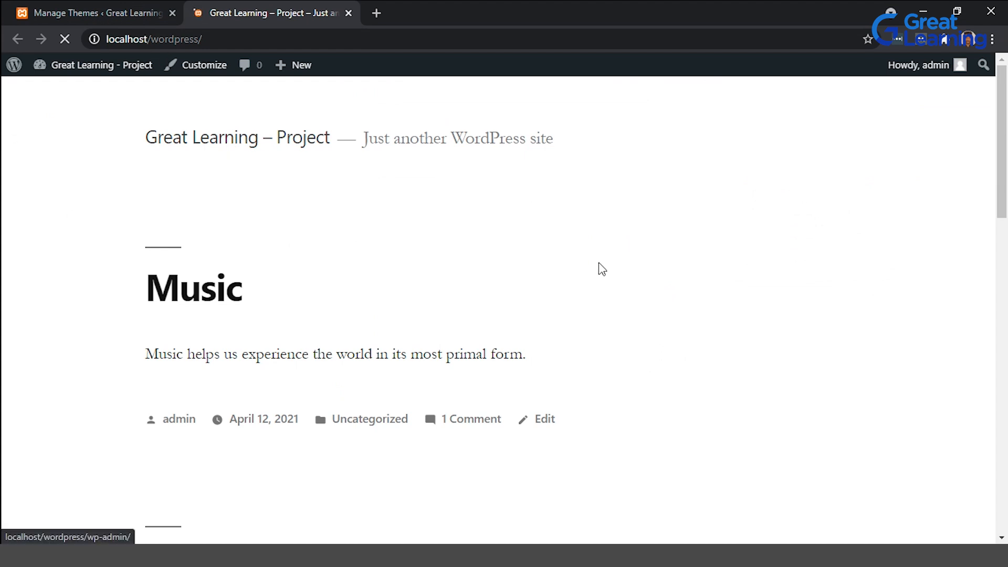
scroll(581, 257, "down", 6)
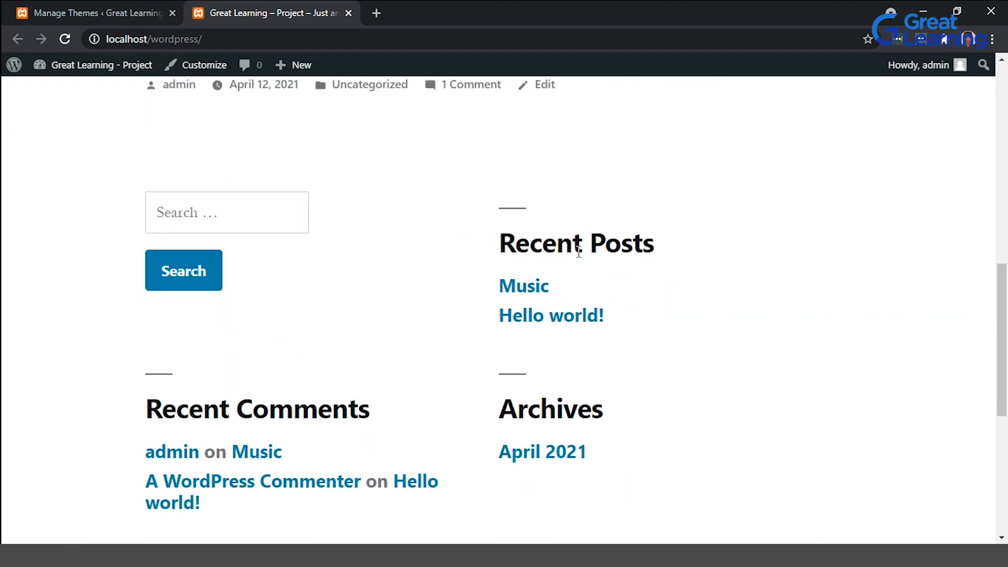
scroll(579, 253, "up", 8)
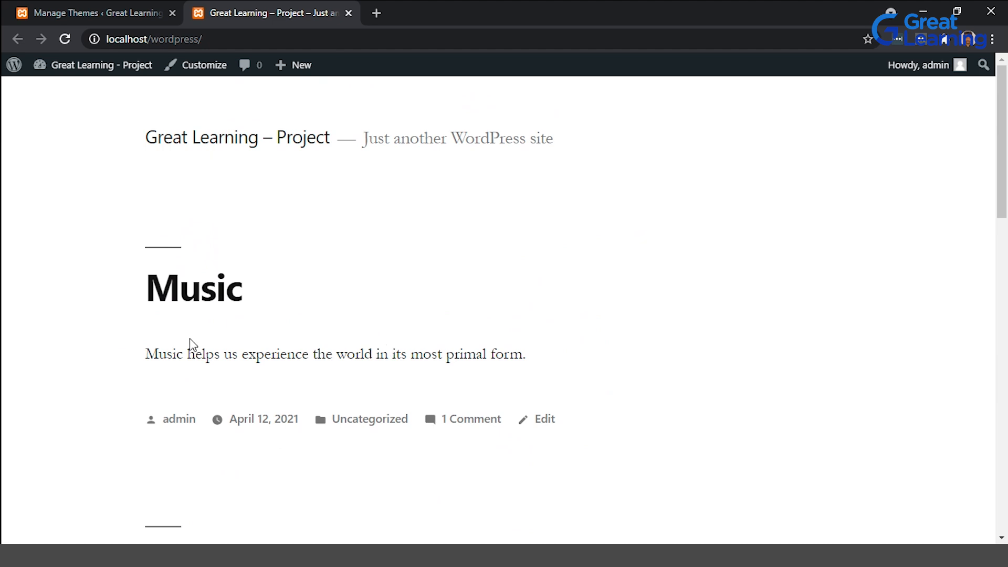
scroll(192, 343, "down", 12)
scroll(194, 357, "down", 5)
scroll(194, 355, "up", 17)
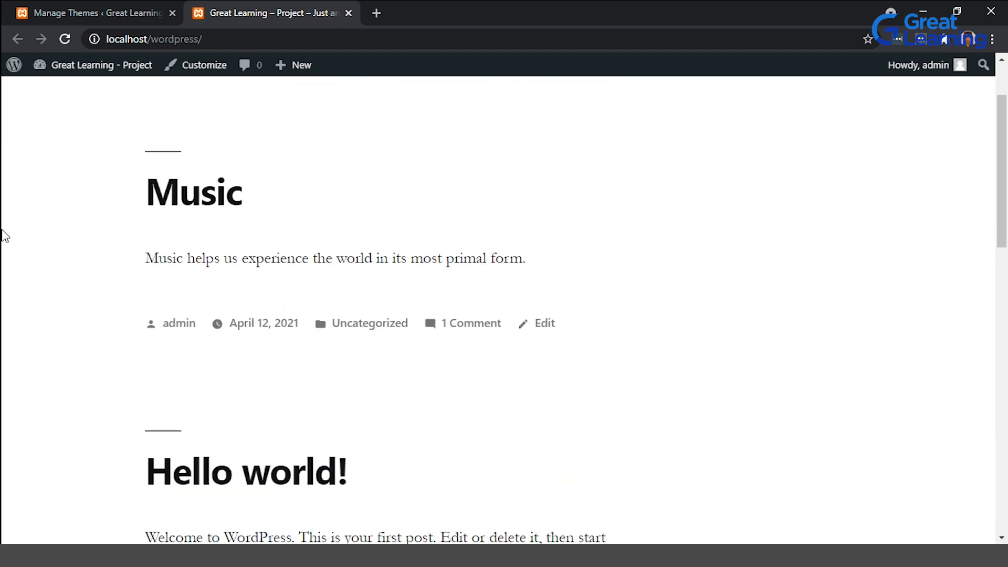
scroll(350, 212, "up", 2)
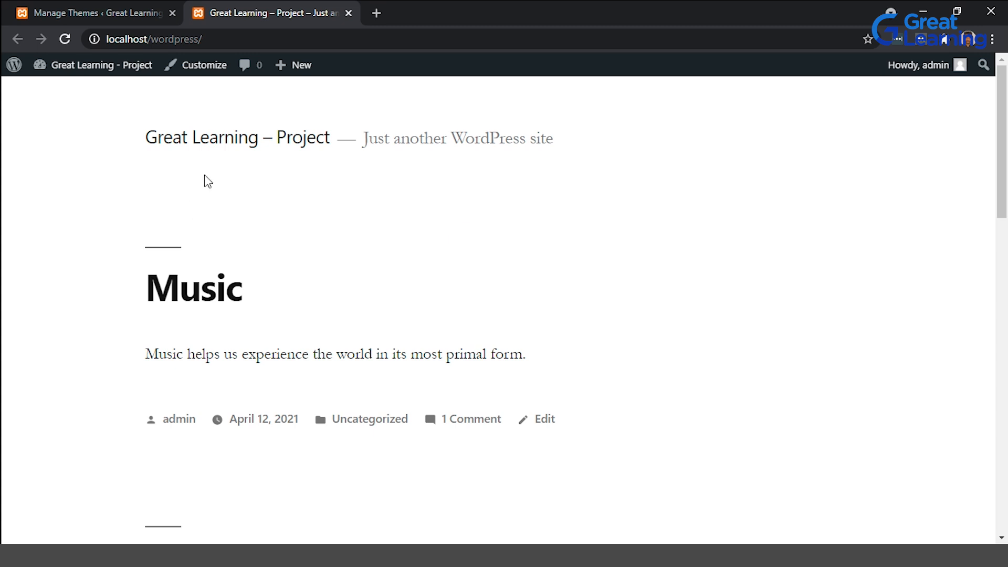
Compare the Themes page with the front end, scrolling through the restyled posts.
right_click(115, 2)
left_click(117, 2)
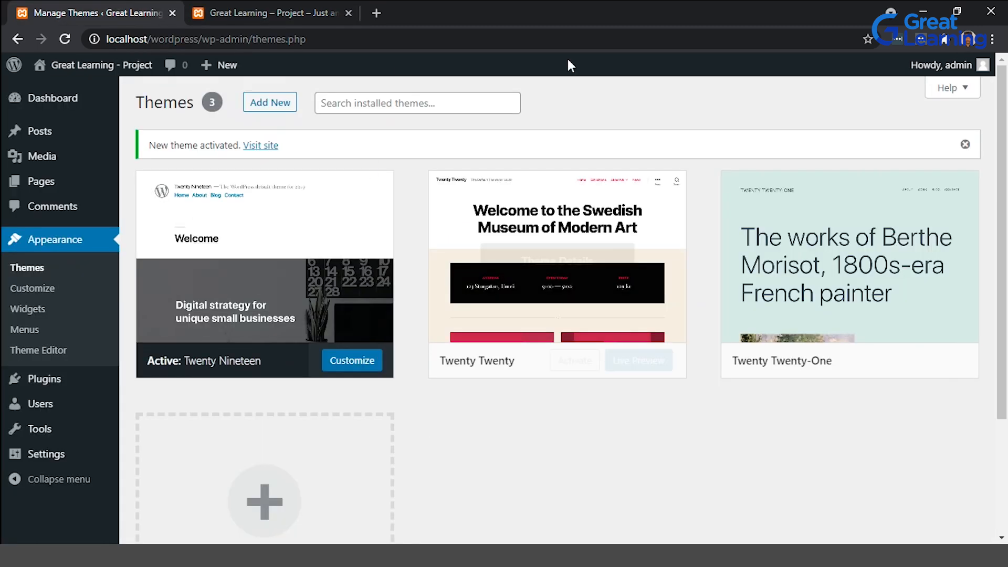
left_click(224, 4)
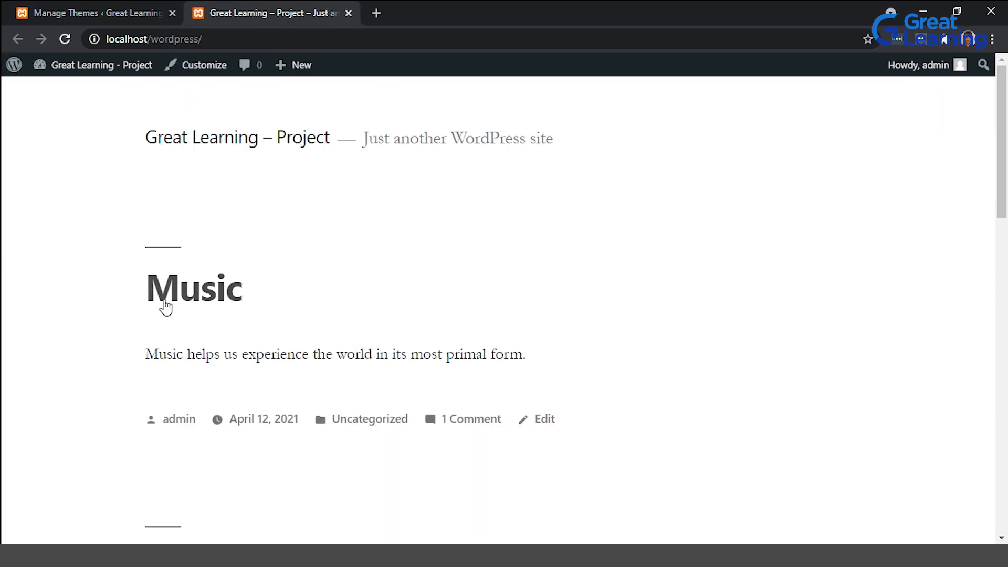
scroll(627, 367, "down", 2)
scroll(511, 384, "down", 7)
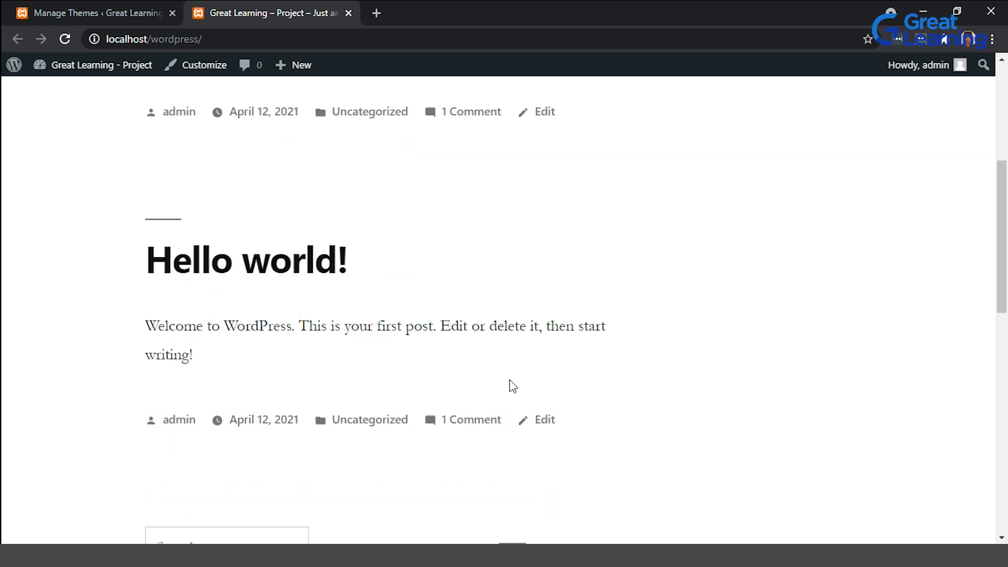
scroll(446, 402, "up", 3)
scroll(446, 400, "up", 5)
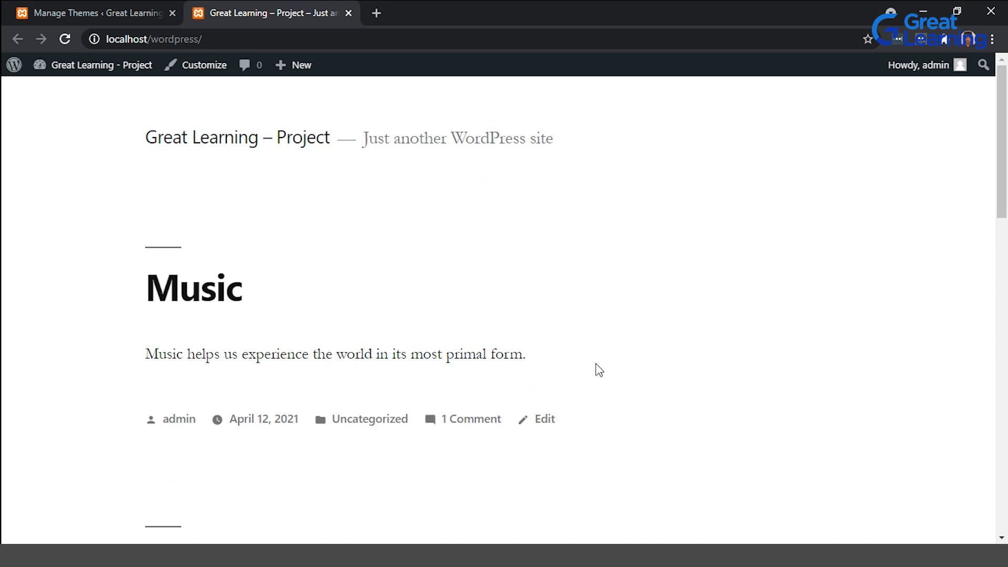
scroll(599, 370, "down", 2)
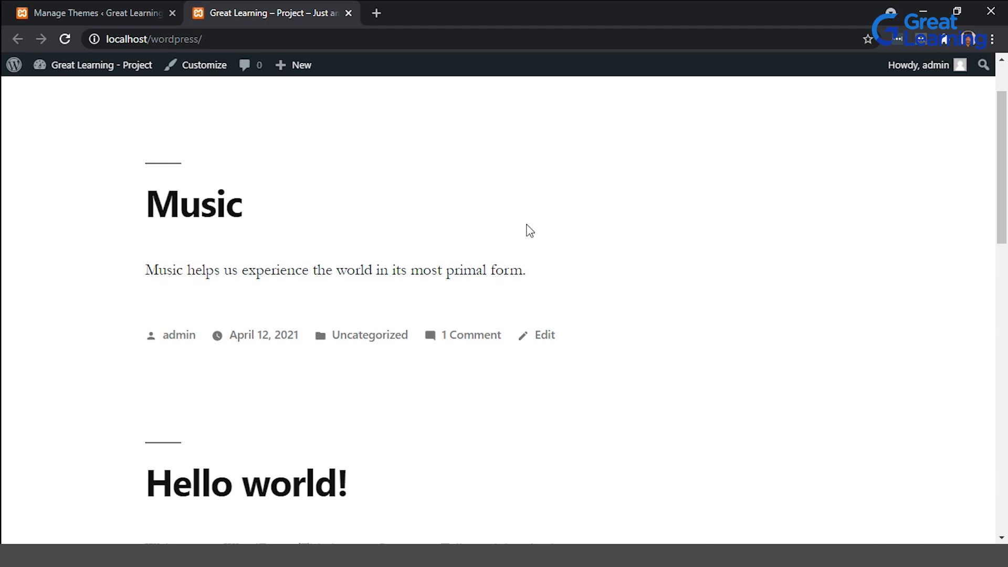
Open the Add New Theme page from the installed Themes screen.
left_click(158, 8)
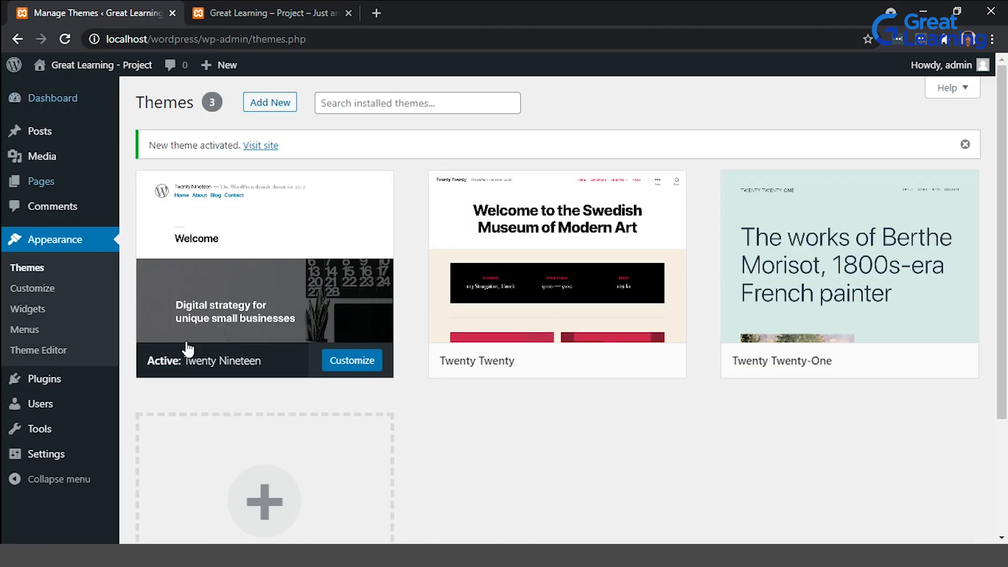
scroll(435, 364, "down", 3)
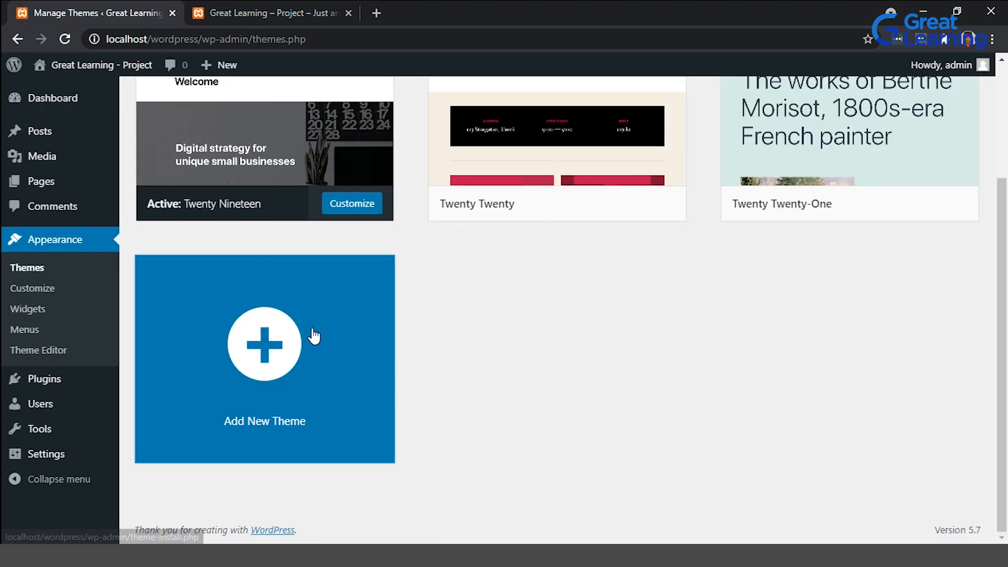
left_click(314, 336)
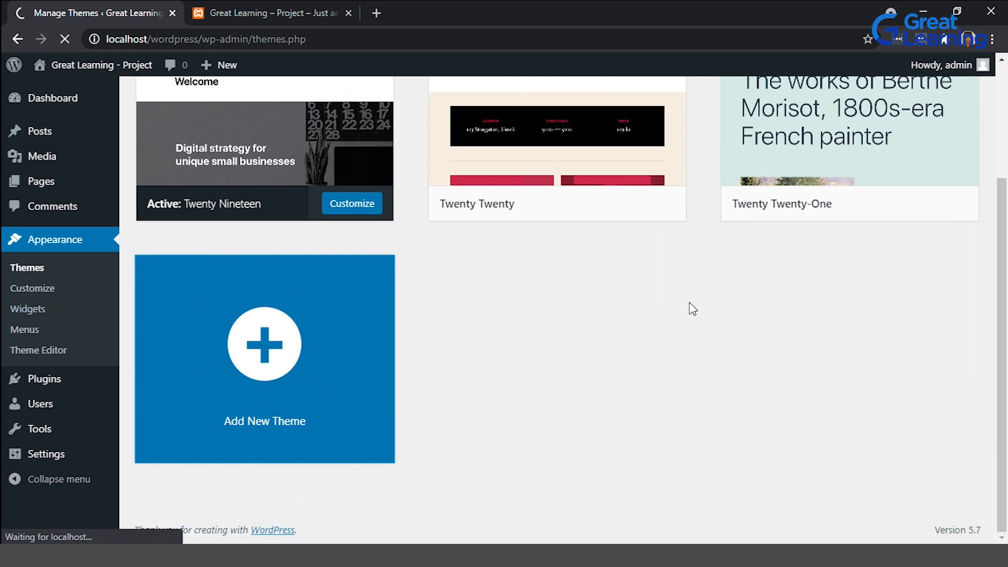
key("ctrl+Tab")
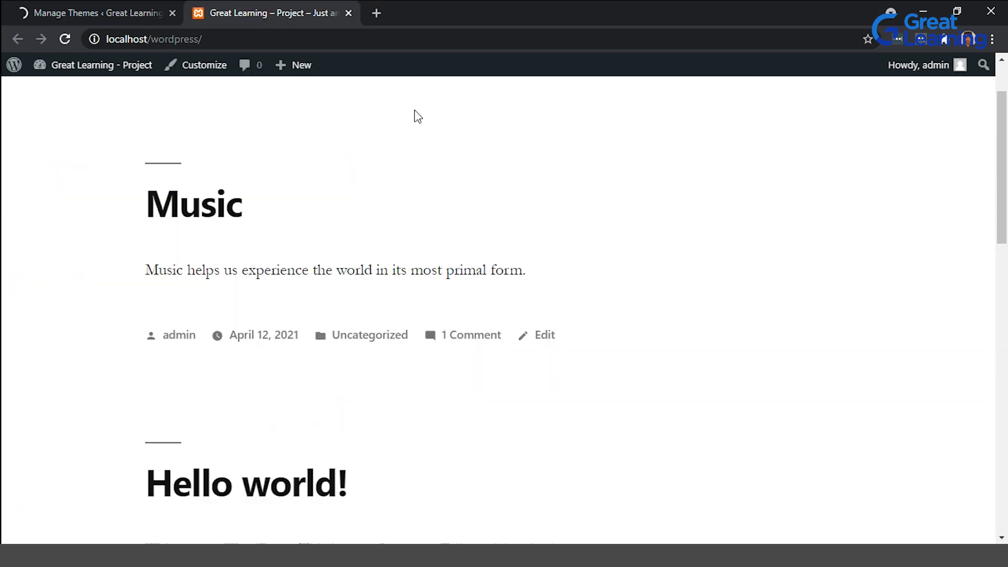
key("ctrl+Tab")
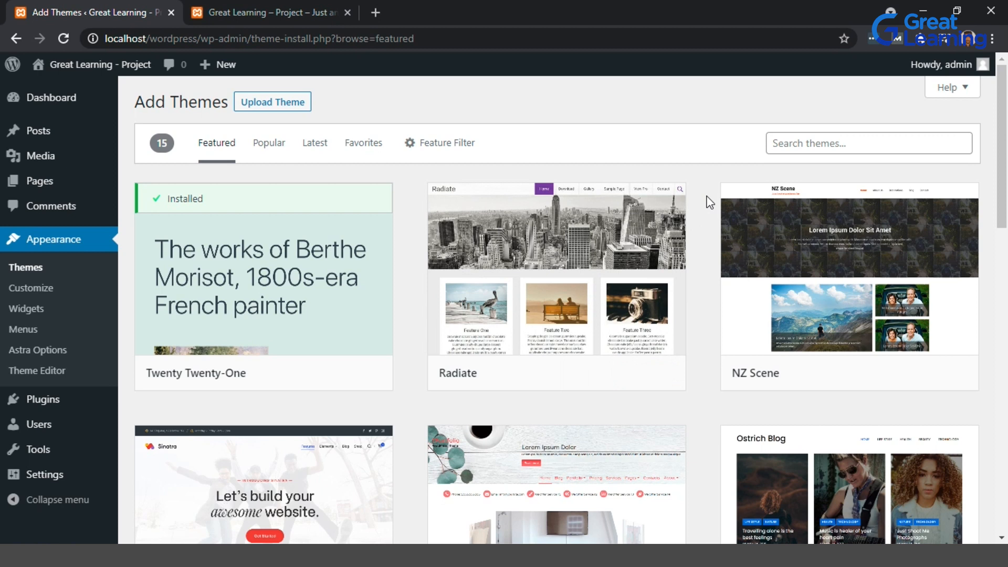
Search the theme directory for jungle, then for travel themes.
left_click(832, 140)
type("jungle")
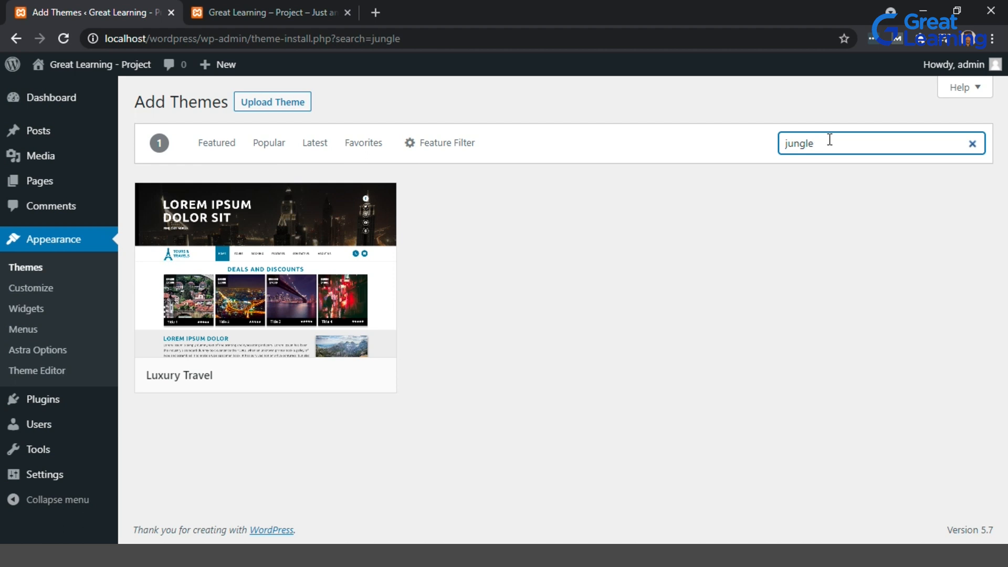
key("BackSpace")
key("BackSpace")
type("travel")
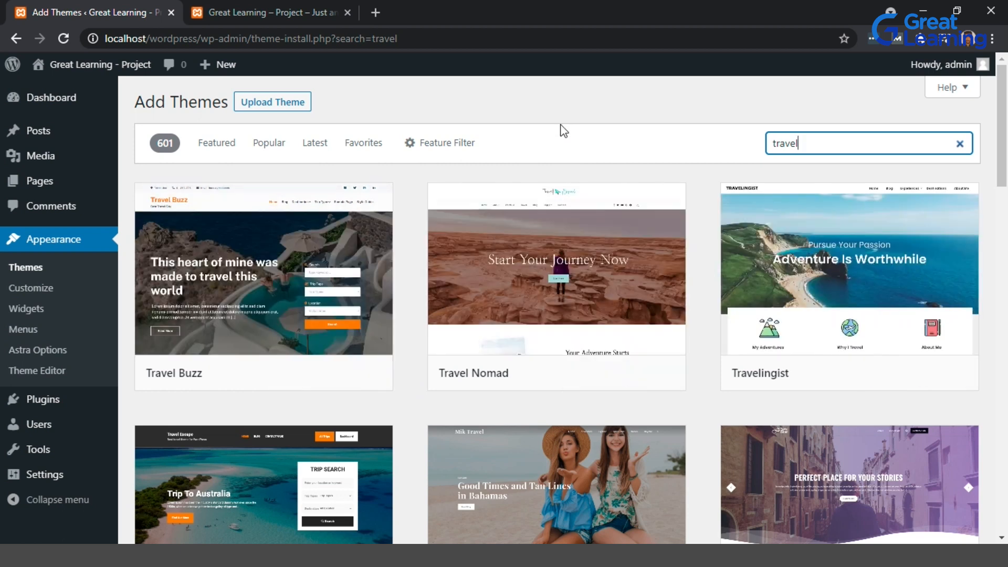
Browse the Popular themes list, scrolling through the available themes.
left_click(283, 155)
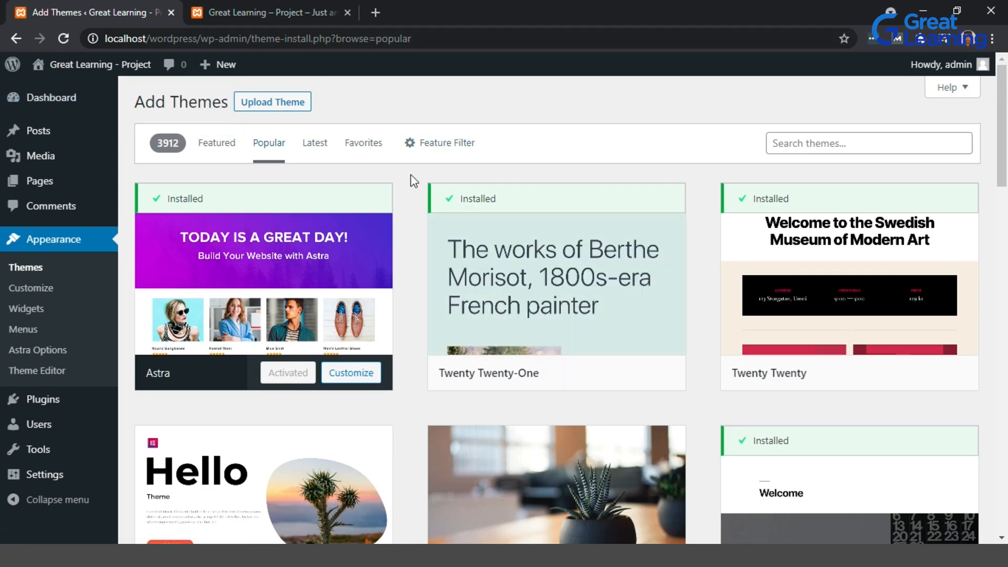
mouse_move(373, 295)
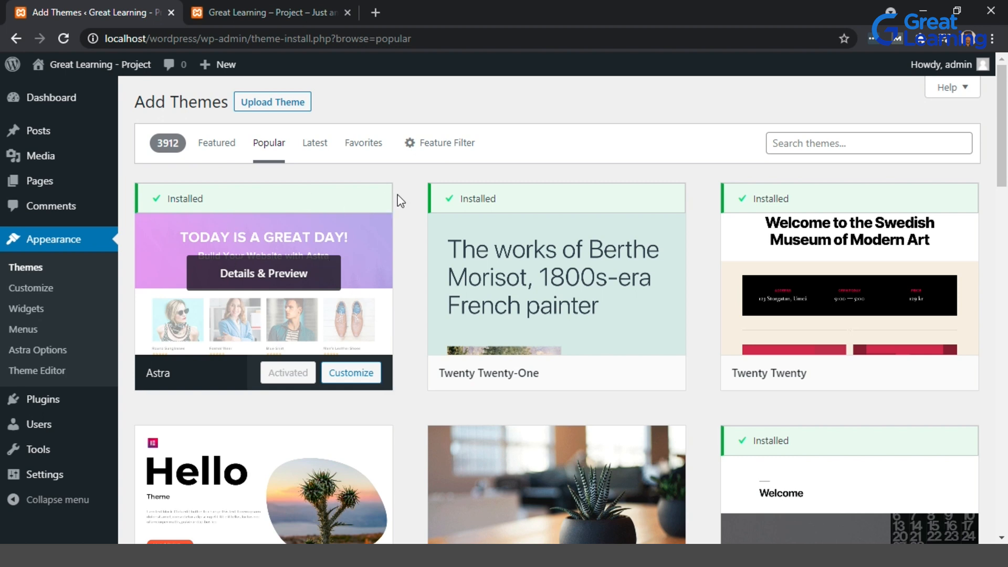
scroll(406, 202, "down", 2)
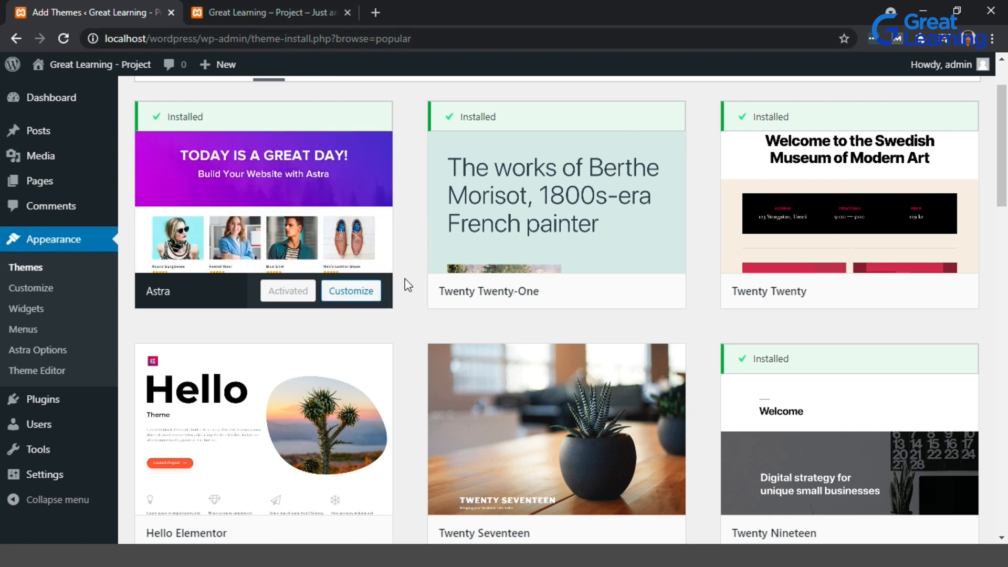
scroll(405, 284, "down", 2)
scroll(405, 284, "down", 1)
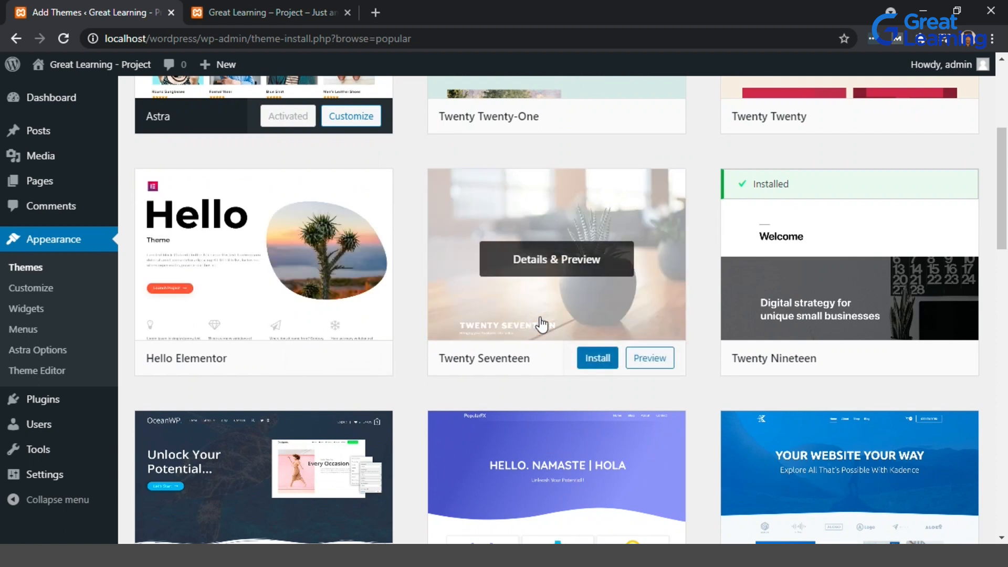
scroll(541, 323, "down", 1)
scroll(683, 304, "down", 1)
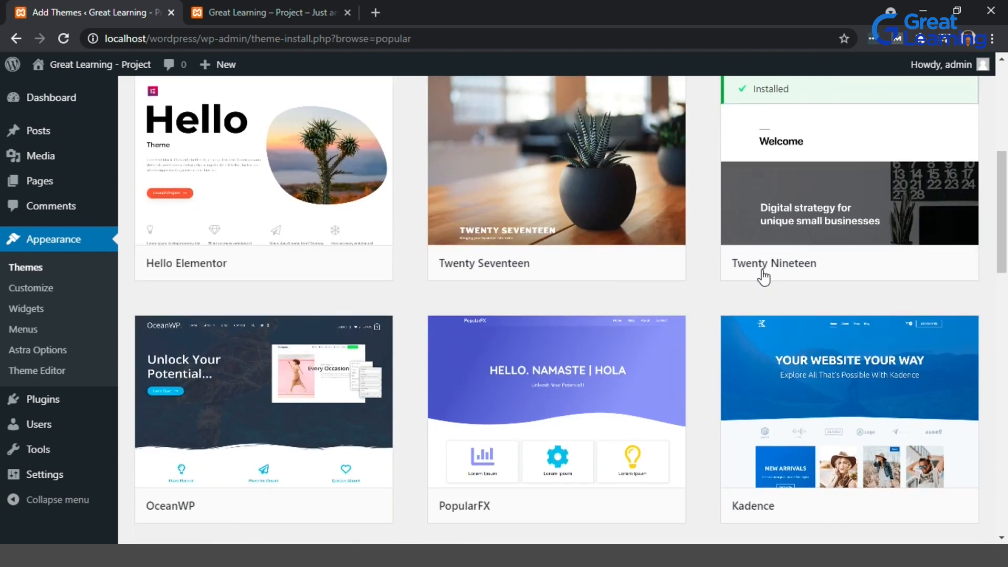
scroll(742, 220, "down", 4)
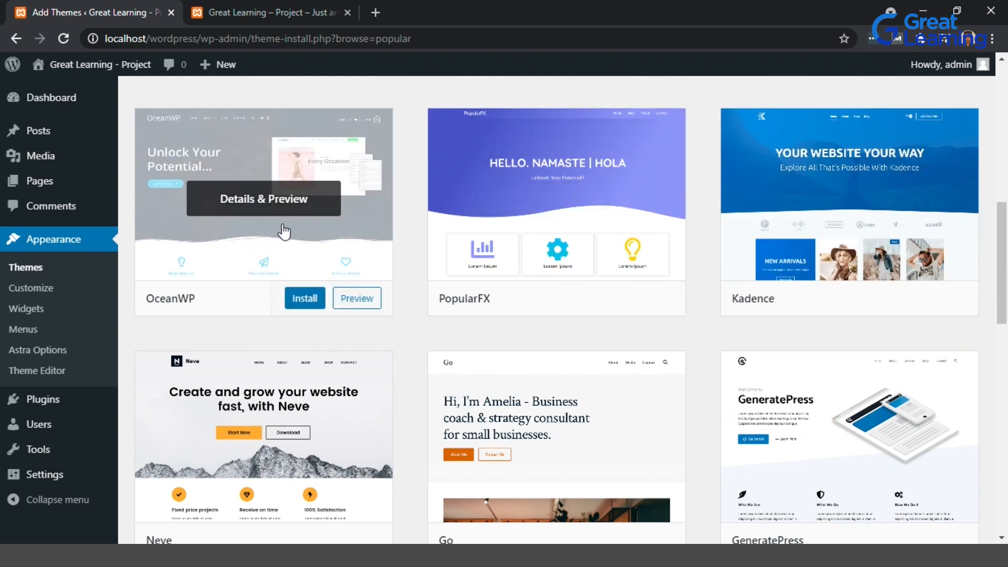
scroll(427, 285, "down", 5)
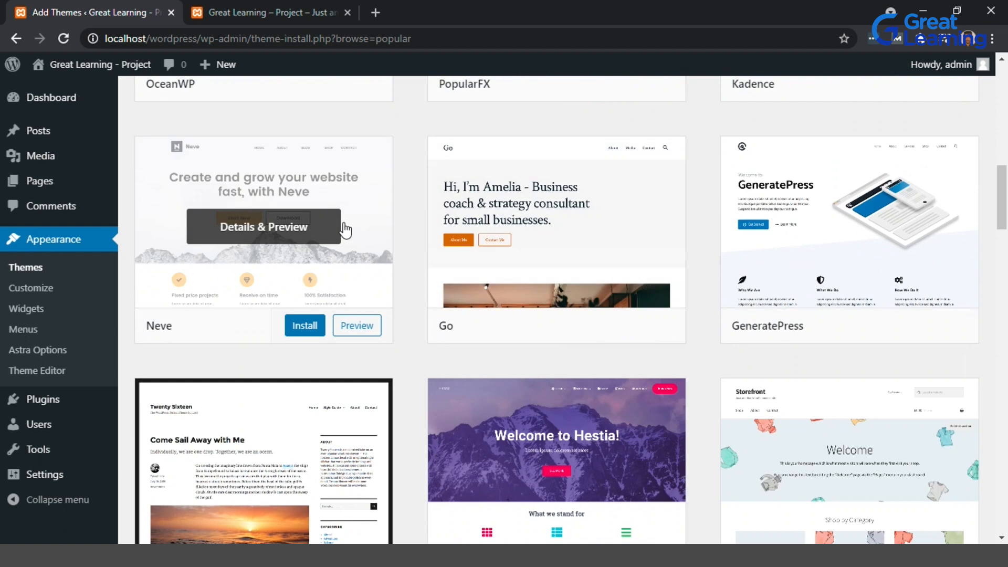
scroll(864, 291, "down", 2)
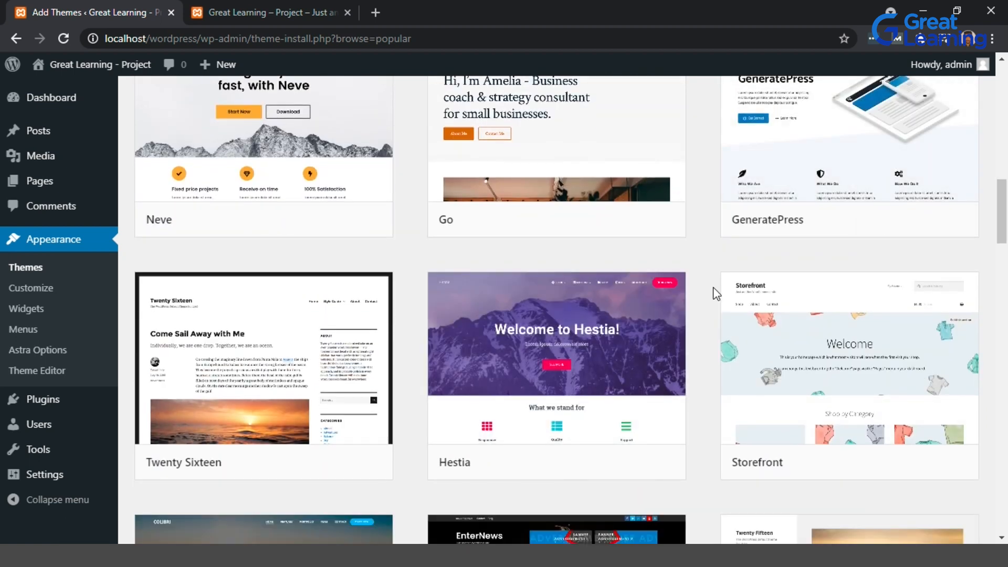
scroll(715, 294, "up", 12)
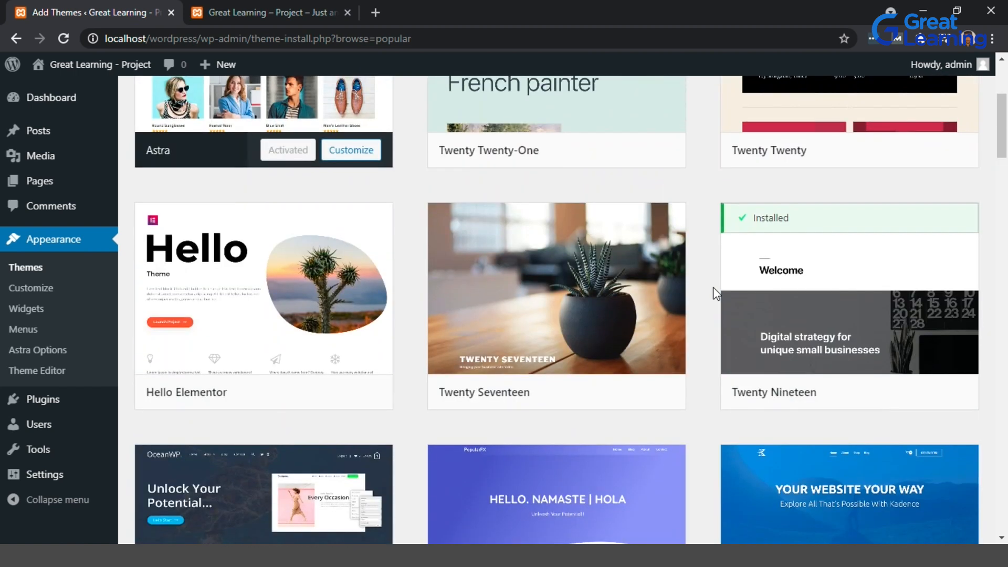
scroll(715, 294, "up", 2)
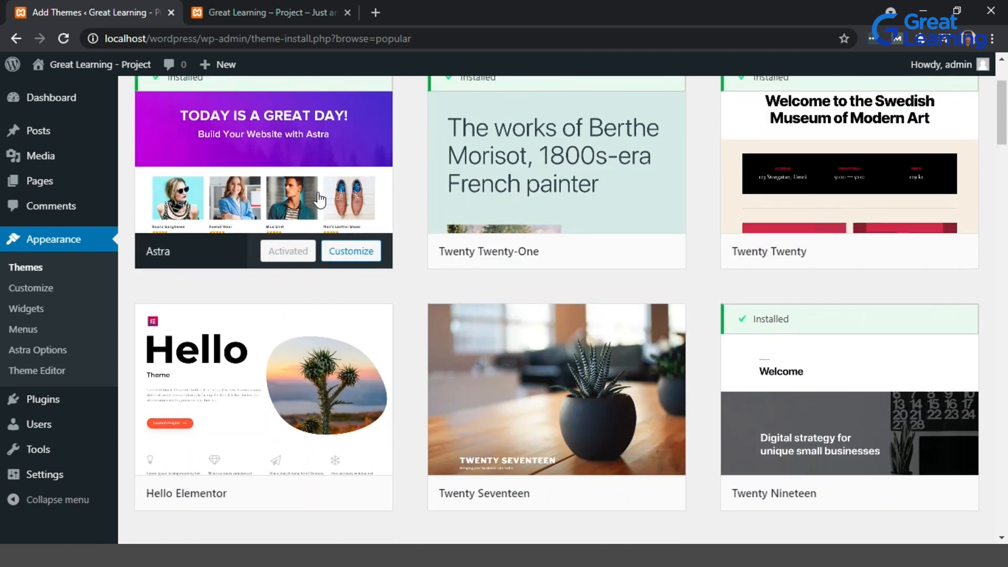
Switch to the site tab and scroll through the front end in the Astra theme.
mouse_move(191, 151)
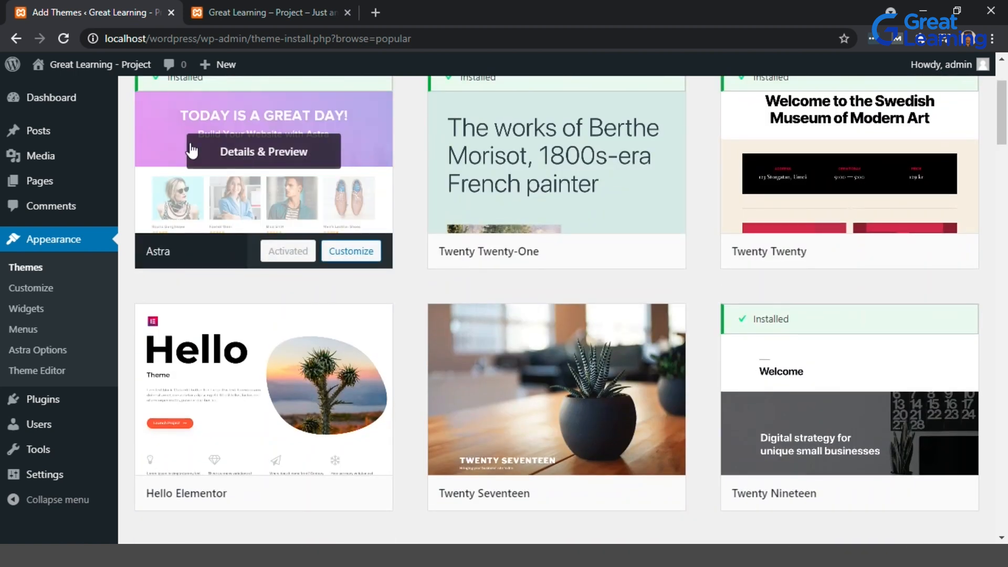
left_click(285, 6)
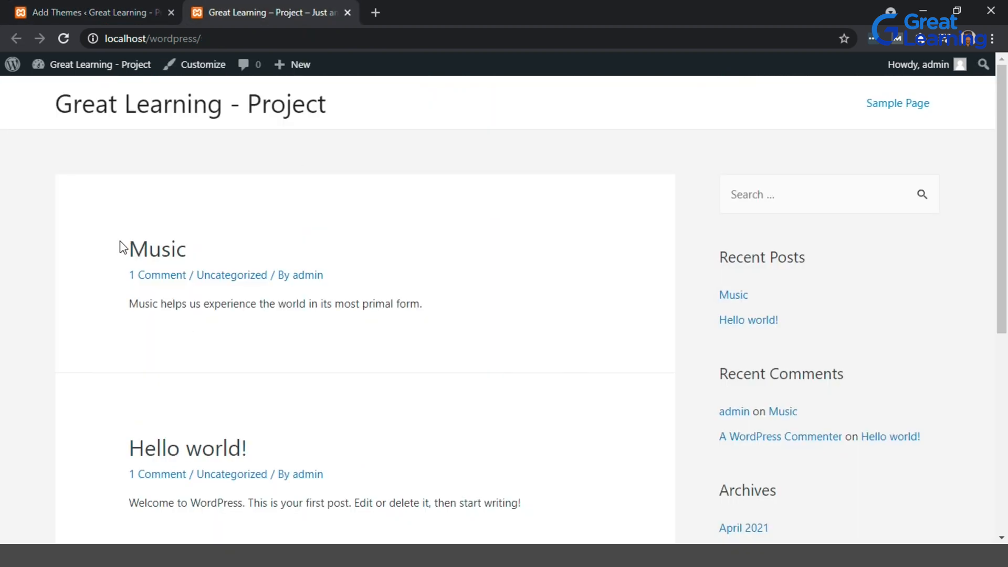
scroll(108, 193, "down", 1)
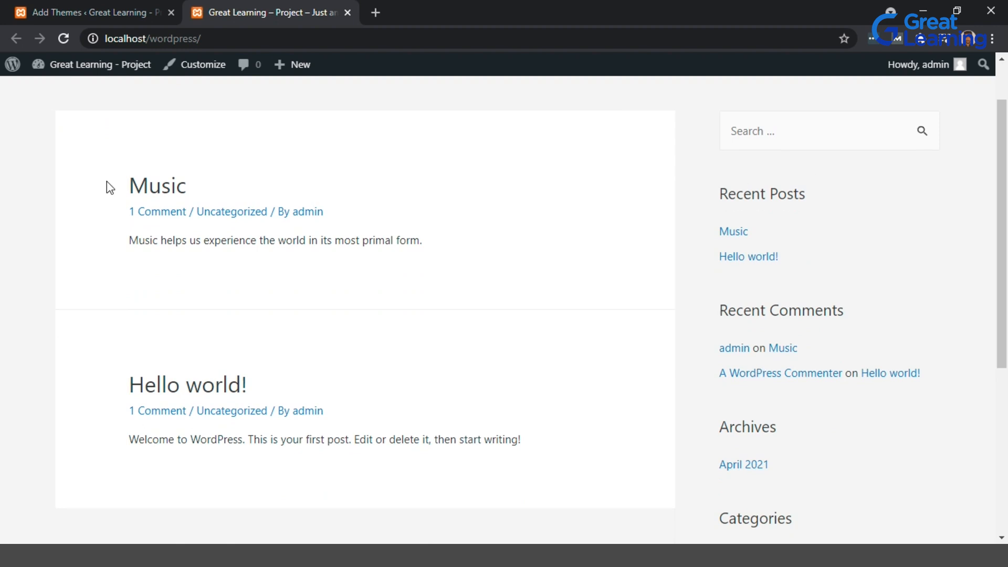
scroll(109, 186, "up", 1)
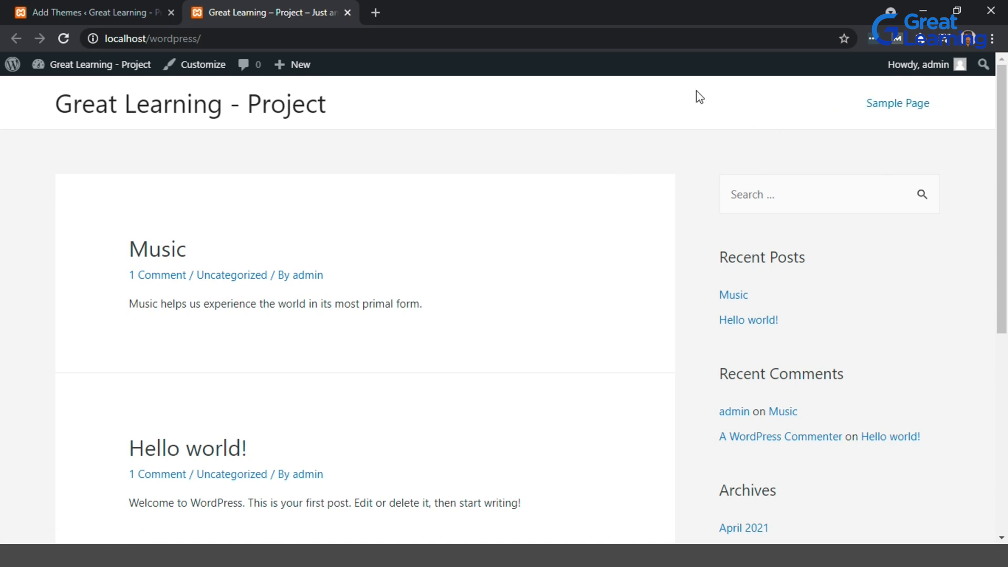
scroll(677, 224, "down", 1)
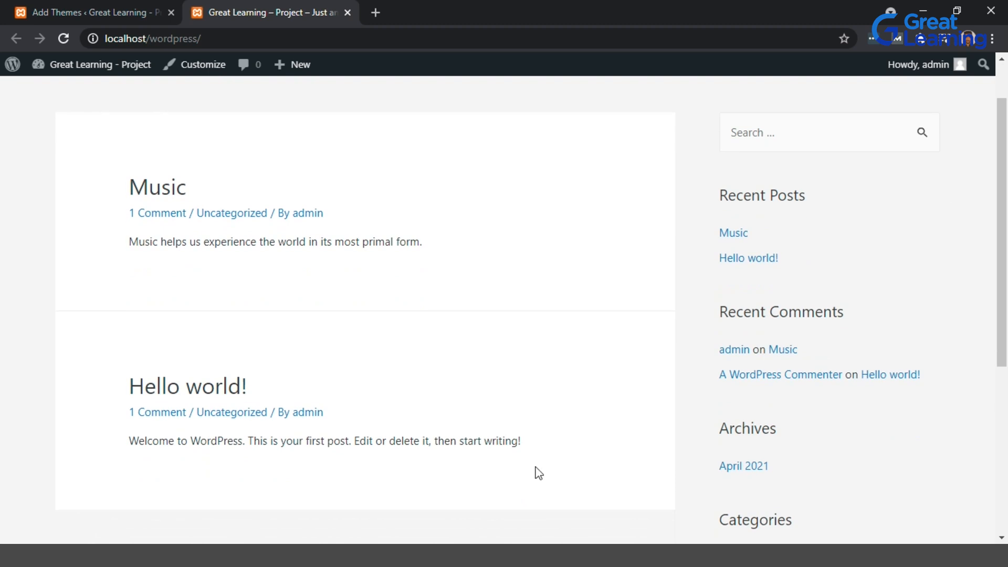
scroll(483, 491, "down", 5)
scroll(598, 495, "up", 6)
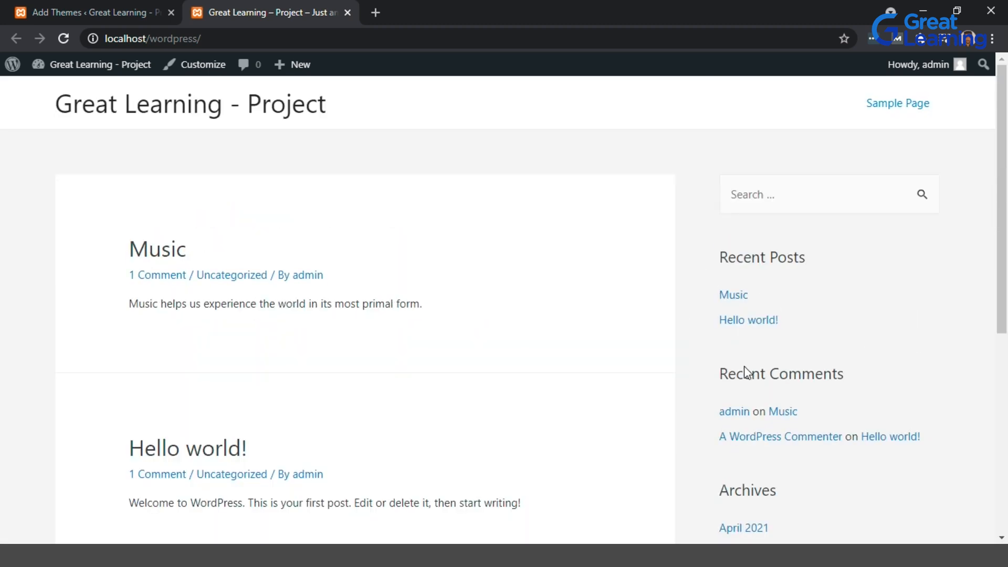
scroll(732, 357, "down", 3)
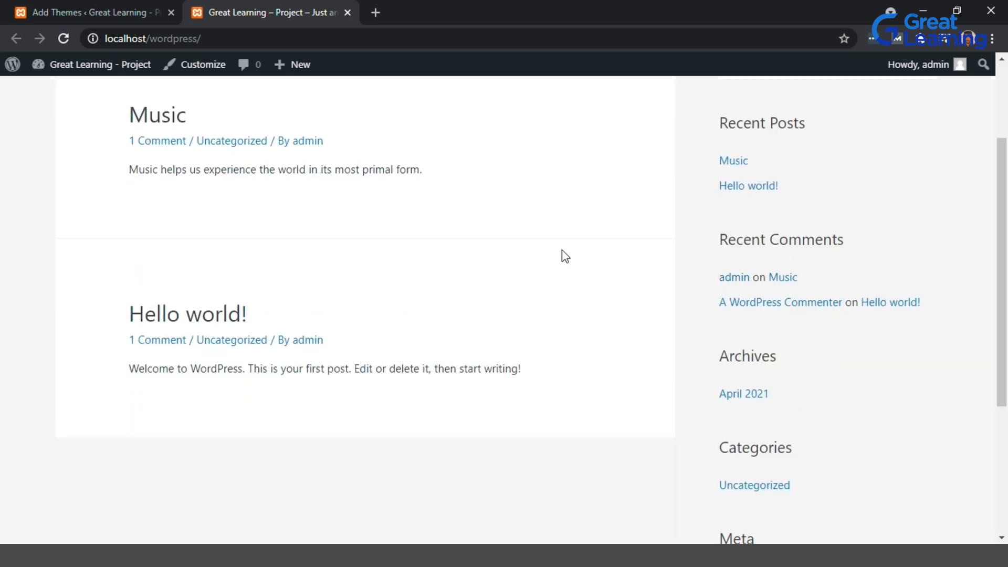
scroll(565, 256, "down", 4)
scroll(277, 190, "up", 5)
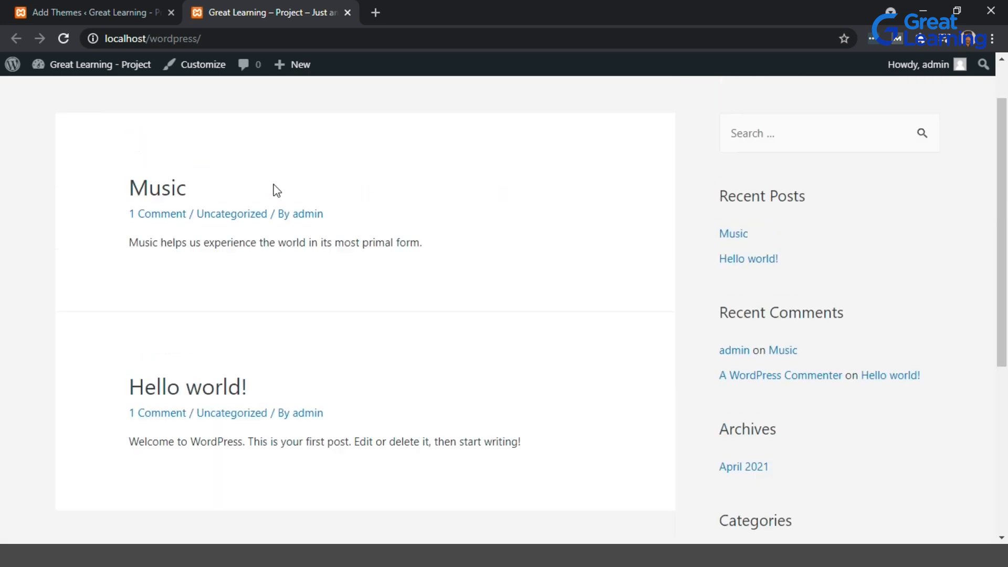
Open the Music post and scroll through its content and comment.
left_click(173, 193)
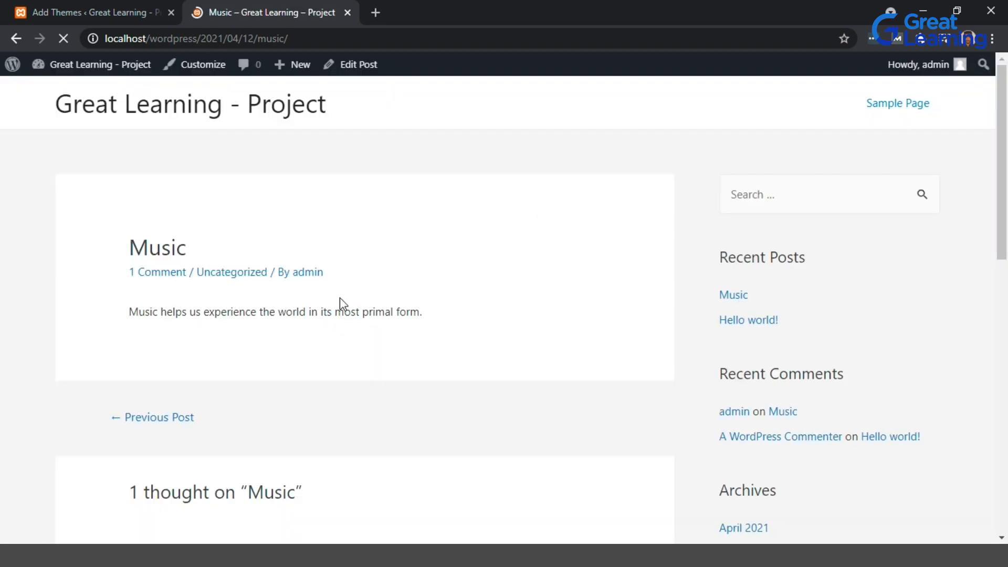
scroll(344, 434, "down", 3)
scroll(342, 434, "up", 2)
scroll(342, 434, "down", 4)
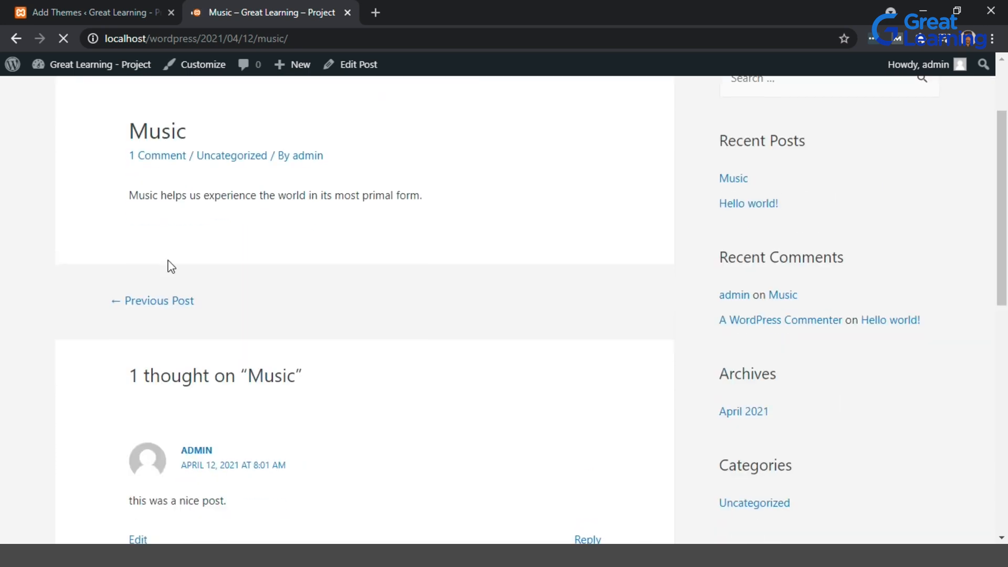
scroll(333, 191, "down", 2)
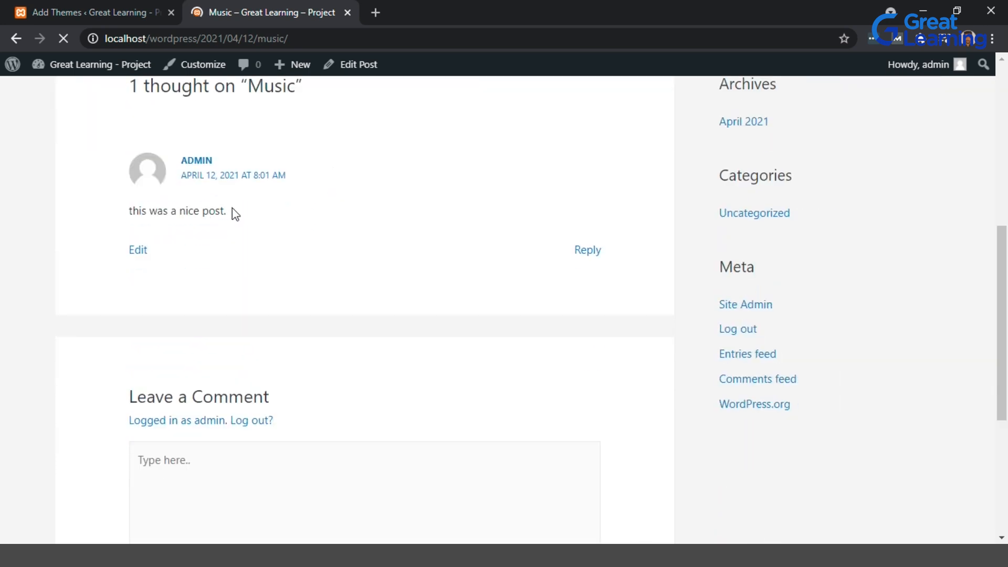
scroll(232, 214, "up", 8)
Open the Astra theme's Details & Preview in the theme directory, read its description, and close it.
left_click(138, 7)
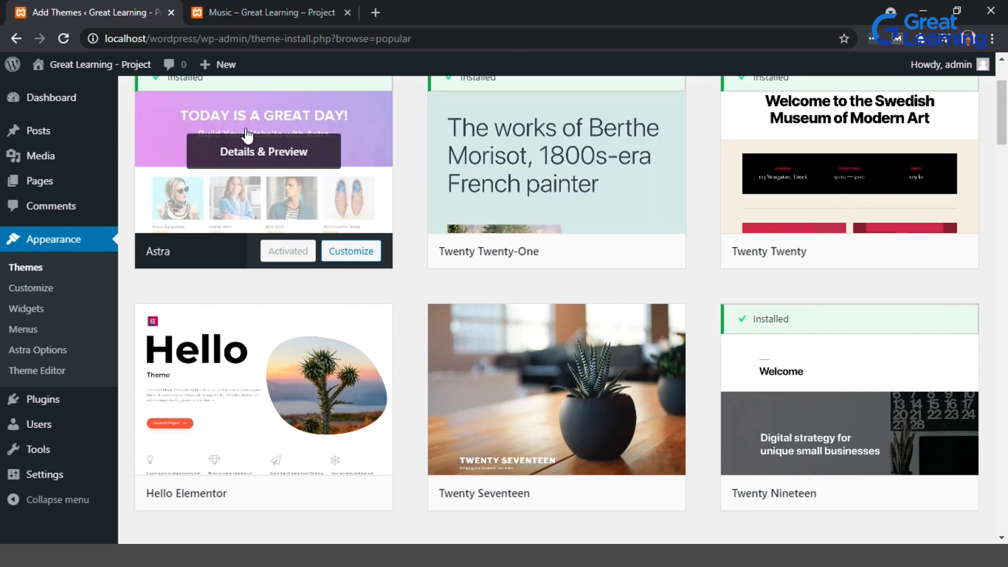
left_click(288, 167)
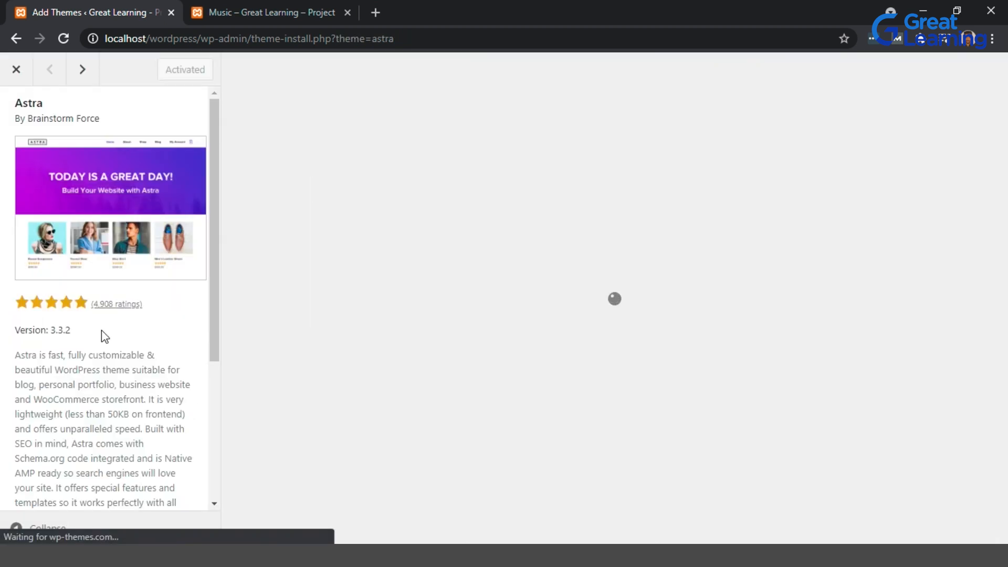
scroll(101, 336, "down", 2)
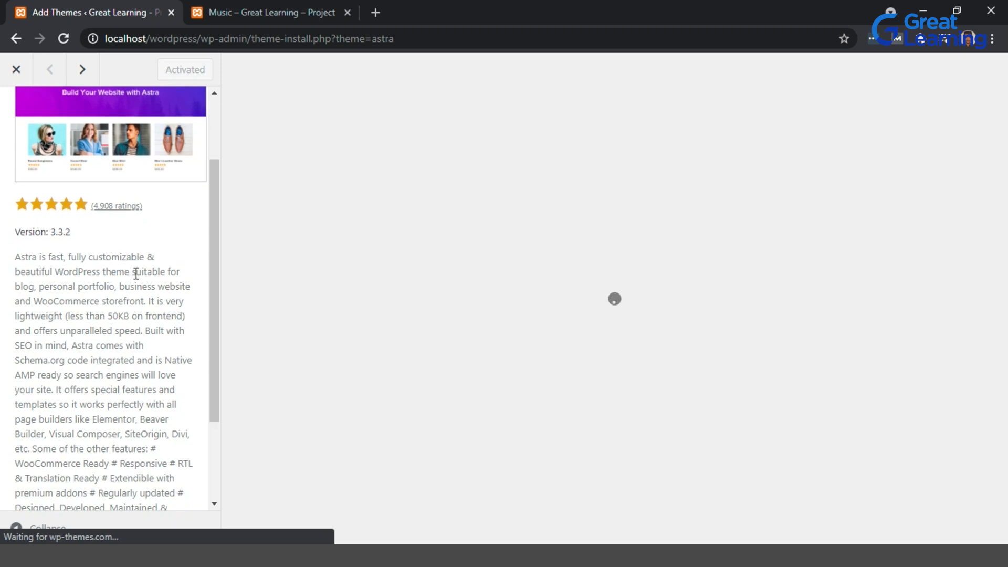
scroll(136, 274, "down", 1)
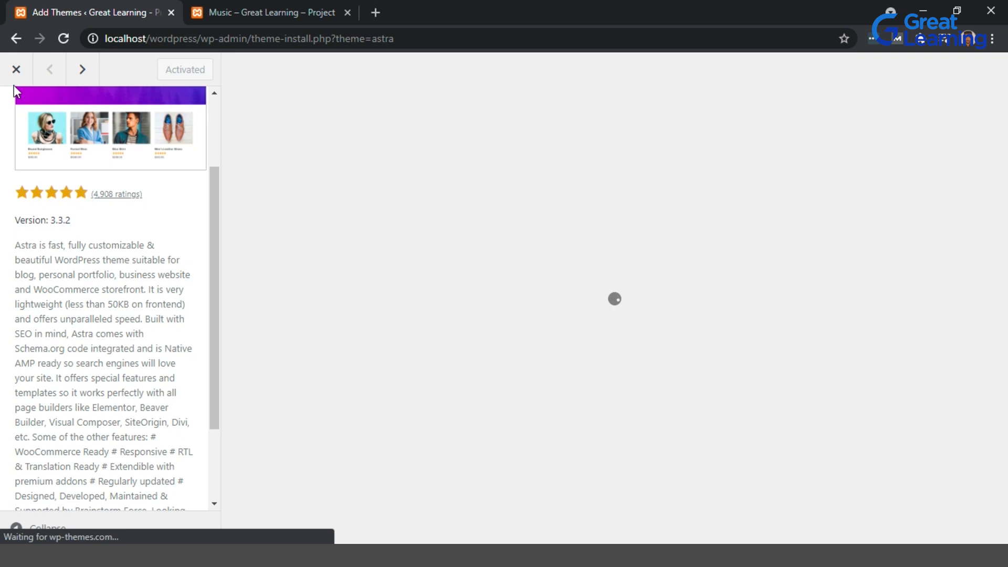
left_click(16, 70)
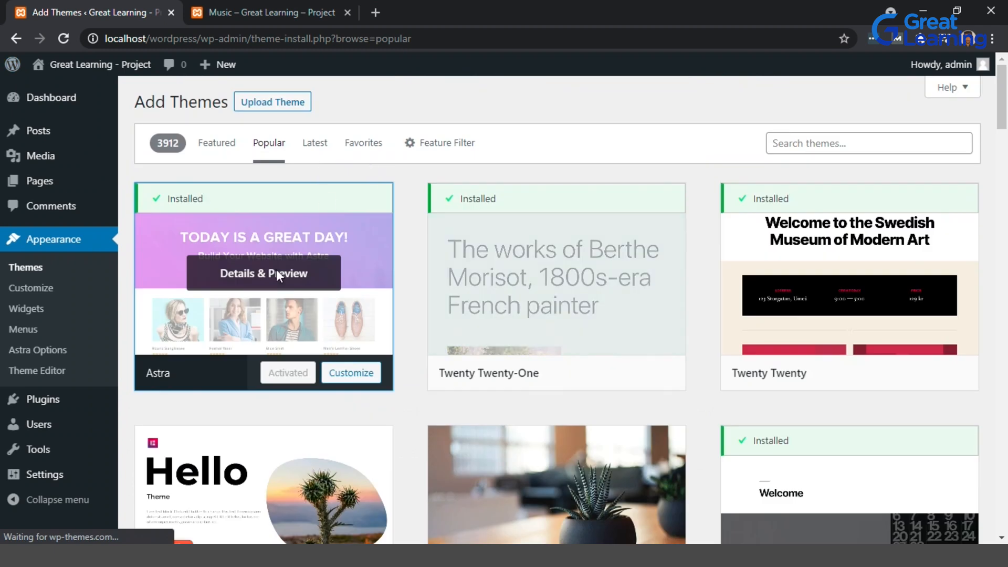
left_click(268, 14)
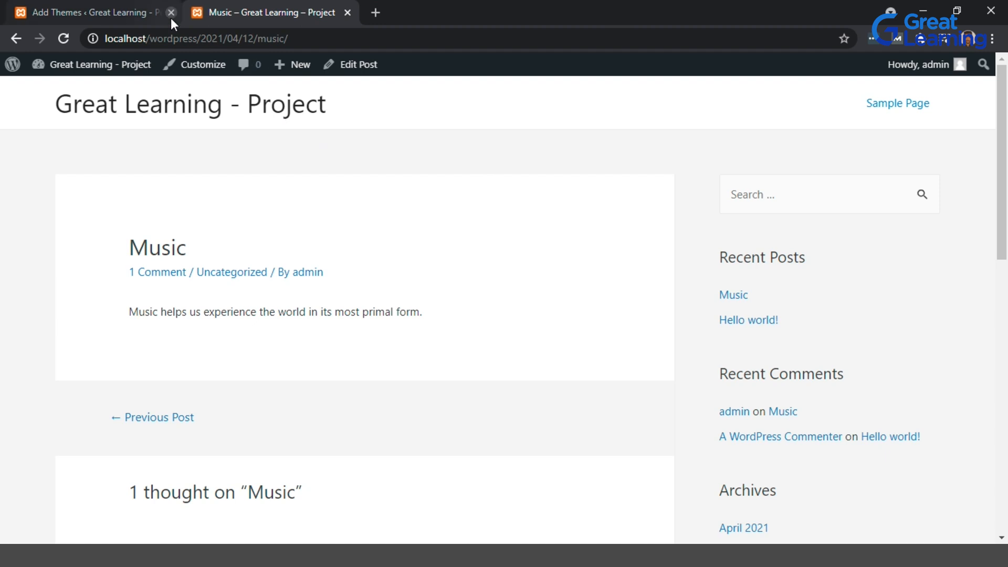
left_click(115, 3)
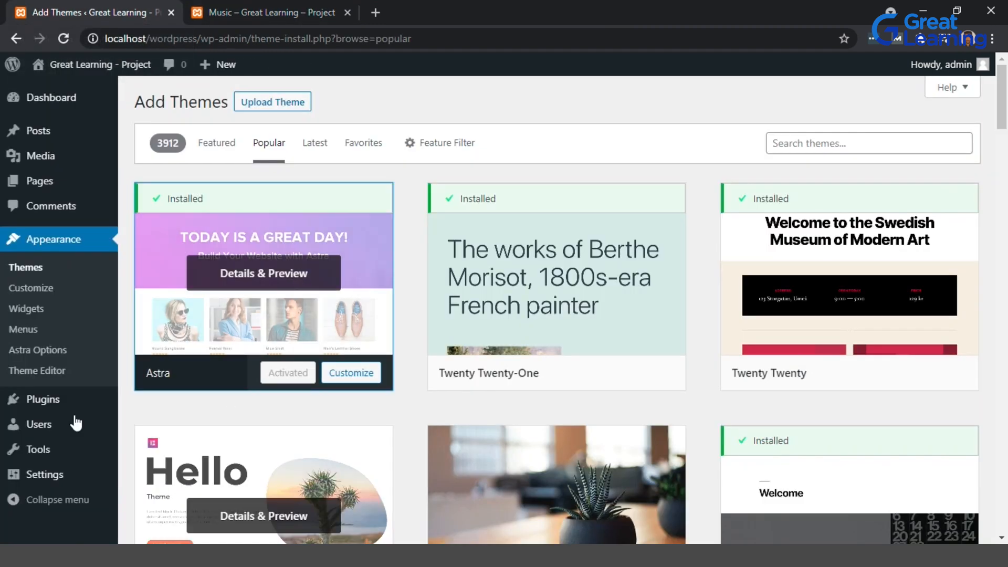
Open the Plugins page and go to adding a new plugin.
left_click(56, 402)
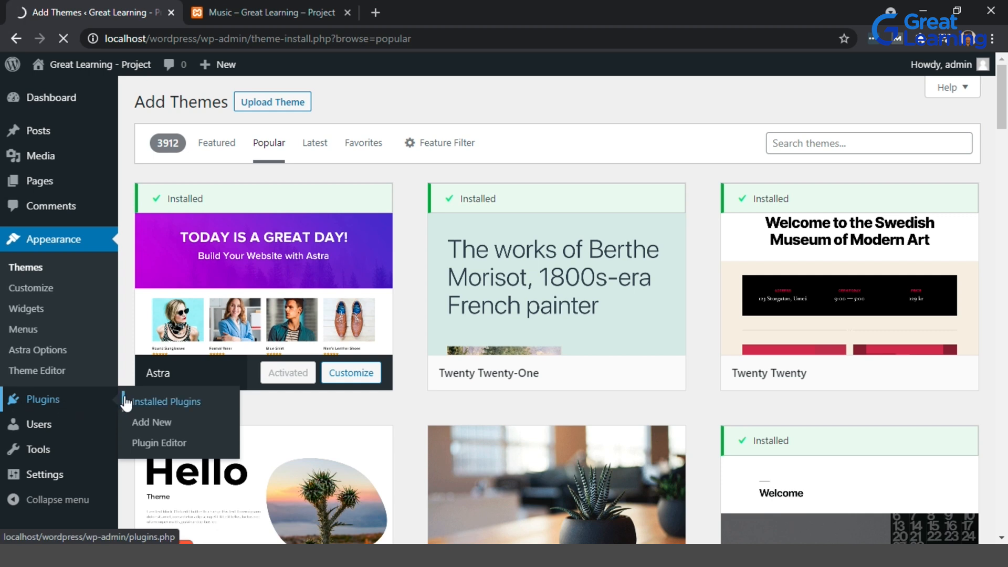
mouse_move(535, 349)
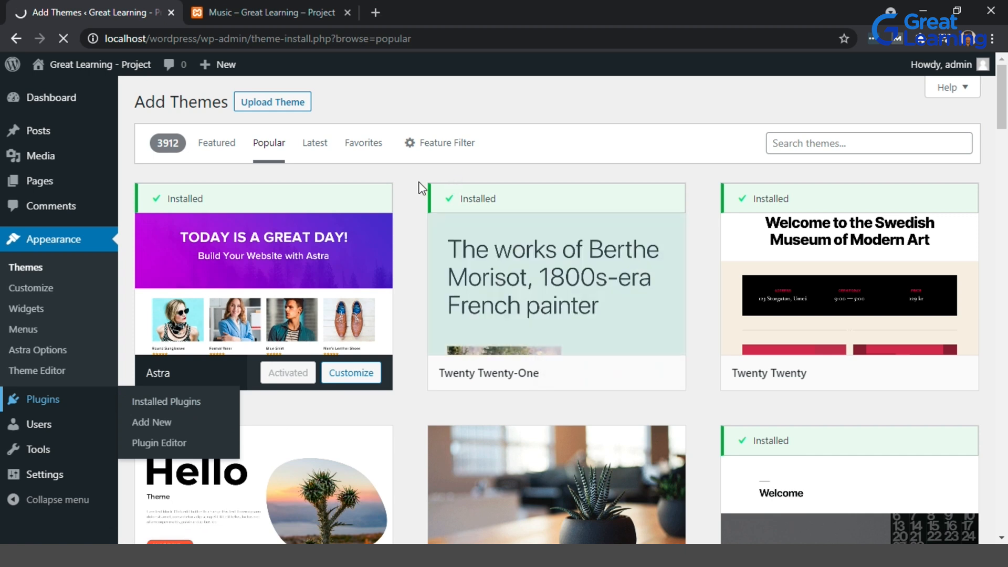
left_click(306, 4)
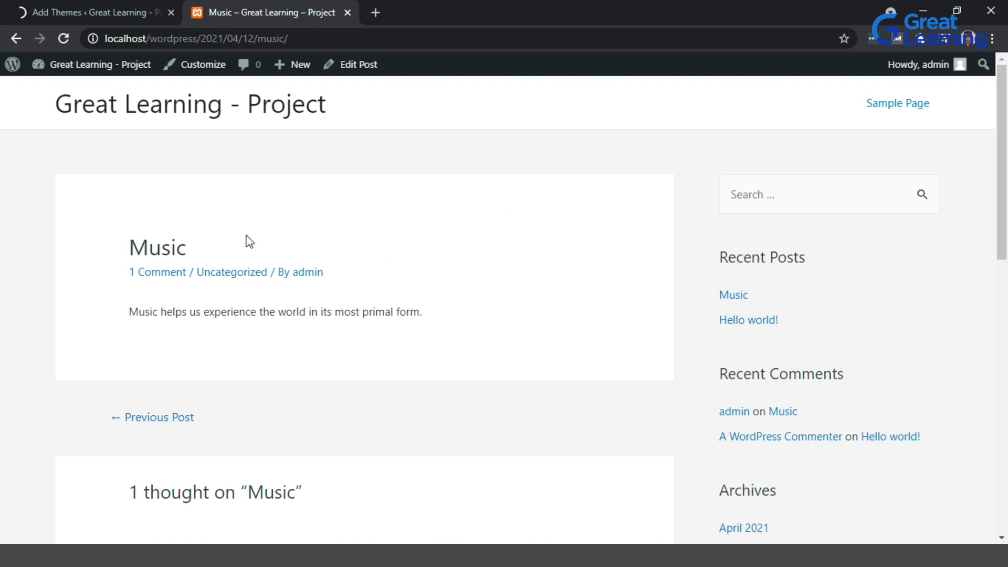
left_click(128, 5)
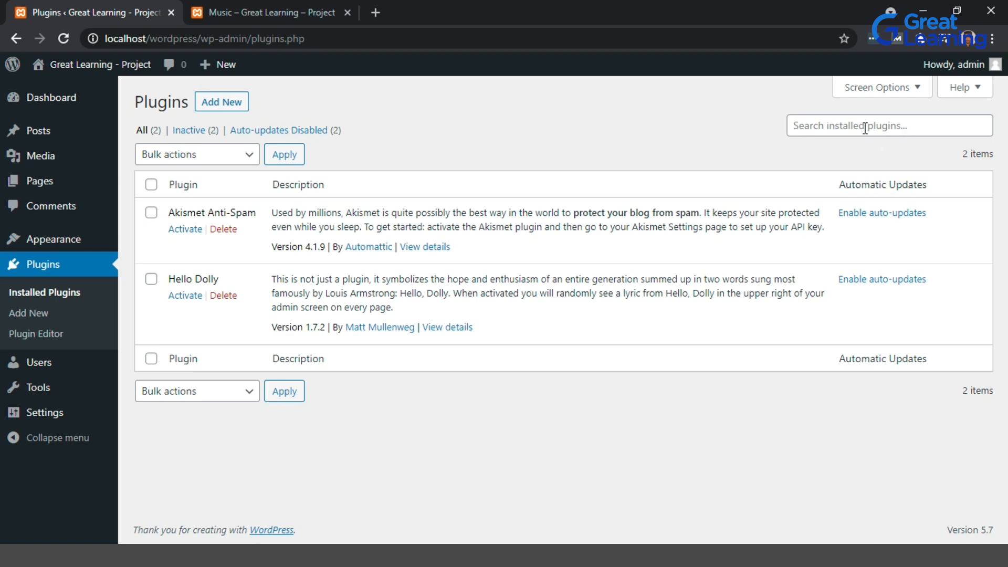
left_click(233, 109)
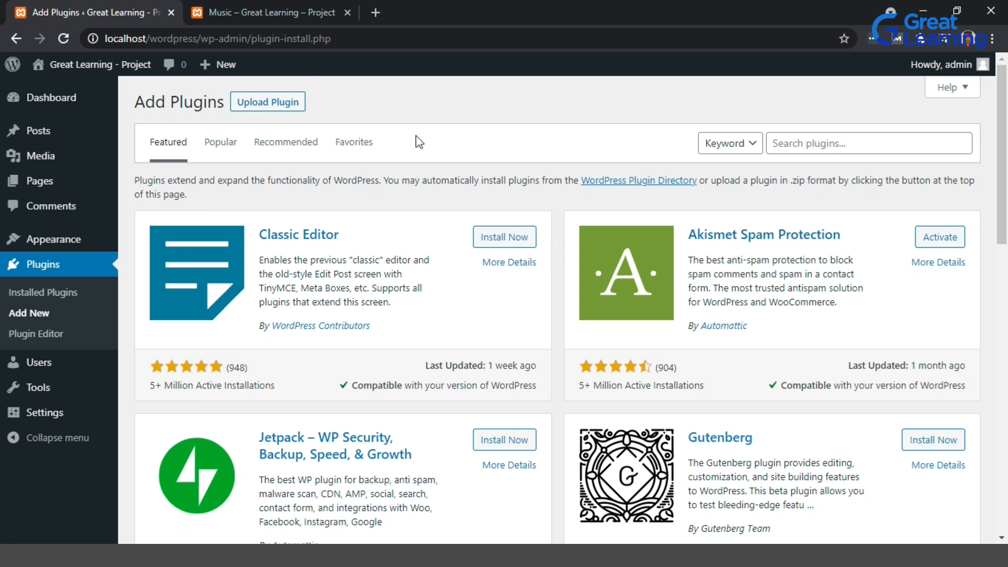
Browse the Featured and Popular plugin lists and search the plugin directory for "template".
scroll(572, 356, "down", 3)
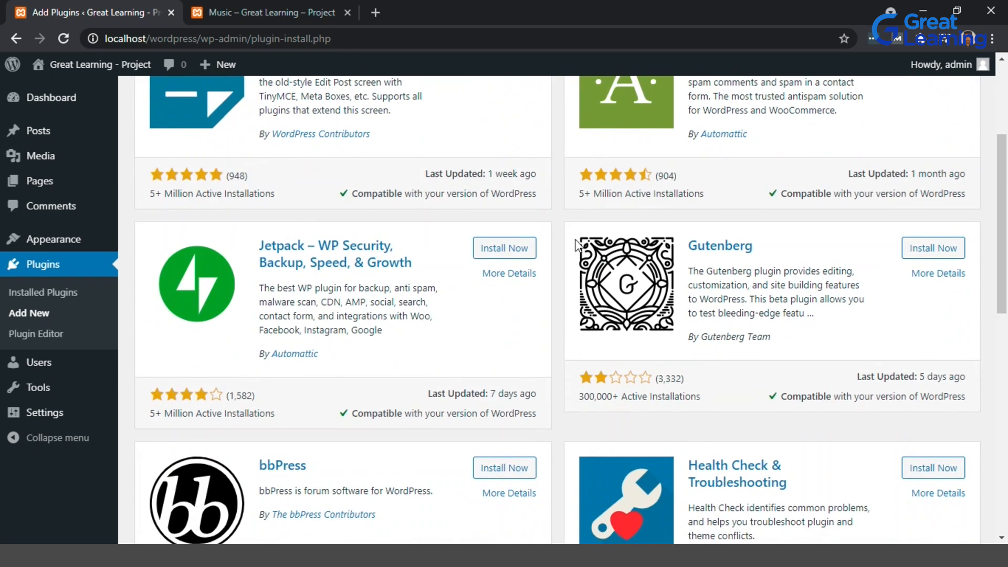
scroll(575, 247, "up", 3)
scroll(575, 243, "down", 3)
scroll(575, 243, "up", 3)
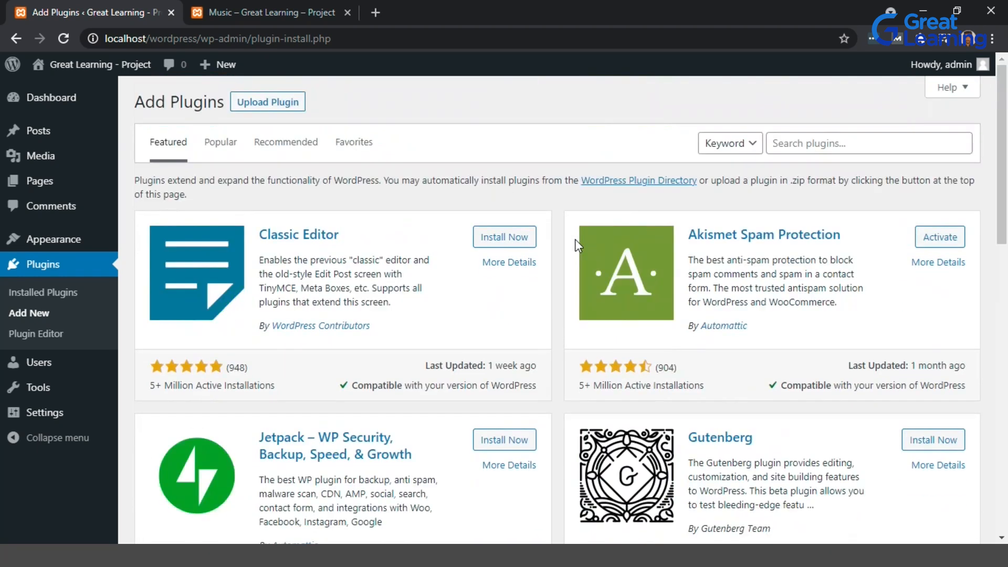
left_click(219, 145)
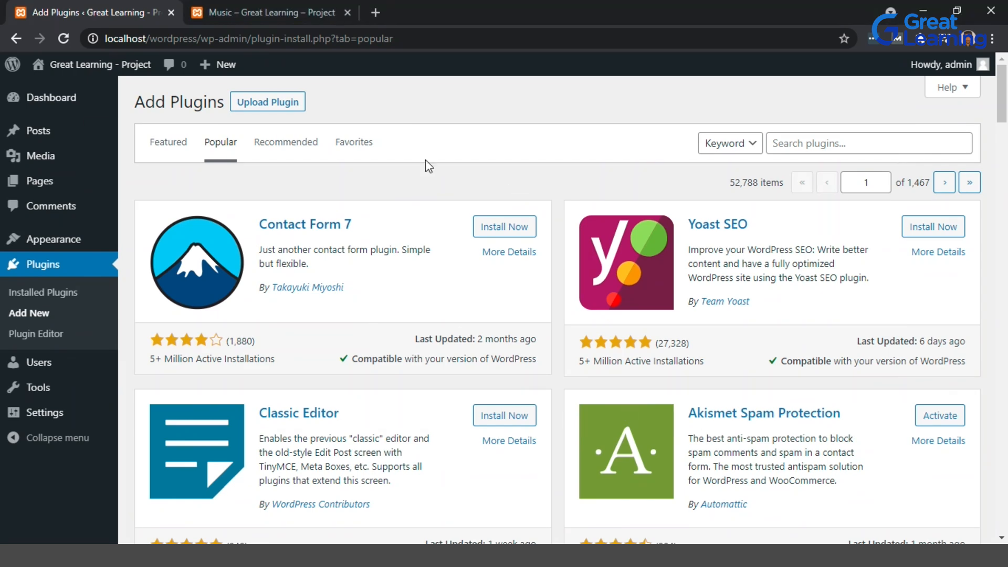
left_click(809, 145)
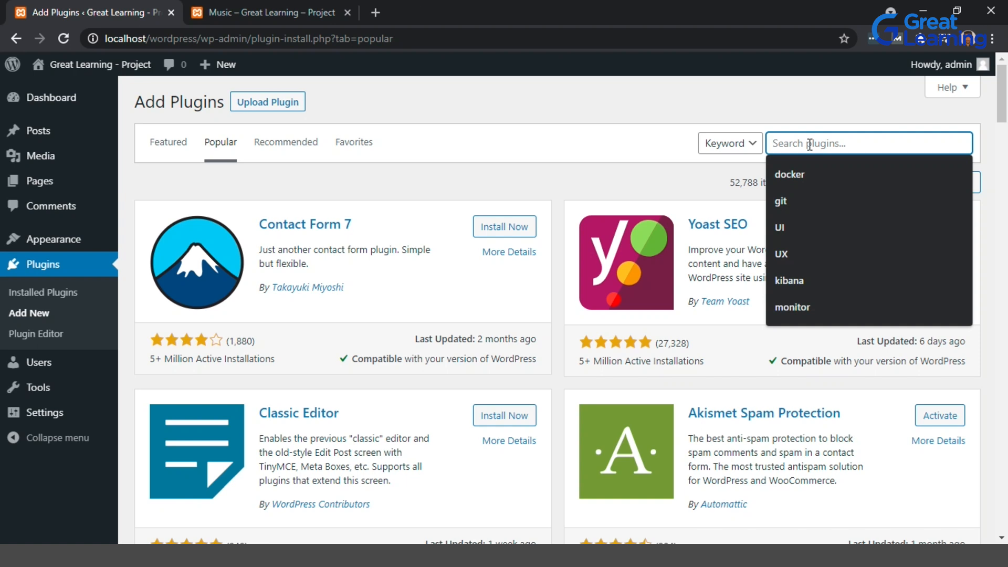
type("template")
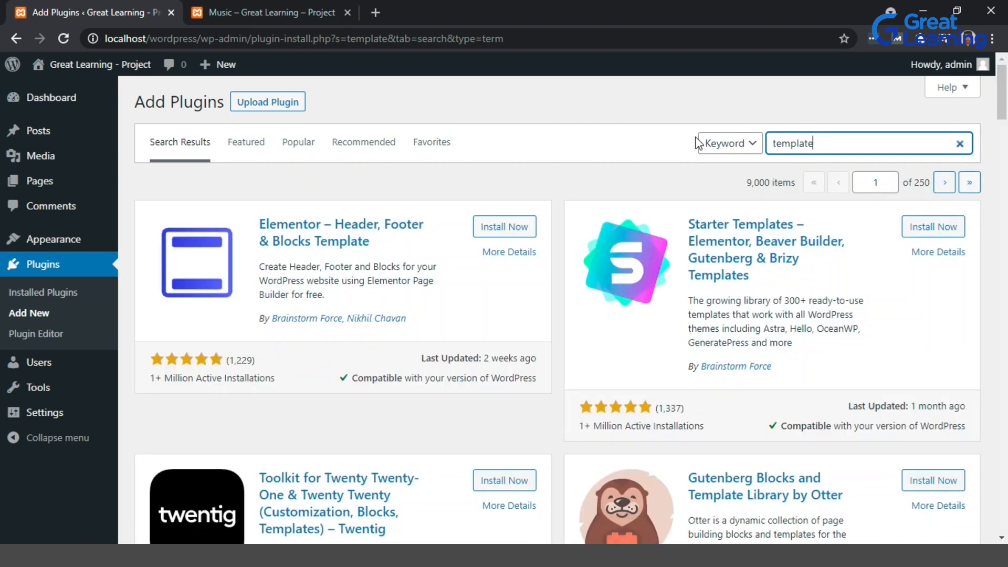
Install and activate the Starter Templates plugin.
left_click(241, 12)
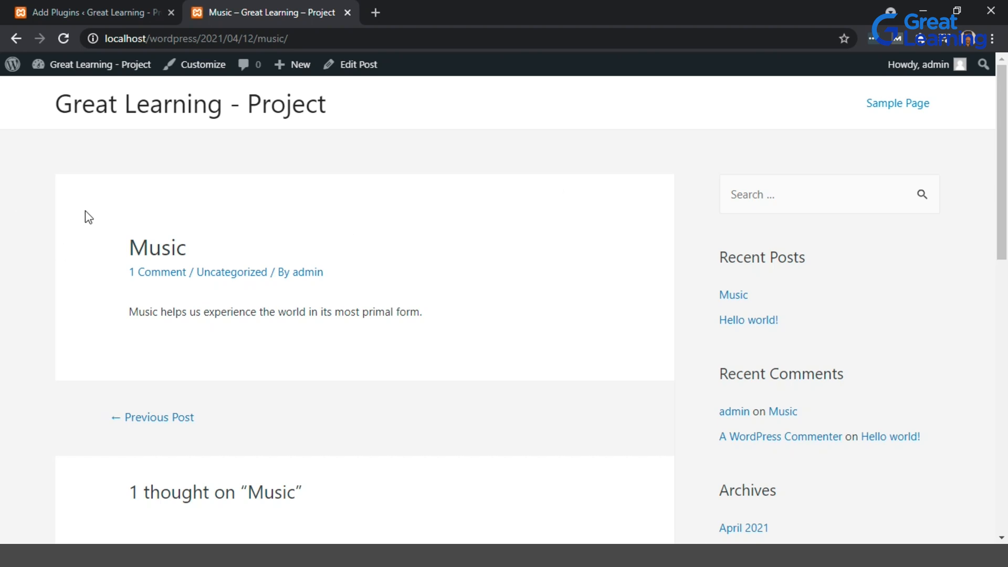
left_click(131, 7)
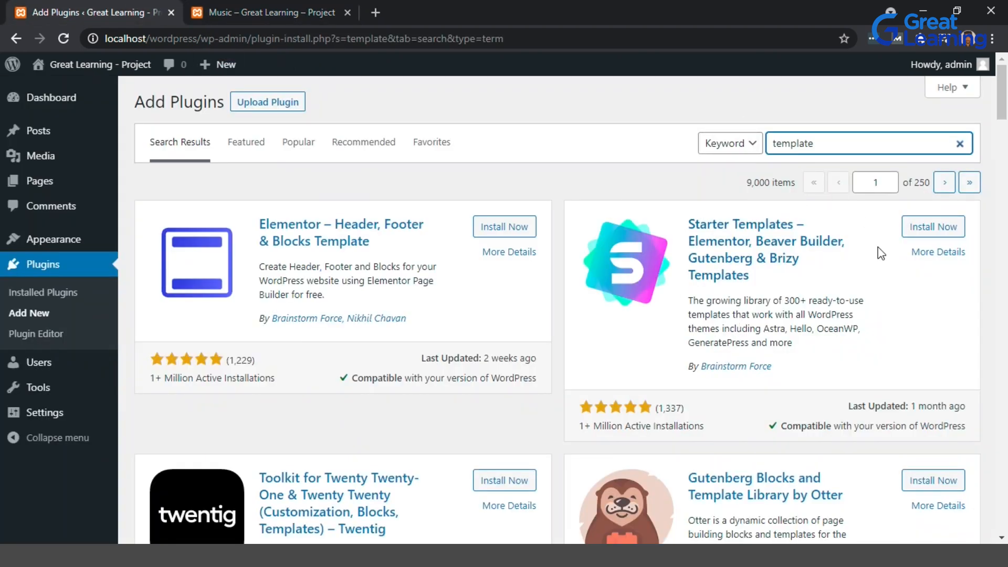
left_click(935, 231)
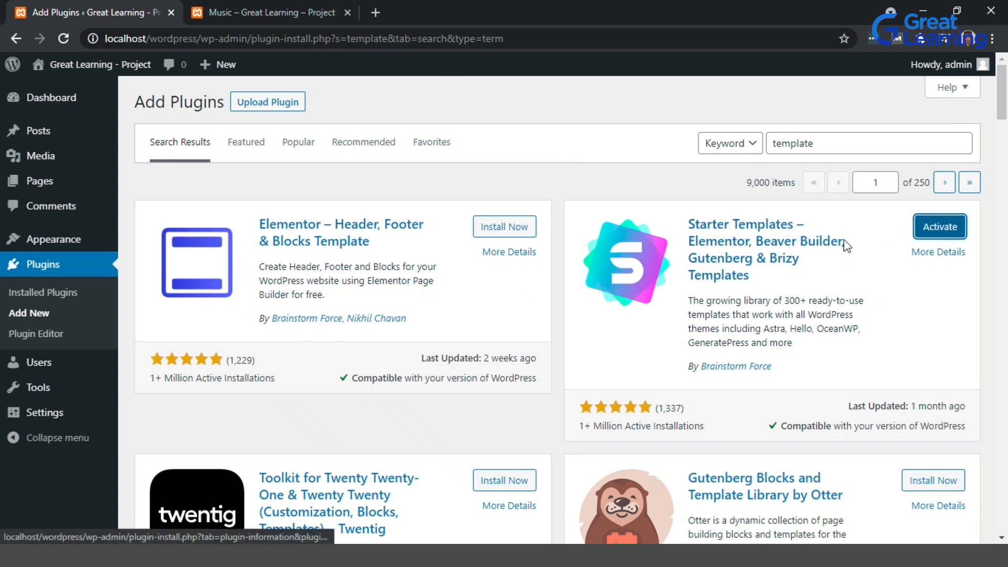
left_click(945, 227)
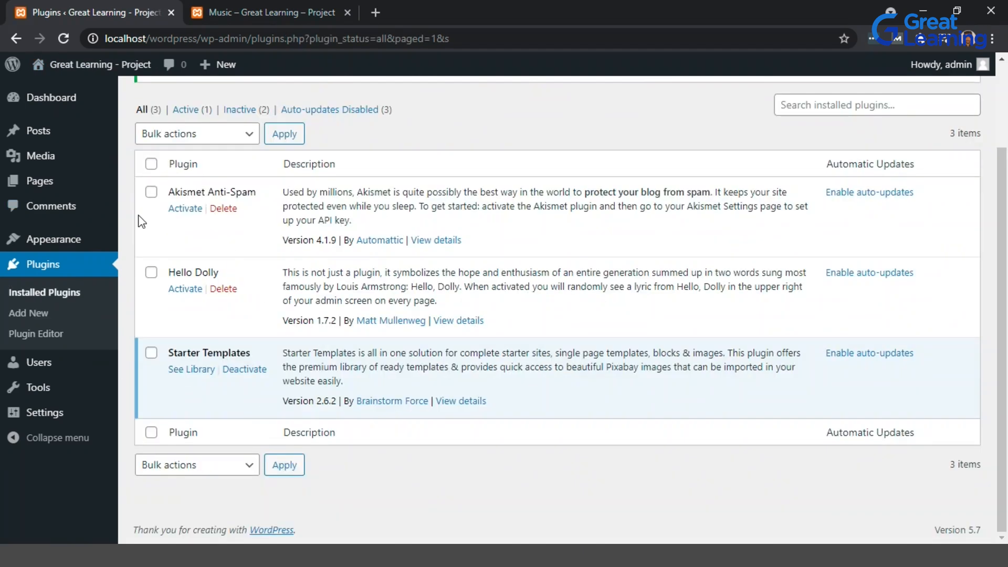
Open the Starter Templates library and choose Elementor as the page builder.
left_click(178, 371)
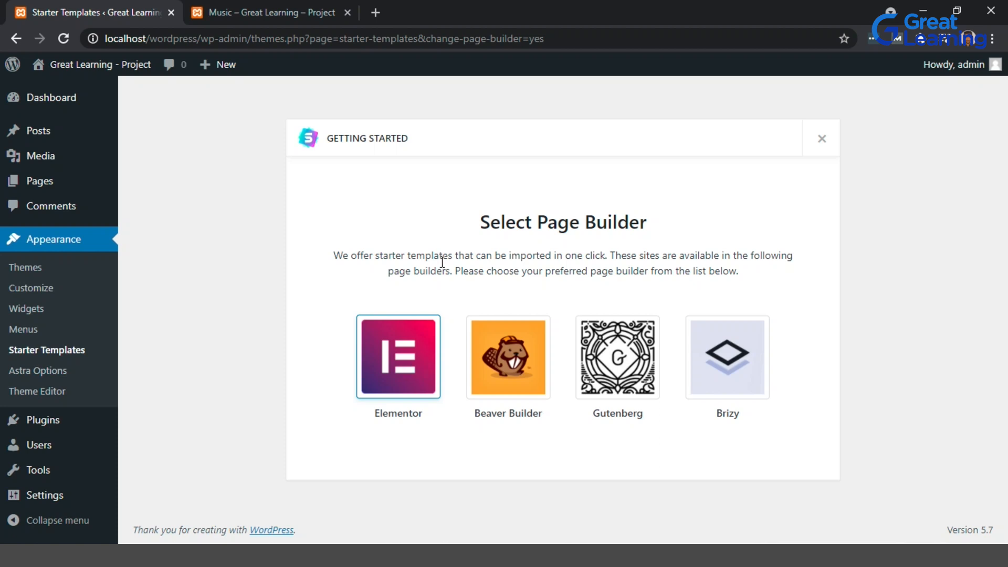
left_click(389, 344)
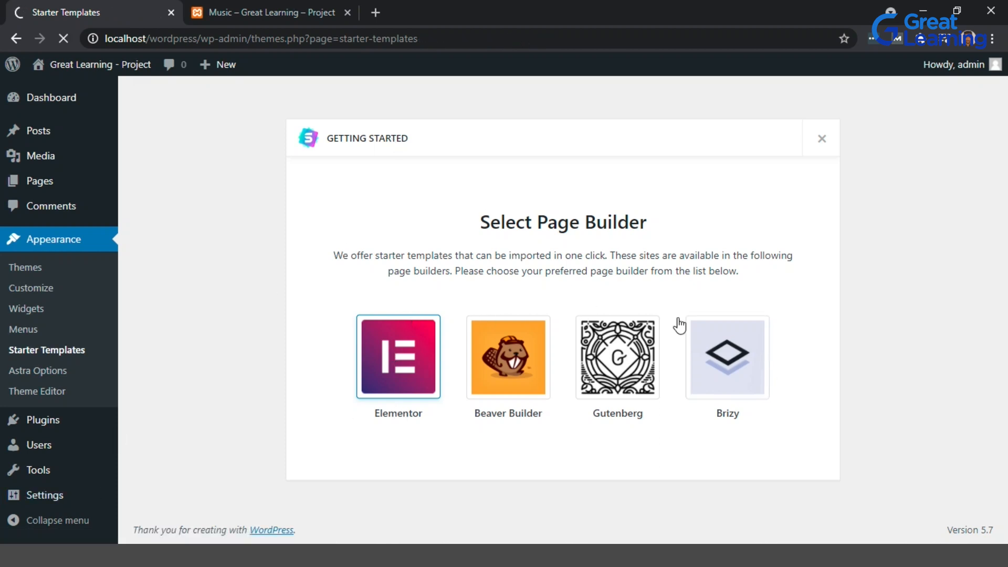
left_click(263, 12)
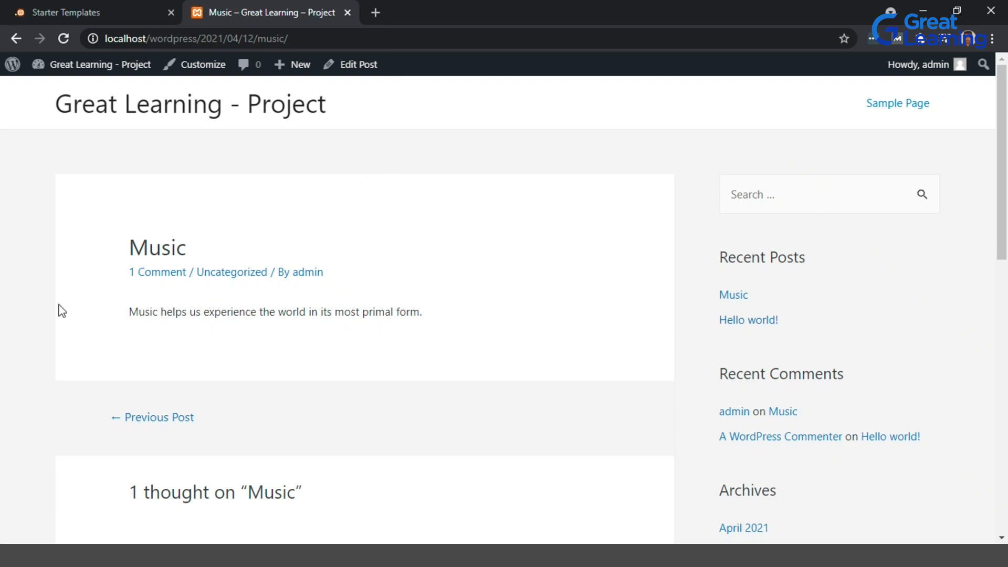
left_click(107, 8)
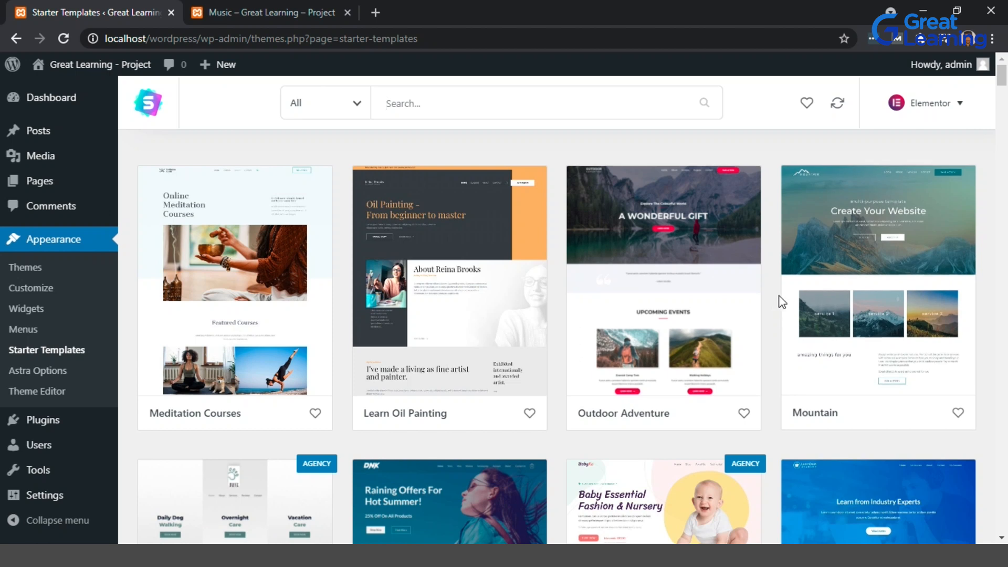
Scroll through the starter site templates in the library.
scroll(779, 303, "down", 2)
scroll(779, 299, "up", 2)
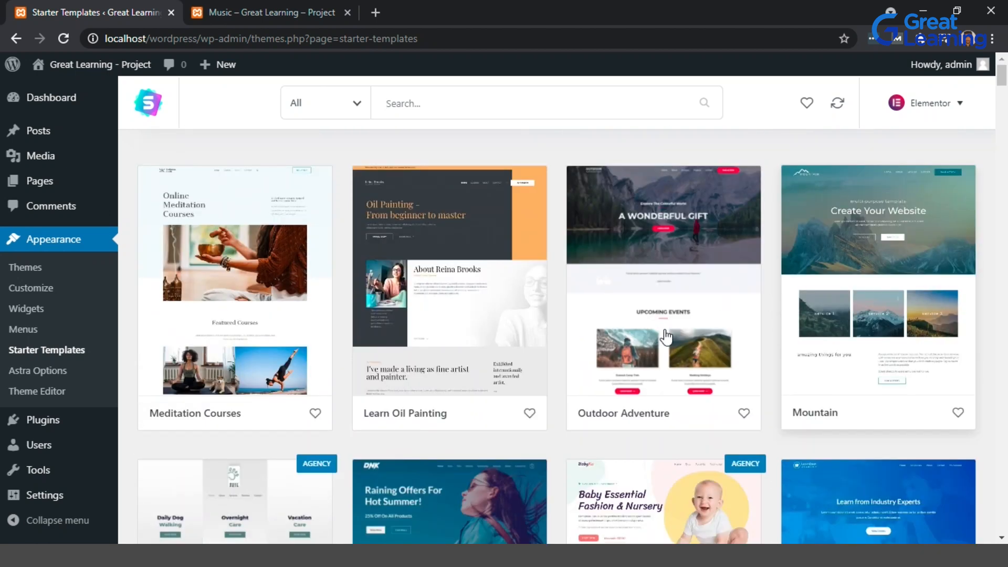
scroll(679, 244, "down", 6)
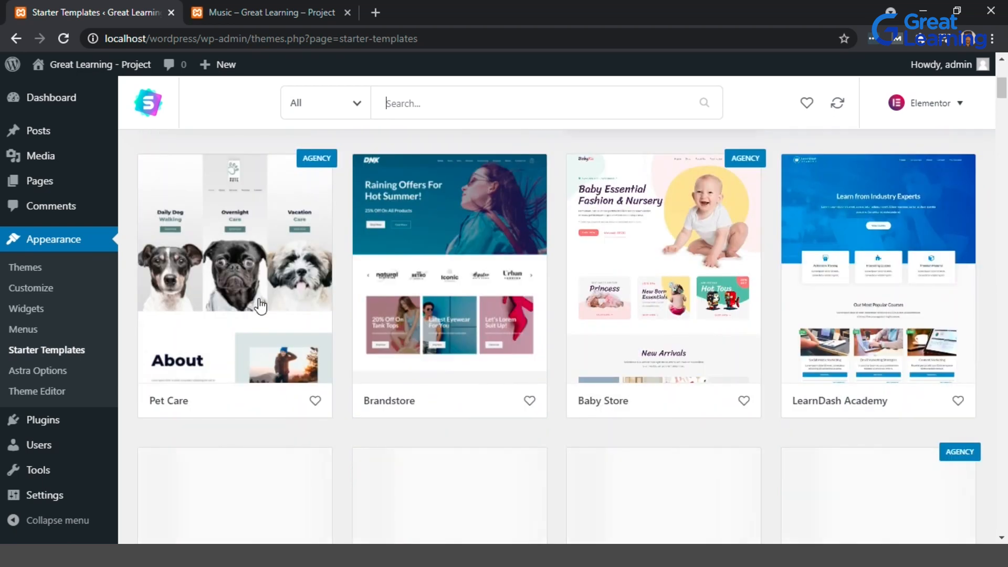
scroll(261, 304, "down", 4)
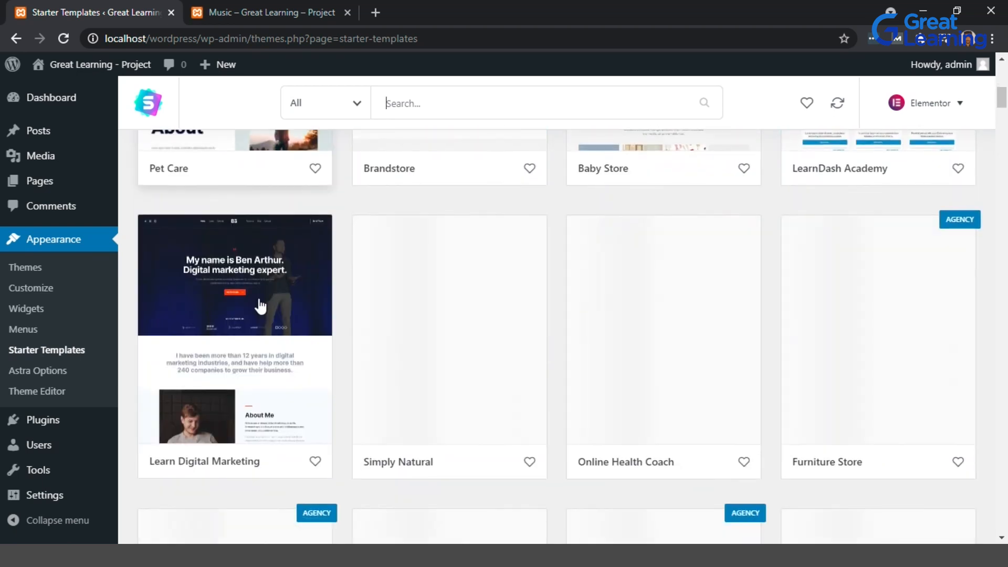
scroll(261, 306, "up", 4)
scroll(260, 306, "up", 3)
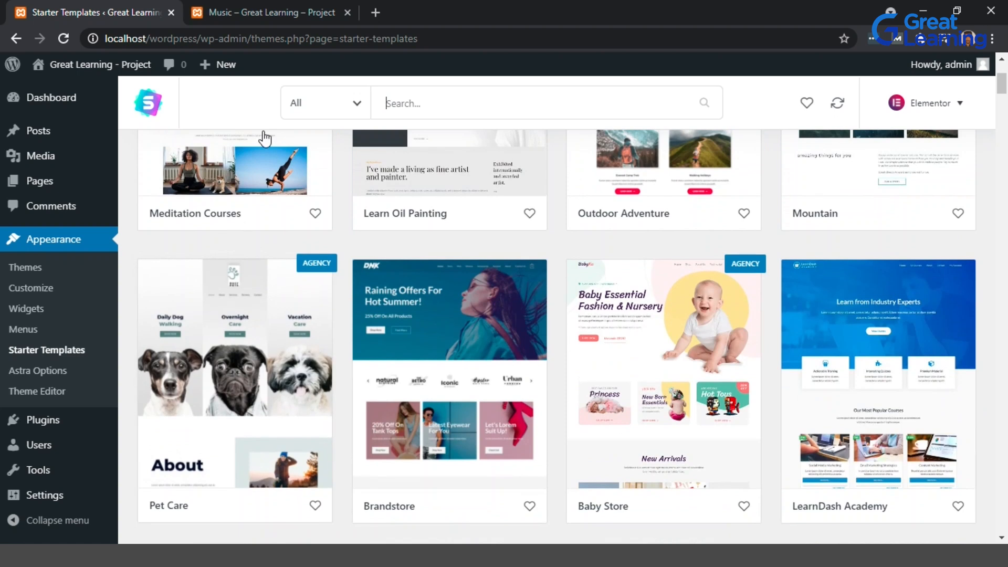
left_click(280, 7)
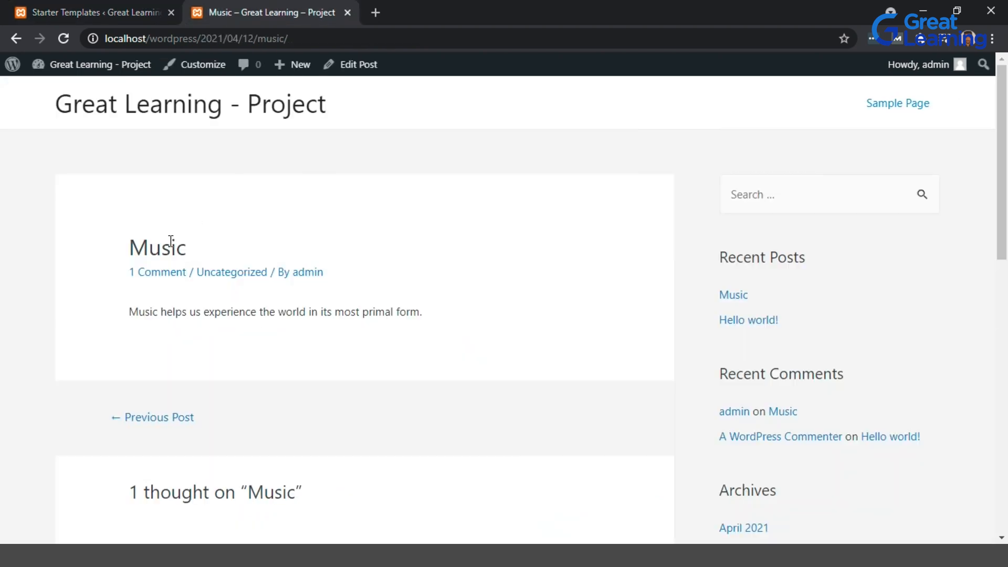
left_click_drag(132, 246, 205, 243)
left_click(106, 5)
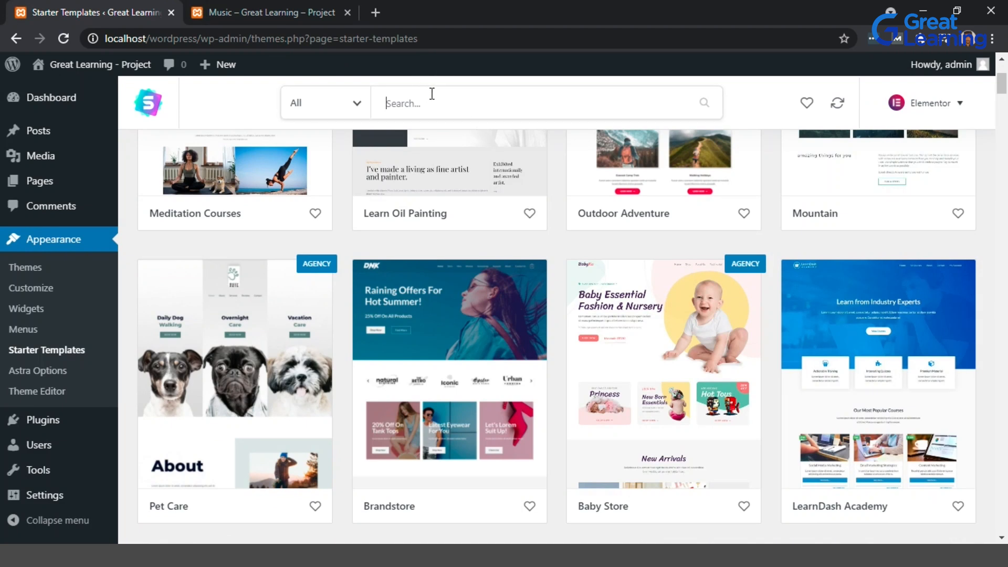
scroll(443, 191, "up", 4)
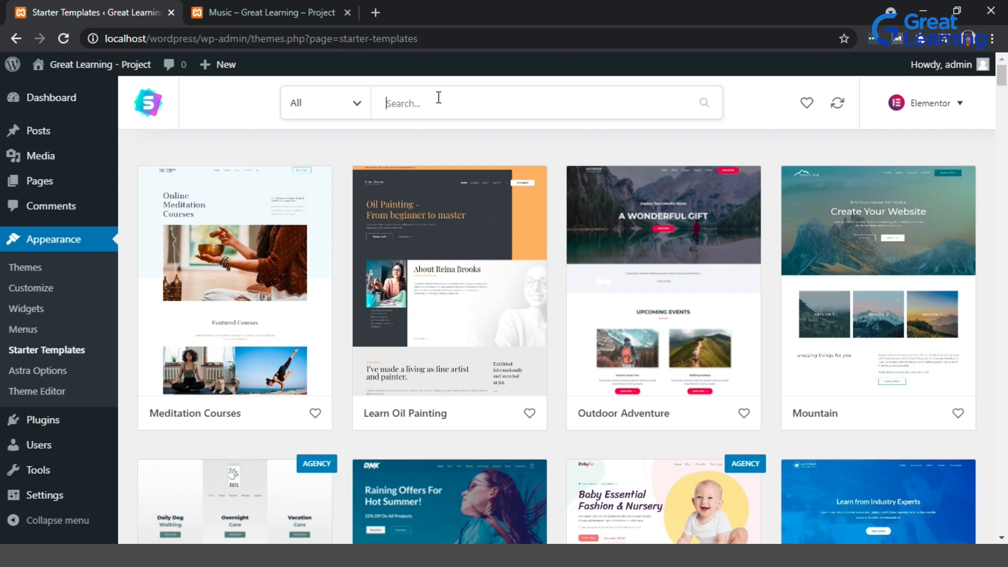
Search the starter templates for "music" and scroll through the matching site and page templates.
type("music")
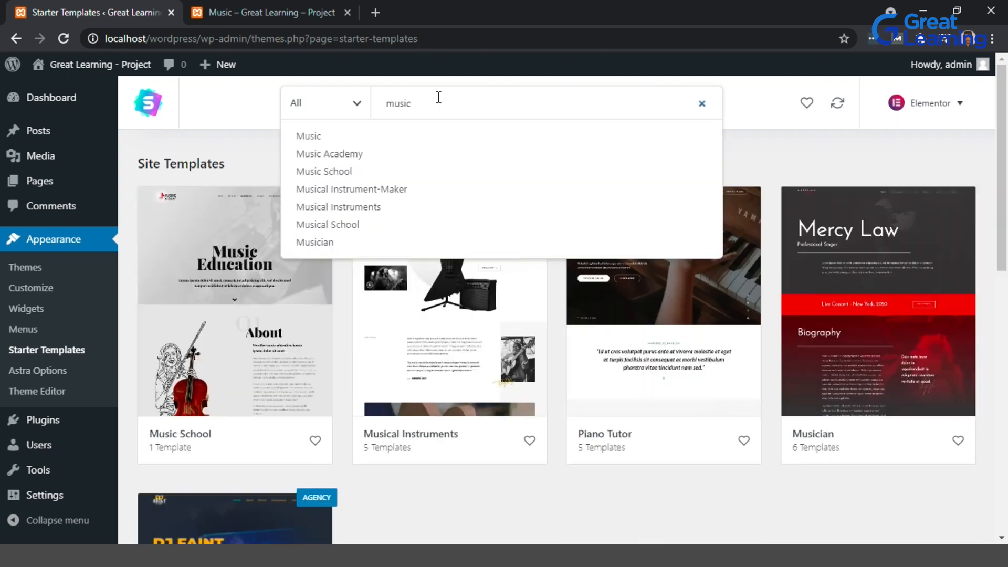
left_click(243, 149)
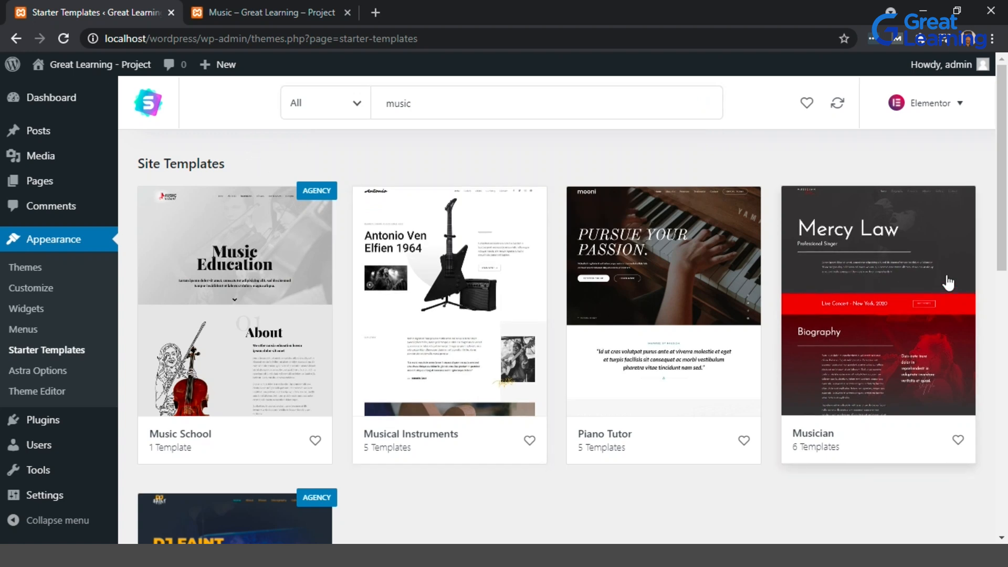
scroll(948, 281, "down", 4)
scroll(949, 281, "down", 3)
scroll(946, 275, "up", 5)
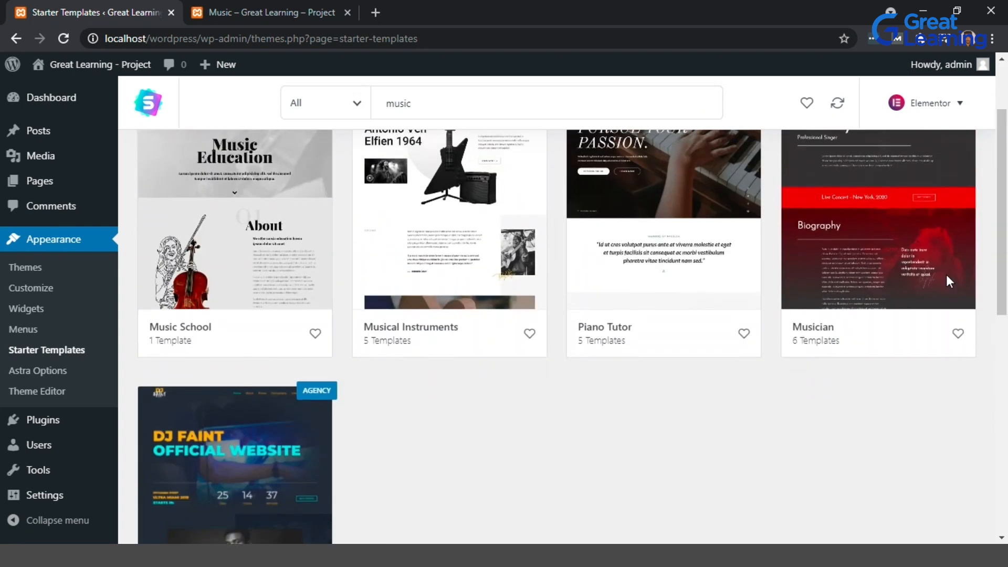
scroll(948, 282, "down", 10)
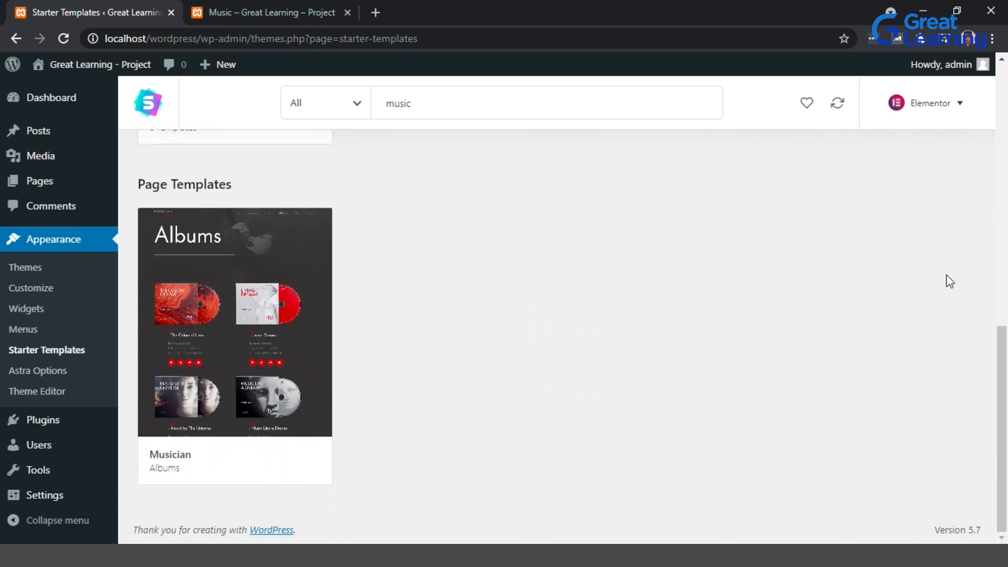
scroll(948, 281, "up", 10)
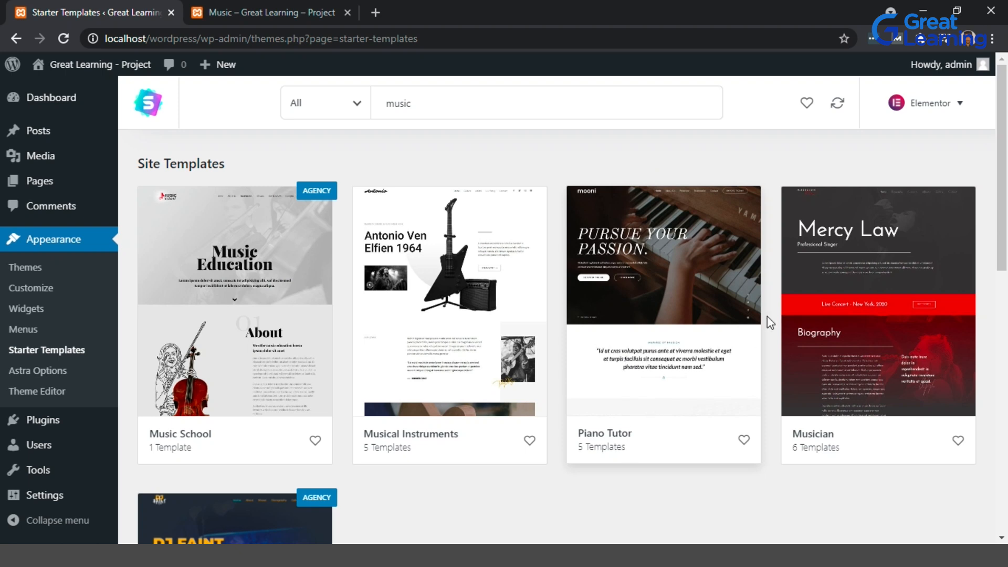
Open the Piano Tutor template and preview the Piano Tutor site in a new tab.
left_click(679, 306)
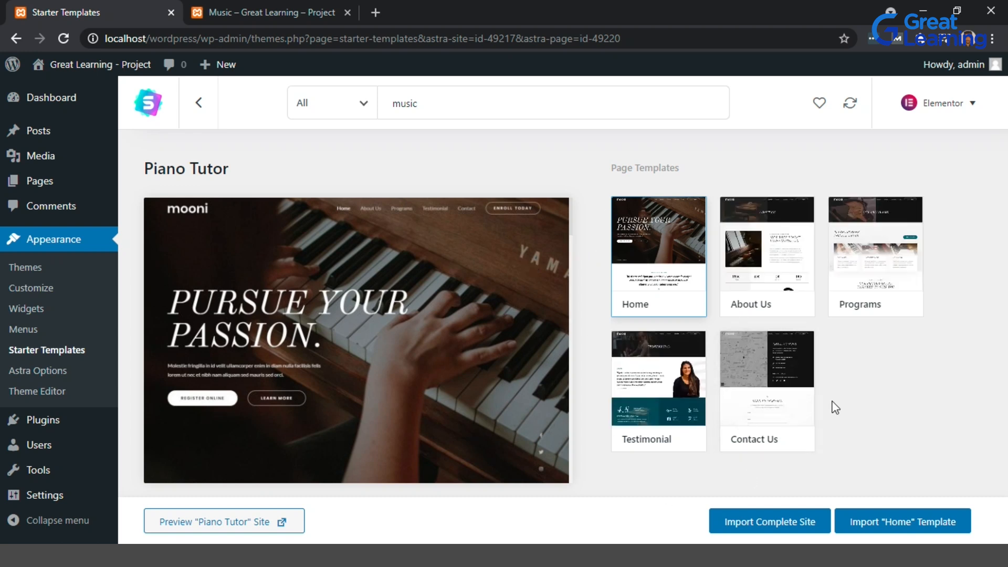
left_click(235, 520)
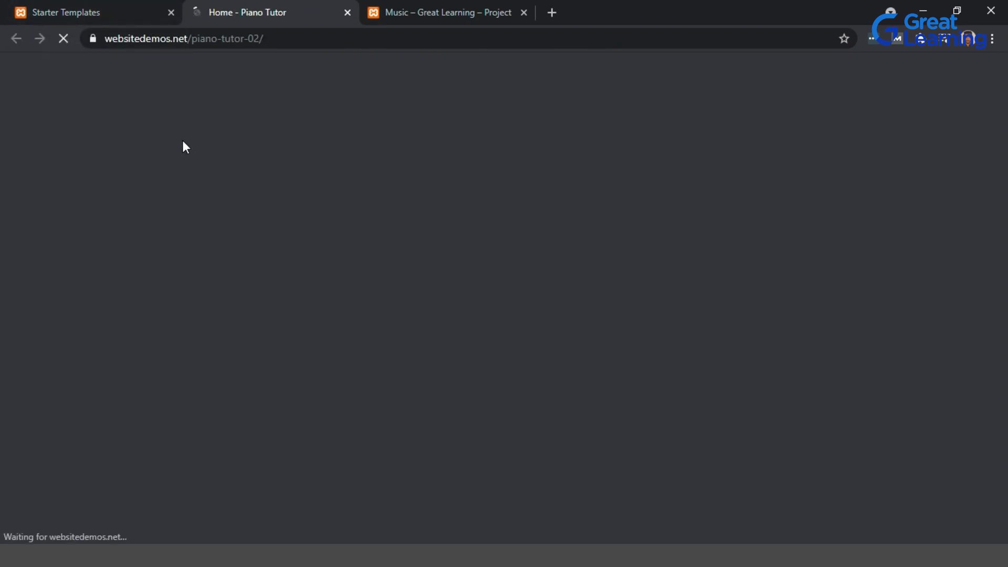
left_click(134, 3)
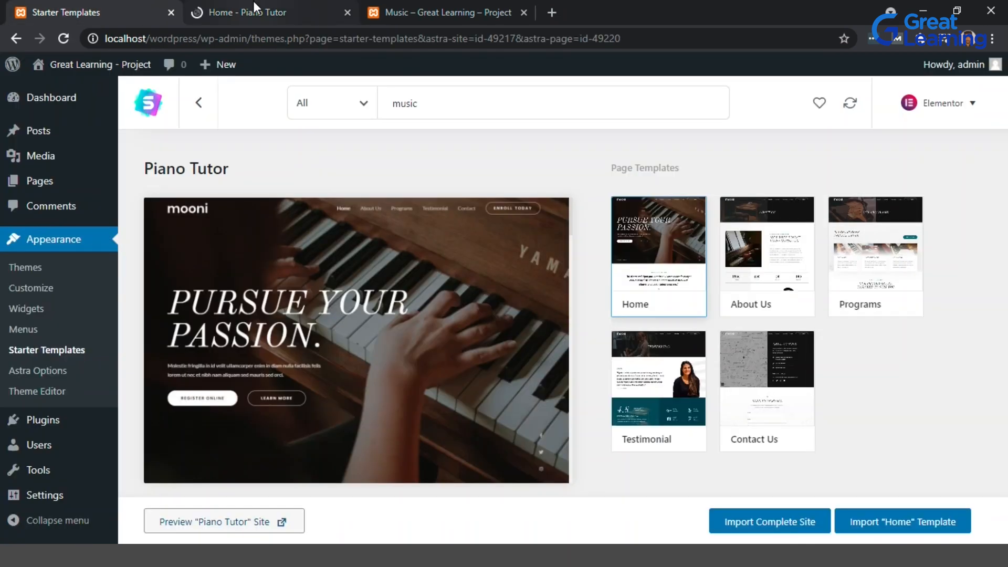
left_click_drag(461, 100, 372, 100)
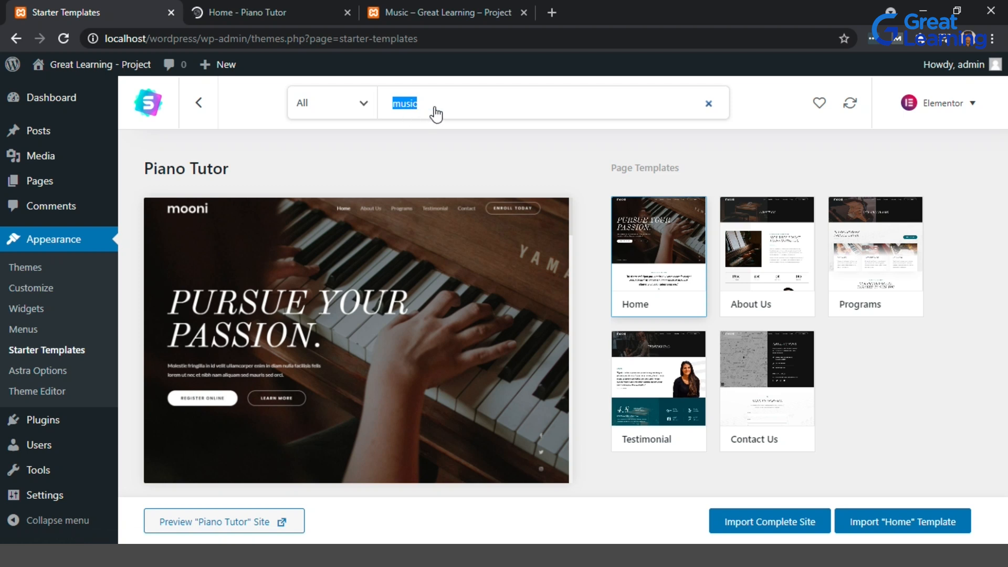
left_click(270, 6)
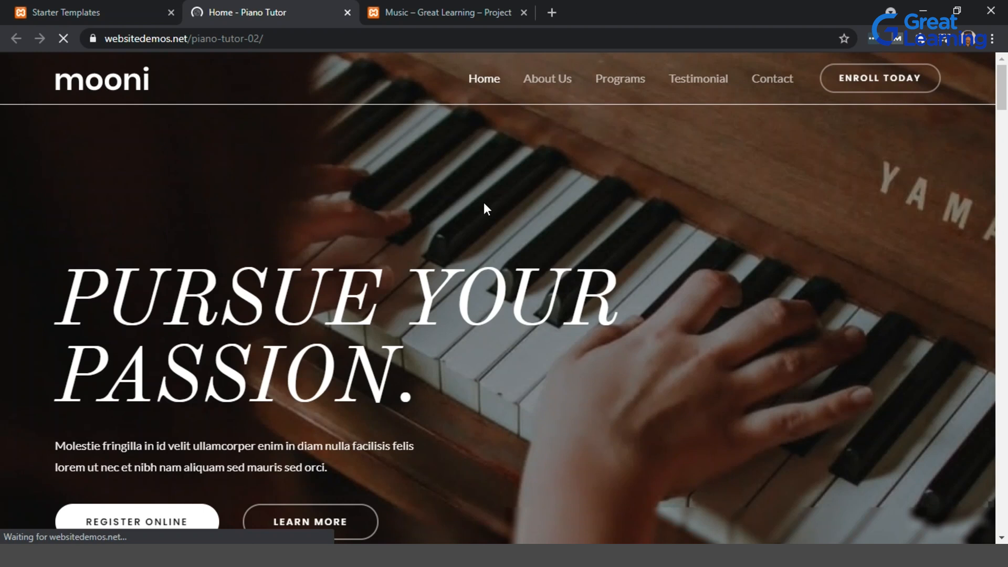
Scroll through the Piano Tutor preview and return to the Starter Templates tab.
scroll(801, 168, "down", 15)
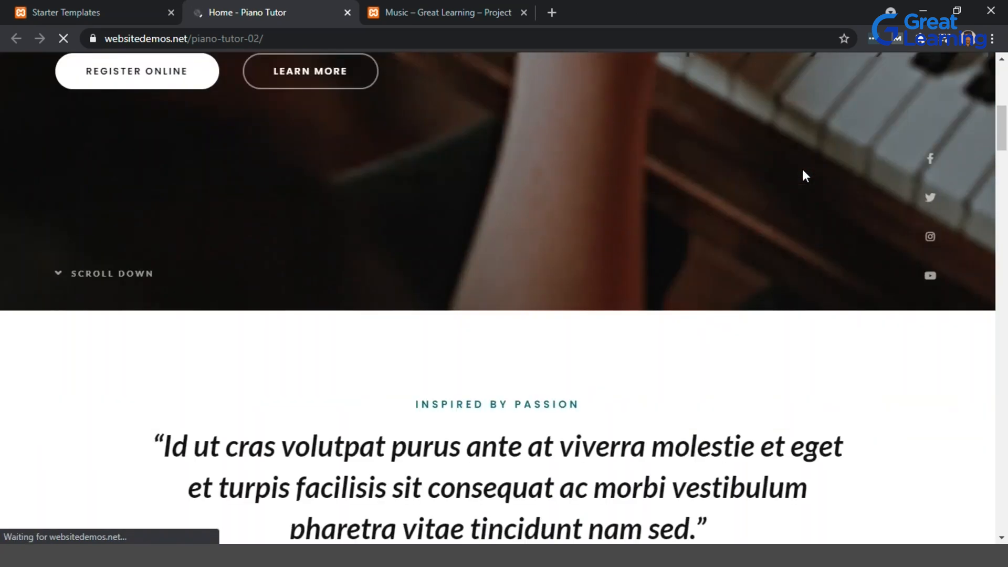
scroll(806, 175, "up", 15)
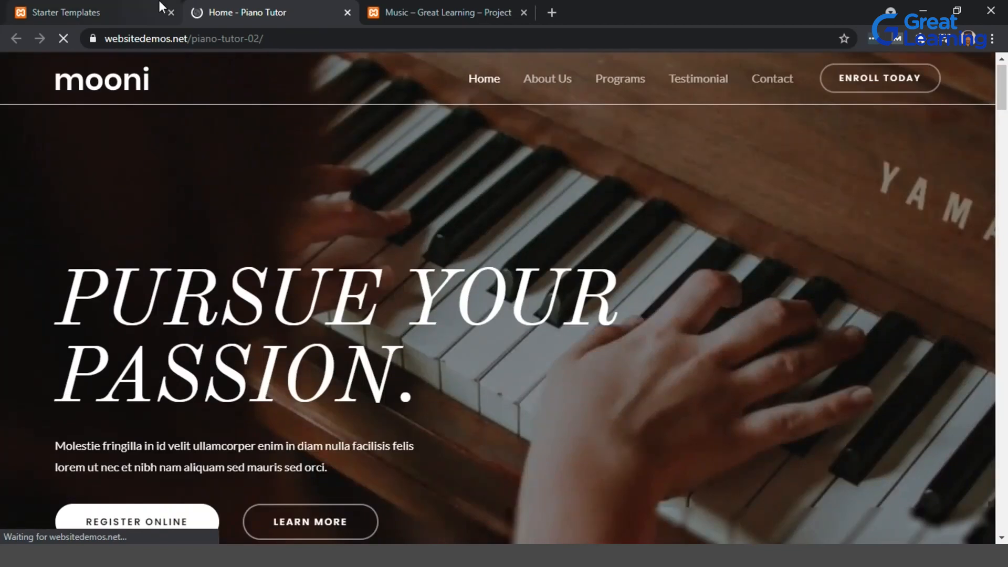
left_click(158, 12)
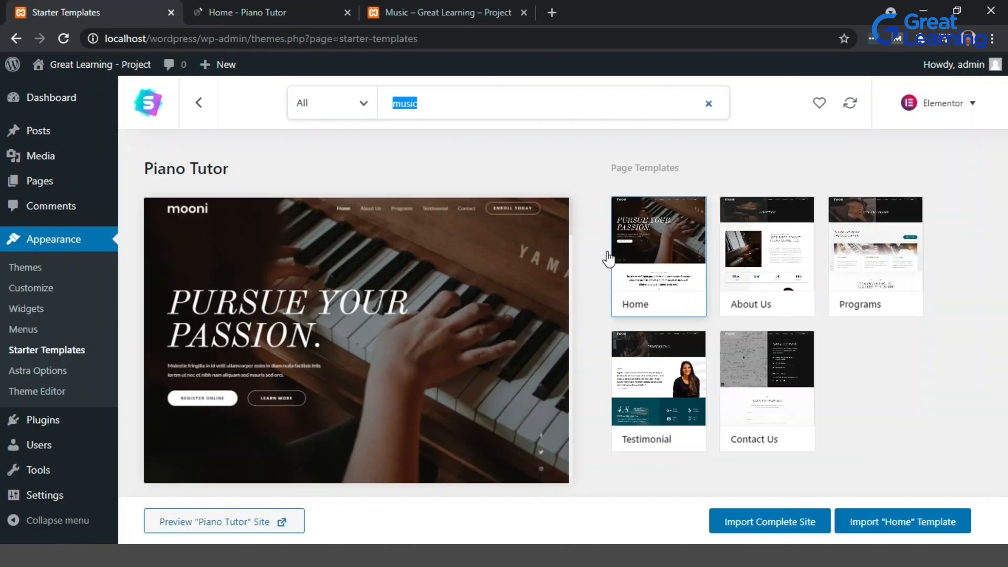
Clear the template search and search the starter templates for "music" again.
key("BackSpace")
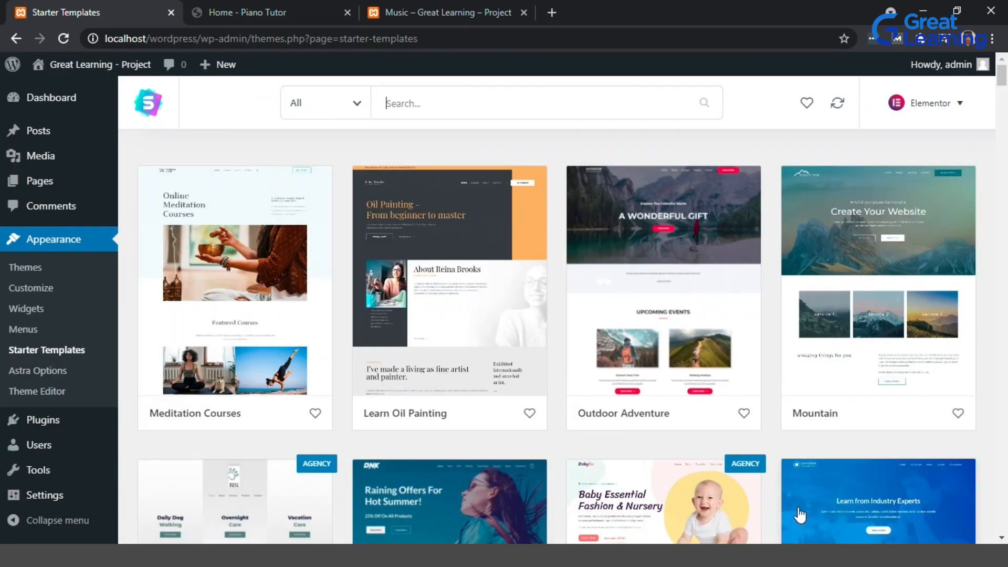
left_click(451, 103)
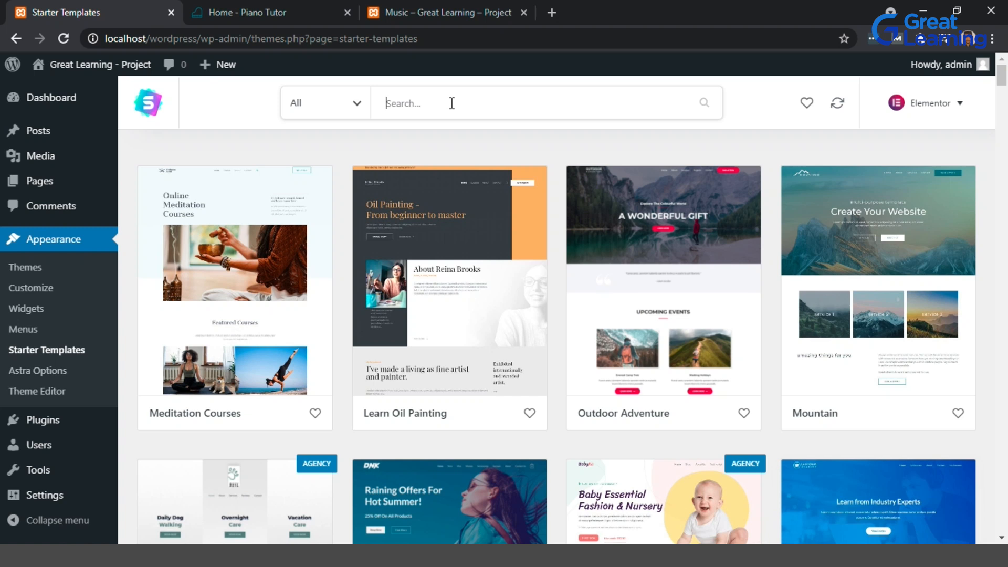
type("m")
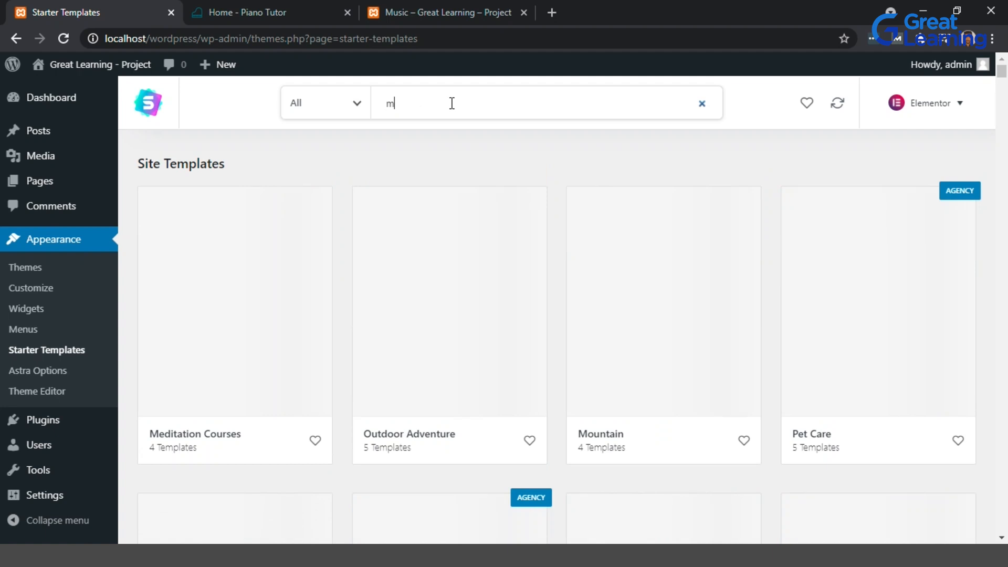
type("usic")
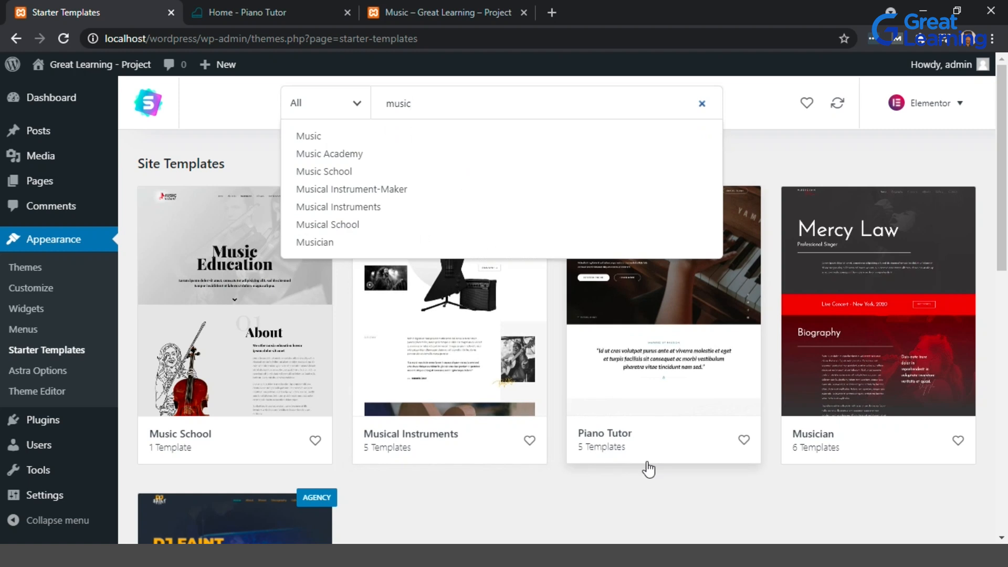
Mark the Piano Tutor template as a favourite and open it.
left_click(744, 440)
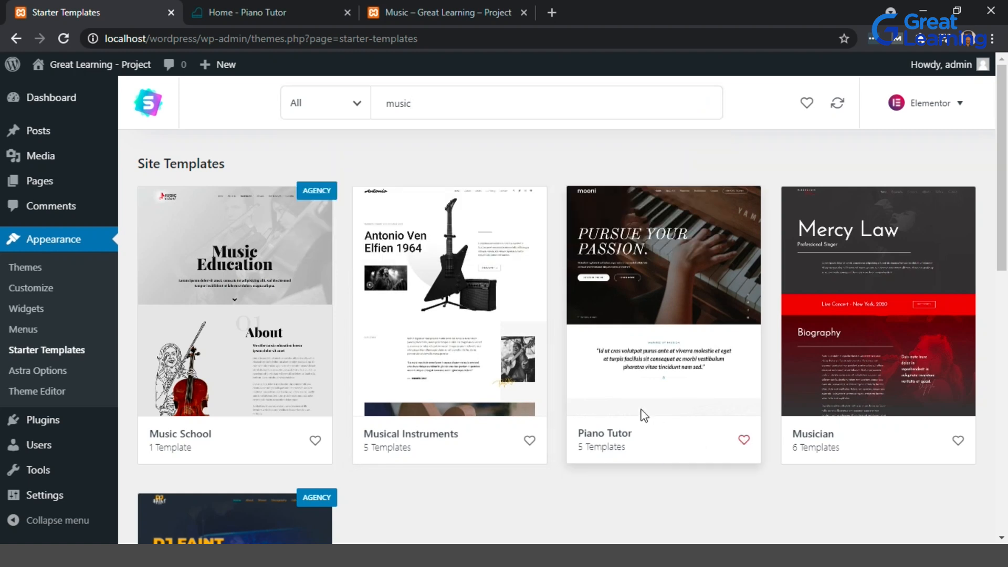
left_click(644, 415)
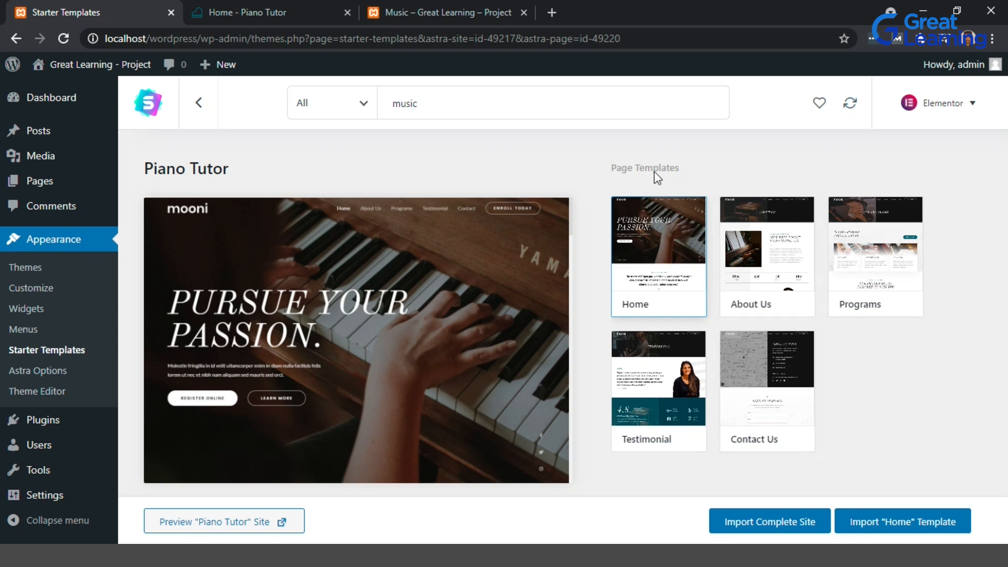
Start importing the complete Piano Tutor site, answering the survey with Beginner and Myself/My company.
left_click(749, 519)
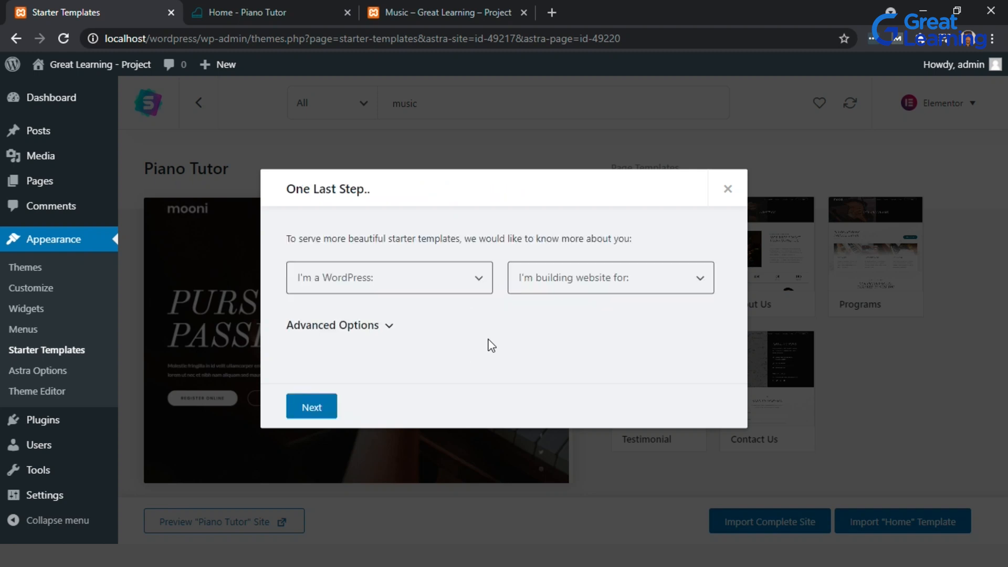
left_click(485, 287)
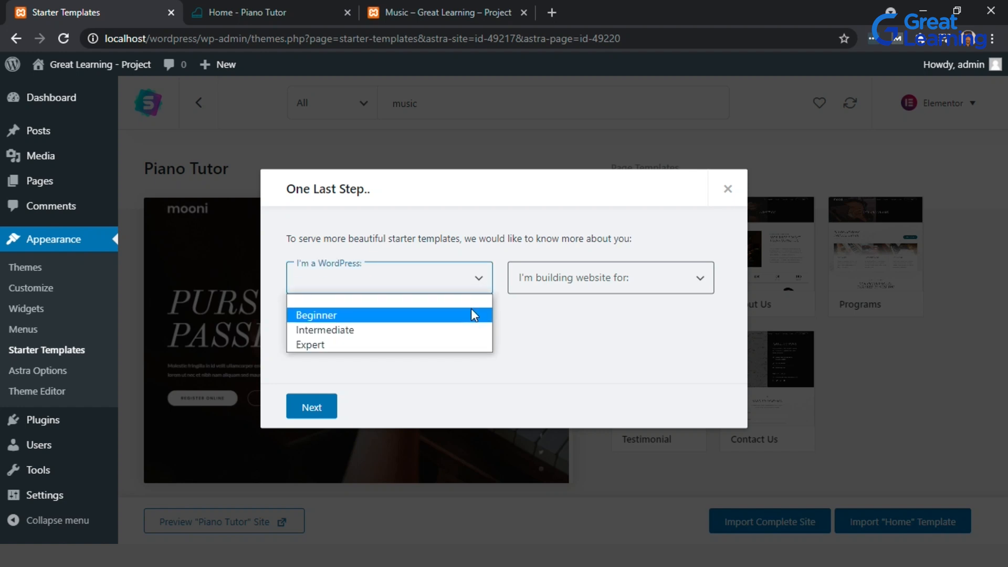
left_click(471, 310)
left_click(579, 283)
left_click(578, 316)
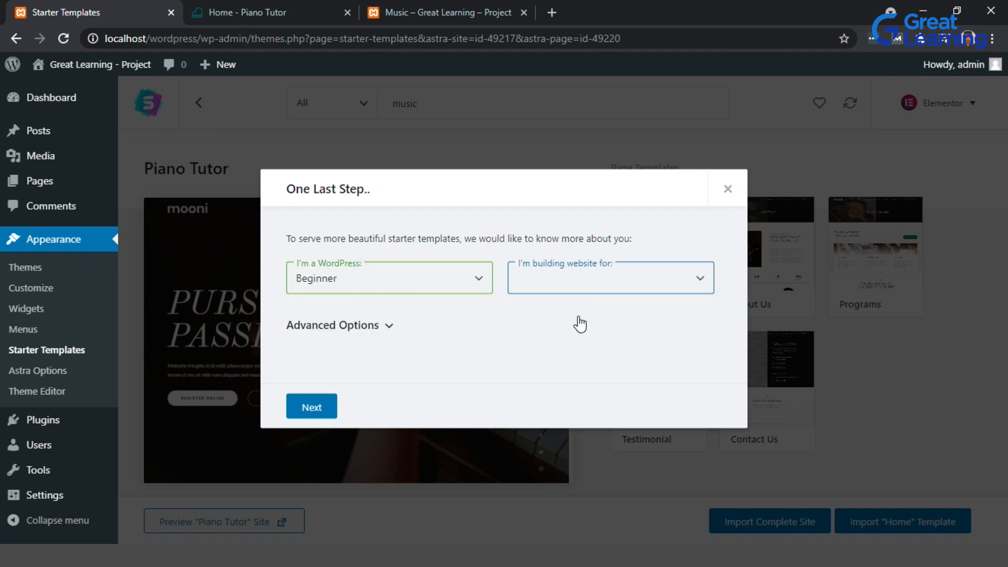
left_click(390, 328)
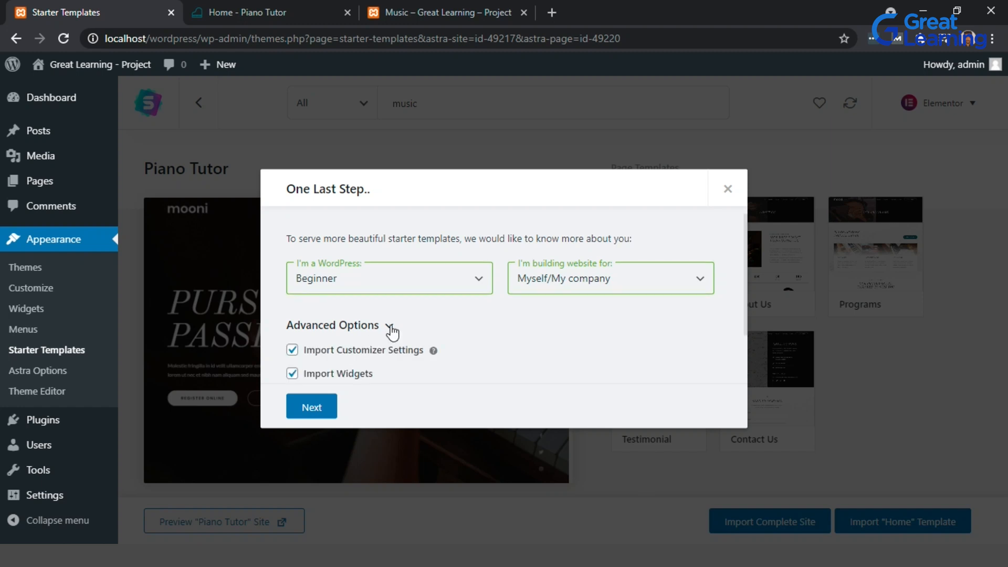
scroll(470, 362, "down", 2)
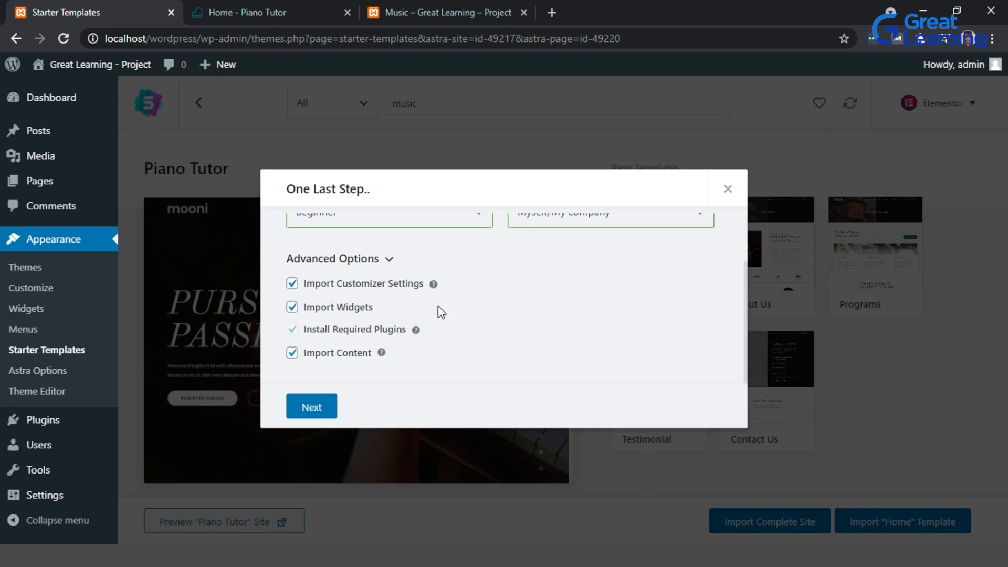
left_click(392, 262)
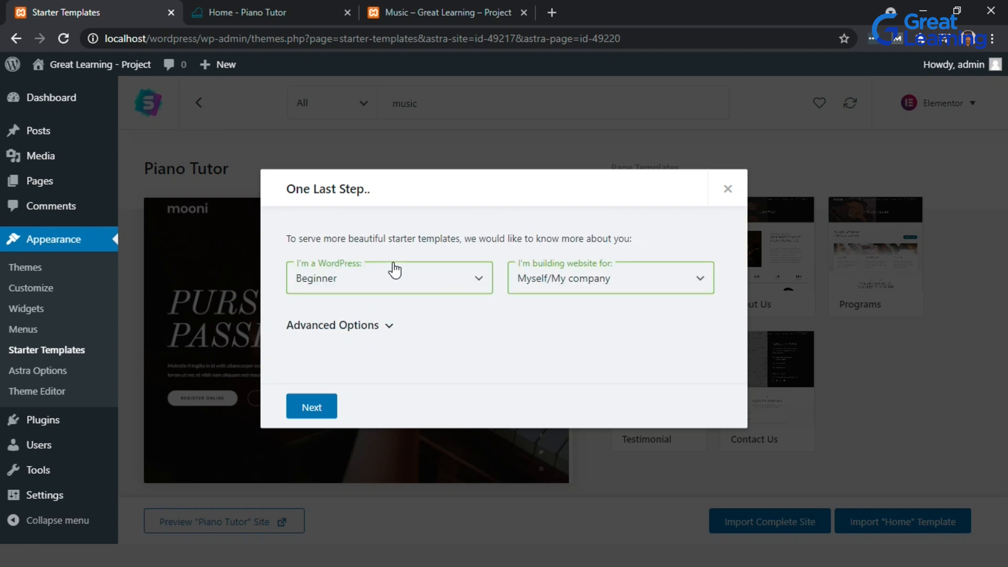
left_click(326, 405)
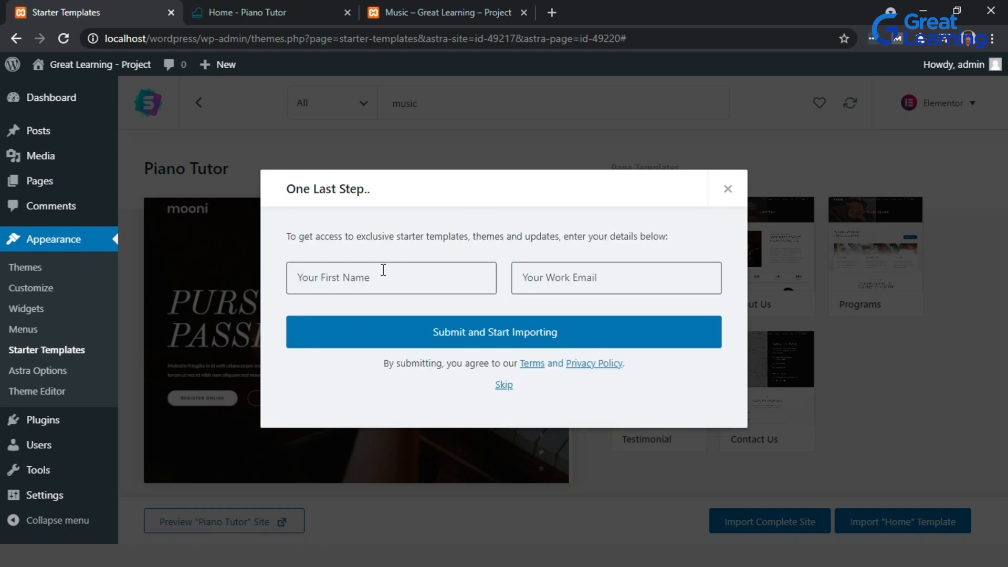
Fill in a first name and work e-mail, then submit to start importing the site.
left_click(385, 276)
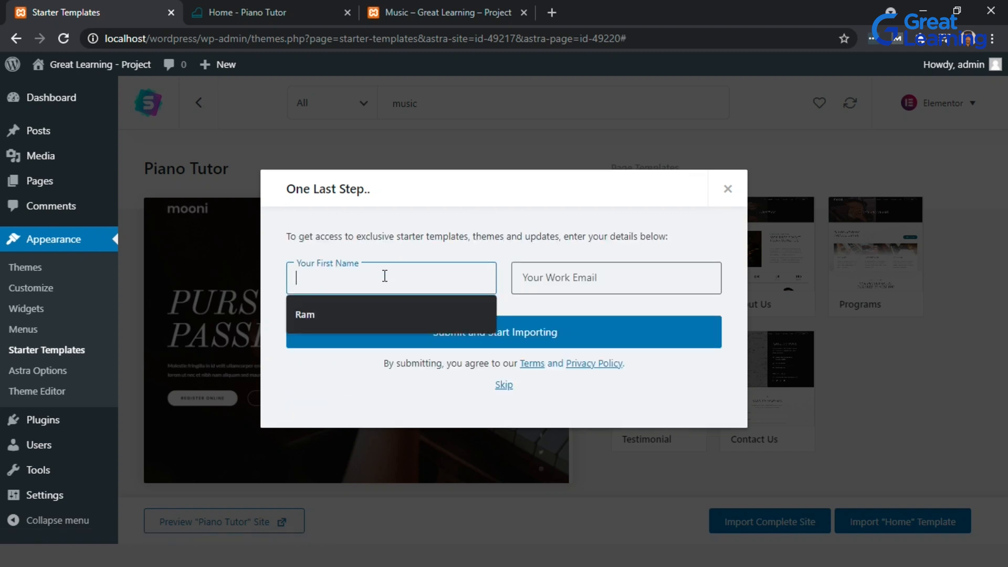
left_click(384, 310)
left_click(580, 272)
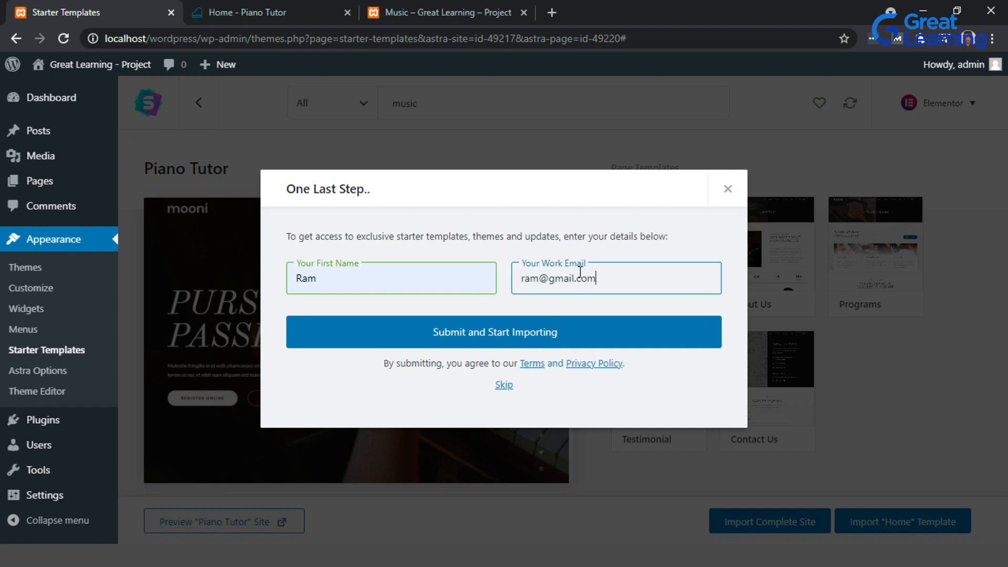
left_click(627, 303)
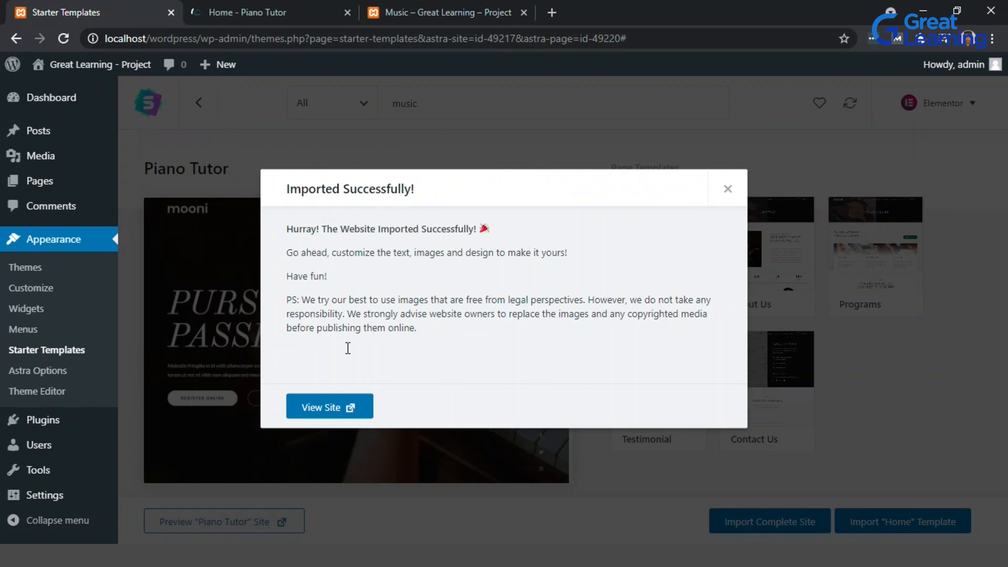
Open the imported site and scroll through its home page.
left_click(350, 416)
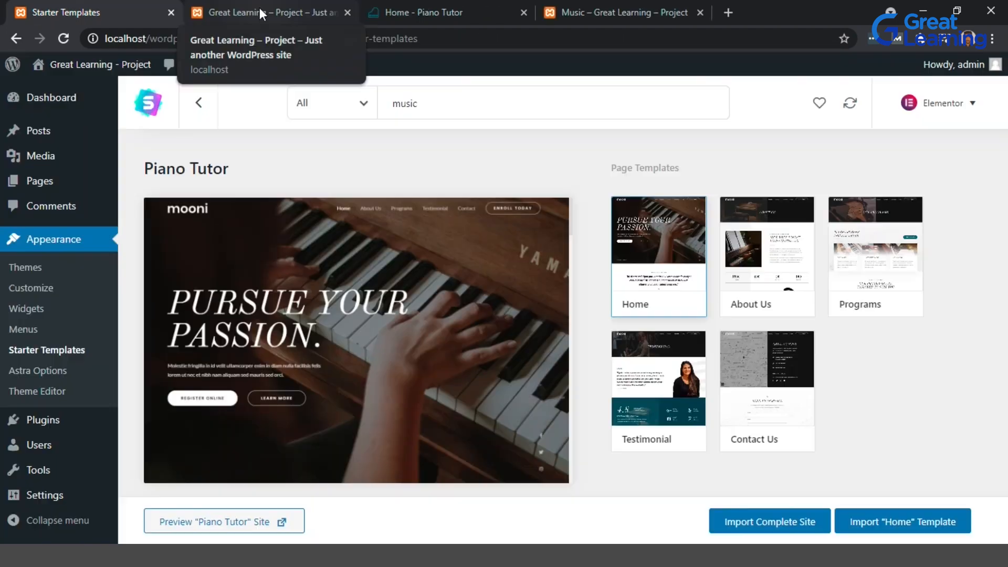
left_click(259, 7)
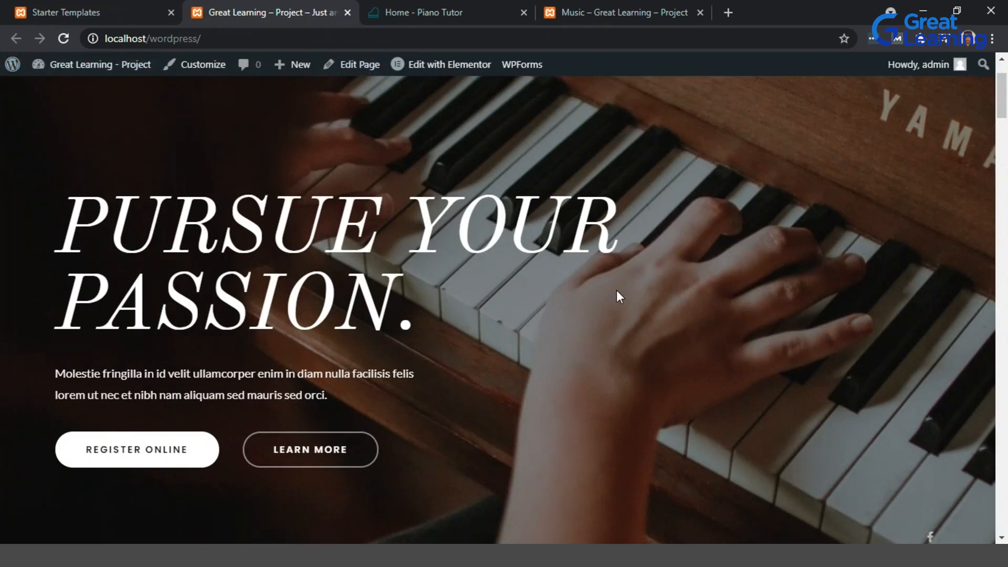
scroll(698, 239, "down", 10)
scroll(703, 247, "down", 15)
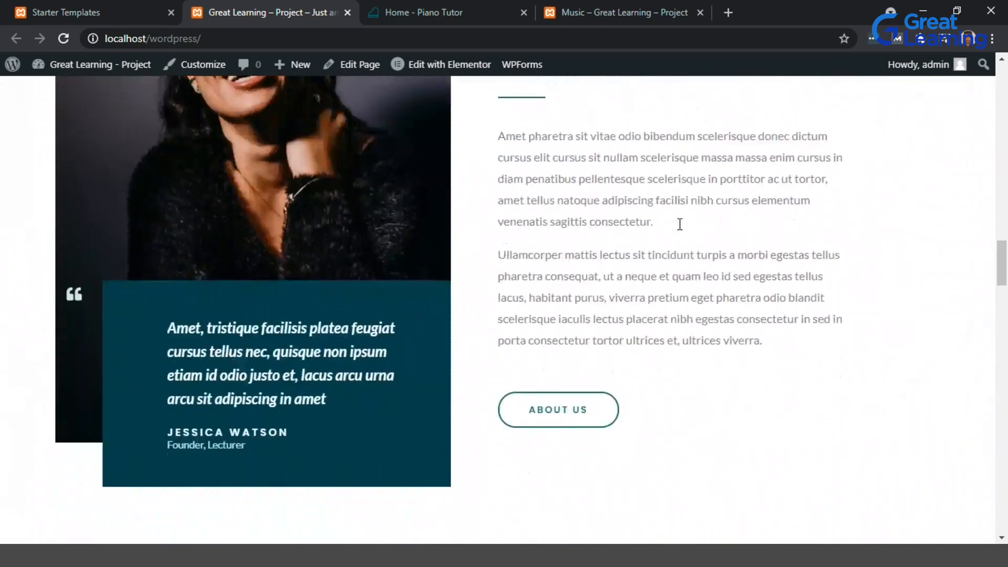
scroll(679, 224, "down", 20)
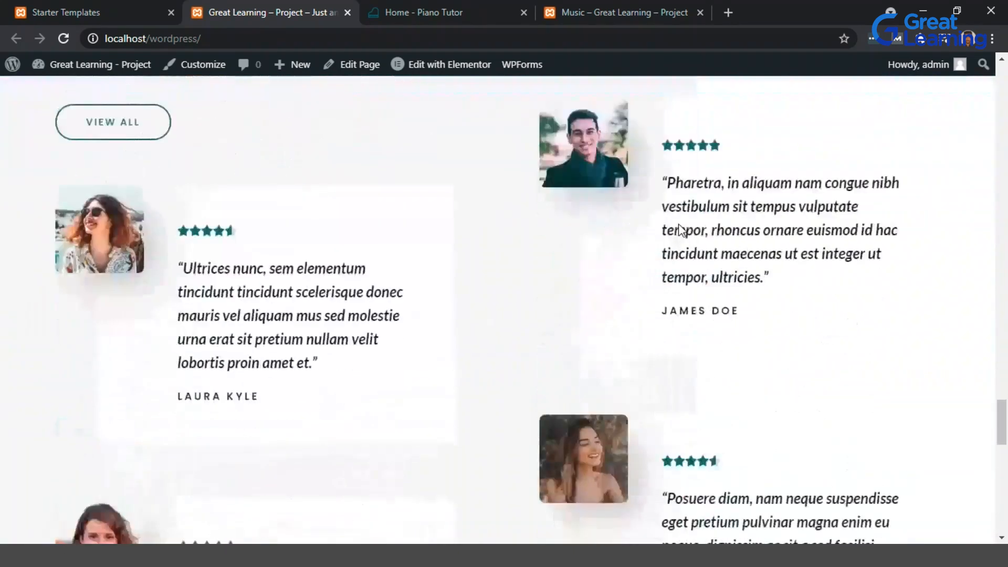
scroll(679, 229, "down", 12)
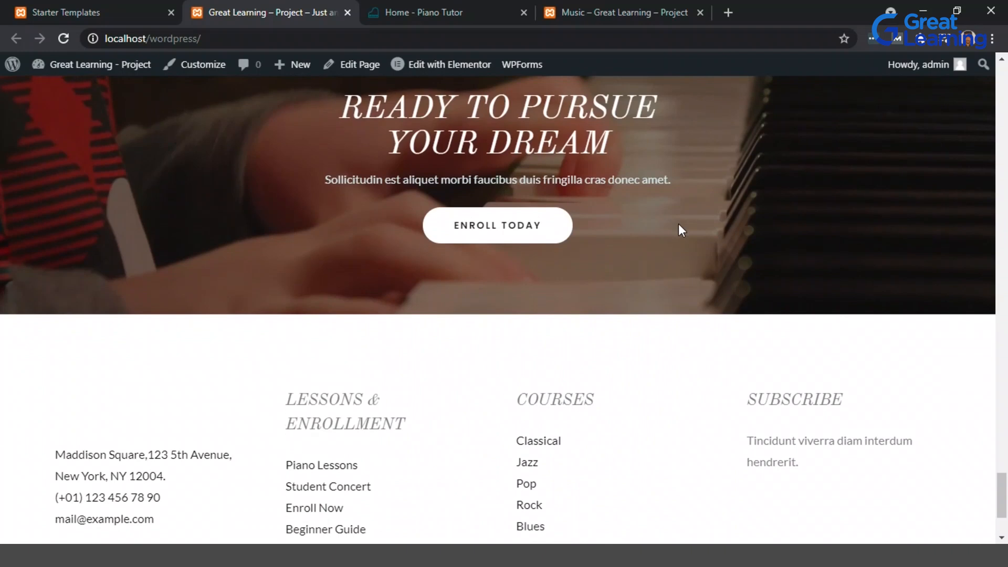
scroll(680, 230, "down", 3)
scroll(682, 230, "up", 20)
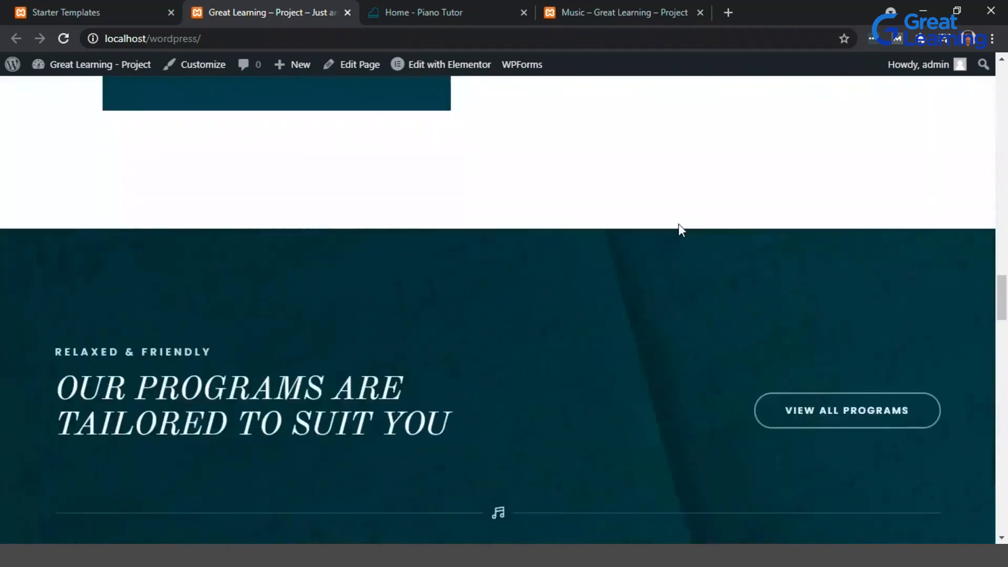
scroll(618, 226, "up", 15)
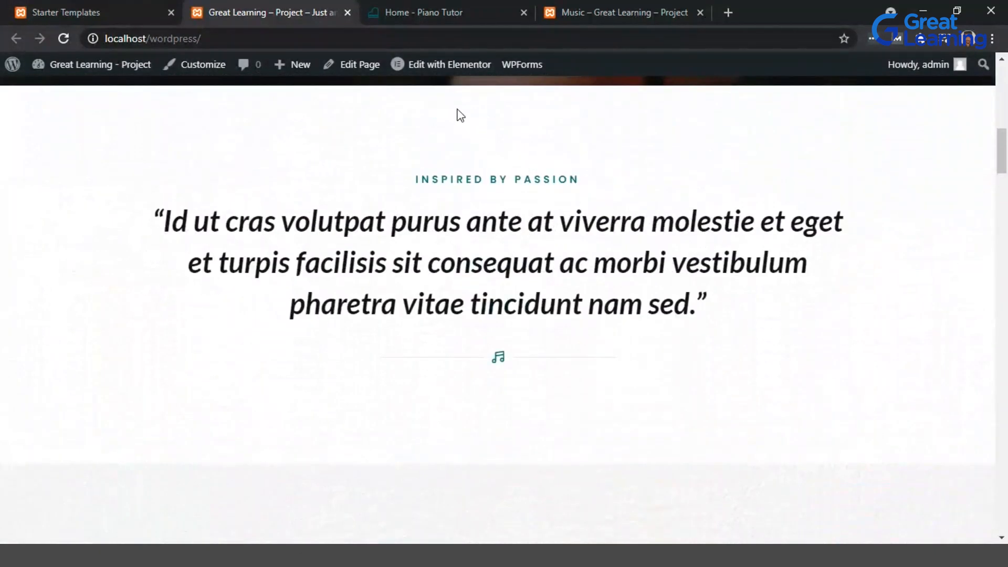
Open the home page in Elementor and scroll through its sections in the editor.
mouse_move(444, 78)
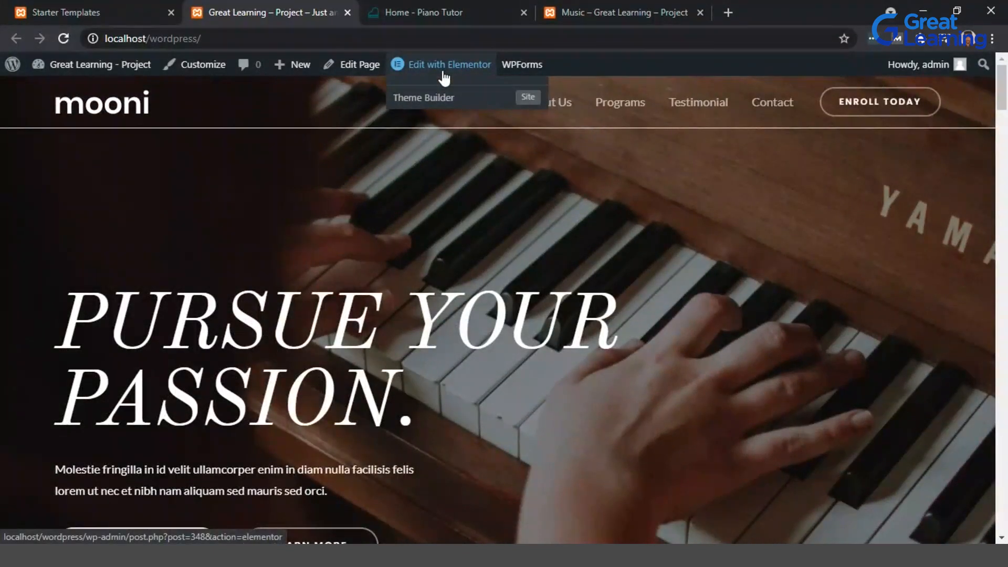
left_click(438, 67)
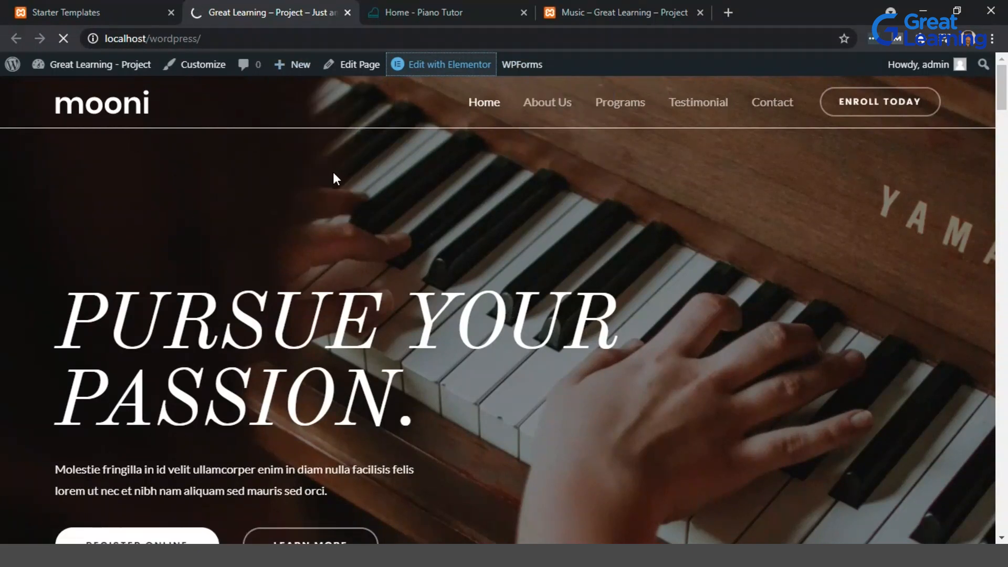
scroll(905, 297, "down", 3)
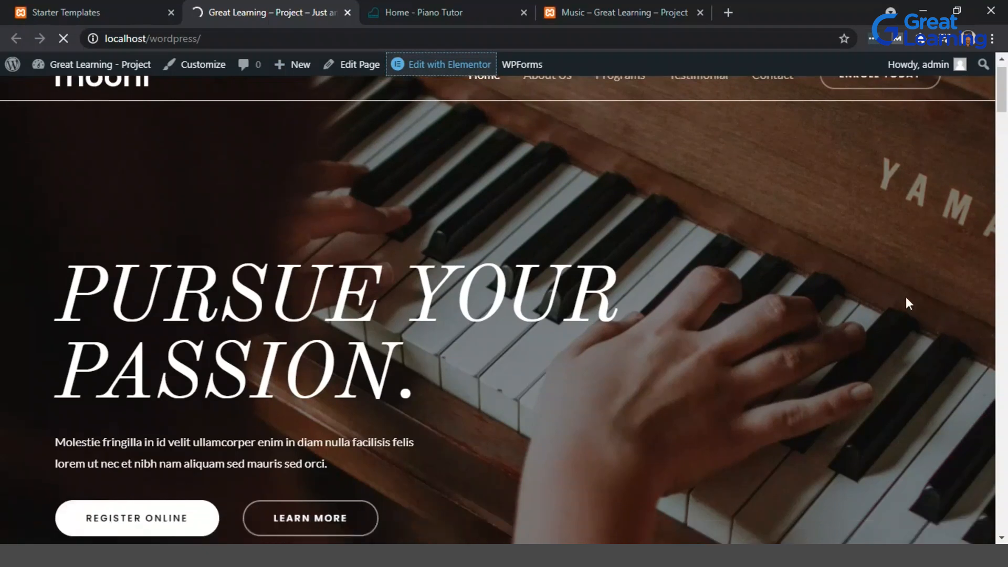
scroll(906, 297, "up", 3)
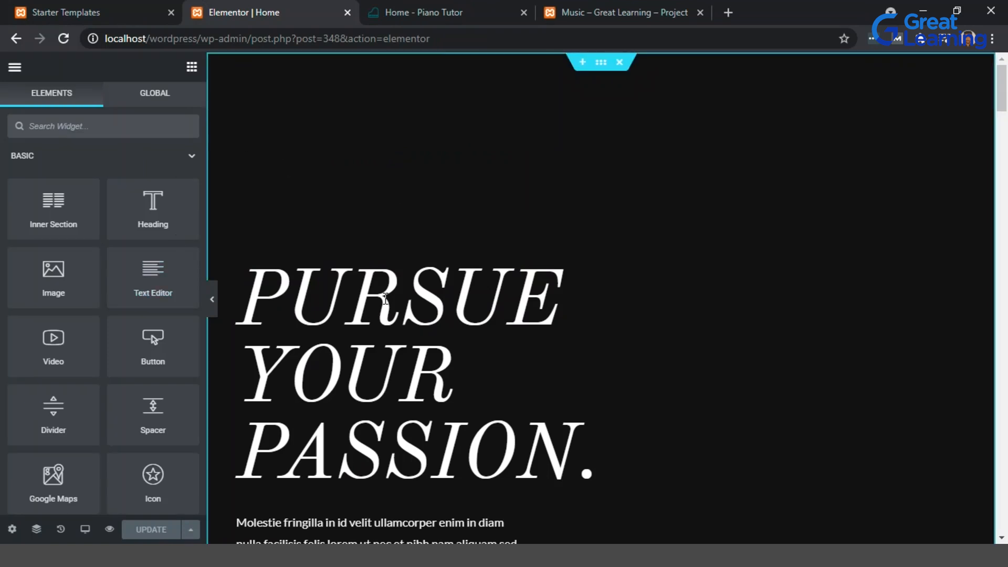
scroll(774, 352, "down", 10)
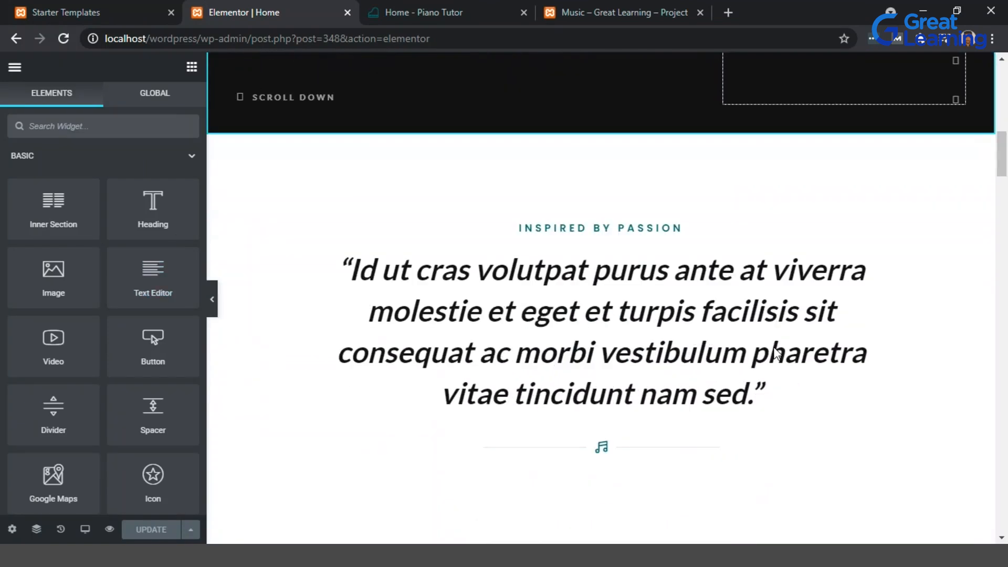
scroll(776, 352, "down", 15)
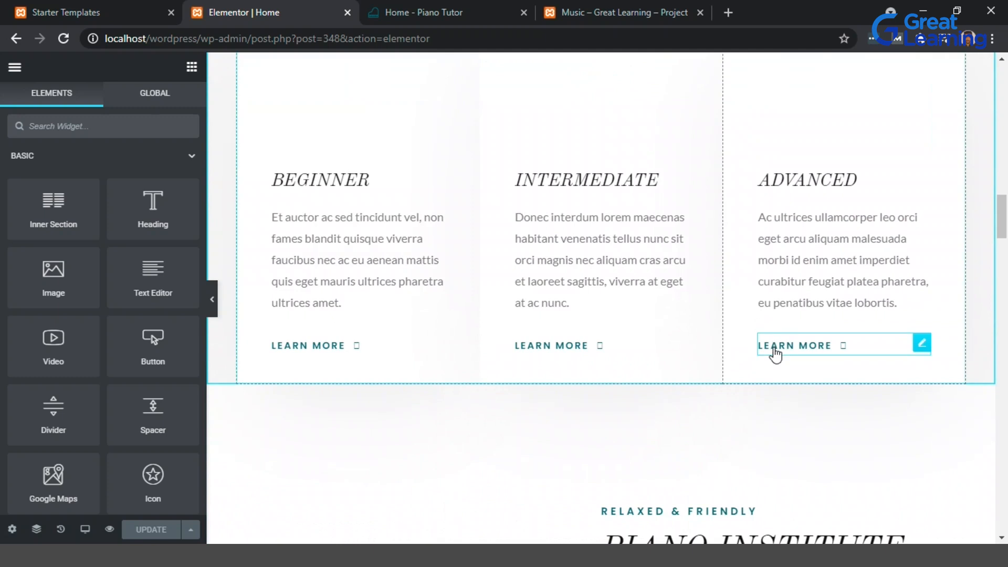
scroll(775, 347, "down", 15)
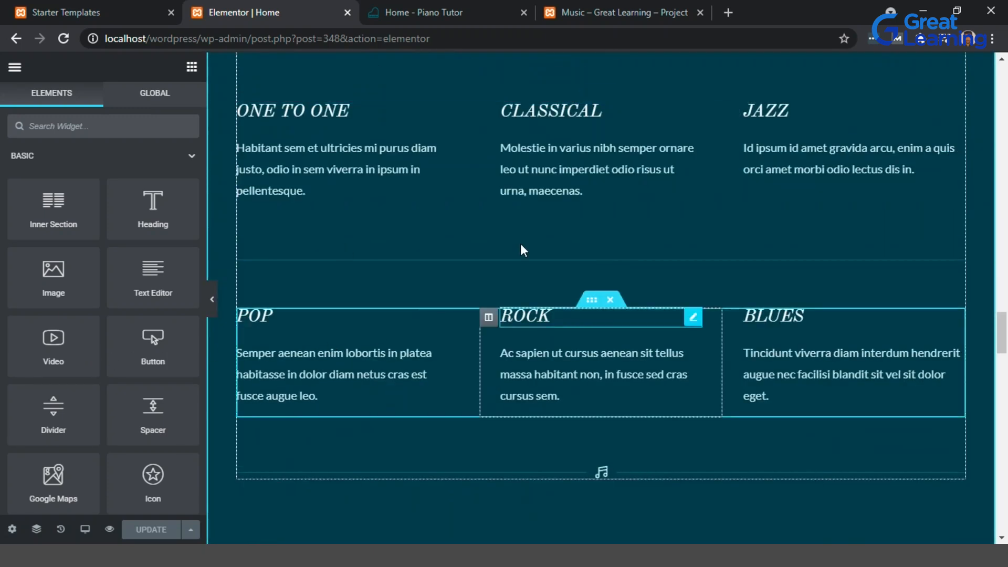
scroll(520, 244, "up", 20)
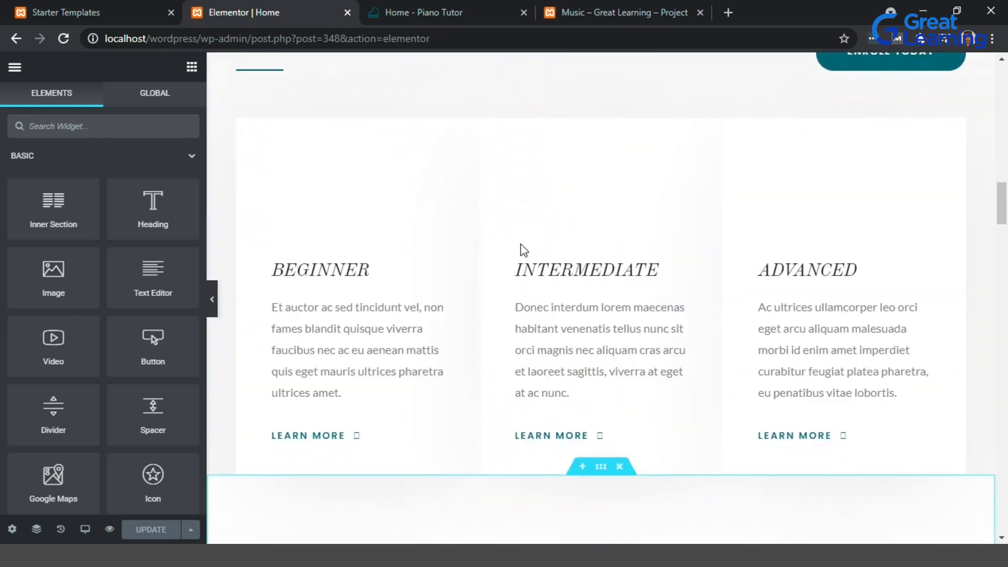
scroll(432, 334, "up", 2)
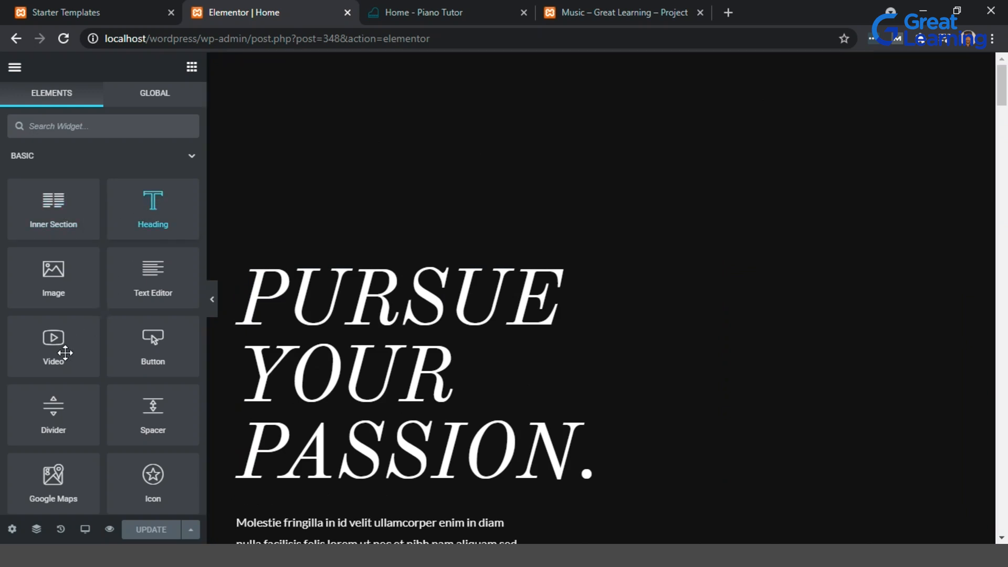
Scroll through the home page sections in the editor from the hero down to the instructor section and back.
mouse_move(65, 351)
left_mouse_down()
mouse_move(297, 363)
mouse_move(725, 328)
mouse_move(799, 334)
mouse_move(183, 322)
mouse_move(67, 333)
mouse_move(156, 313)
mouse_move(66, 341)
left_mouse_up()
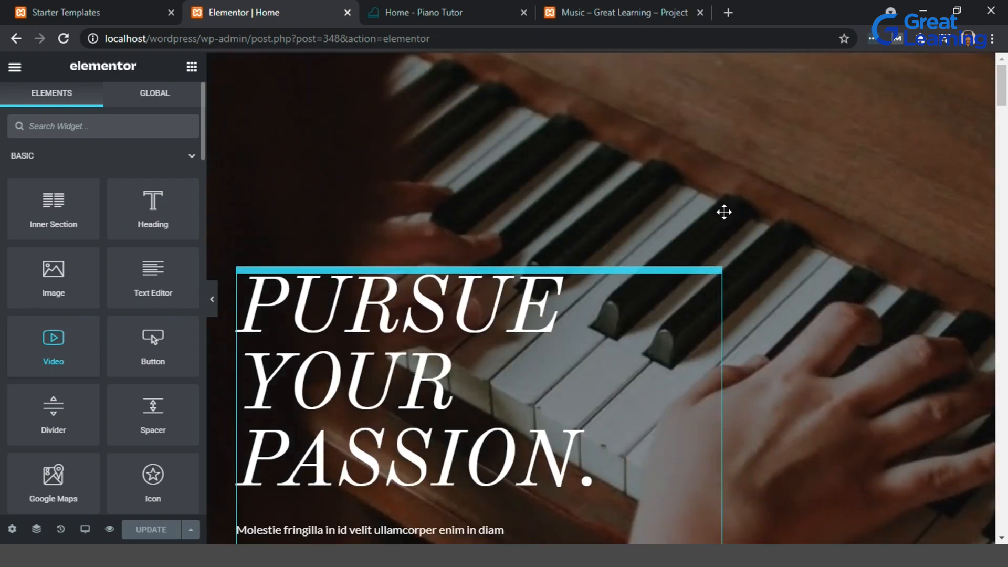
scroll(500, 286, "down", 5)
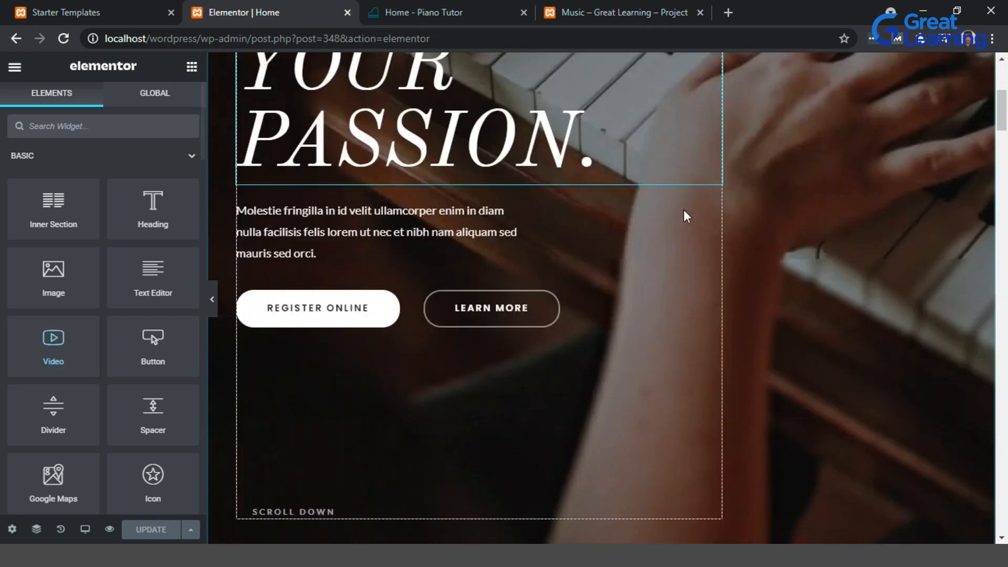
scroll(856, 126, "down", 4)
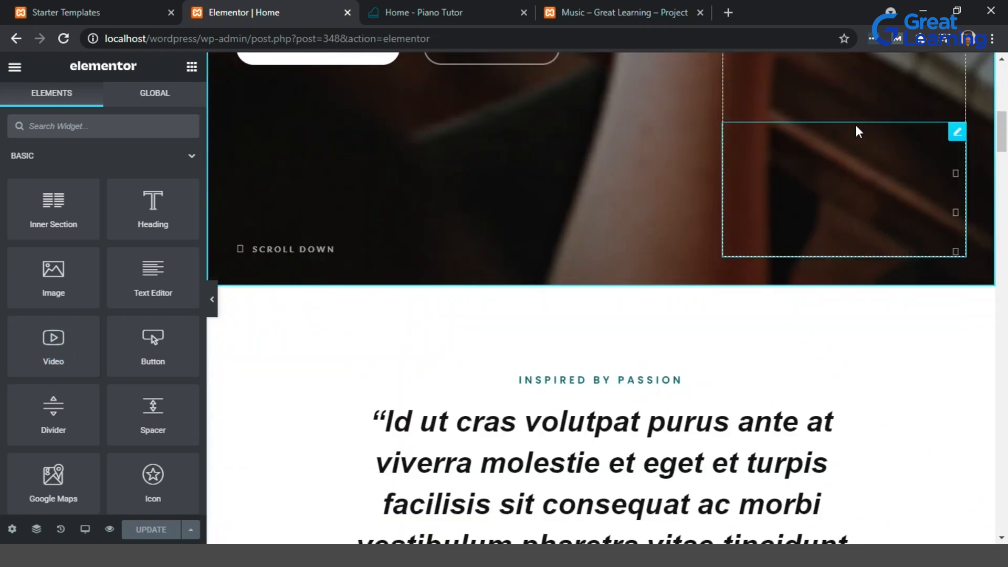
scroll(855, 125, "up", 9)
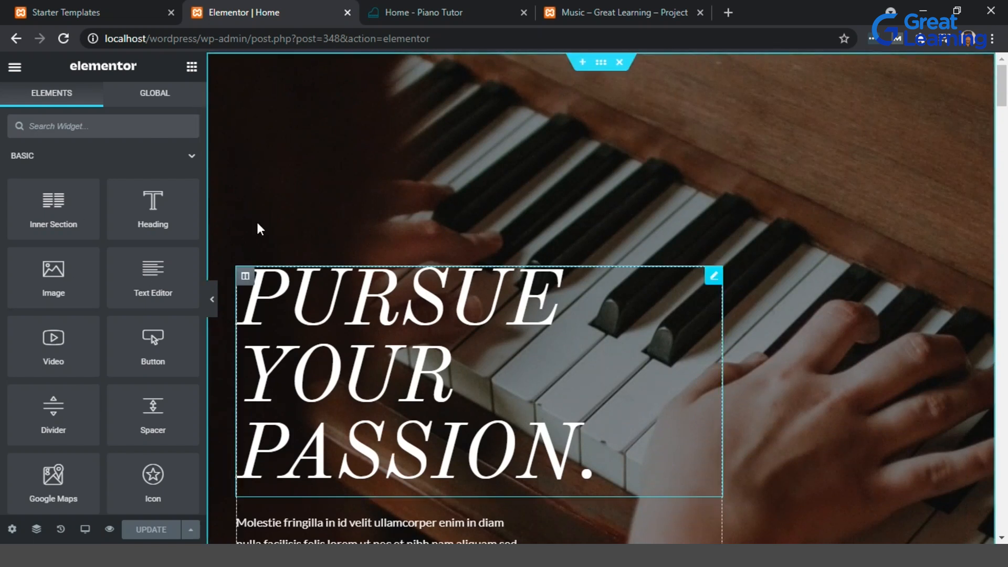
scroll(738, 279, "down", 10)
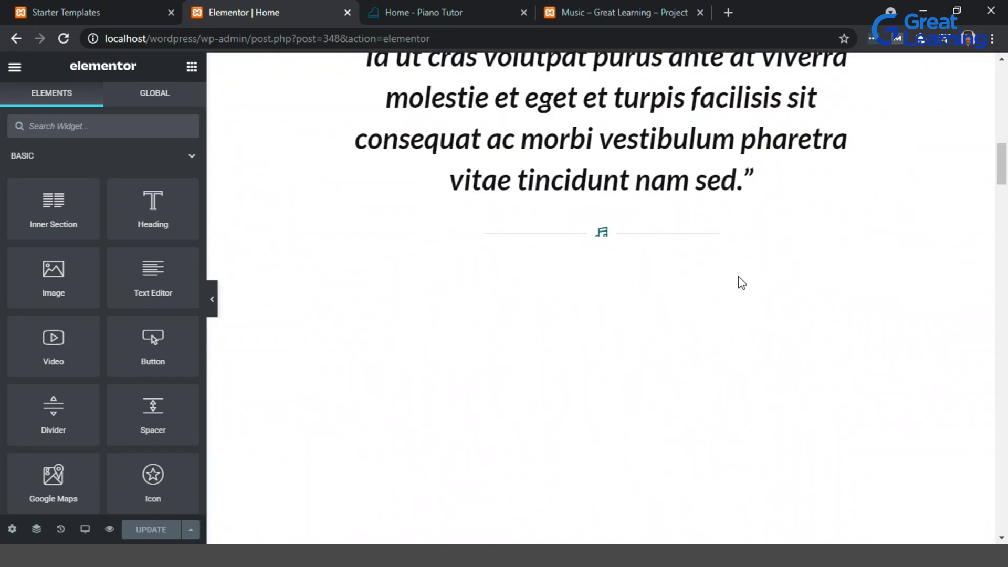
scroll(738, 276, "down", 10)
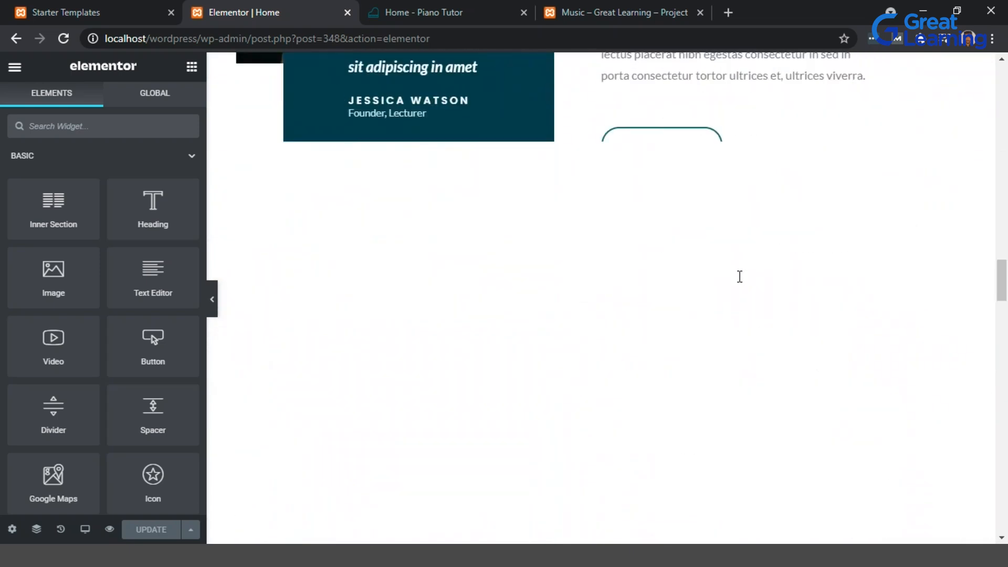
scroll(738, 276, "up", 10)
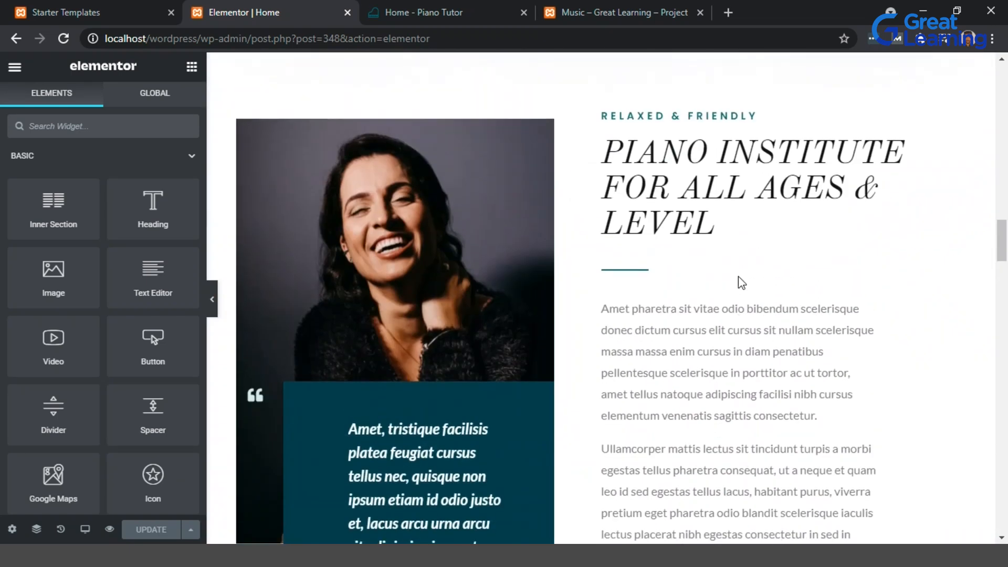
scroll(738, 277, "up", 10)
scroll(738, 277, "up", 5)
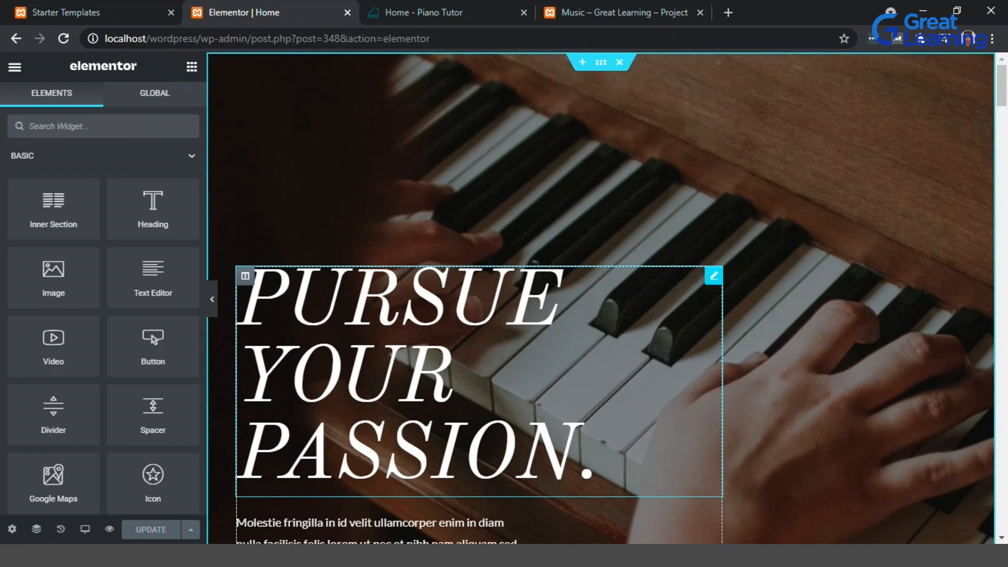
Replace the hero heading text with "Sitar on the stars".
left_click(618, 424)
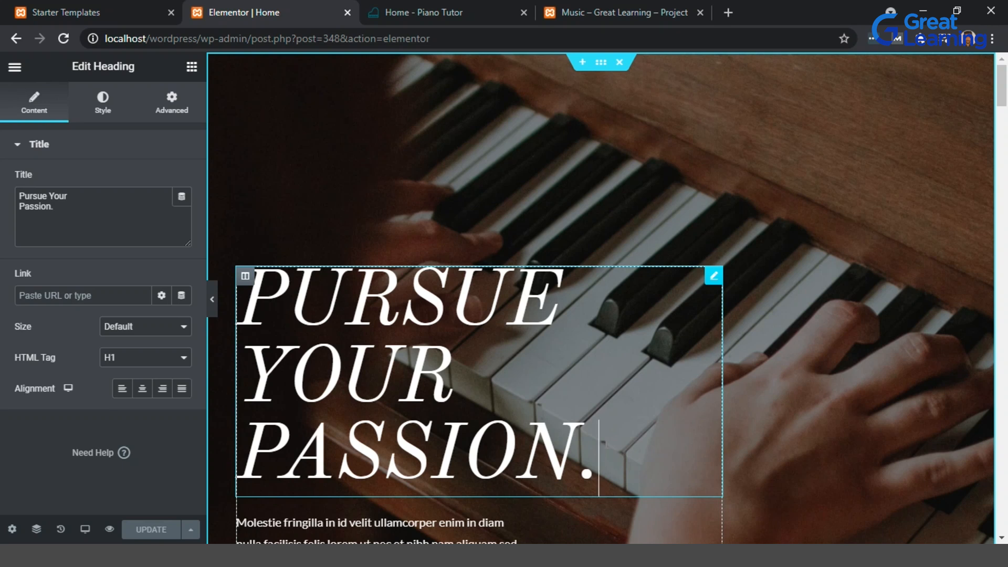
scroll(909, 228, "down", 10)
scroll(909, 229, "down", 10)
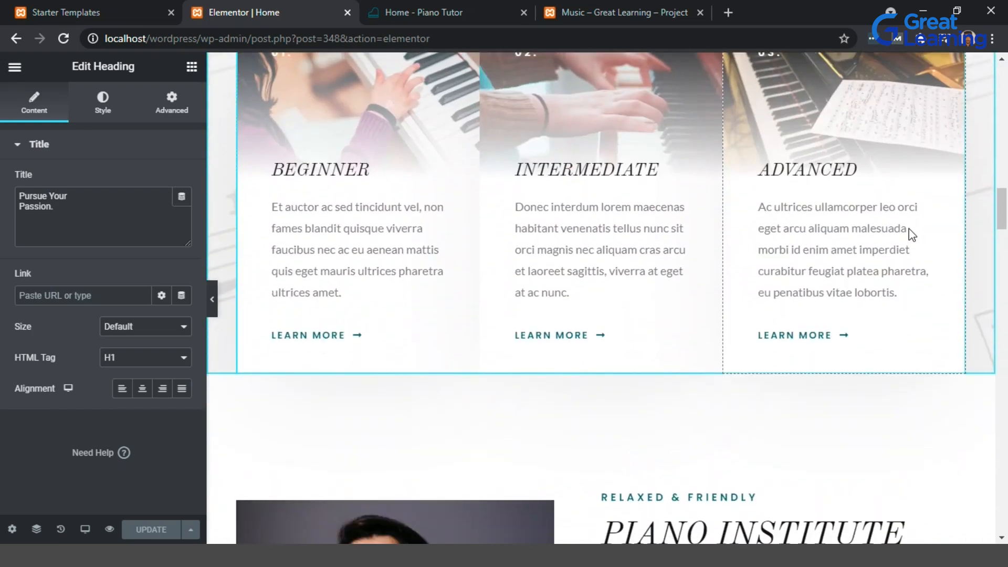
scroll(820, 206, "down", 5)
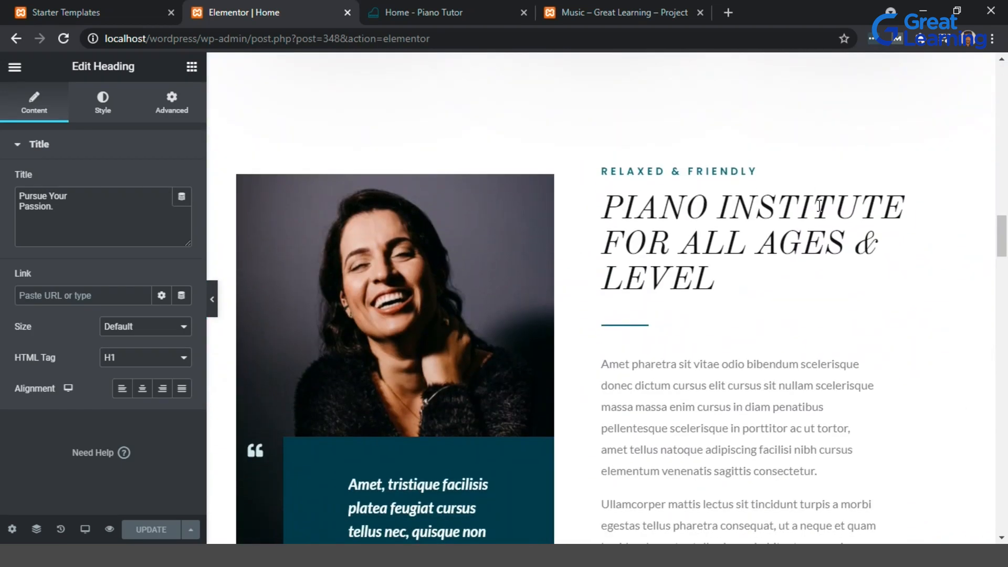
scroll(820, 206, "down", 9)
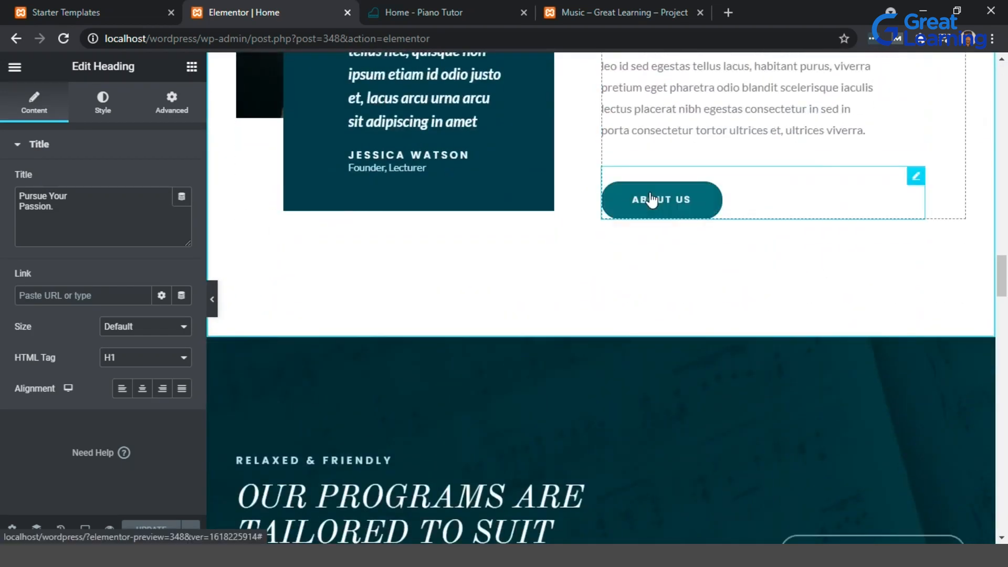
scroll(649, 199, "down", 15)
scroll(651, 199, "down", 15)
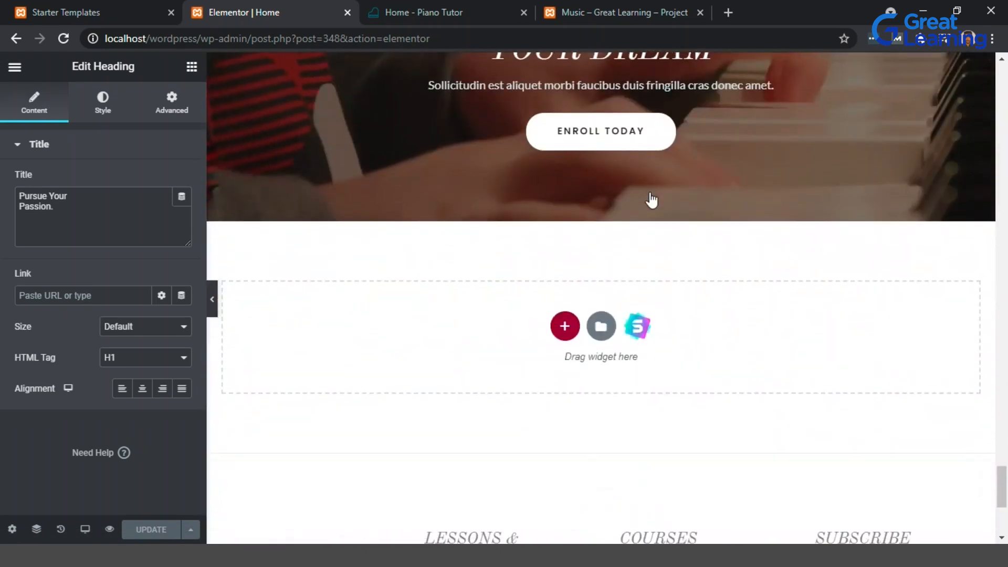
scroll(651, 200, "up", 18)
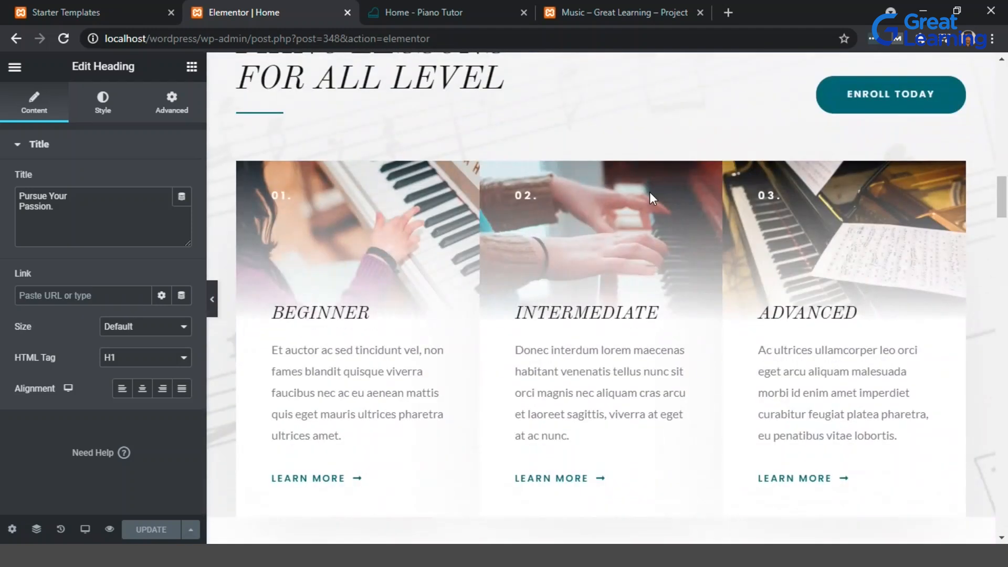
scroll(650, 191, "up", 10)
left_click_drag(256, 301, 597, 462)
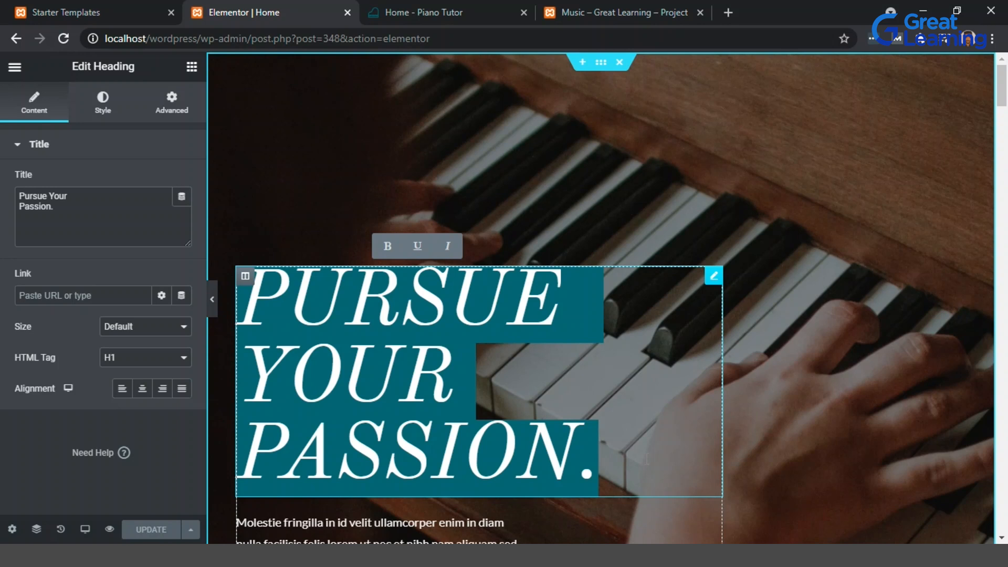
type("Sitar")
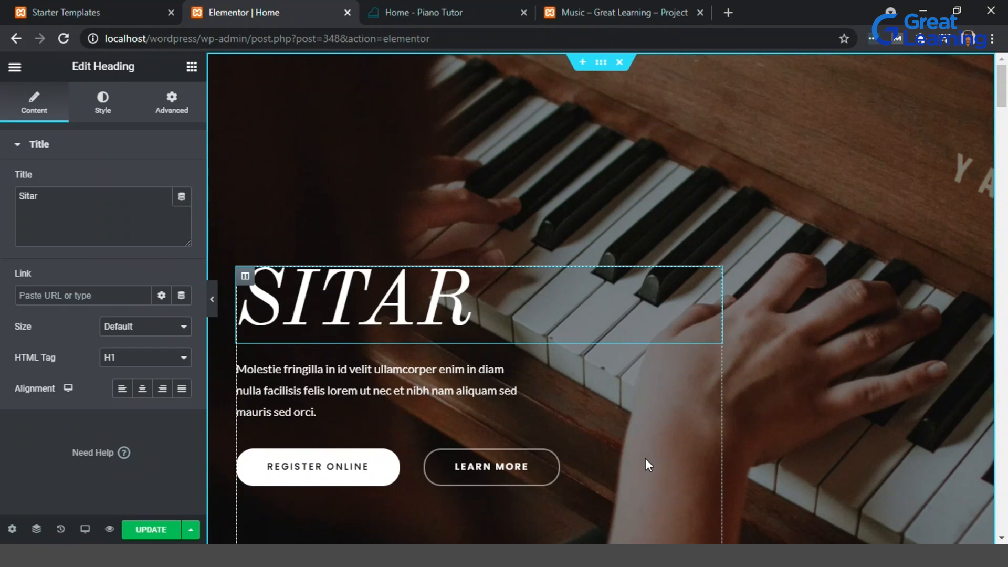
type(" on the")
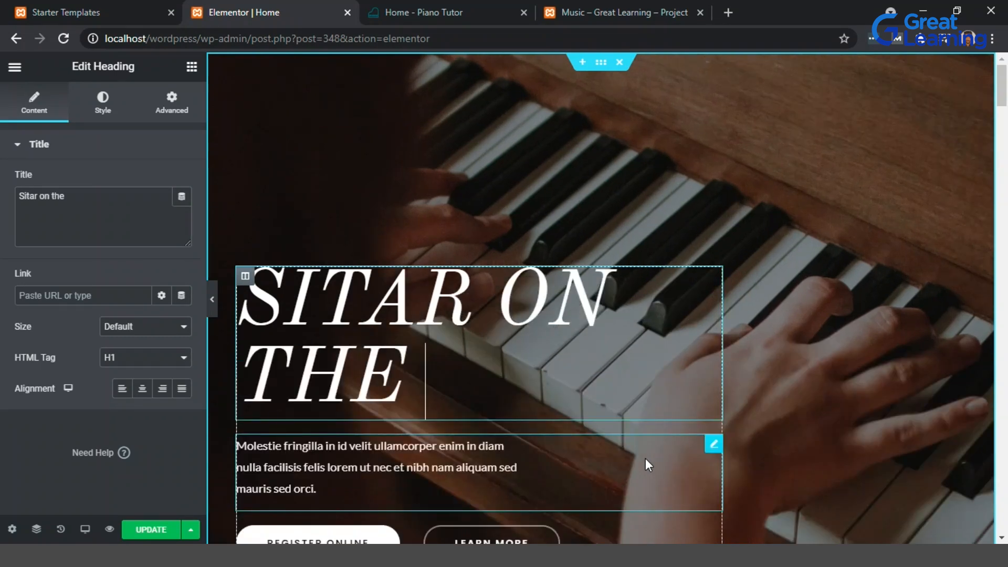
type(" starts")
key("BackSpace")
key("BackSpace")
type("s")
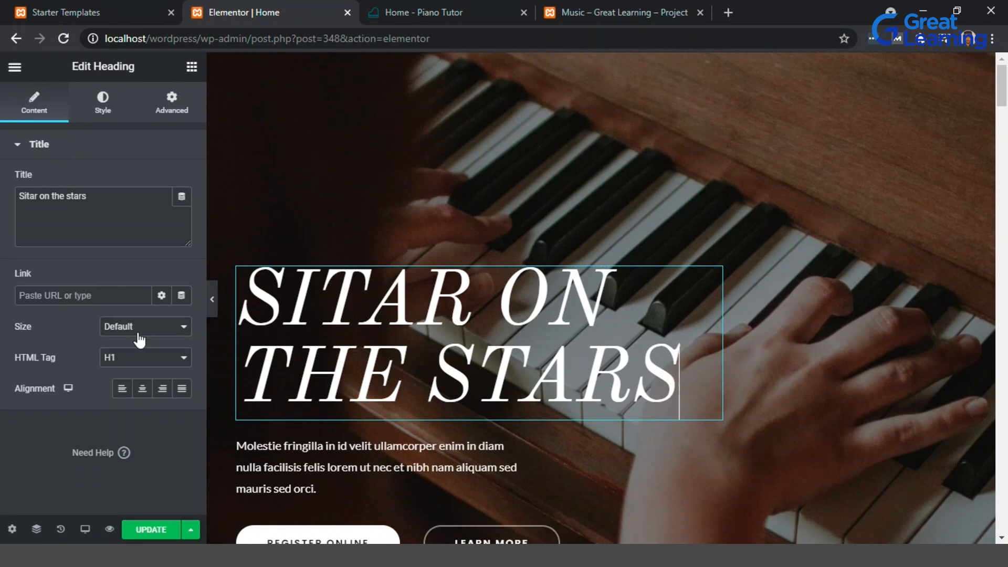
Update the page to save the heading change.
left_click(155, 531)
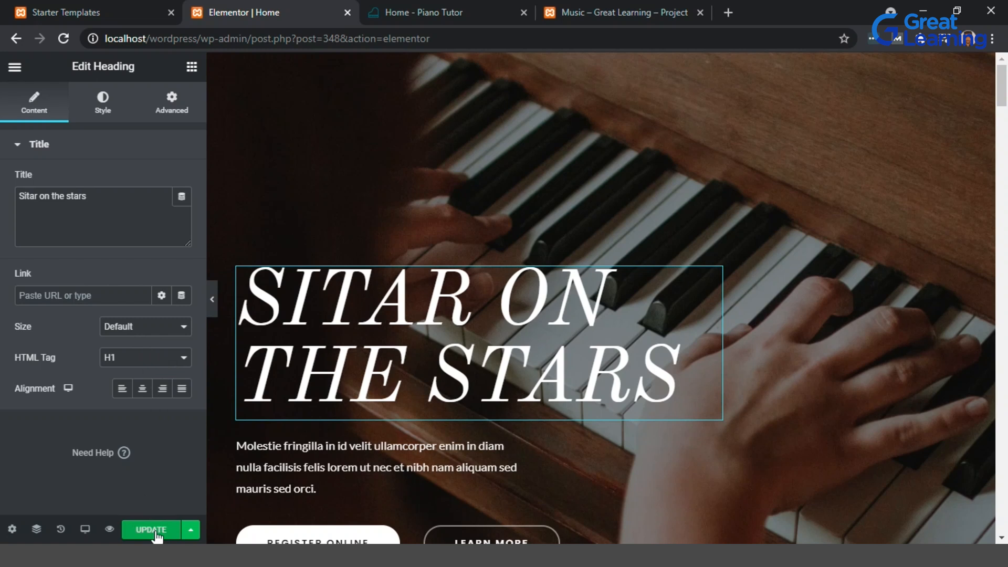
left_click(156, 530)
scroll(631, 449, "down", 10)
scroll(630, 449, "down", 8)
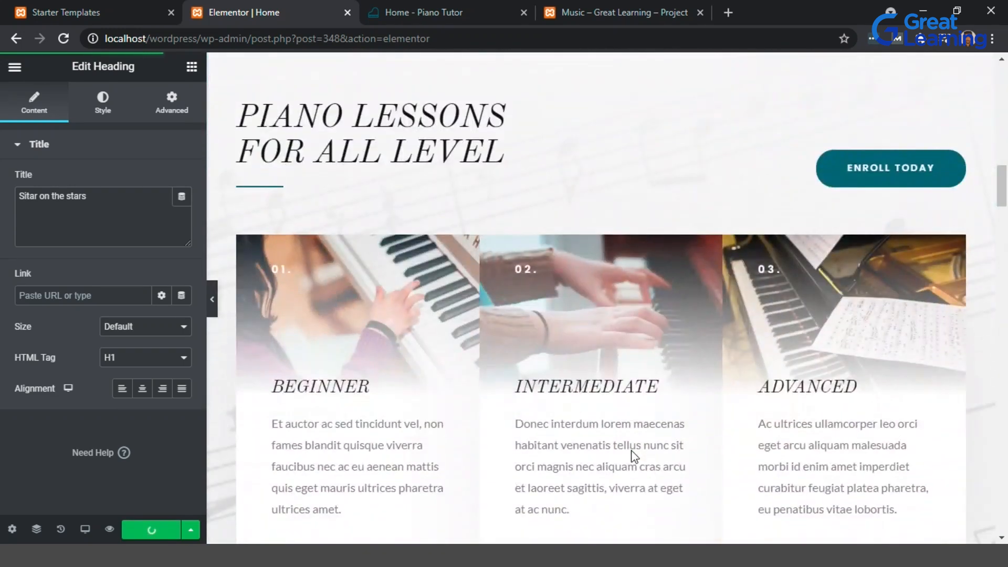
scroll(632, 450, "up", 6)
scroll(631, 449, "up", 10)
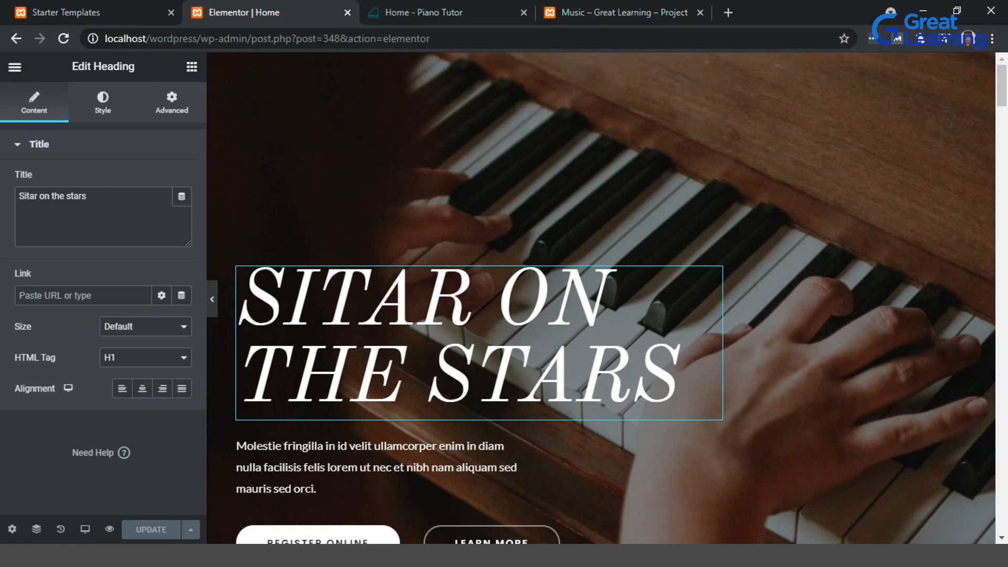
Leave the editor and view the live home page.
left_click(15, 69)
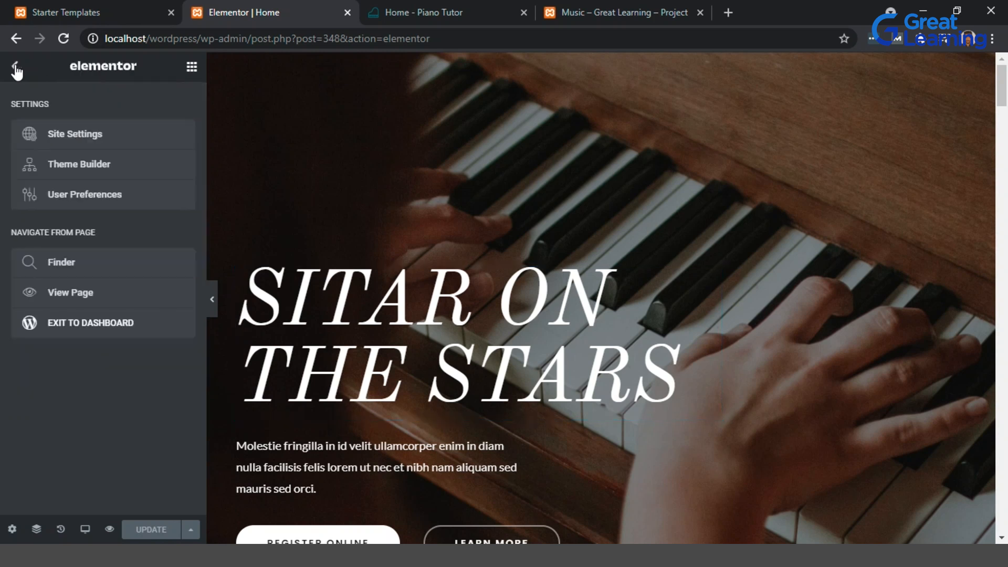
left_click(102, 298)
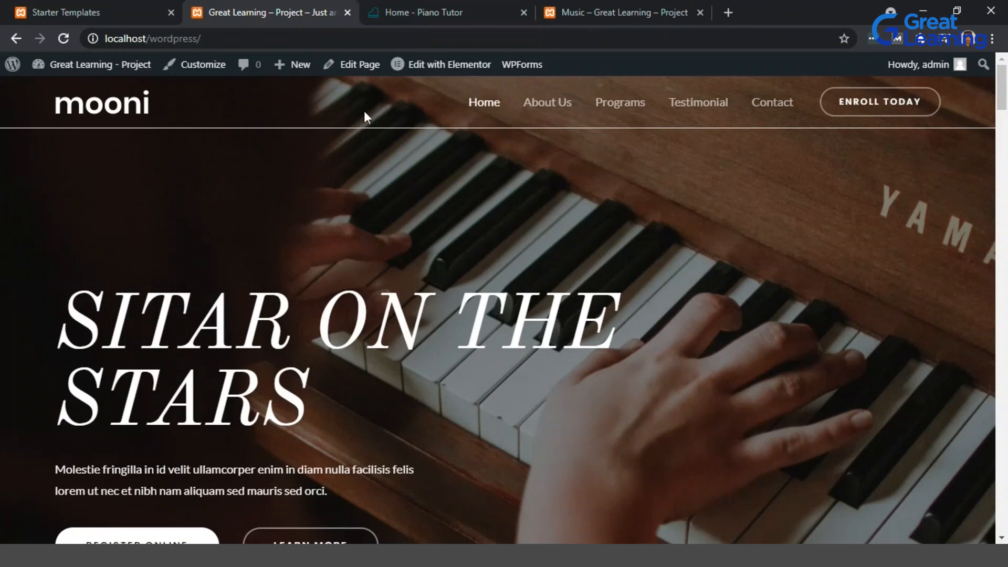
left_click(371, 71)
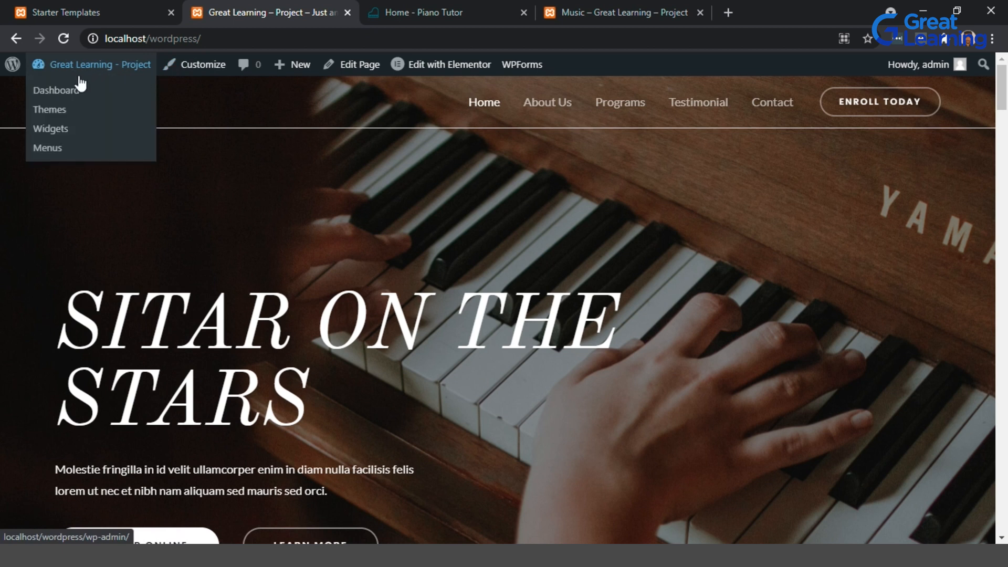
Open the Customizer and go to the Header Builder's logo settings.
left_click(197, 73)
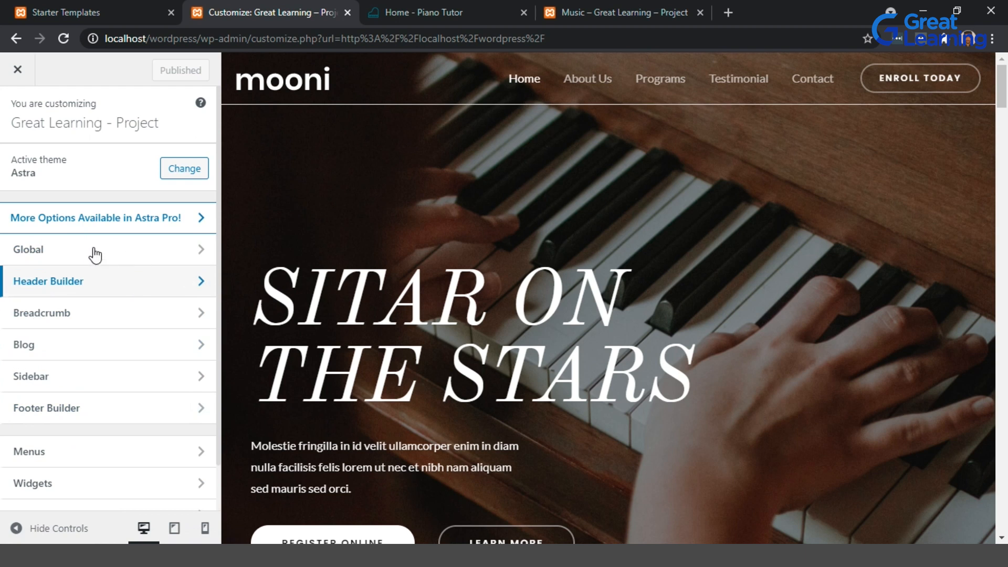
left_click(198, 284)
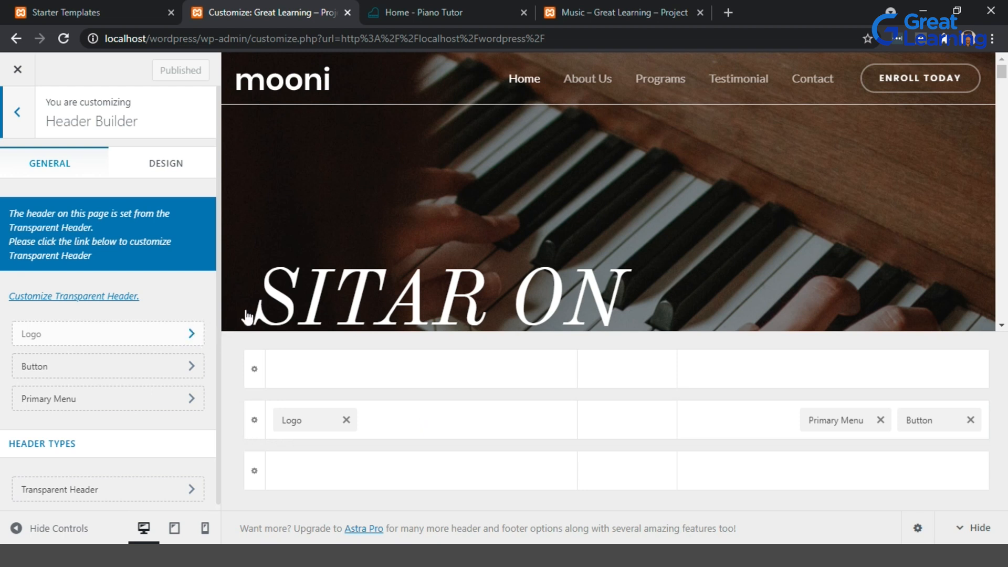
left_click(39, 334)
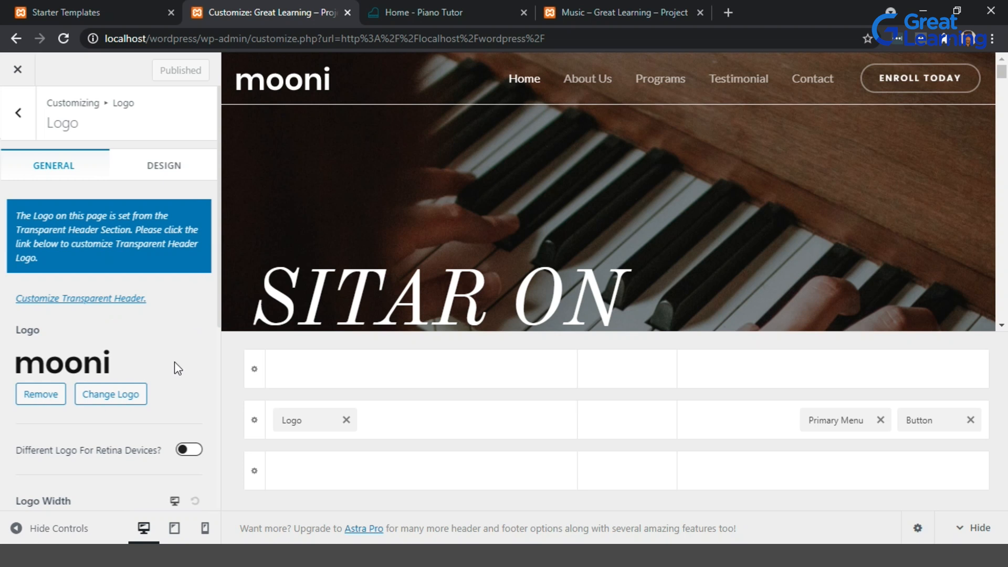
scroll(175, 361, "down", 3)
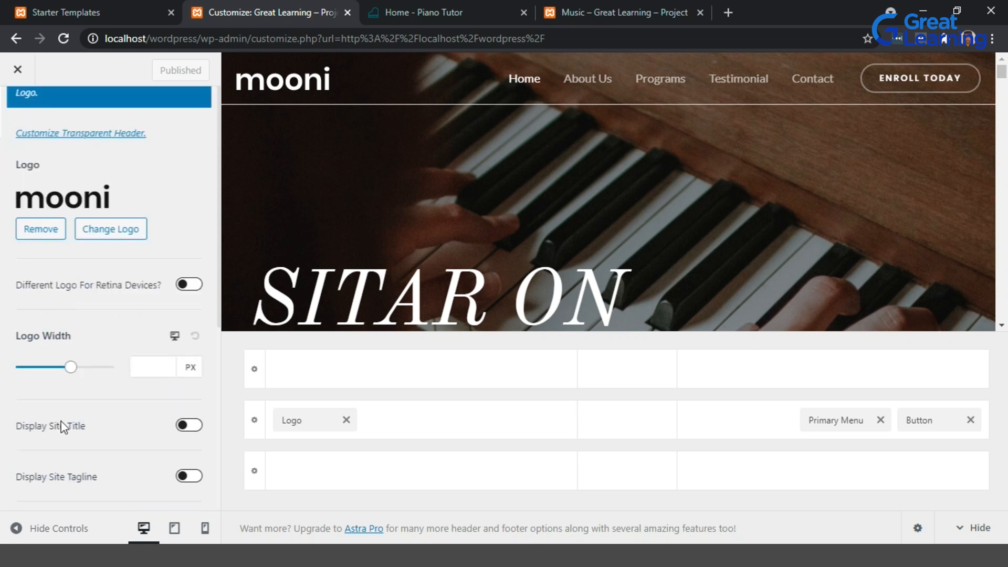
scroll(118, 338, "up", 3)
scroll(109, 313, "down", 3)
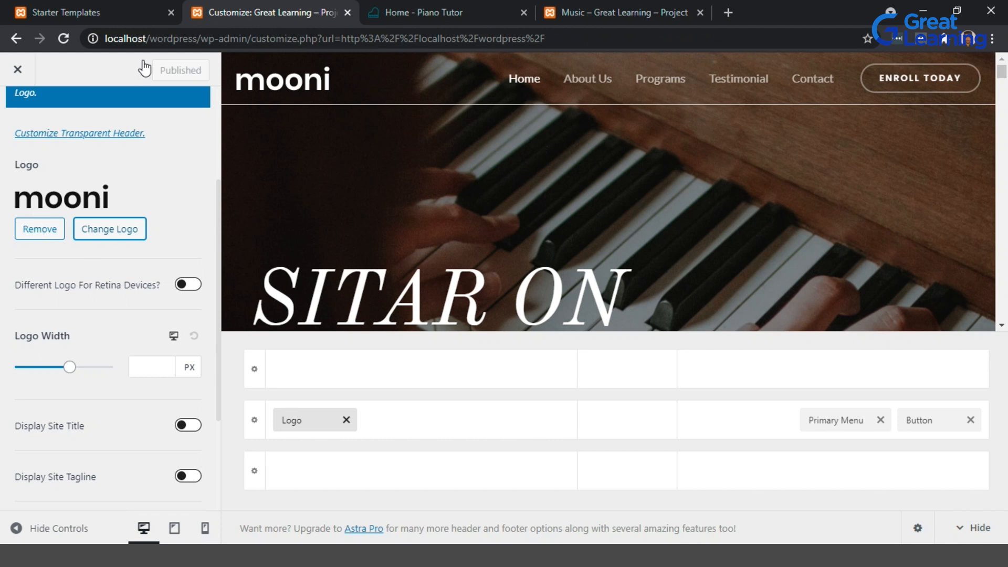
Replace the header logo with the uploaded GL_FINAL LOGO.png image, skipping cropping.
left_click(123, 234)
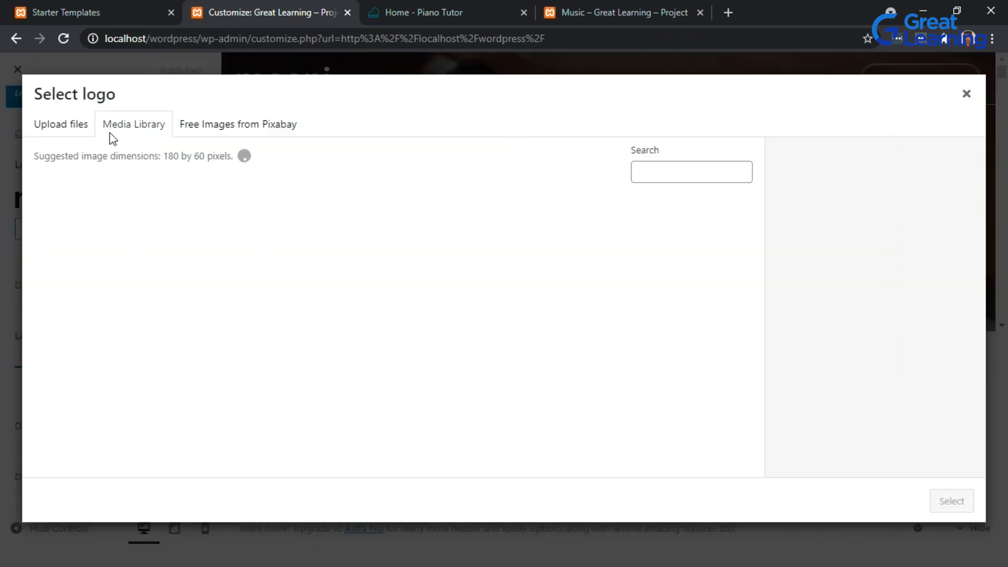
left_click(66, 124)
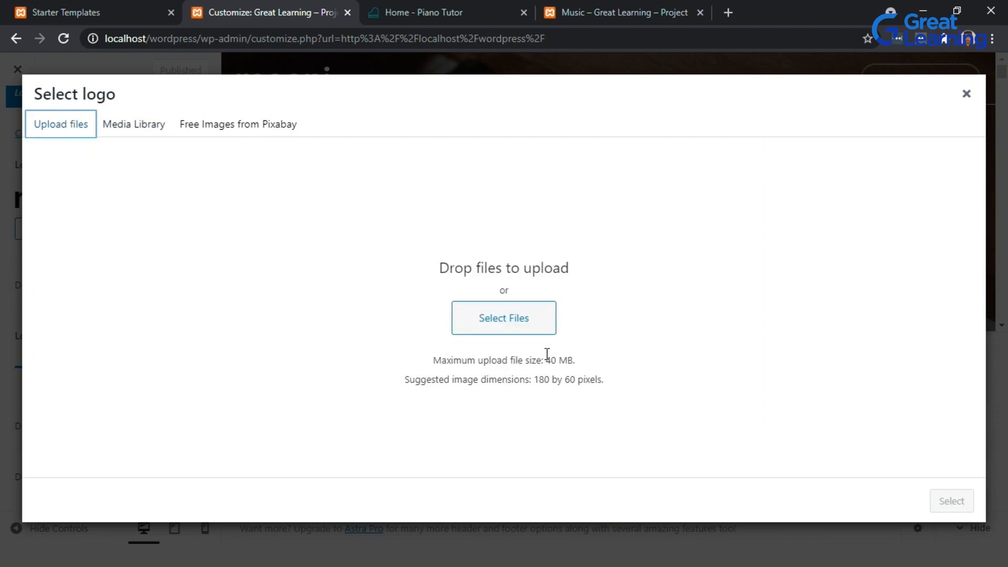
left_click(546, 319)
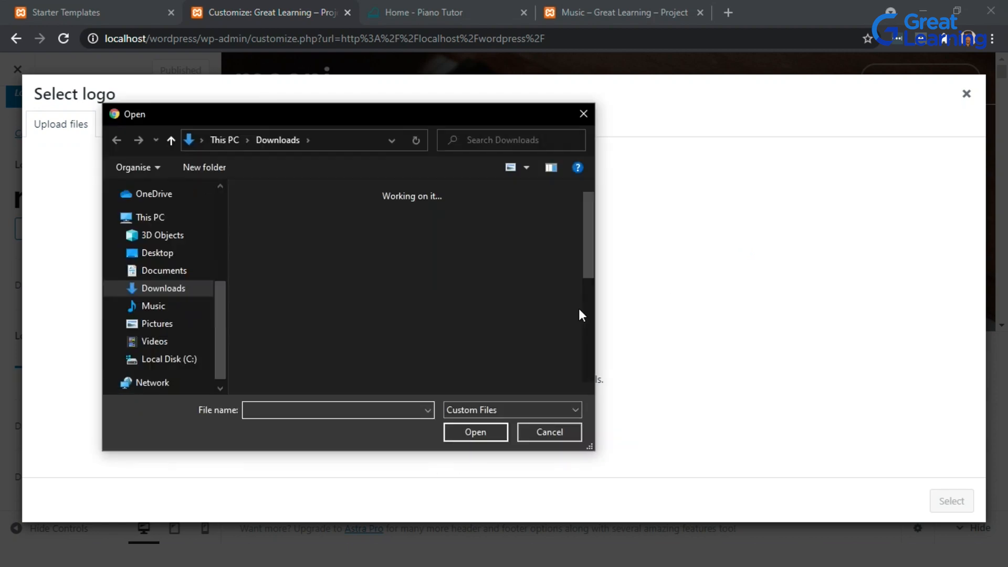
key("alt+Tab")
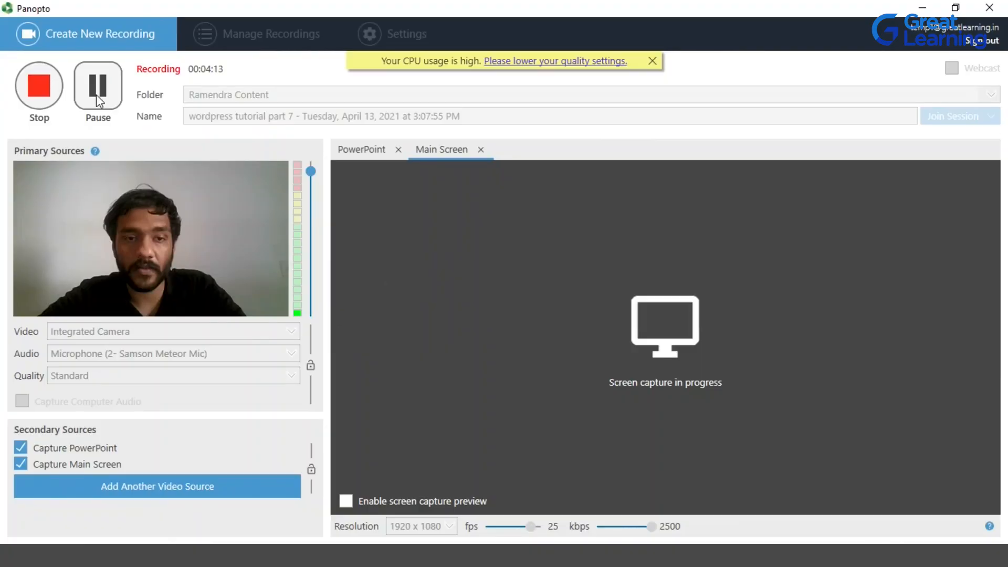
left_click(97, 96)
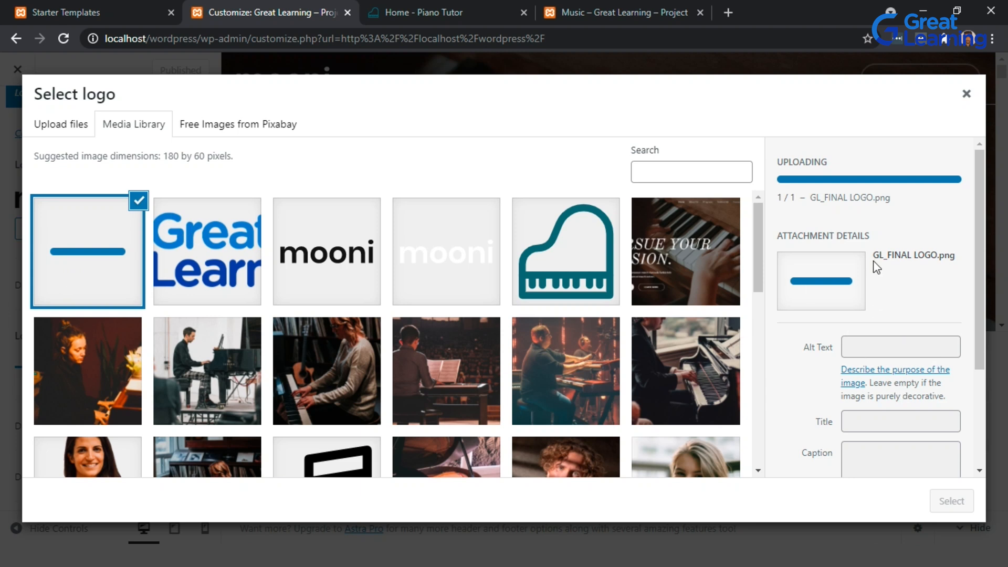
scroll(840, 331, "down", 2)
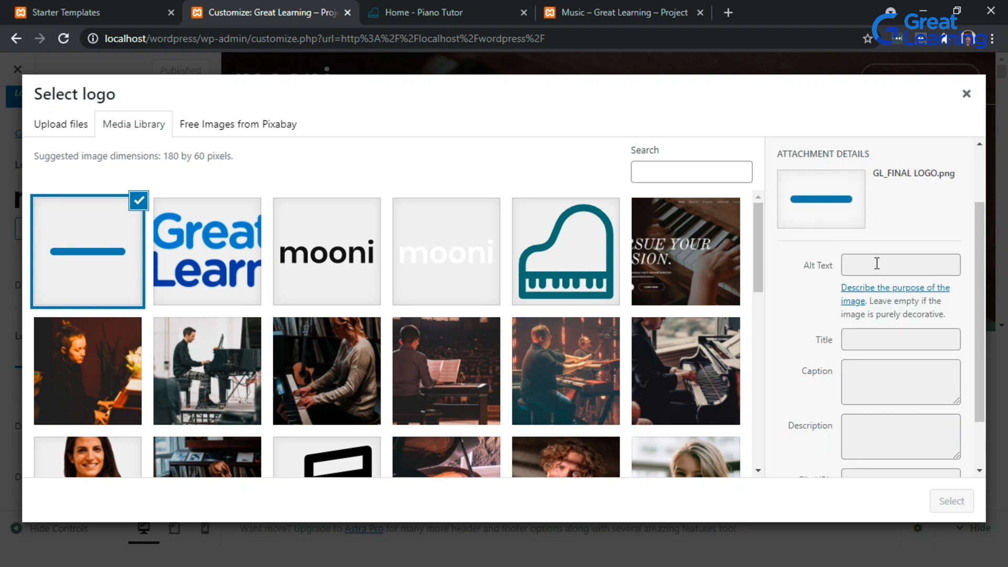
scroll(846, 344, "down", 2)
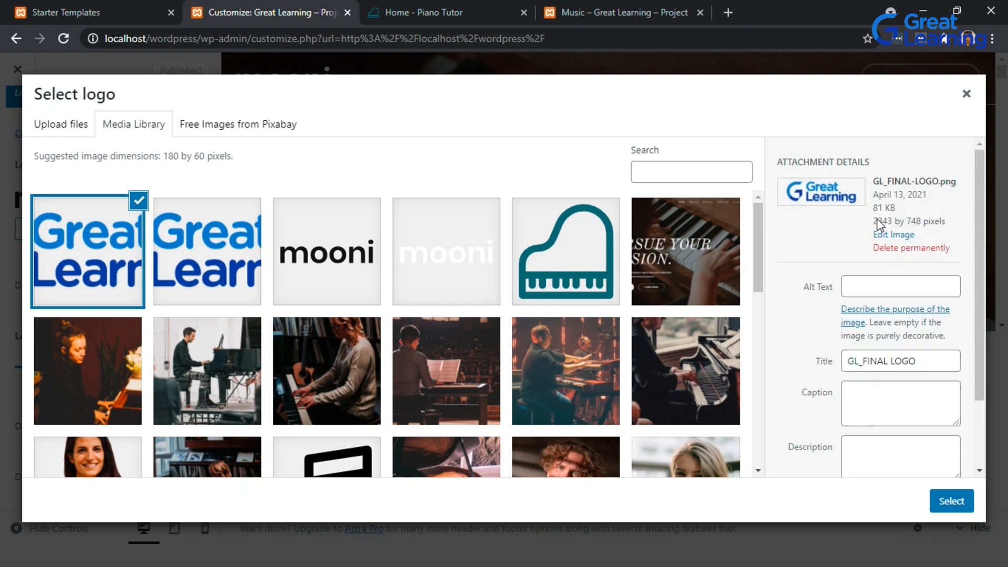
scroll(822, 325, "down", 2)
left_click(943, 501)
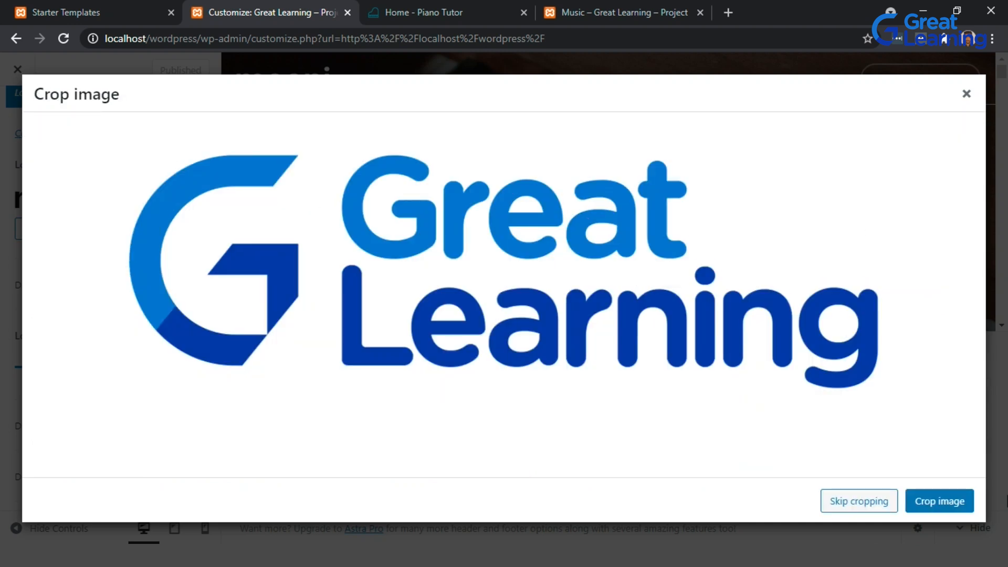
left_click(883, 506)
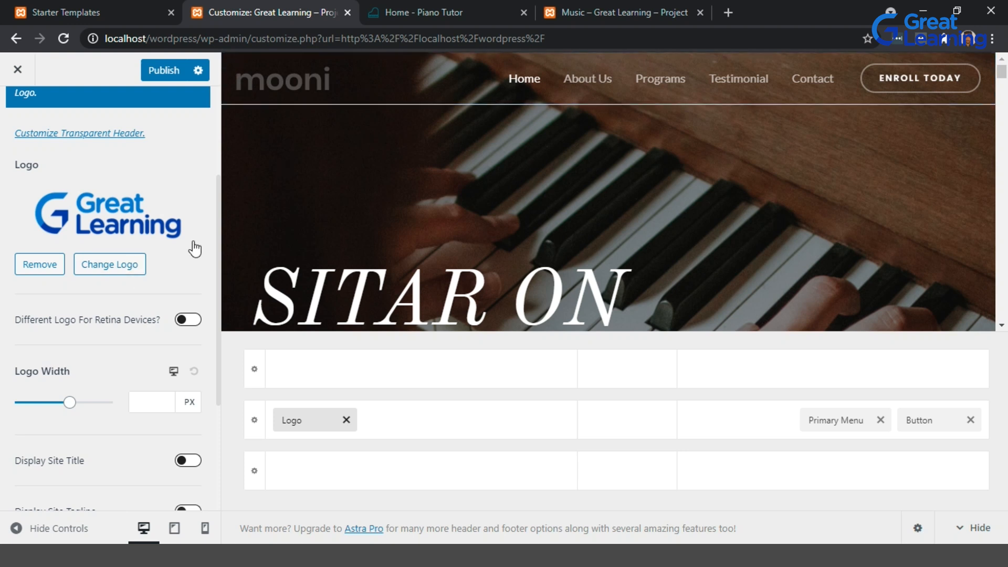
Set the logo width to 132 px.
scroll(195, 248, "down", 3)
scroll(193, 242, "up", 3)
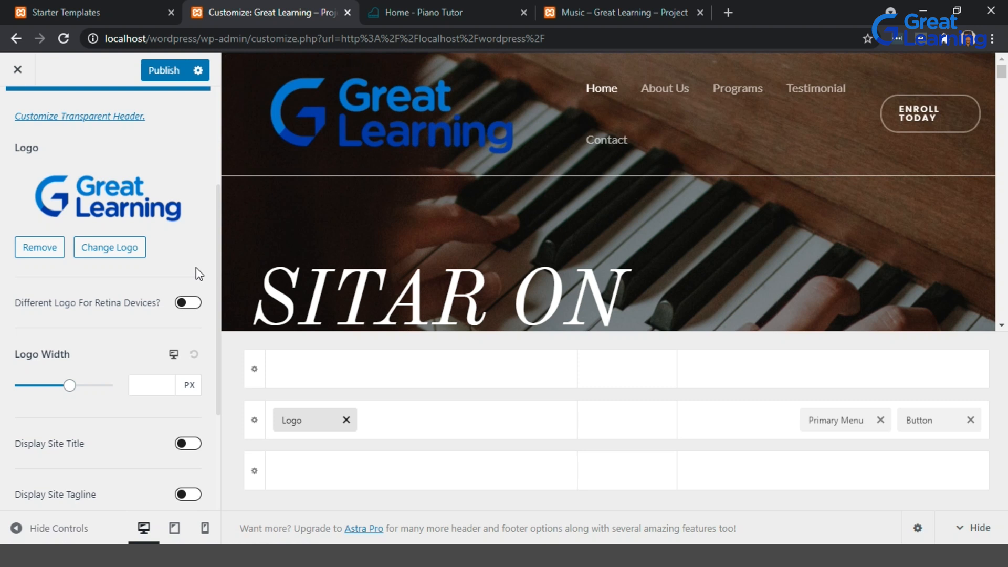
scroll(197, 268, "up", 2)
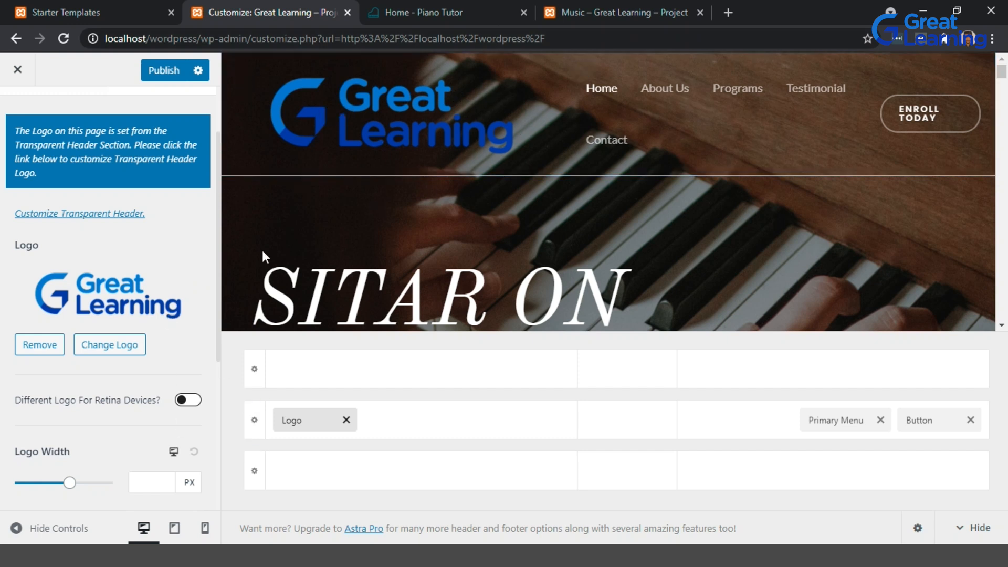
scroll(189, 336, "down", 2)
scroll(189, 336, "down", 1)
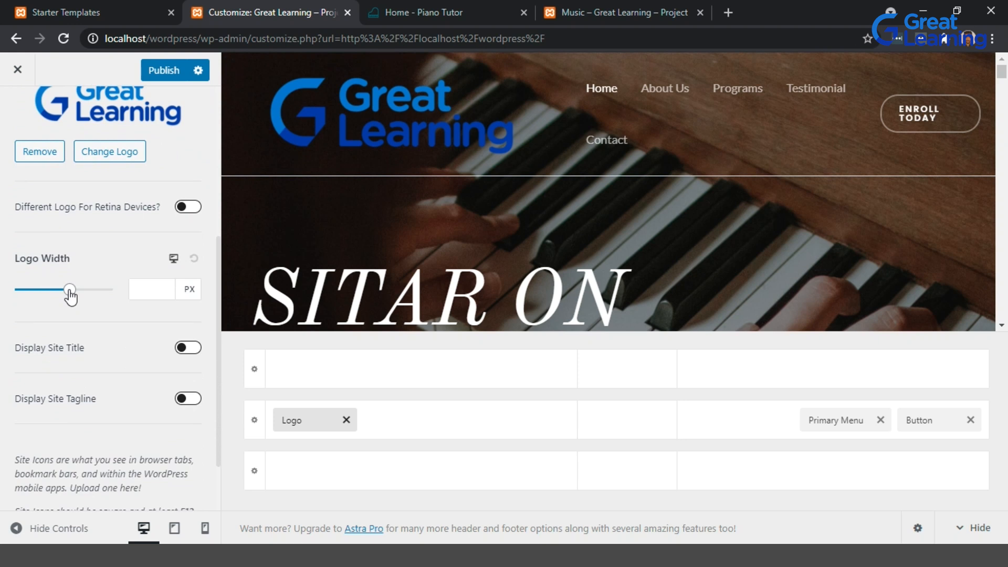
mouse_move(38, 295)
left_mouse_down()
mouse_move(55, 296)
mouse_move(38, 295)
left_mouse_up()
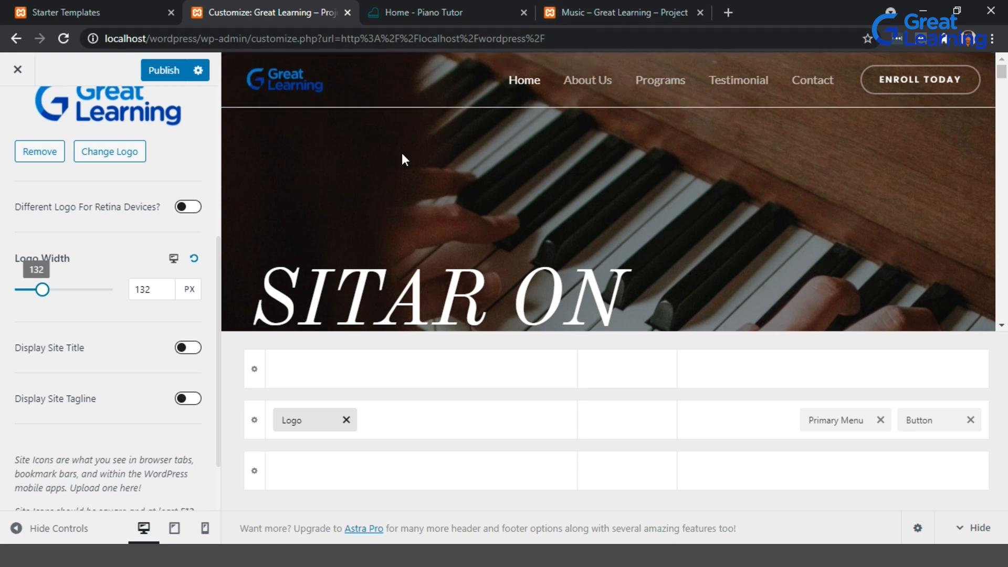
Open the Transparent Header settings and remove its separate logo image.
scroll(146, 219, "up", 1)
scroll(146, 219, "up", 4)
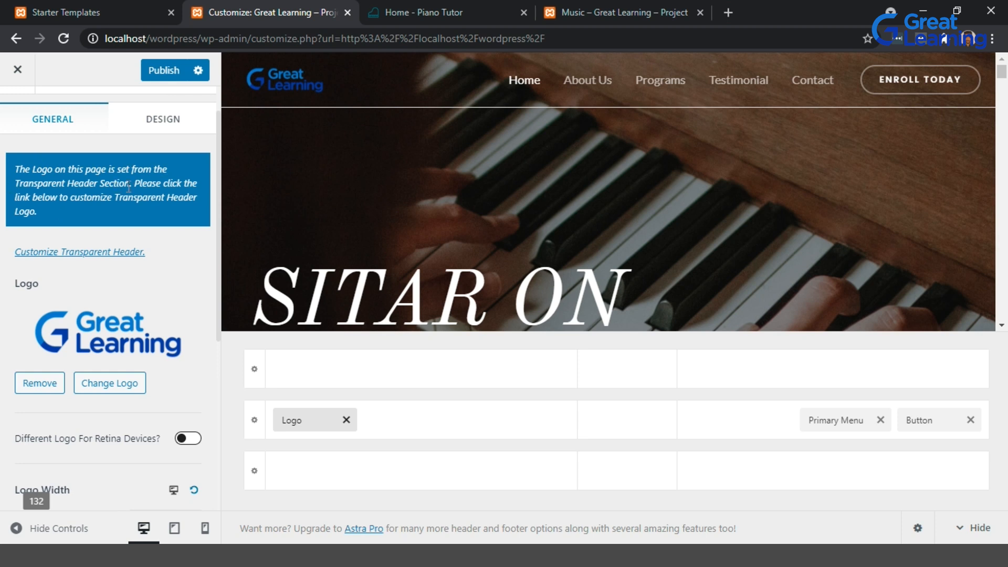
left_click(99, 252)
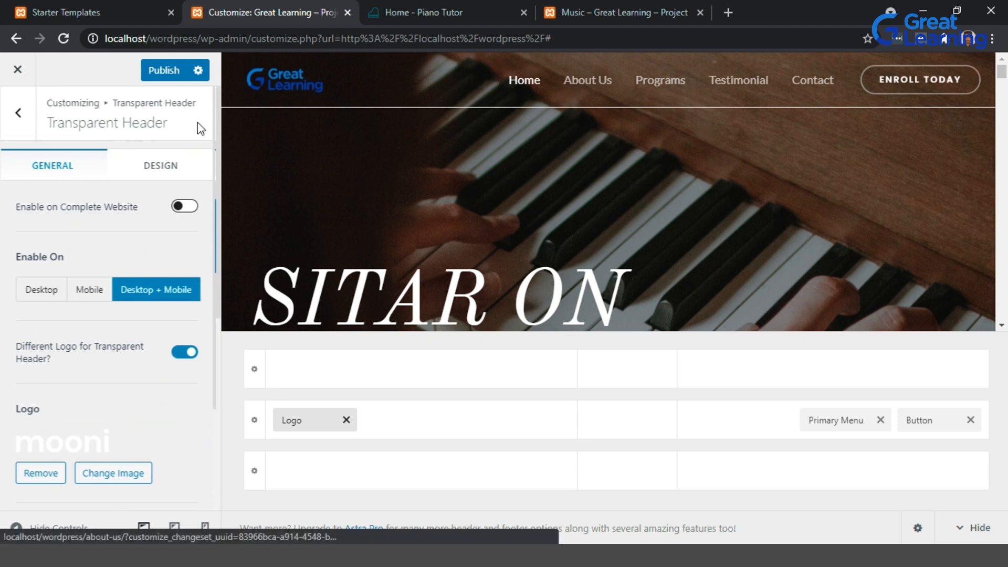
scroll(130, 300, "down", 2)
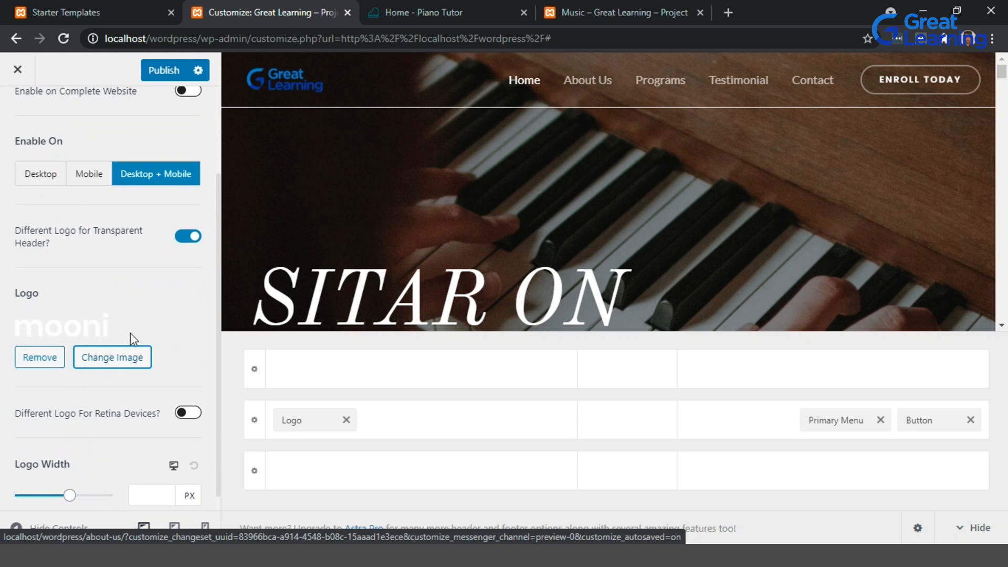
left_click(41, 359)
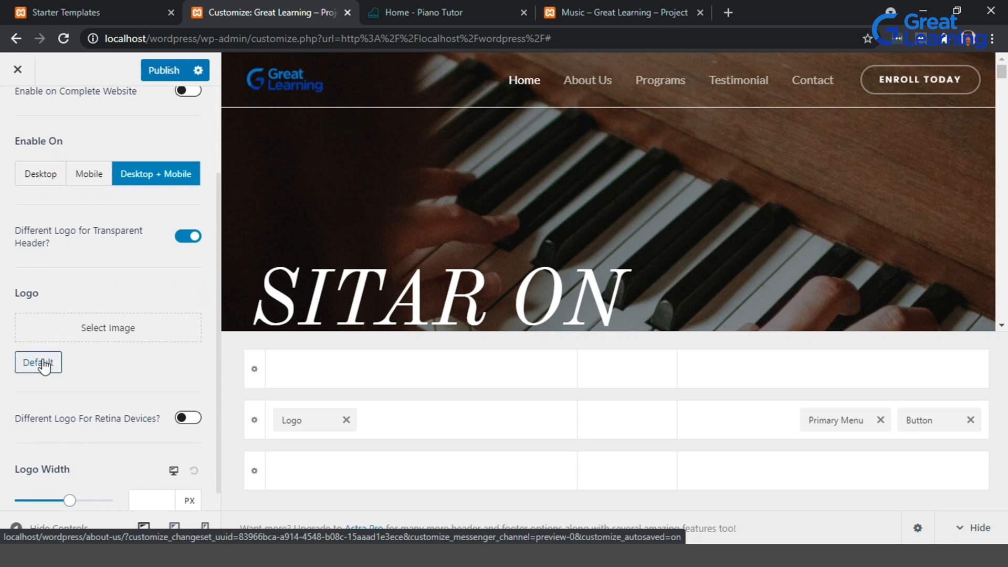
Publish the Customizer changes and close the Customizer.
scroll(138, 288, "up", 3)
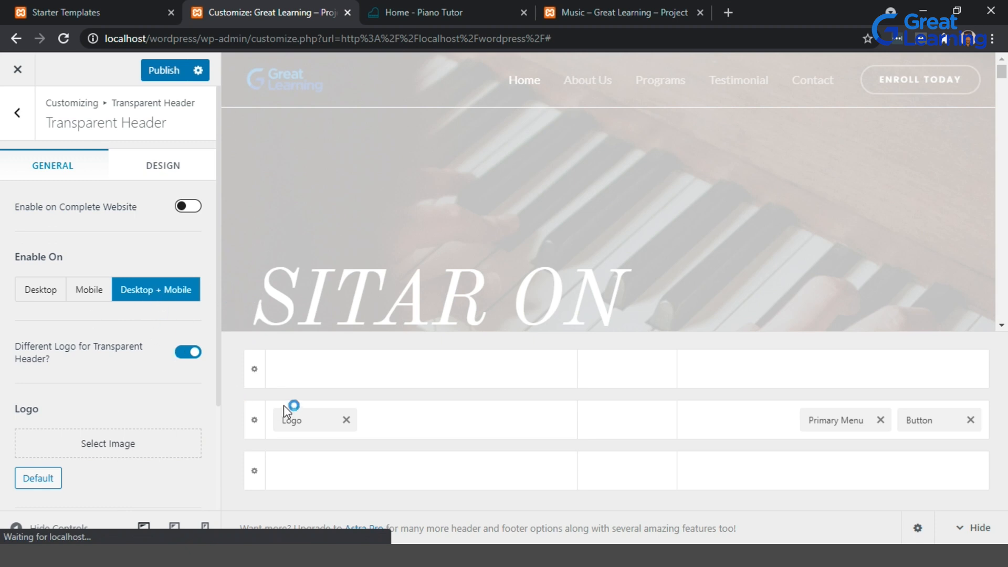
scroll(108, 115, "down", 3)
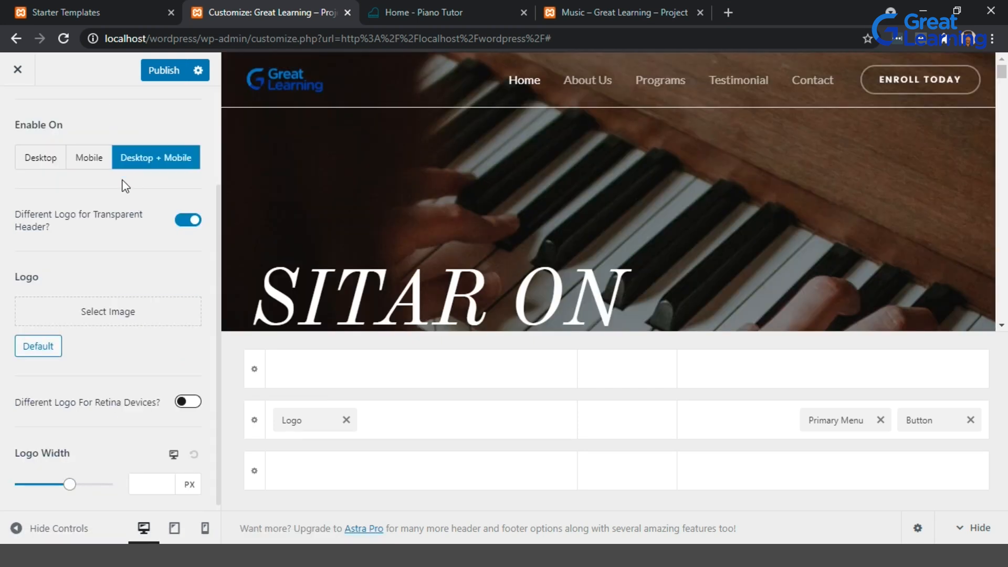
scroll(125, 185, "up", 3)
left_click(173, 71)
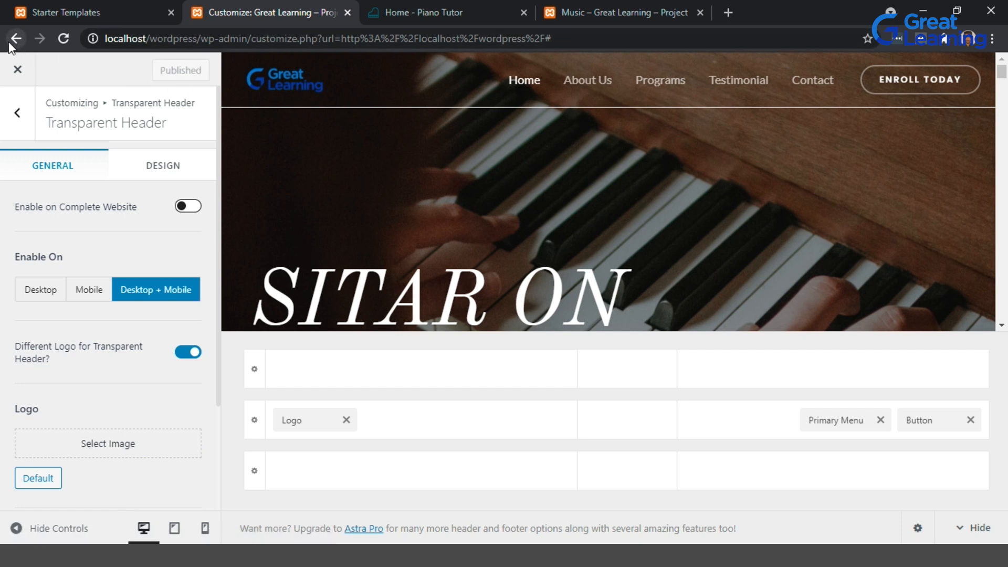
left_click(18, 70)
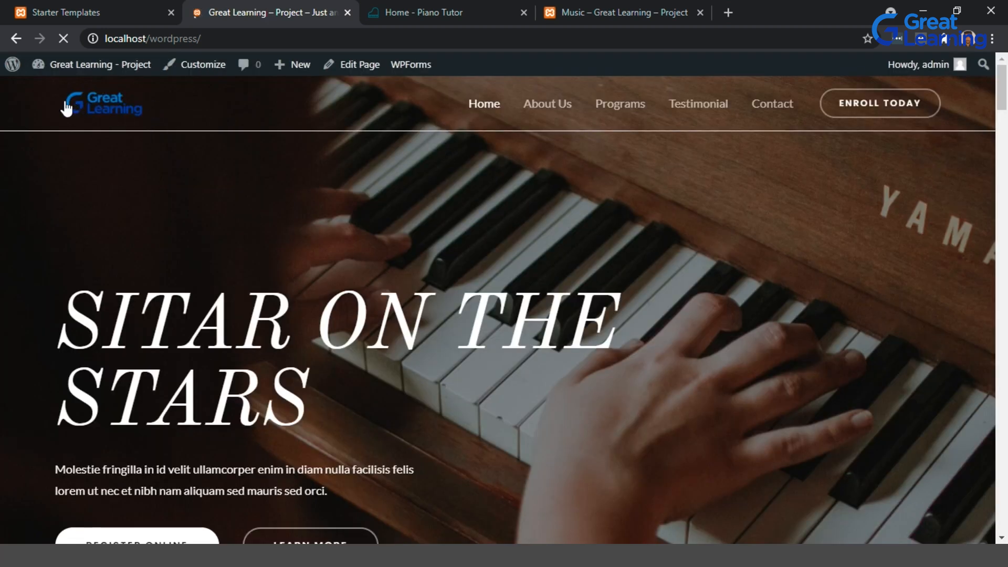
Check the new header logo on the home, About Us and Music pages.
scroll(565, 270, "down", 5)
scroll(569, 272, "down", 7)
scroll(567, 272, "up", 12)
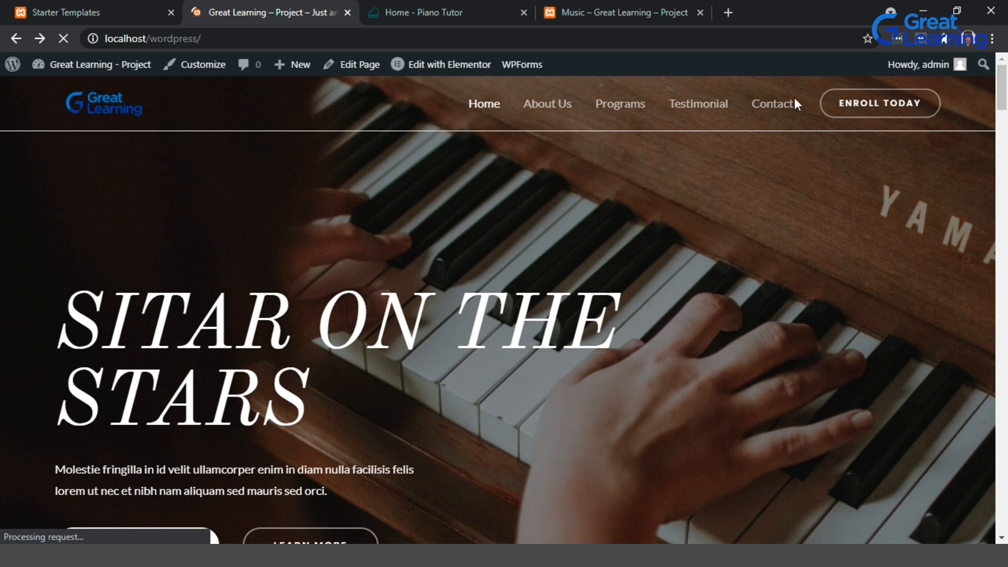
left_click(568, 105)
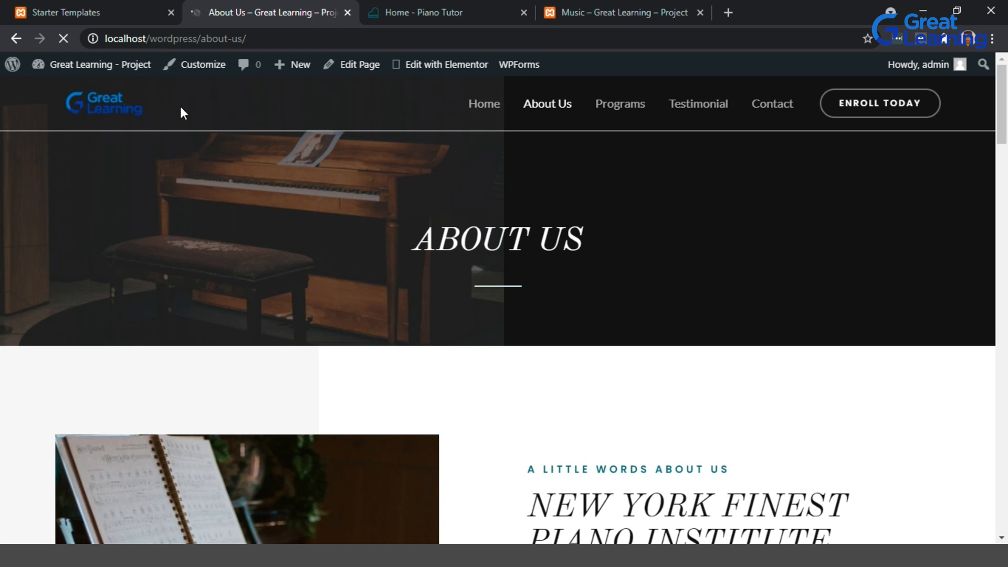
left_click(574, 2)
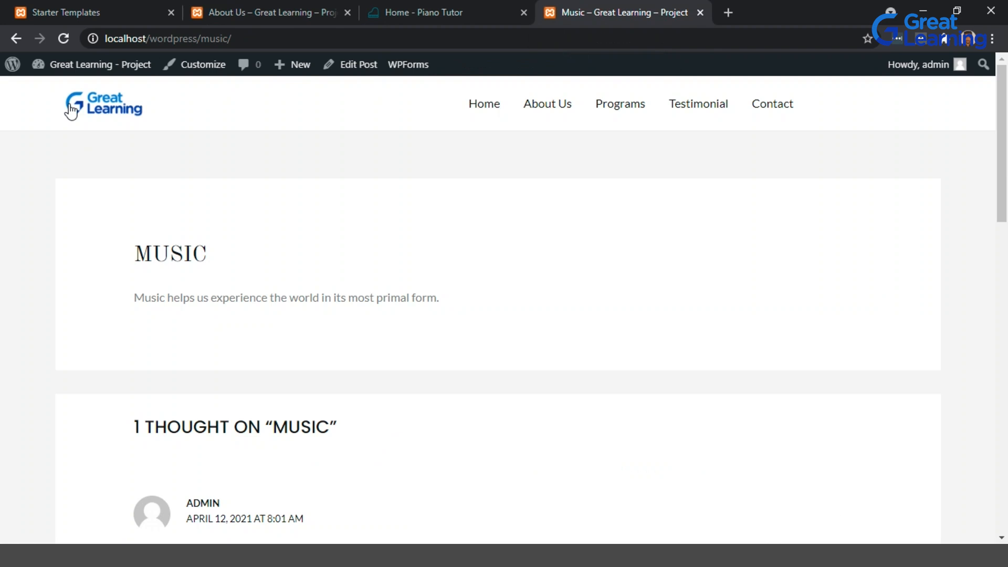
left_click(254, 8)
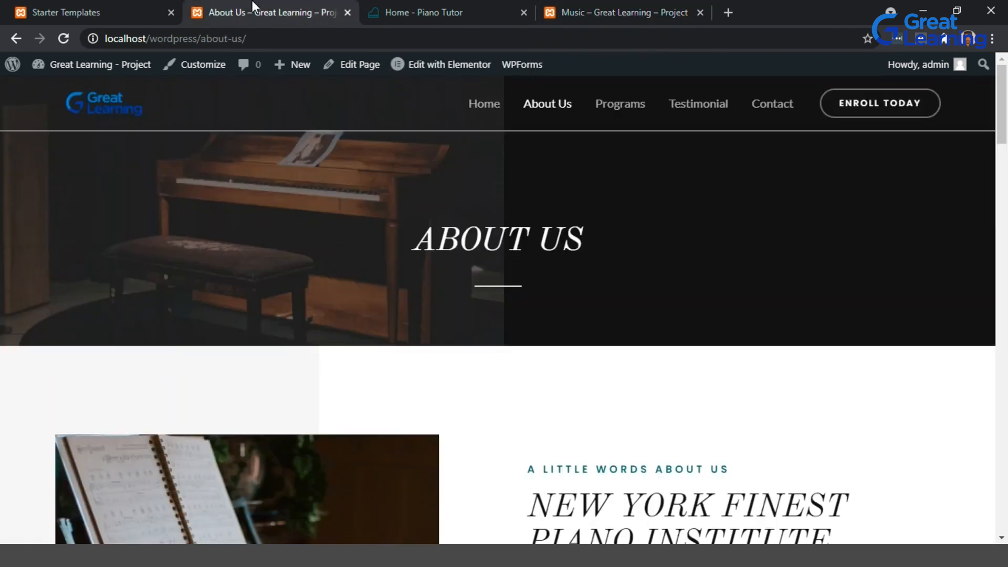
scroll(326, 281, "down", 15)
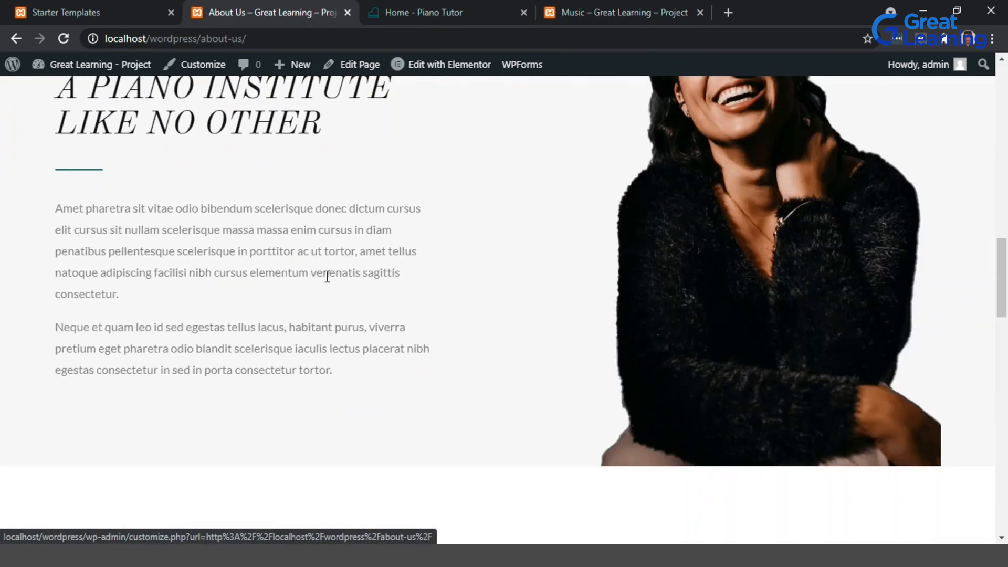
scroll(326, 281, "up", 8)
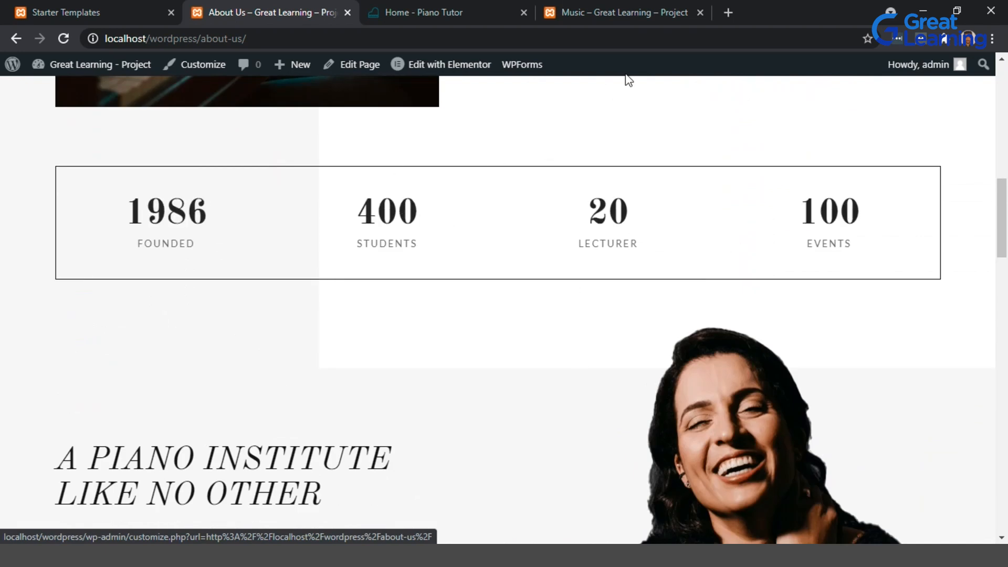
scroll(501, 371, "up", 2)
scroll(500, 372, "up", 8)
scroll(501, 372, "down", 2)
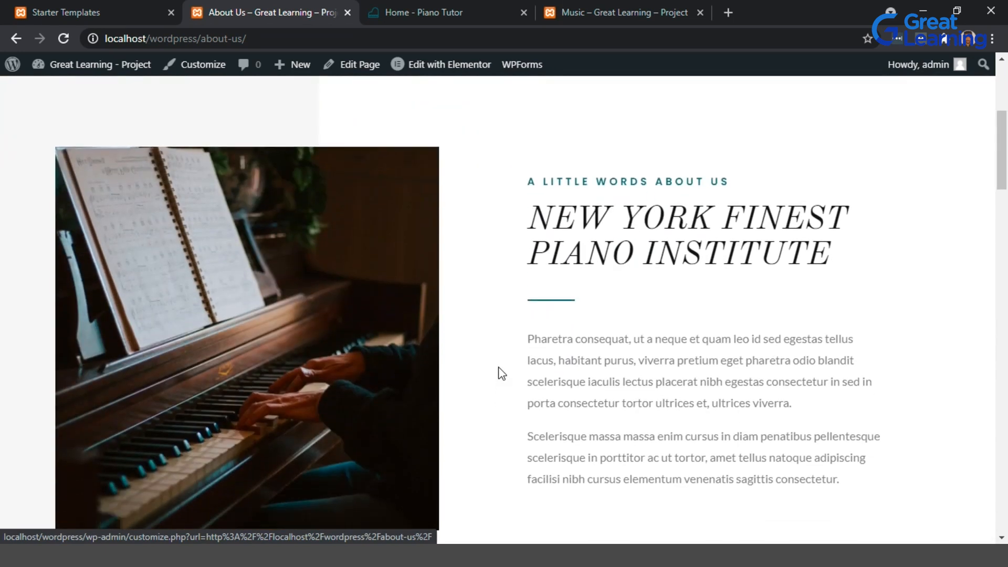
scroll(502, 372, "down", 1)
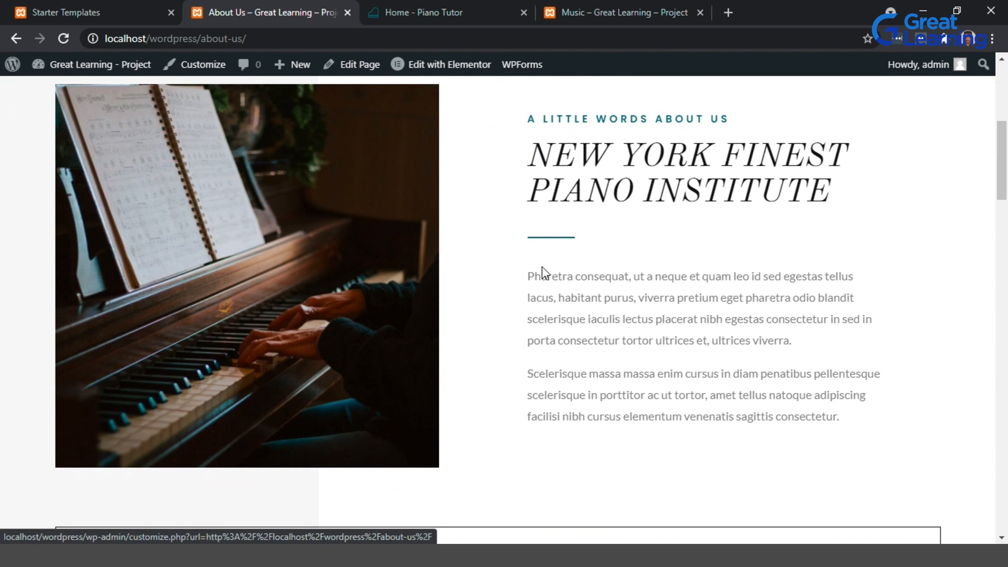
mouse_move(454, 66)
scroll(512, 154, "up", 6)
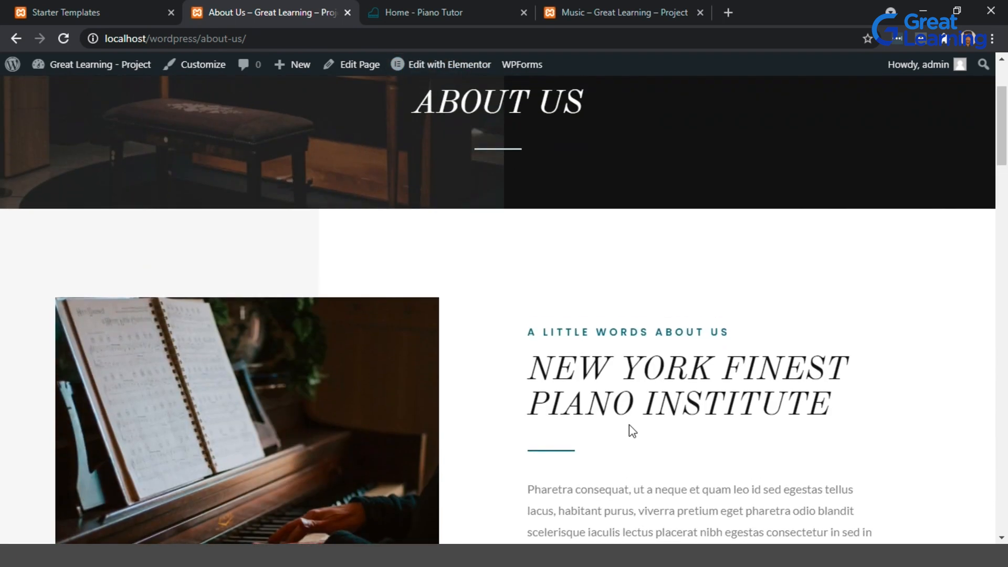
scroll(422, 288, "down", 8)
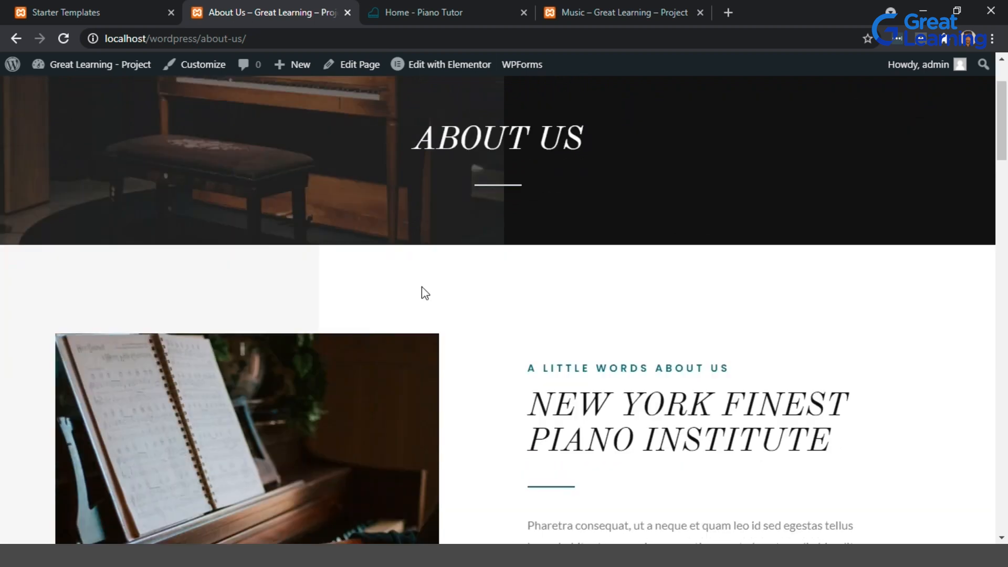
scroll(453, 292, "up", 8)
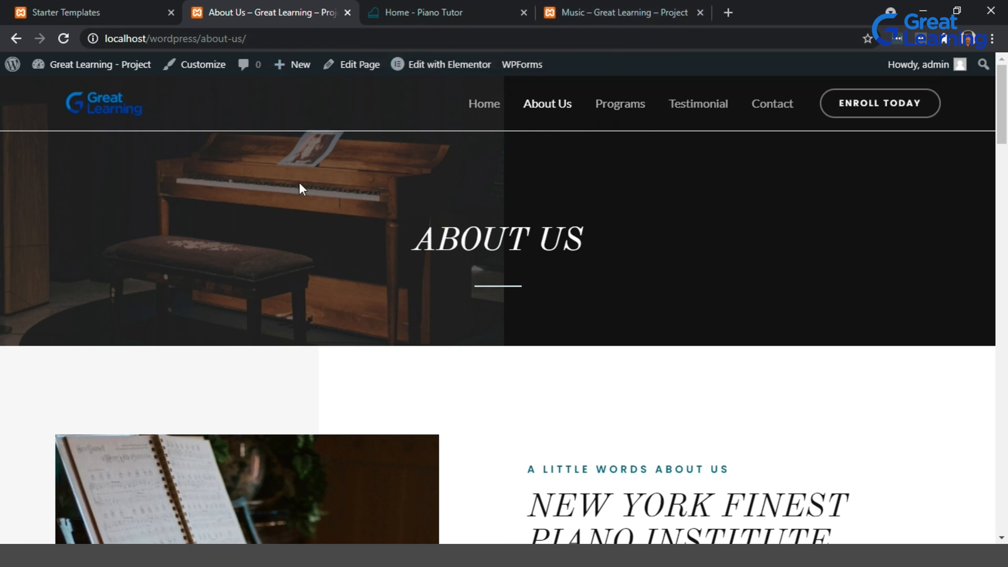
Open the list of all pages in the WordPress dashboard.
left_click(109, 8)
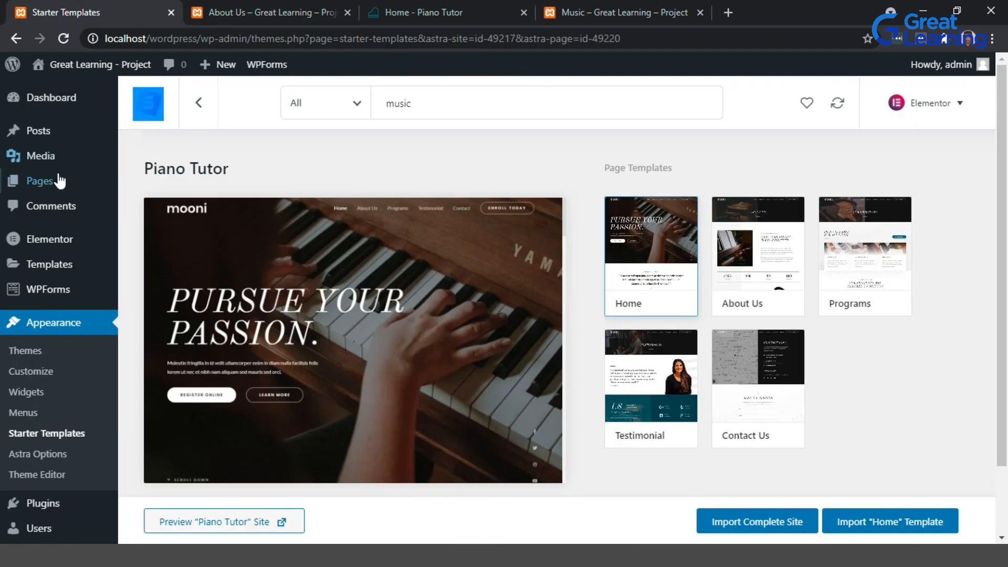
left_click(55, 184)
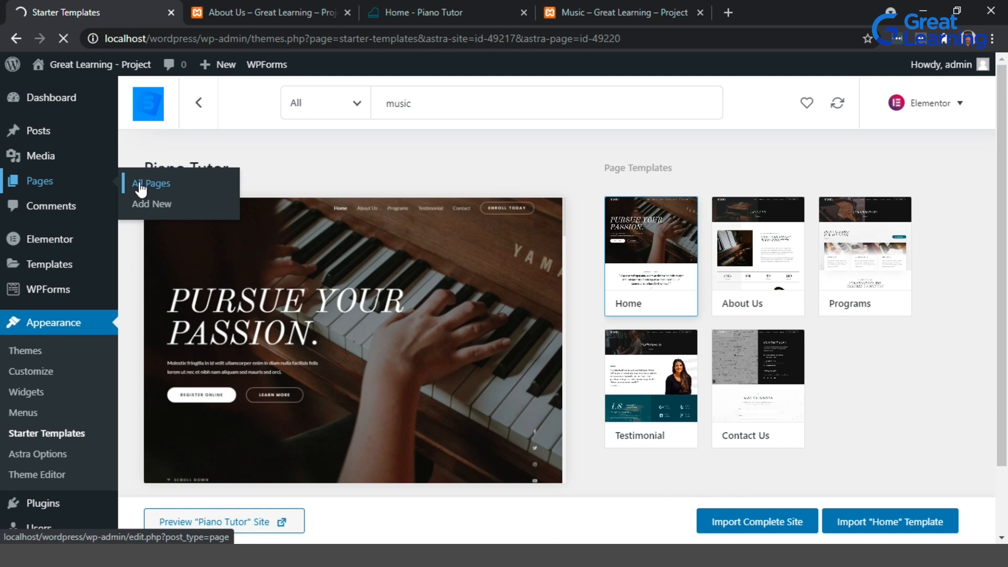
left_click(618, 3)
left_click(130, 2)
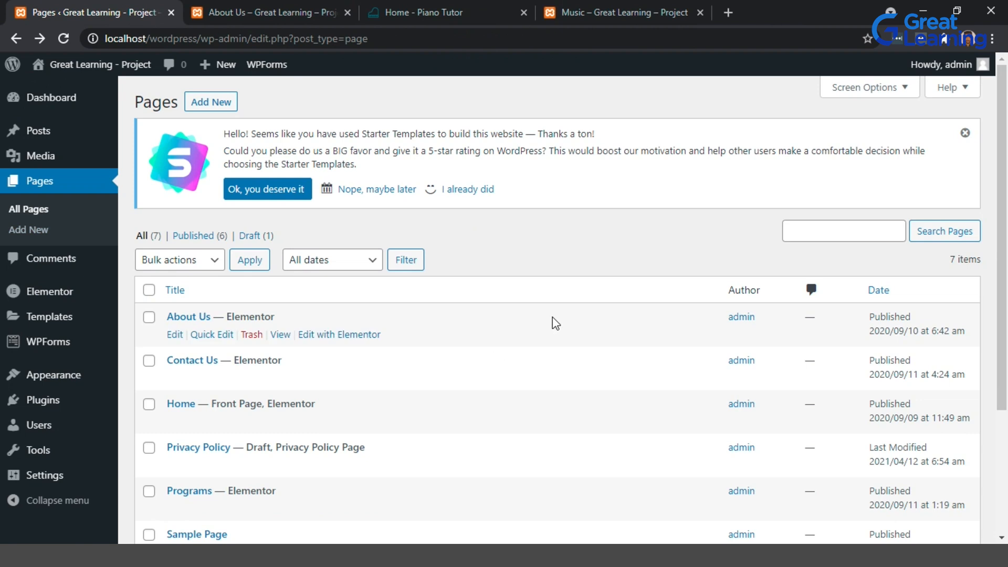
Add a new page titled Blog with the paragraph "Here are some blogs that may interest you.".
scroll(555, 322, "down", 2)
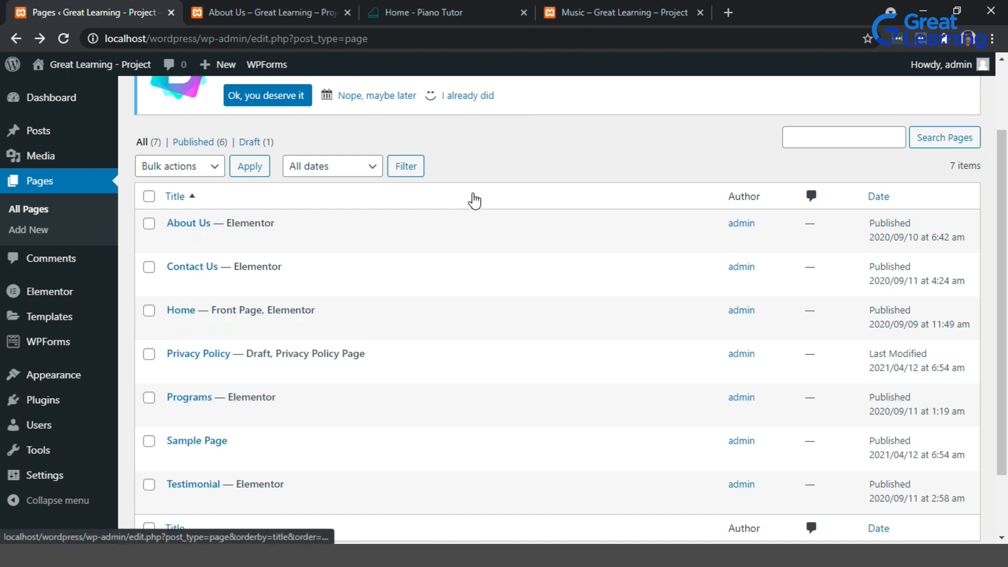
scroll(474, 200, "up", 2)
left_click(219, 102)
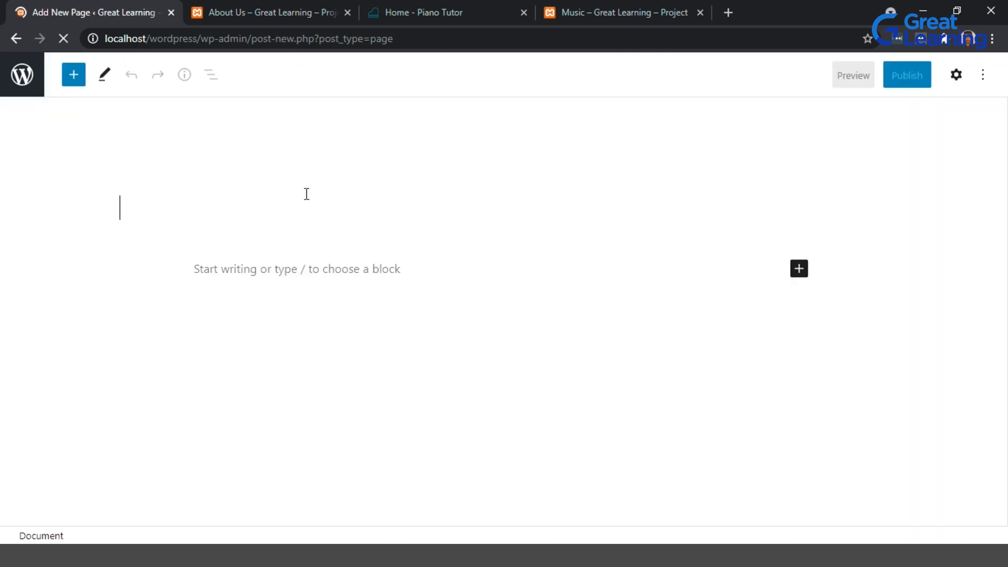
type("Cont")
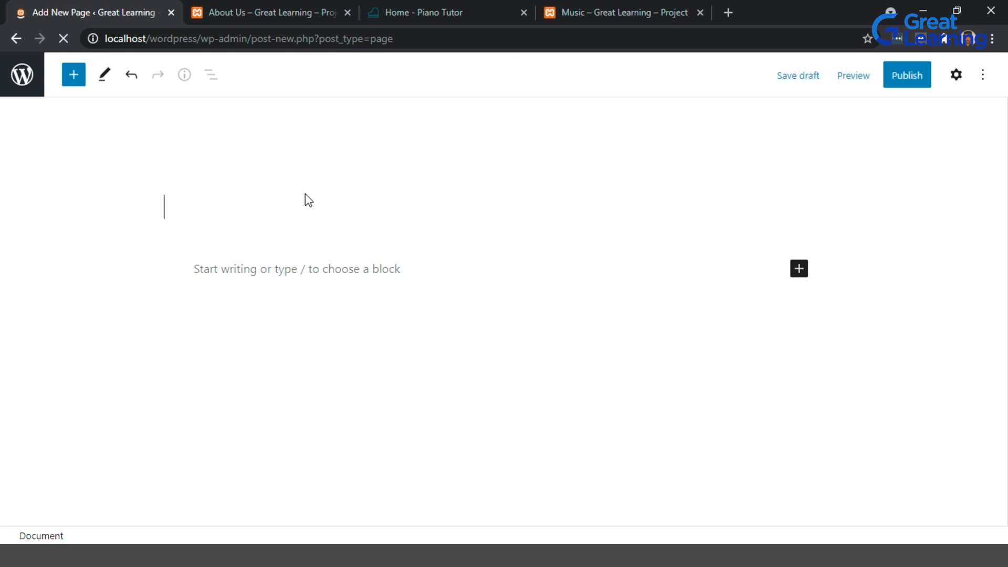
left_click(243, 277)
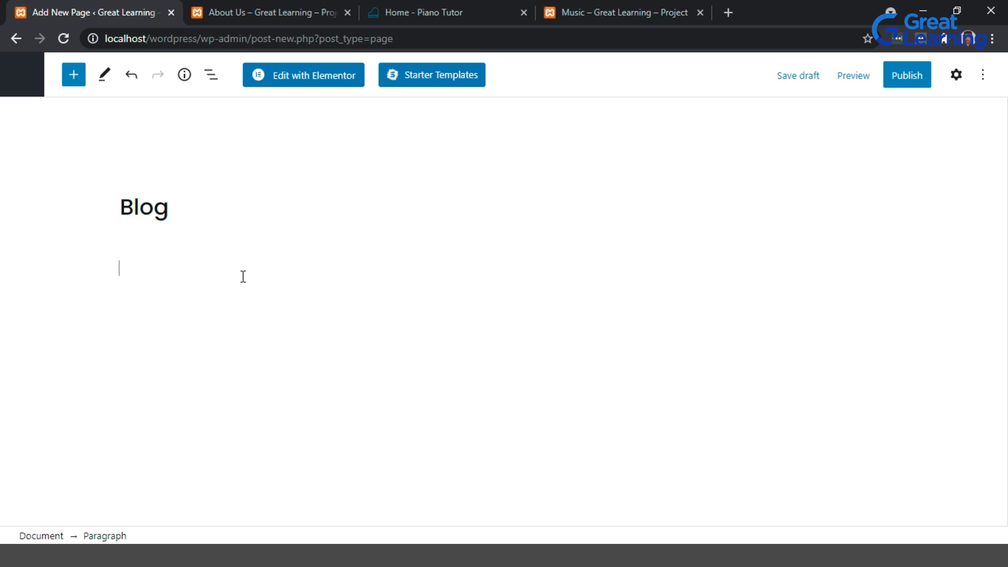
type("Here are some blogs that may interest you")
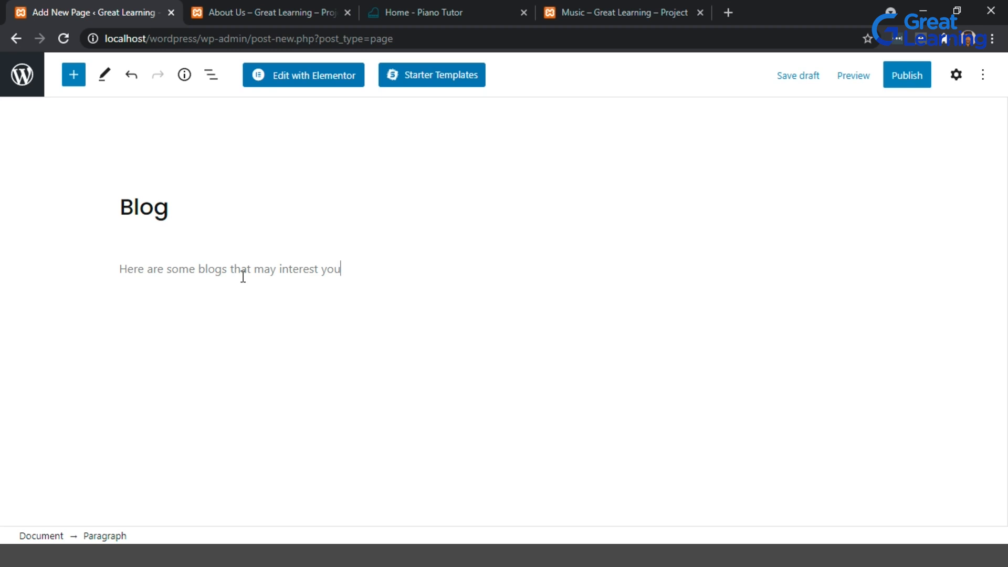
Save the Blog page as a draft, publish it, and open the published page in a new tab.
left_click(806, 77)
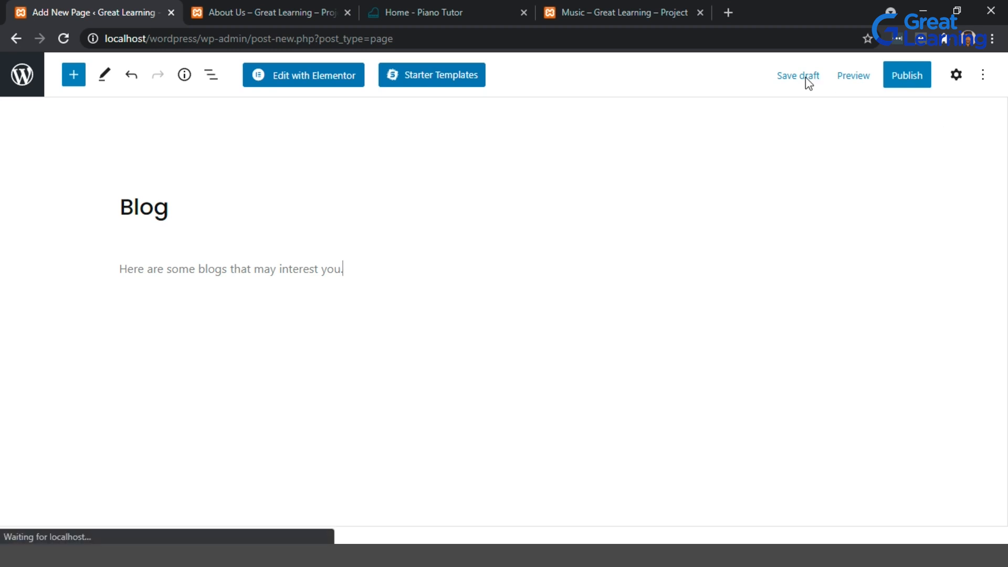
left_click(805, 77)
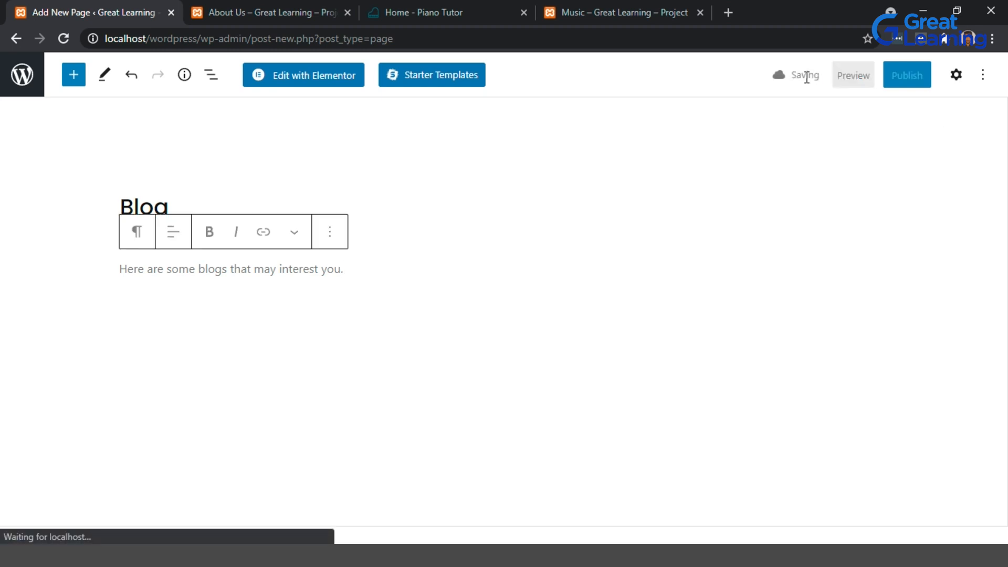
left_click(909, 74)
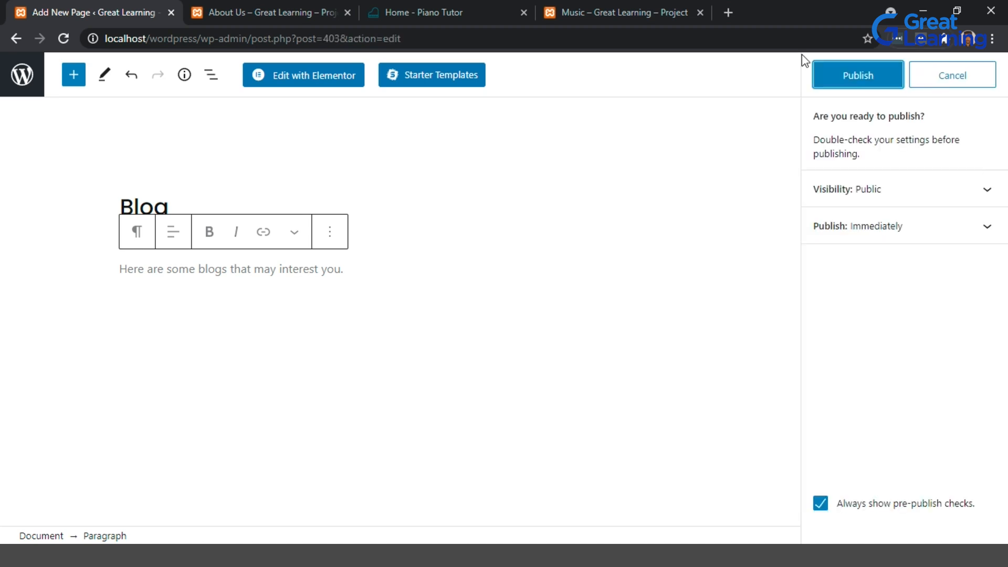
left_click(879, 82)
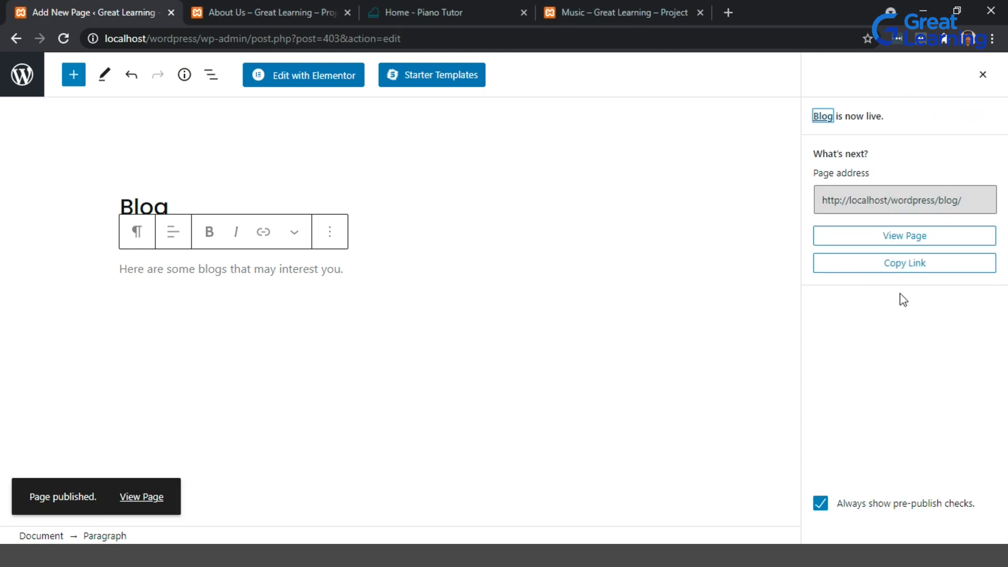
left_click(920, 248)
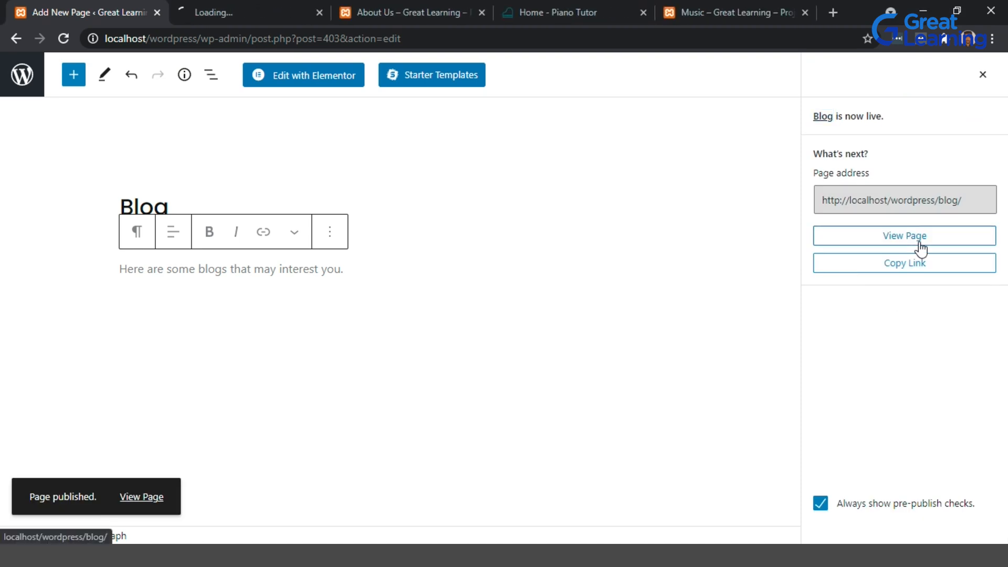
In Reading settings, make the homepage a static page with Home as homepage and Blog as posts page, and save.
left_click(17, 82)
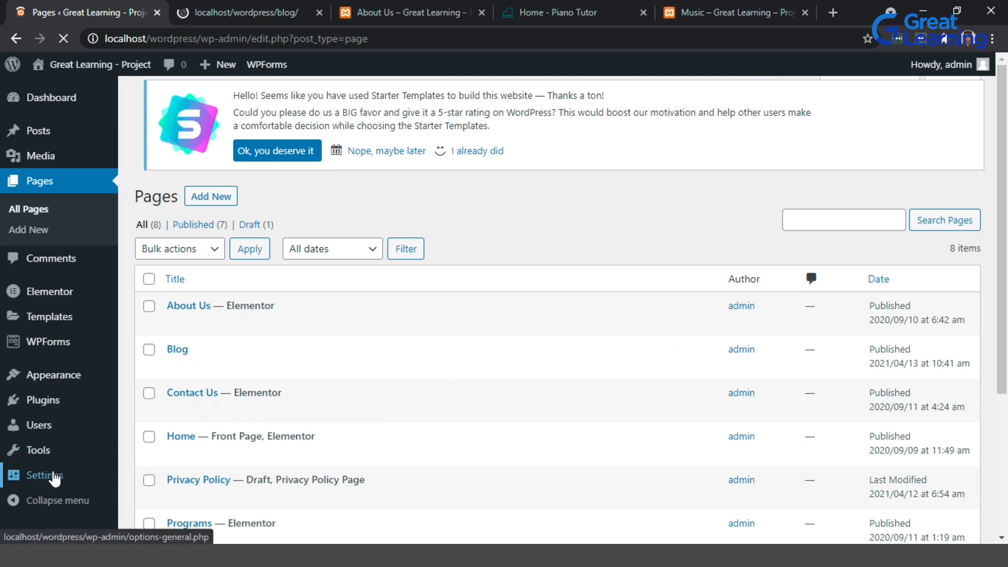
mouse_move(55, 479)
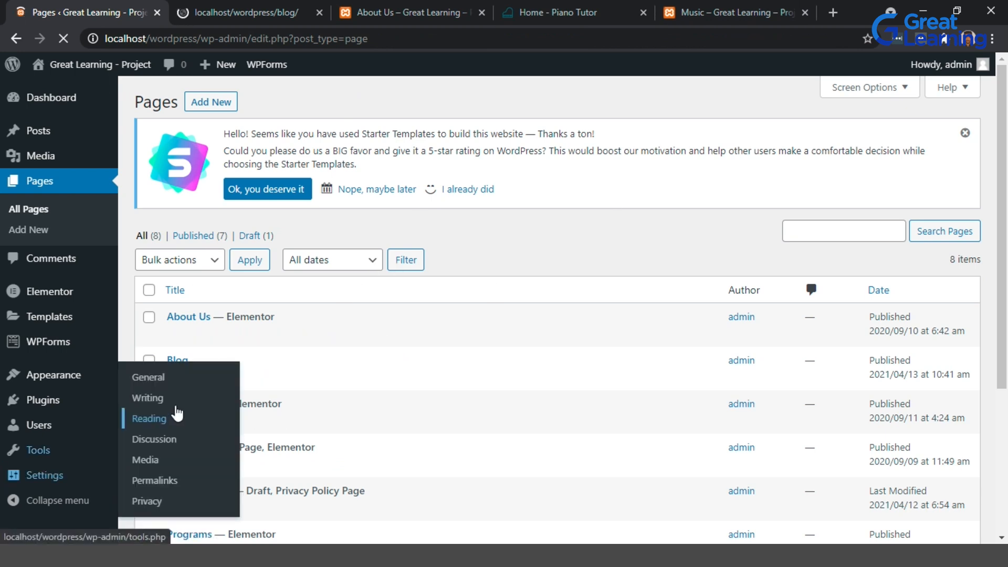
left_click(171, 420)
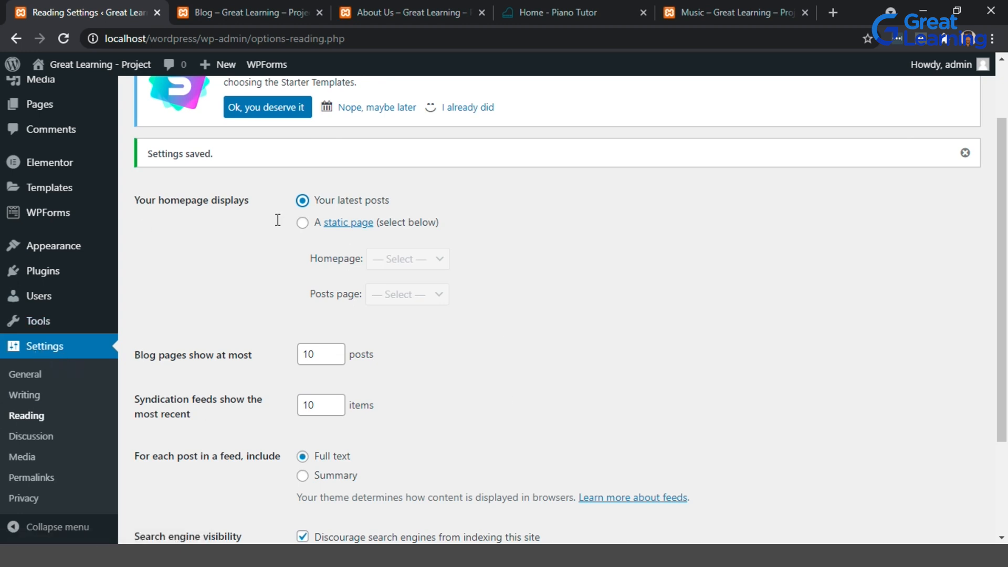
left_click(304, 223)
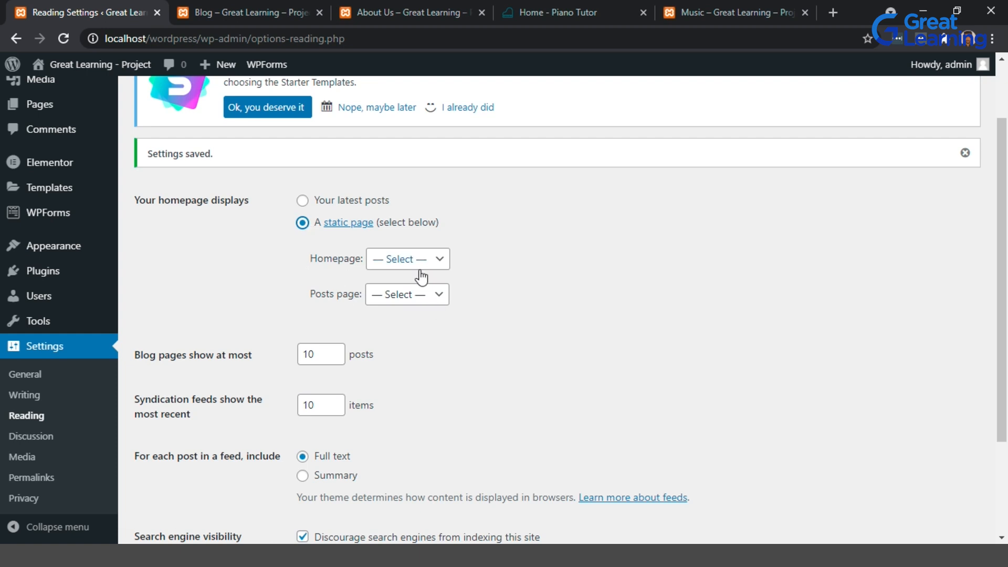
left_click(439, 259)
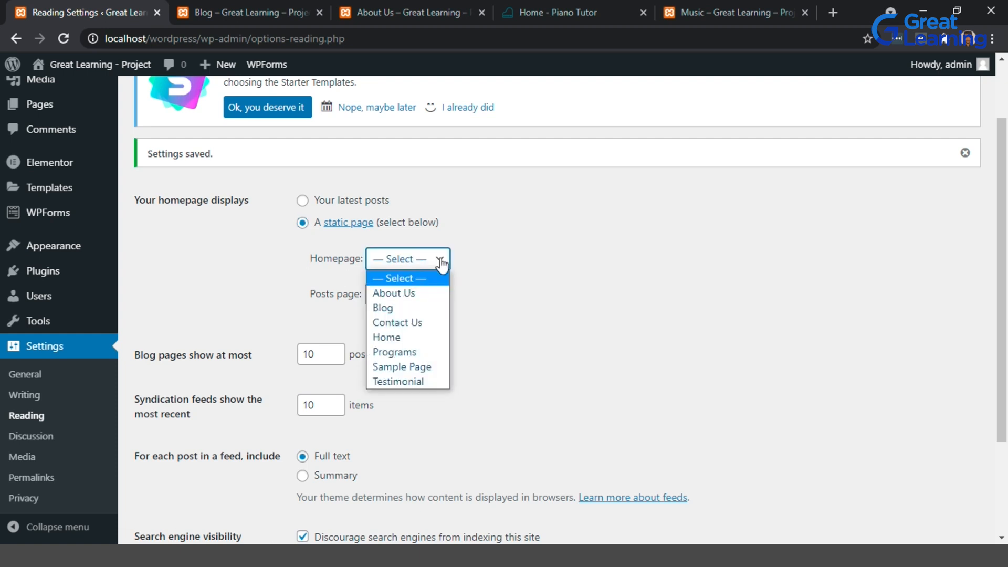
left_click(415, 338)
left_click(440, 295)
left_click(416, 344)
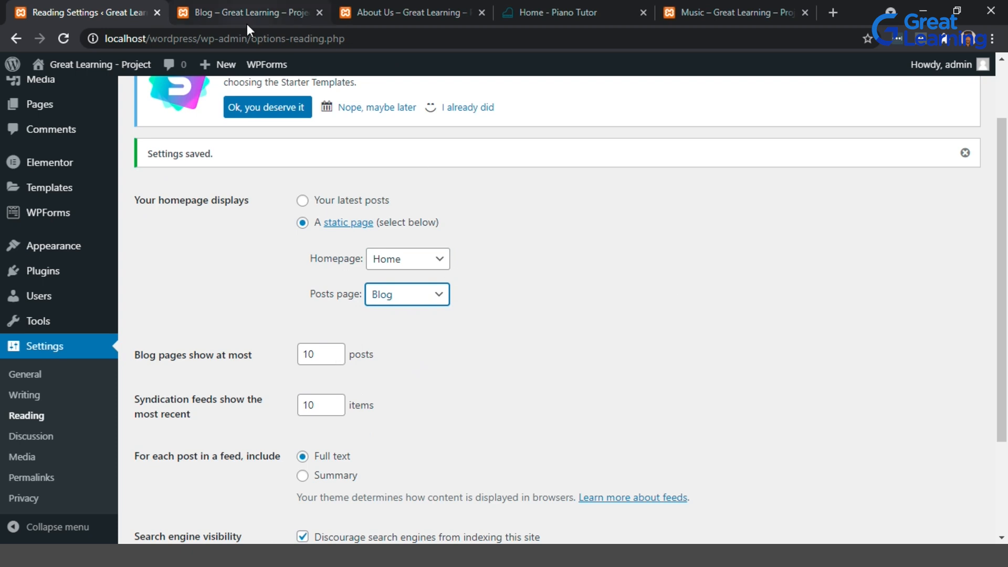
scroll(724, 470, "down", 3)
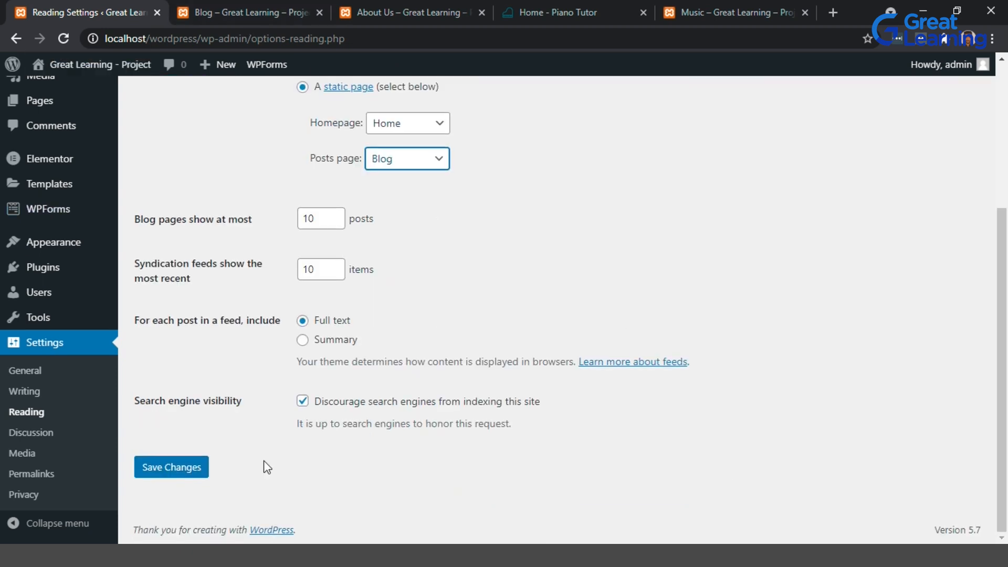
left_click(193, 469)
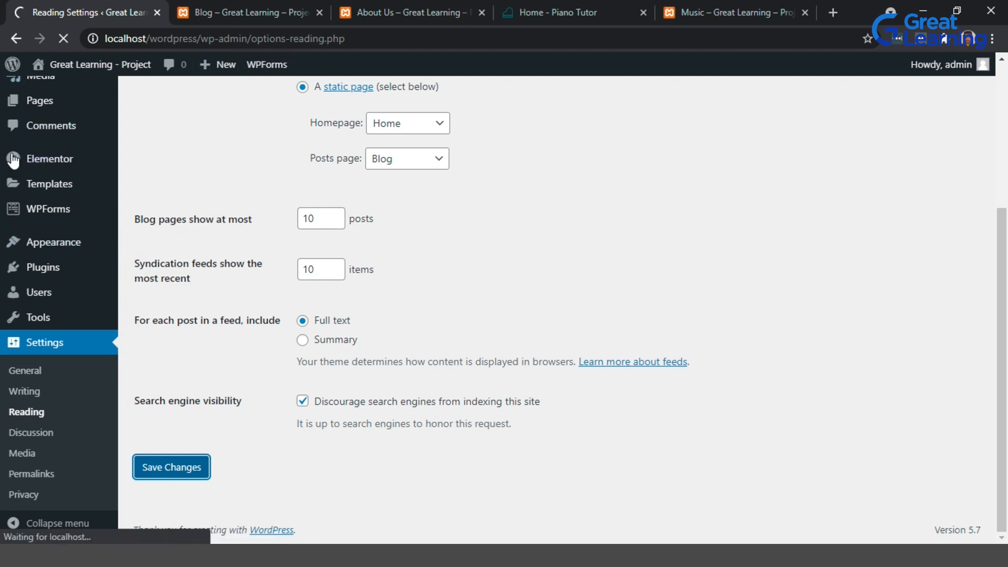
mouse_move(13, 160)
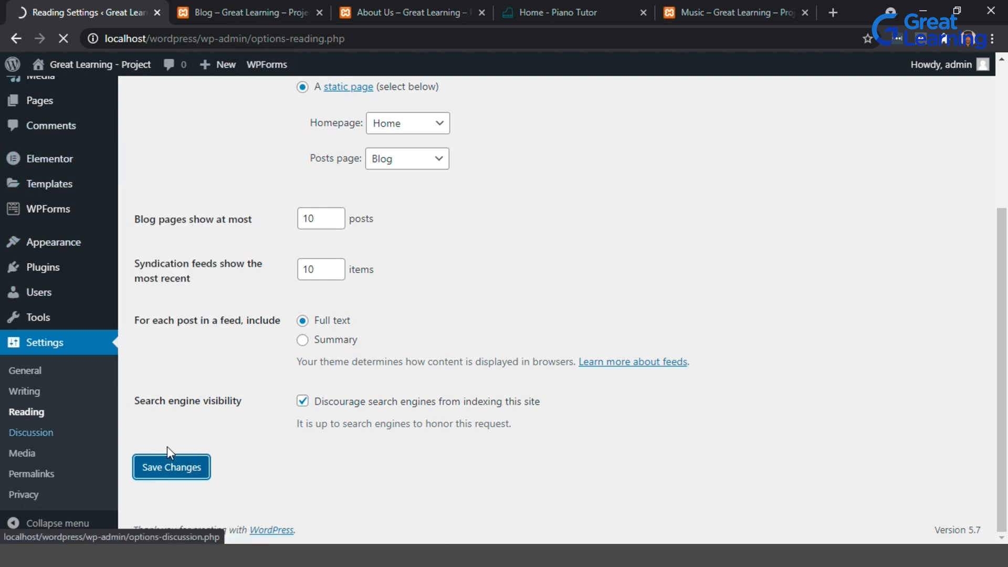
mouse_move(46, 102)
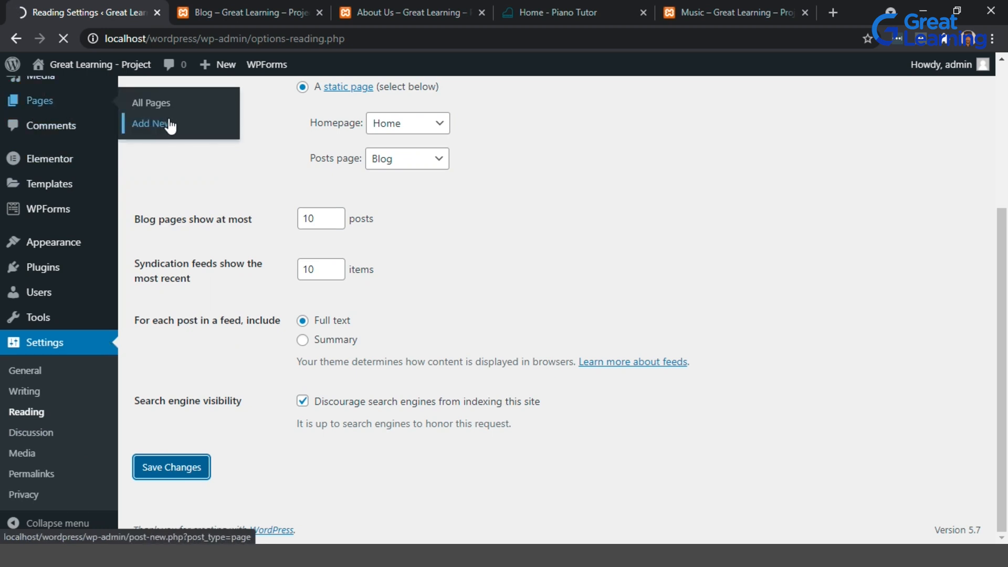
middle_click(170, 126)
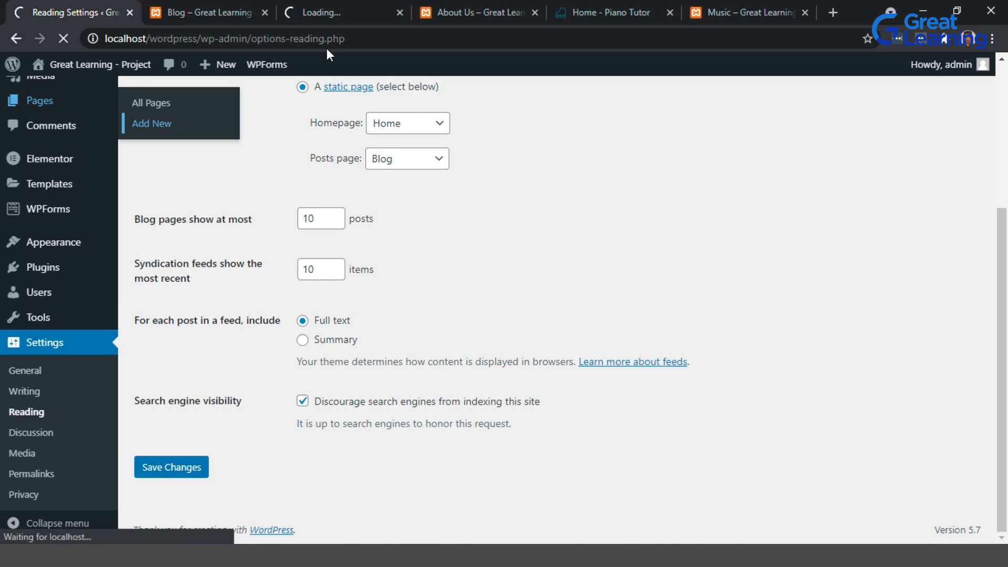
left_click(400, 12)
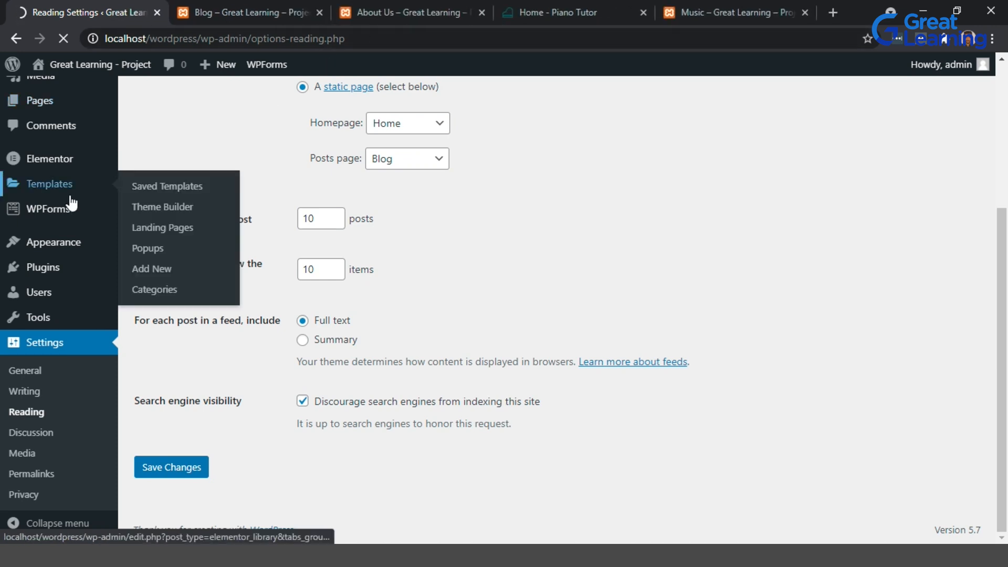
Open the editor for a new blog post.
mouse_move(37, 131)
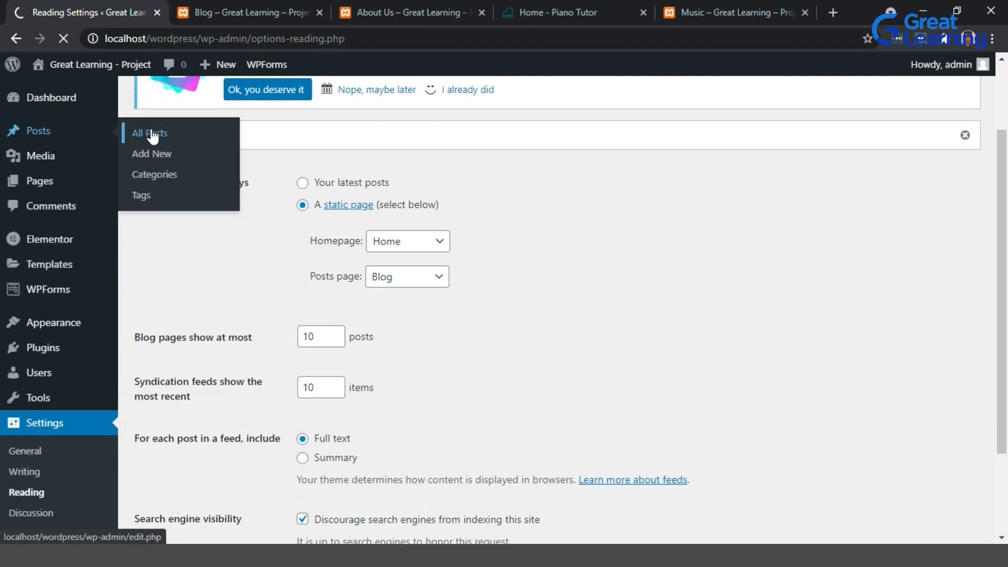
middle_click(178, 156)
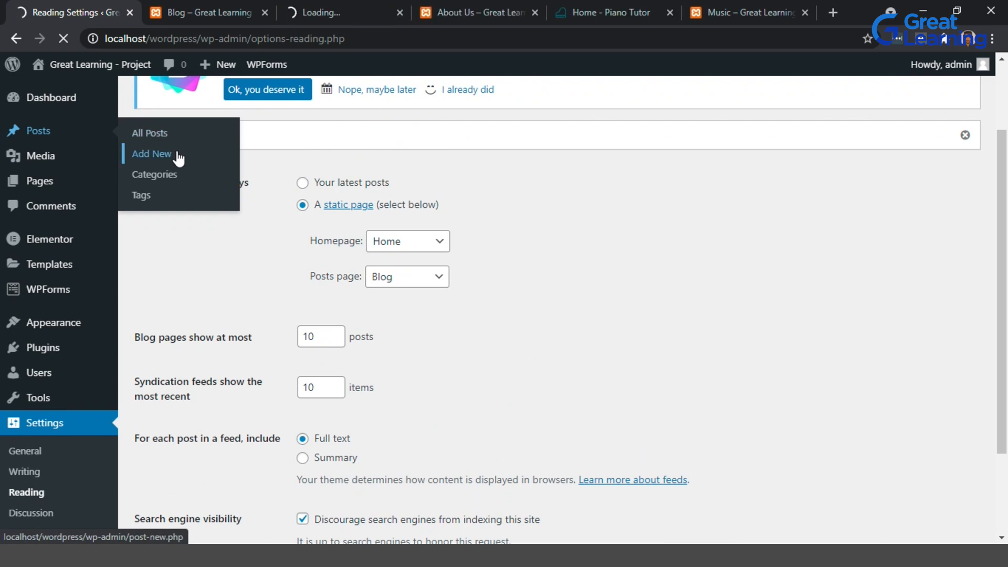
left_click(179, 157)
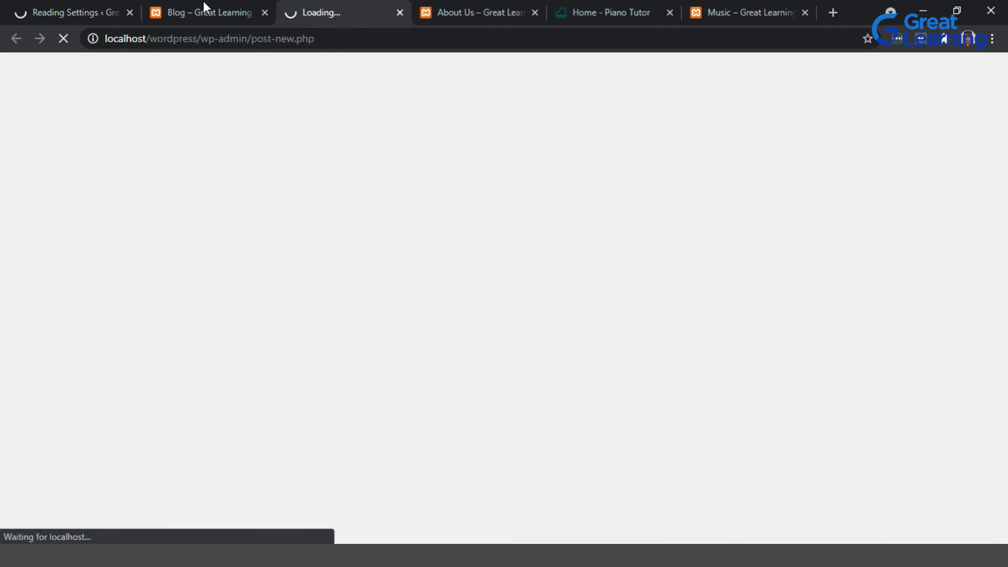
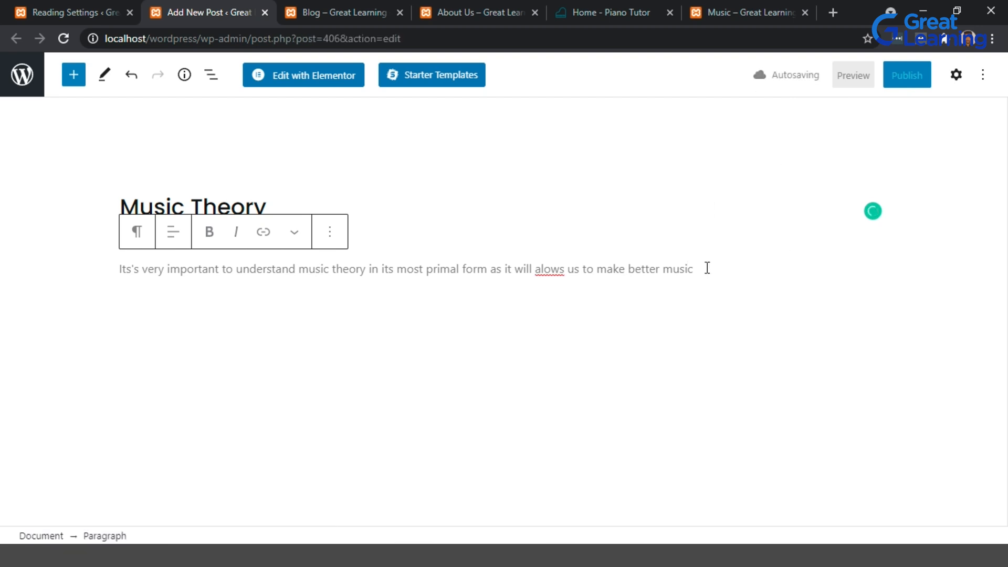
Correct the post paragraph's spelling to "allows" and end the sentence with a period.
left_click(546, 268)
type("l")
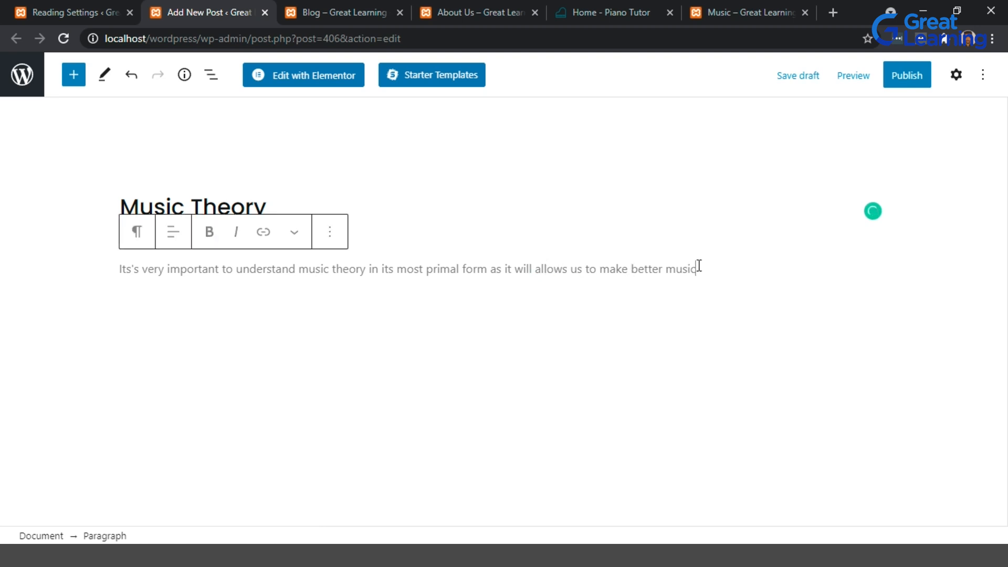
left_click(699, 267)
type(".")
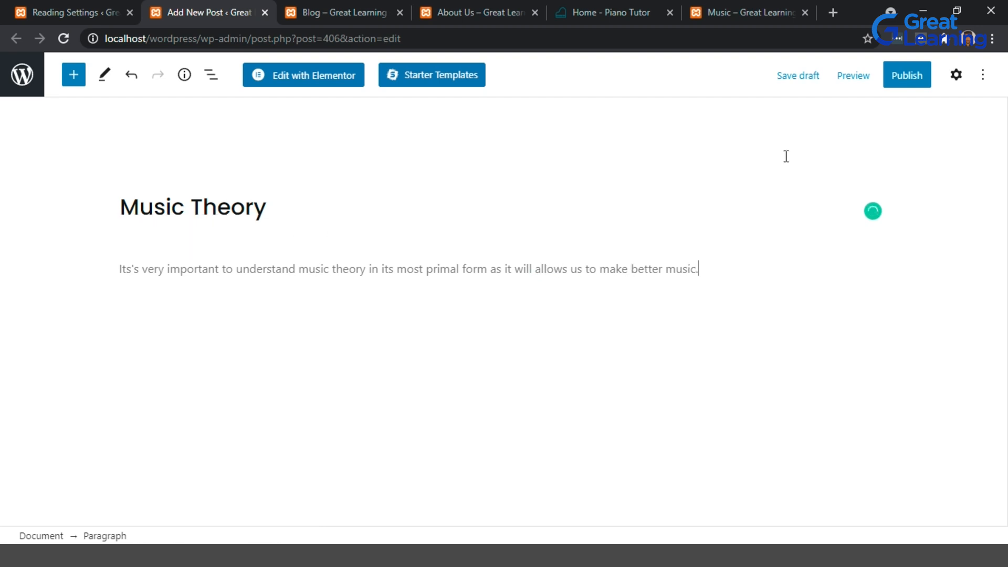
Save the Music Theory post as a draft and publish it.
left_click(812, 77)
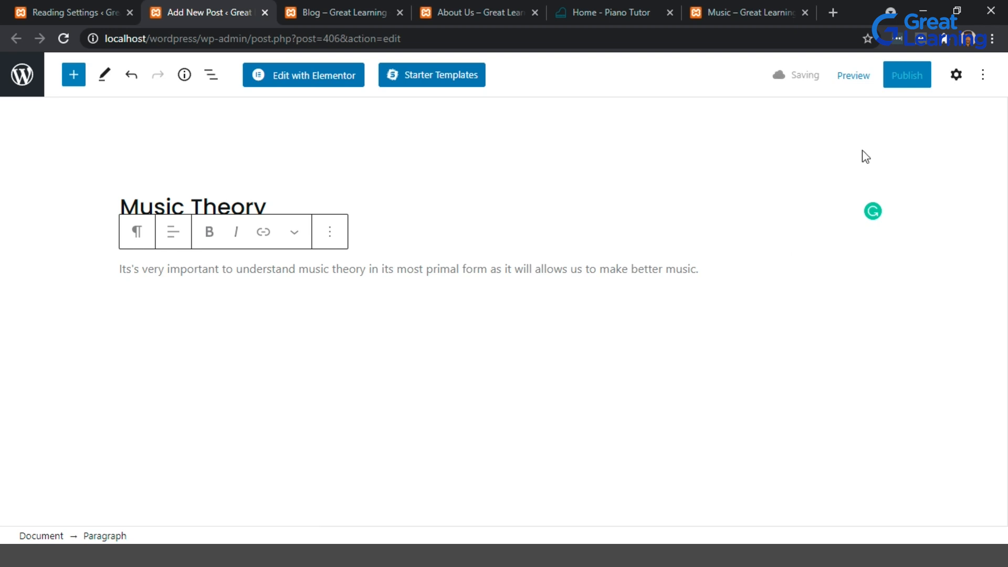
left_click(916, 78)
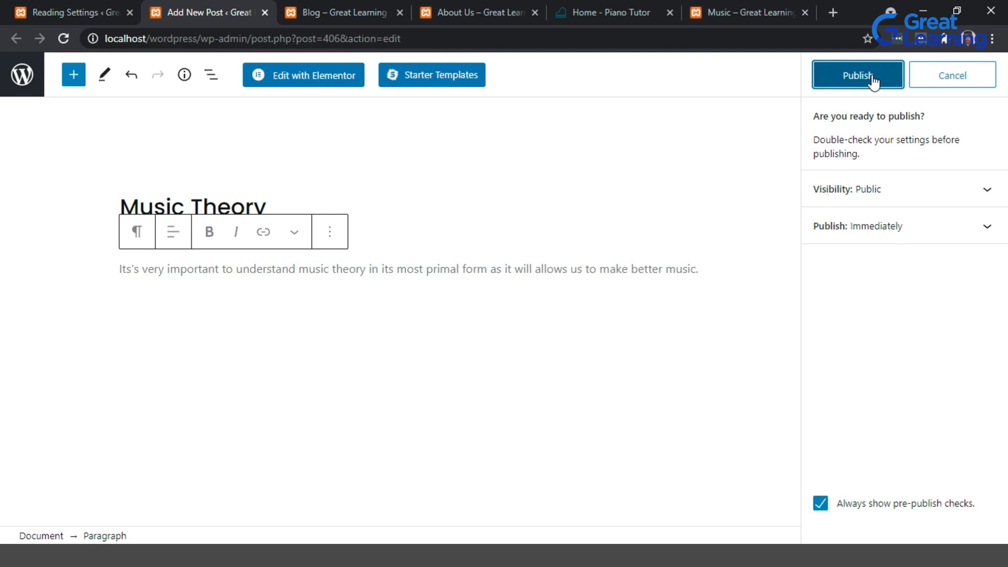
left_click(871, 76)
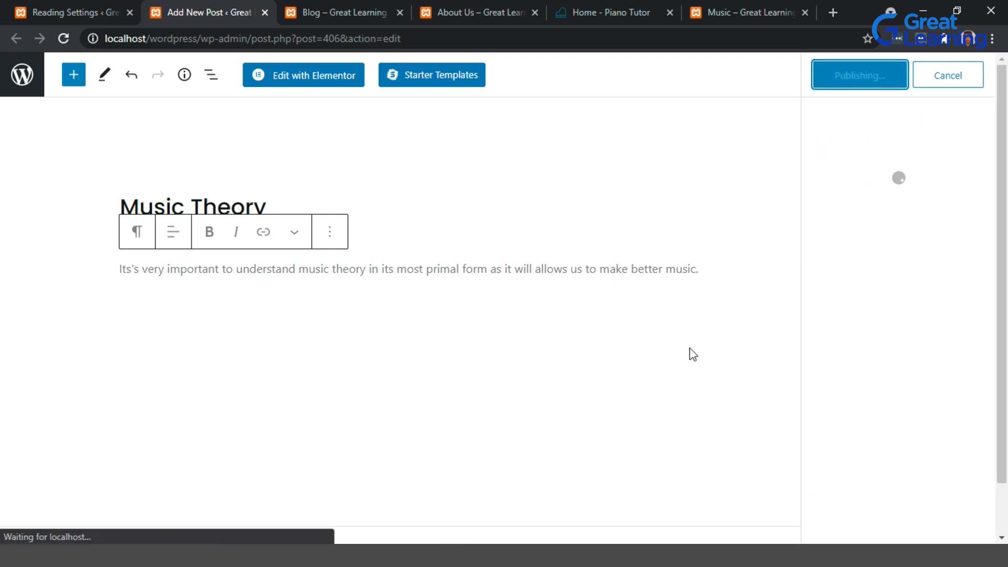
Reload the Blog page on the site and review the listed posts.
left_click(304, 9)
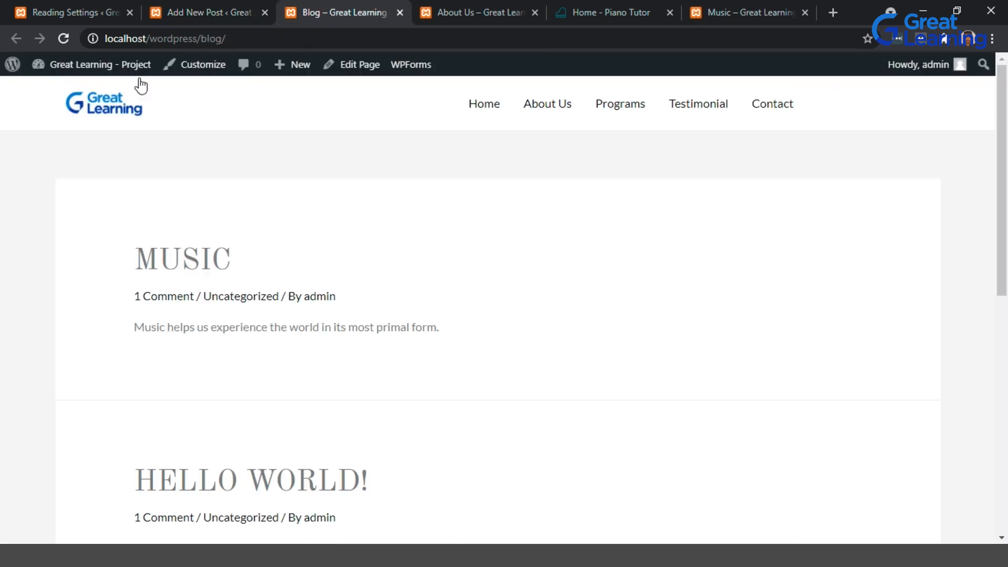
left_click(63, 38)
left_click(227, 7)
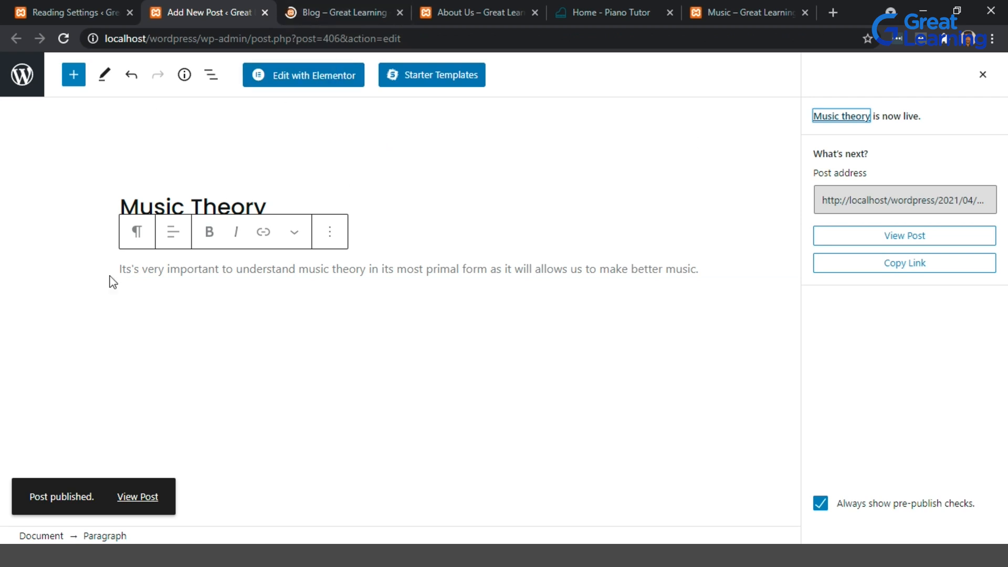
left_click(332, 6)
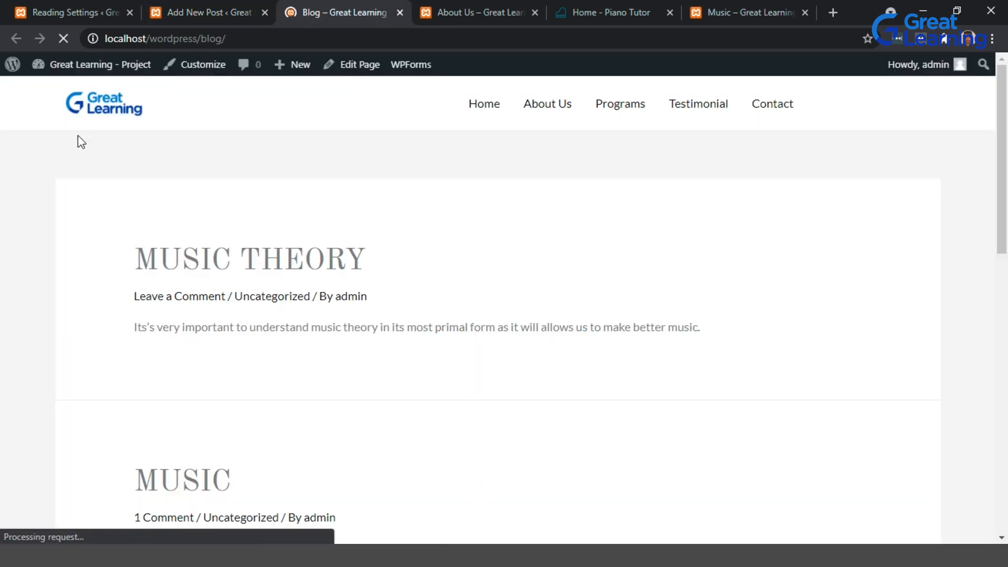
scroll(79, 140, "down", 2)
scroll(315, 261, "down", 2)
scroll(317, 262, "up", 2)
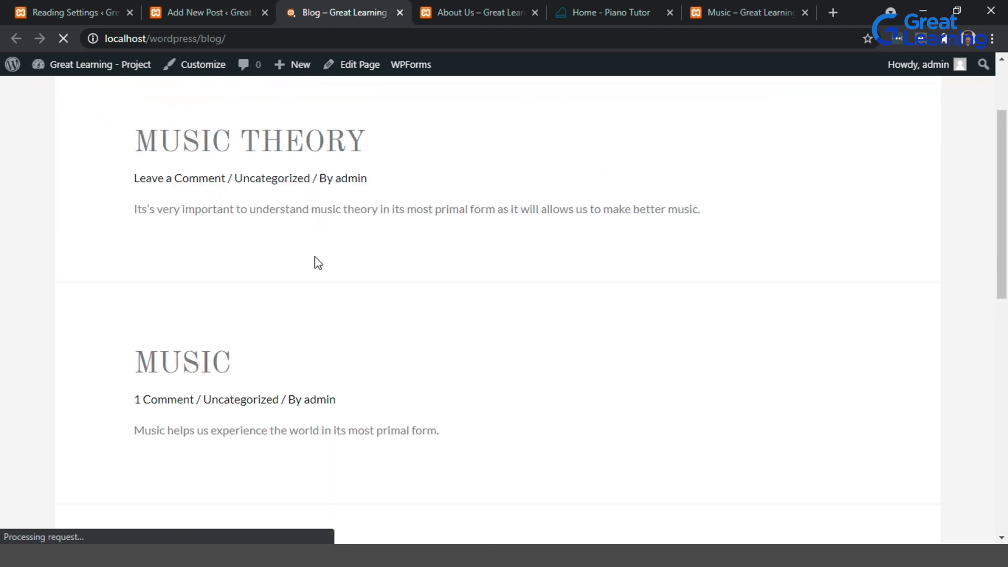
scroll(288, 259, "down", 9)
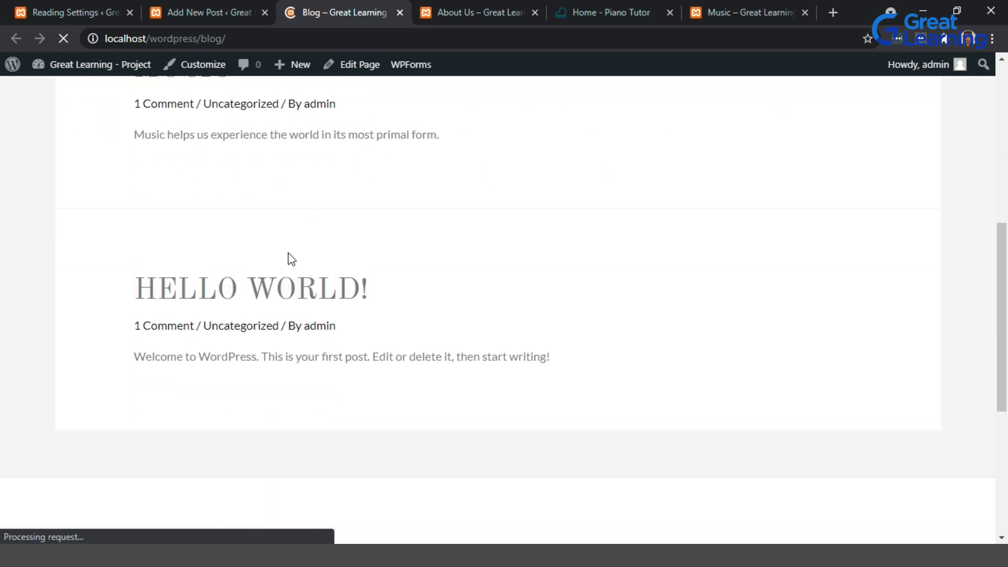
scroll(288, 258, "up", 5)
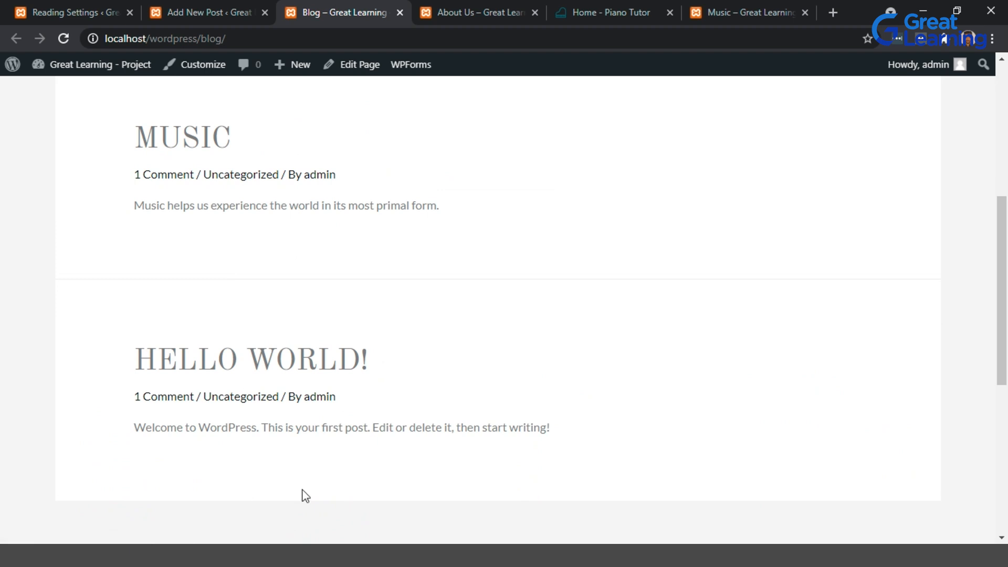
scroll(236, 395, "up", 6)
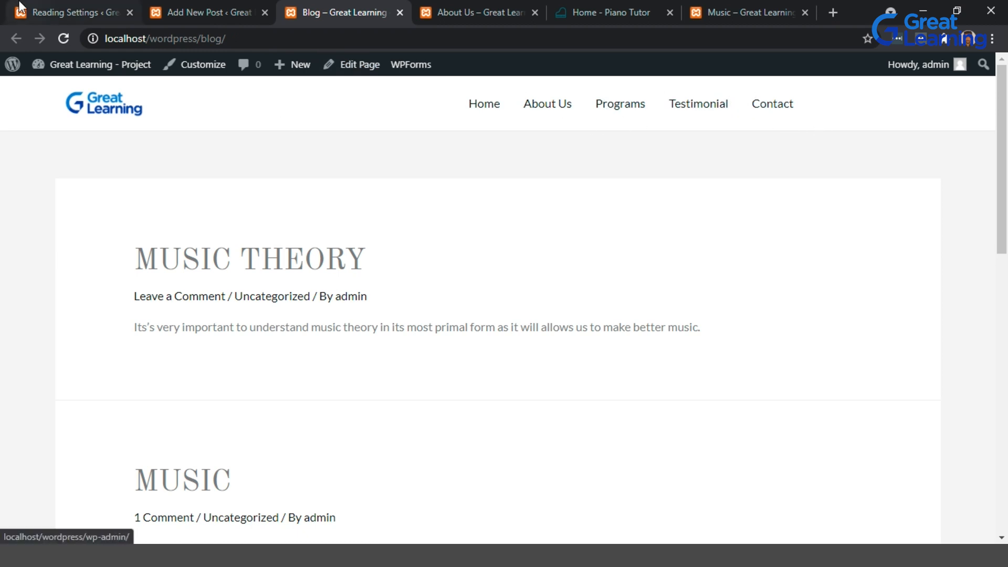
Open the Appearance Menus screen in the admin.
left_click(52, 12)
mouse_move(67, 305)
mouse_move(75, 322)
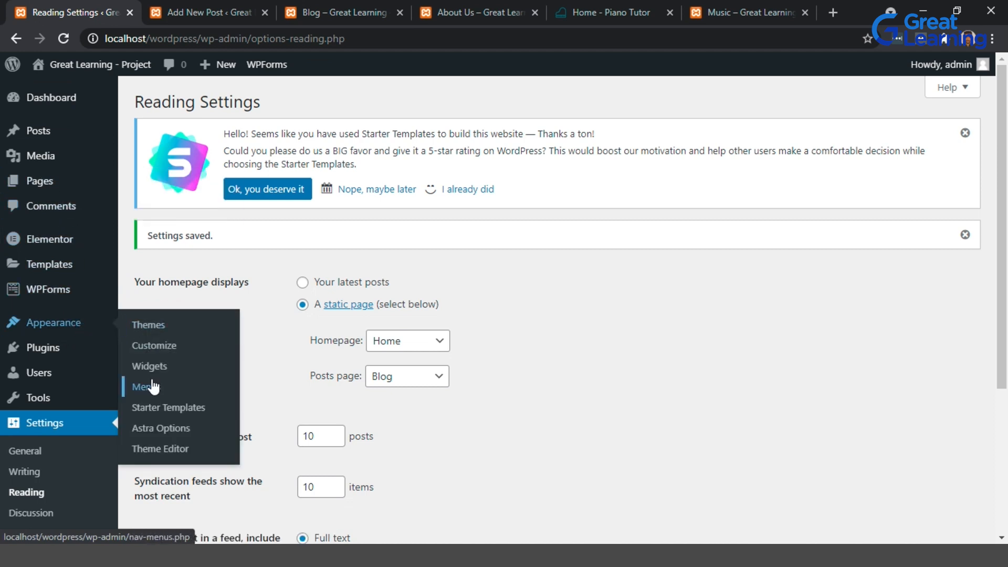
left_click(153, 387)
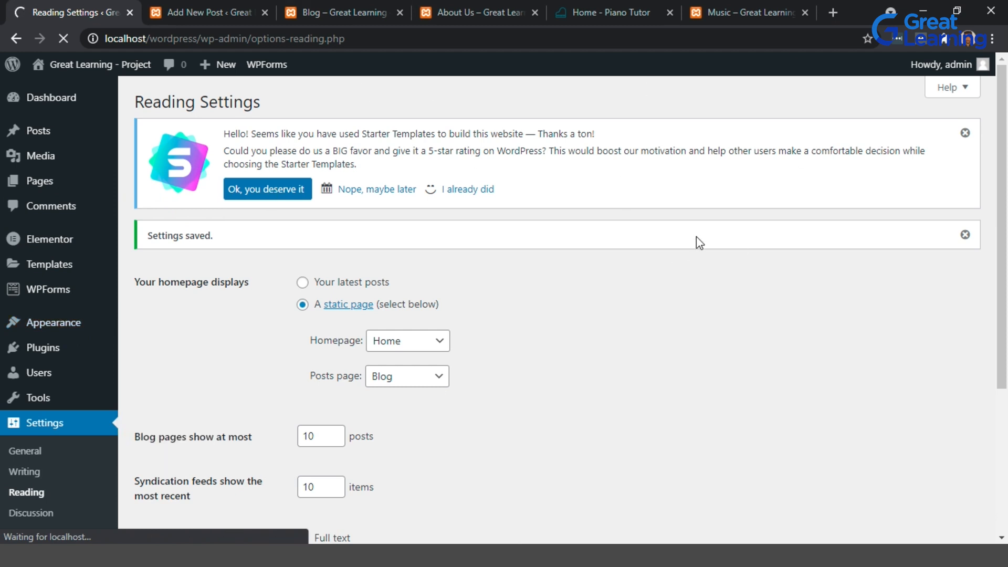
left_click(486, 11)
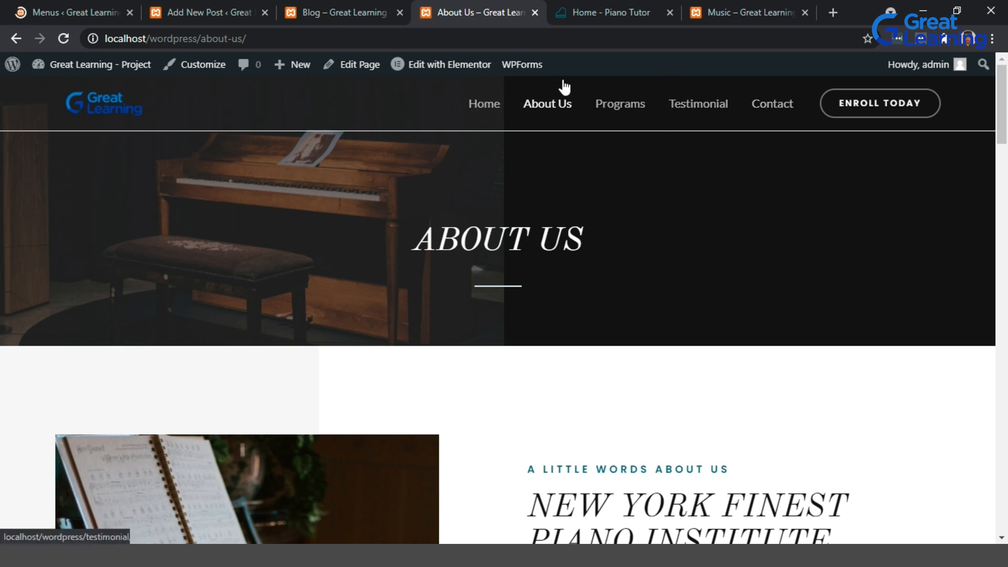
left_click(77, 6)
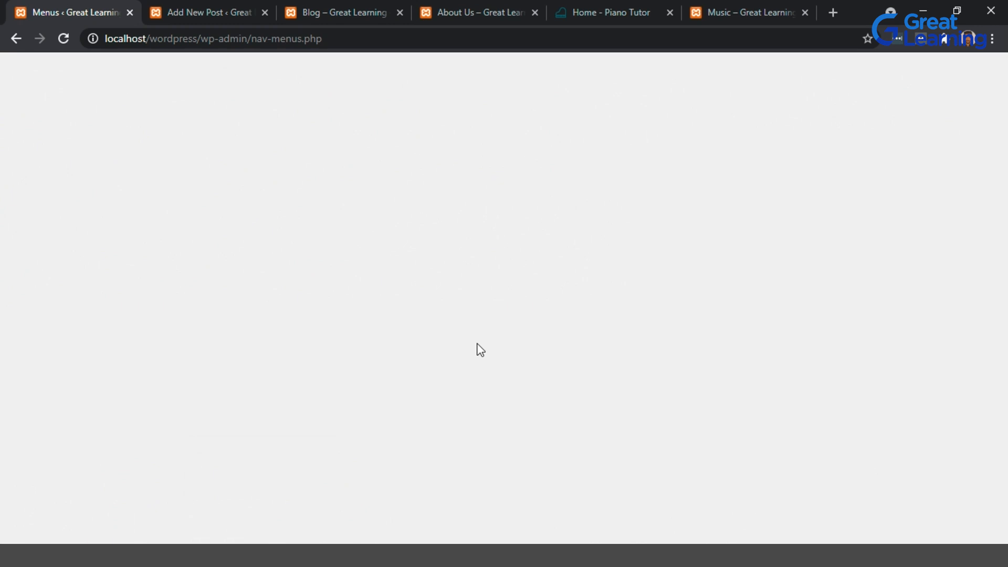
scroll(330, 366, "down", 3)
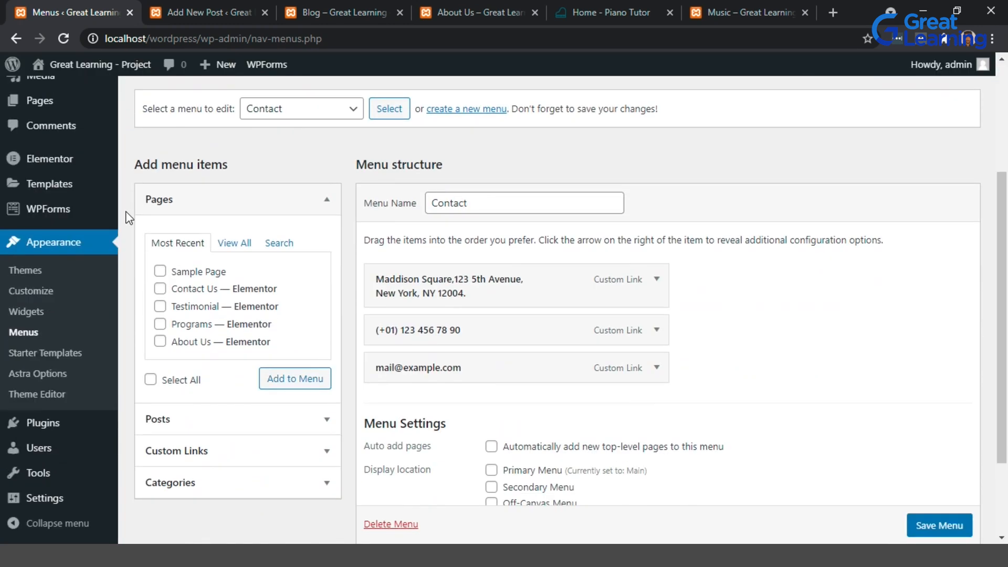
scroll(397, 268, "down", 1)
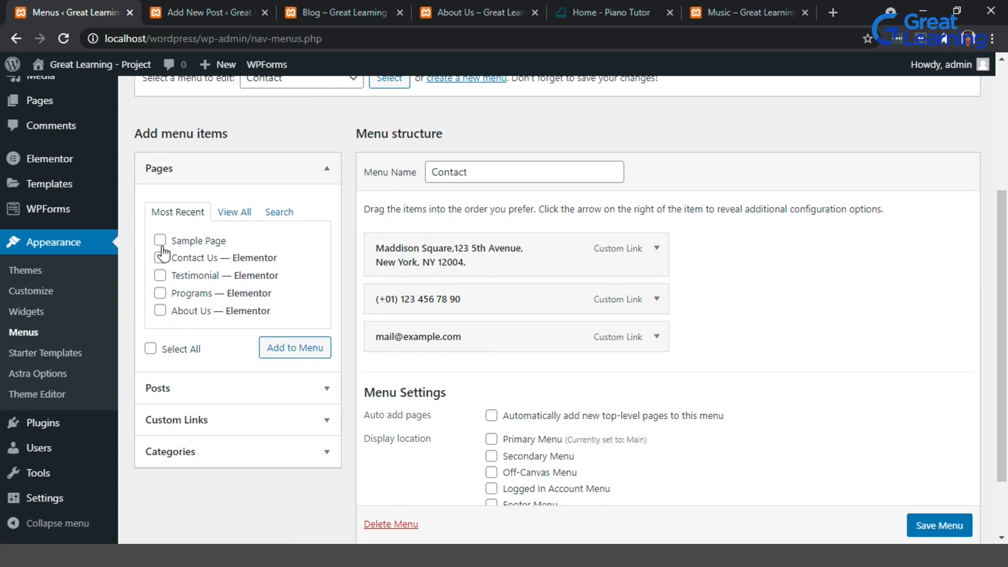
left_click(236, 213)
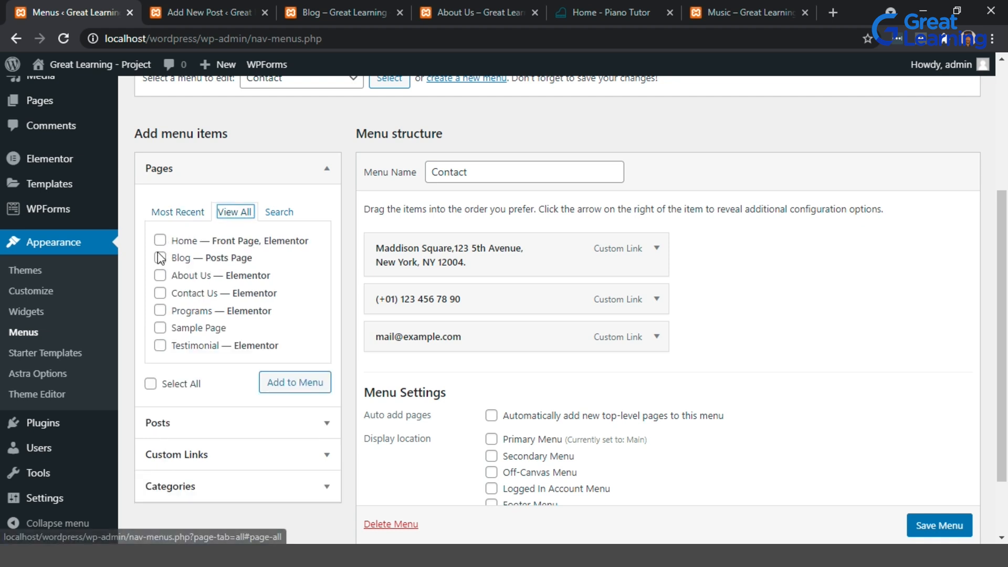
left_click(160, 257)
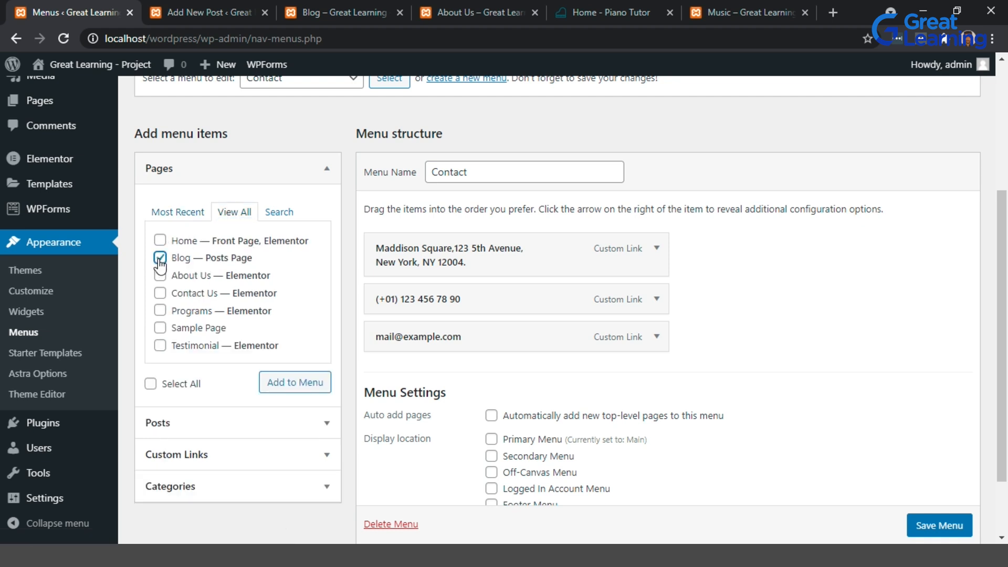
left_click(297, 389)
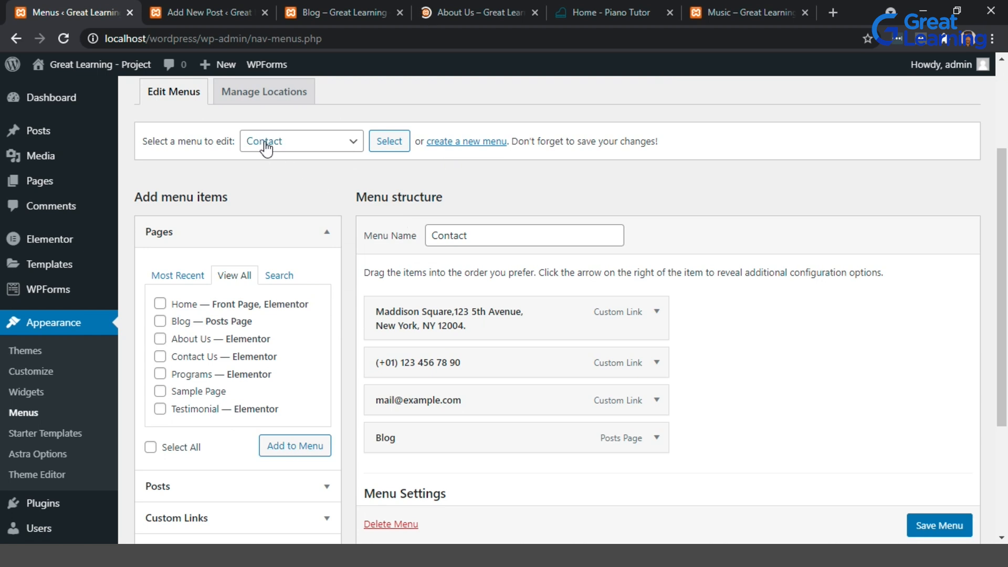
Switch to editing the Main (Primary Menu) menu, leaving the unsaved changes.
left_click(340, 142)
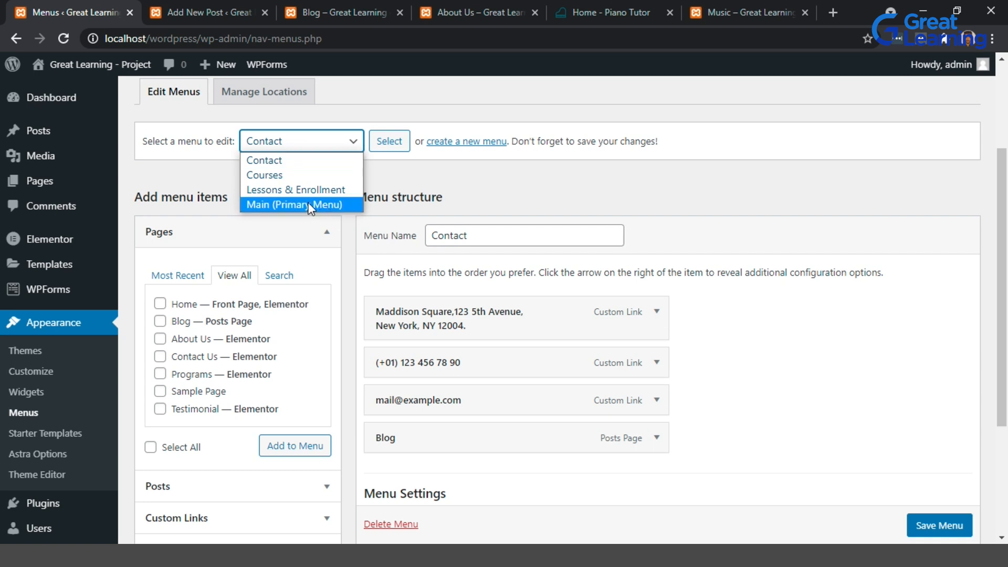
left_click(283, 204)
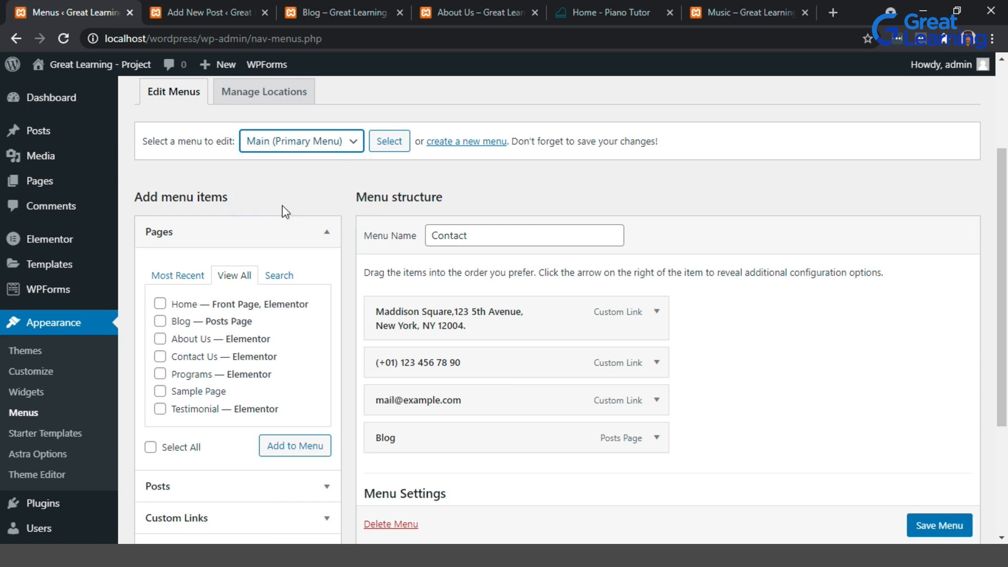
left_click(388, 141)
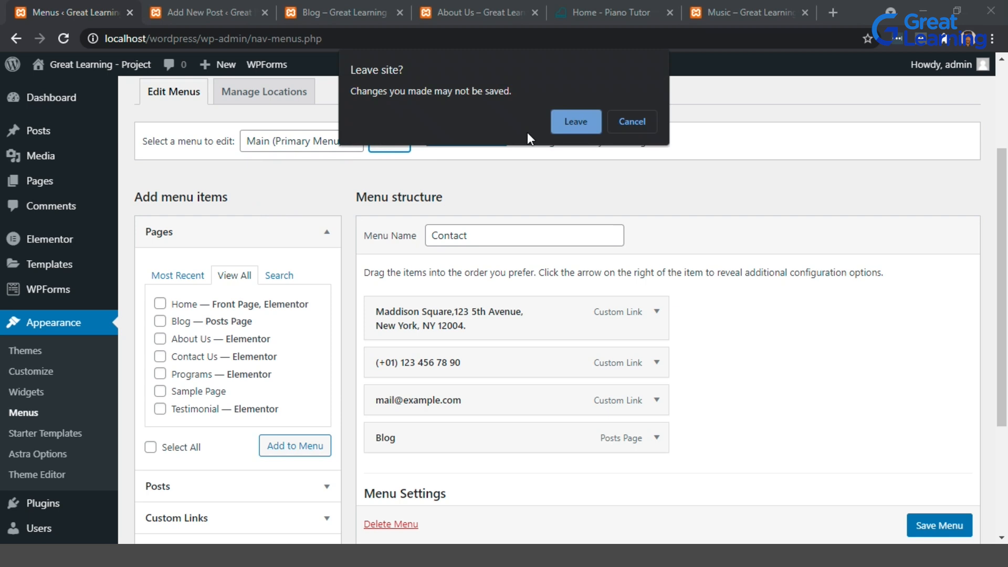
left_click(575, 122)
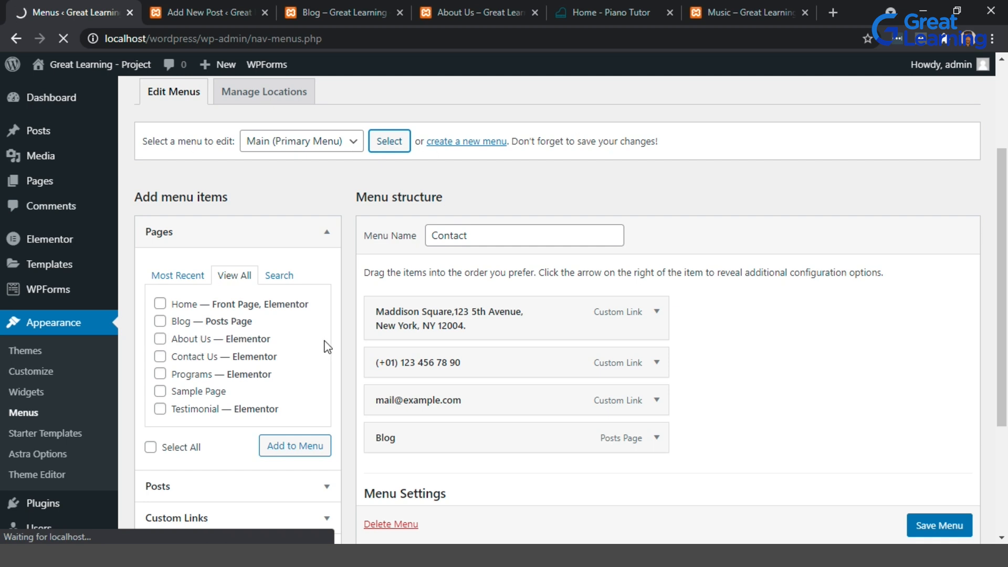
Move About Us below Testimonial and add the Blog page to the Main menu.
scroll(570, 336, "down", 5)
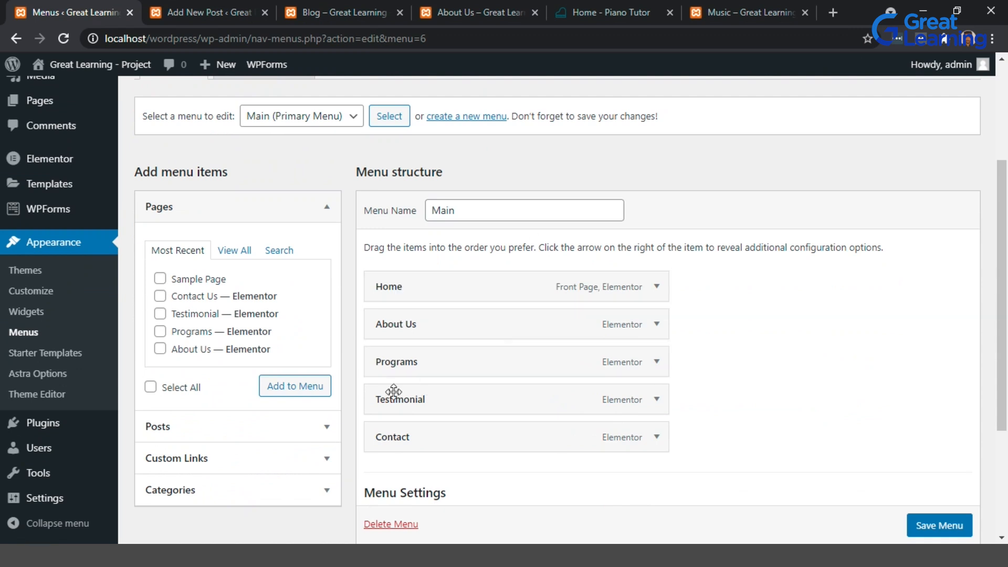
mouse_move(439, 403)
left_mouse_down()
mouse_move(457, 417)
mouse_move(441, 416)
mouse_move(441, 395)
left_mouse_up()
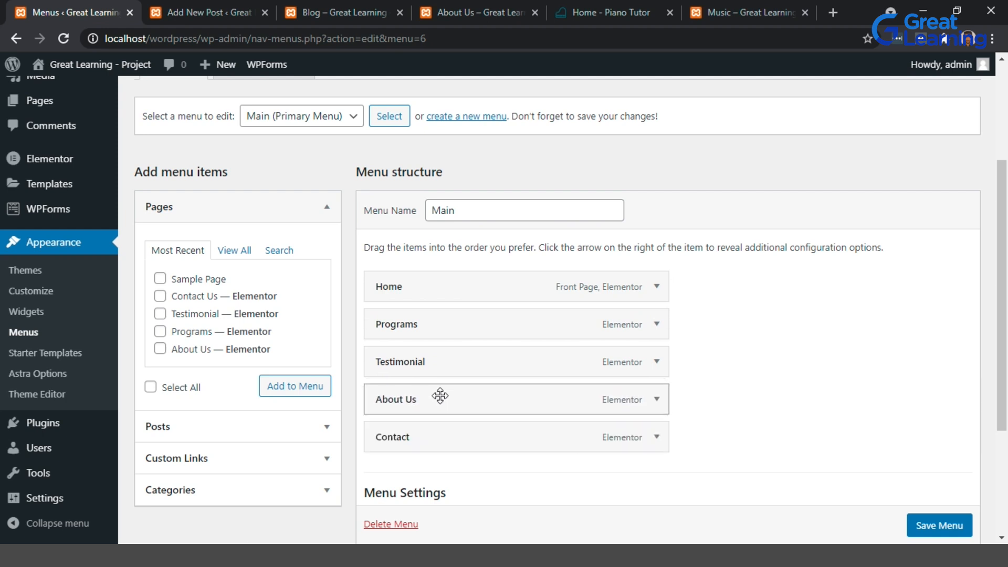
left_click(235, 257)
left_click(159, 297)
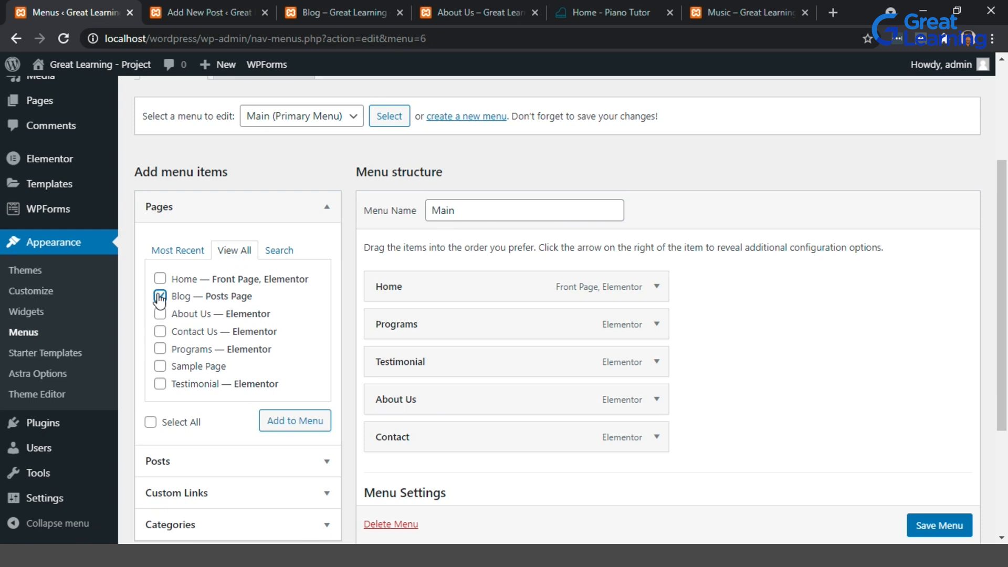
left_click(307, 430)
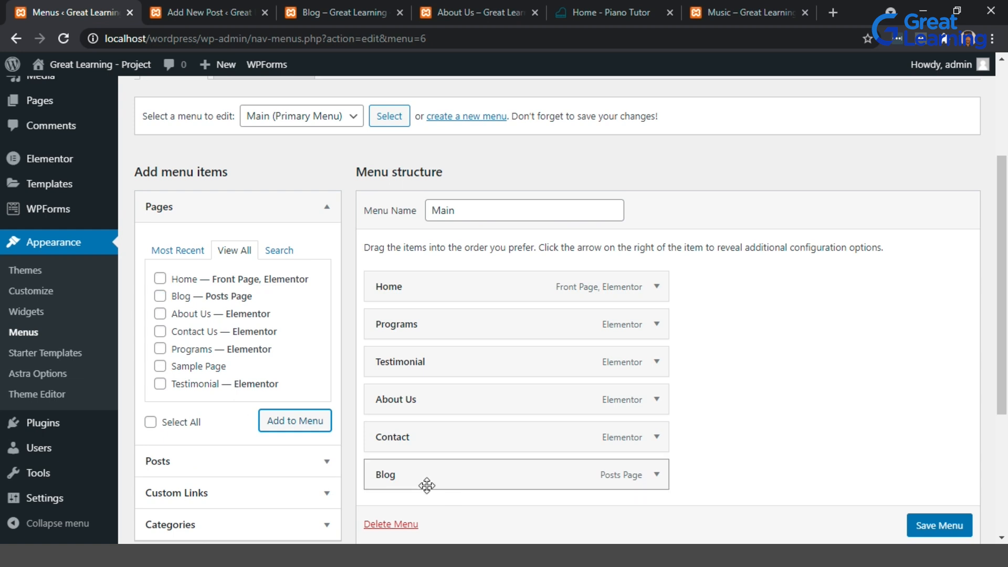
Place Blog directly after Home as a top-level menu item and save the menu.
left_click_drag(435, 481, 459, 318)
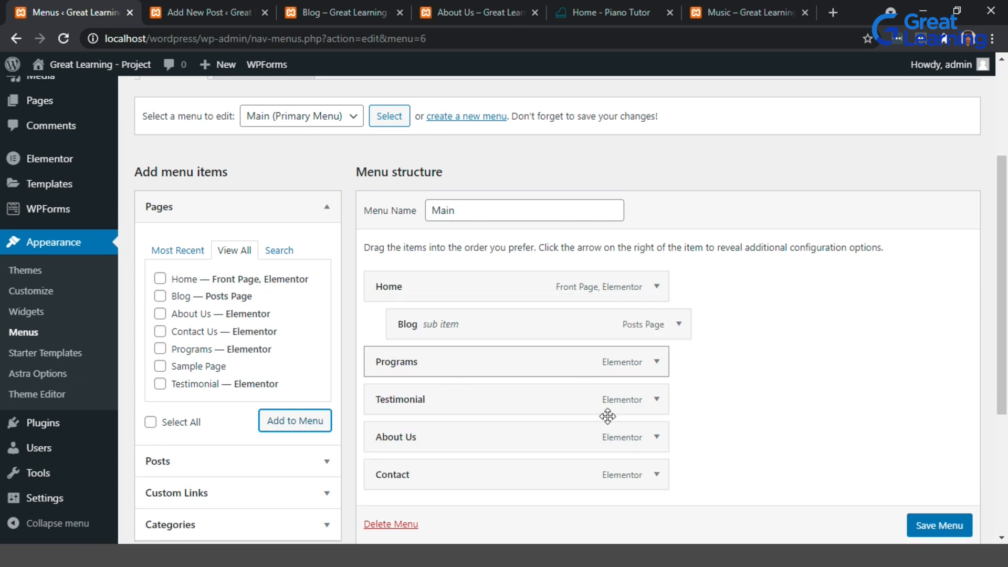
left_click_drag(473, 316, 506, 322)
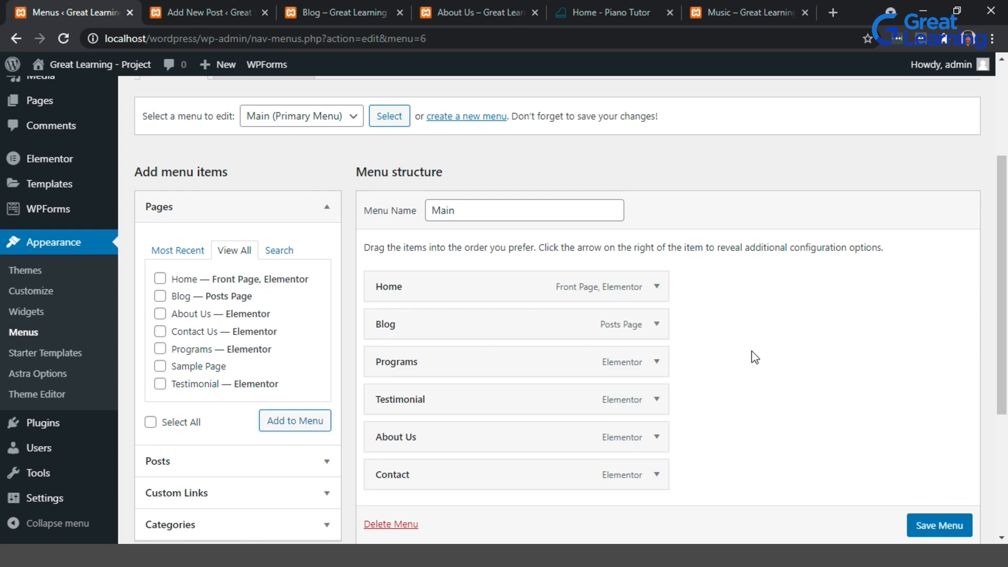
scroll(777, 415, "down", 1)
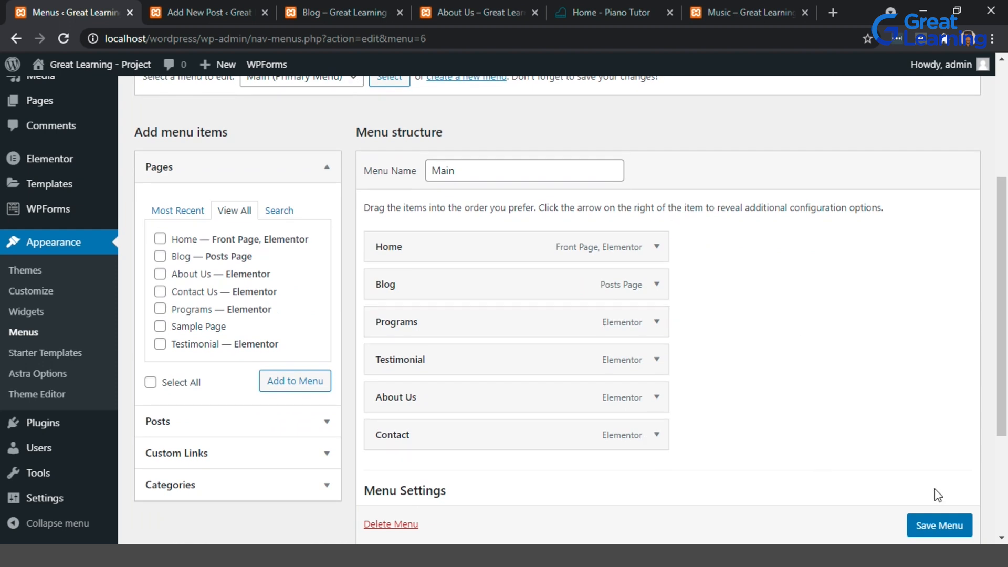
scroll(937, 531, "down", 1)
left_click(937, 526)
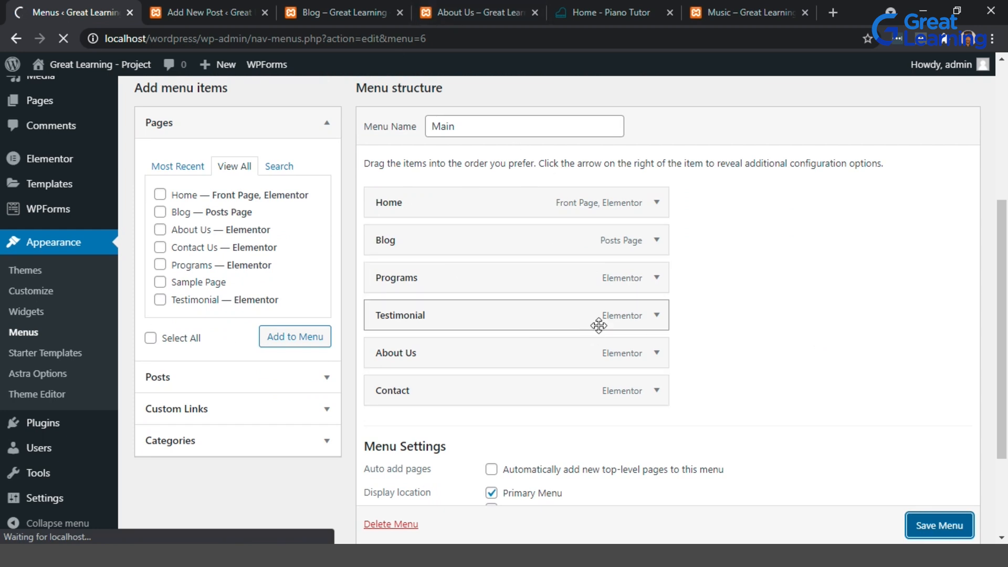
Open the site in a new tab.
mouse_move(95, 65)
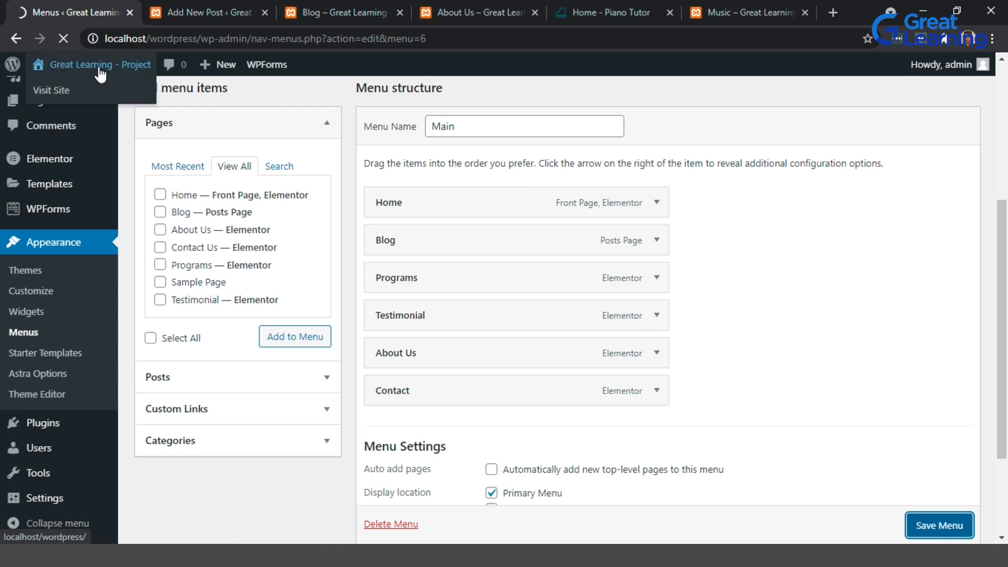
middle_click(77, 99)
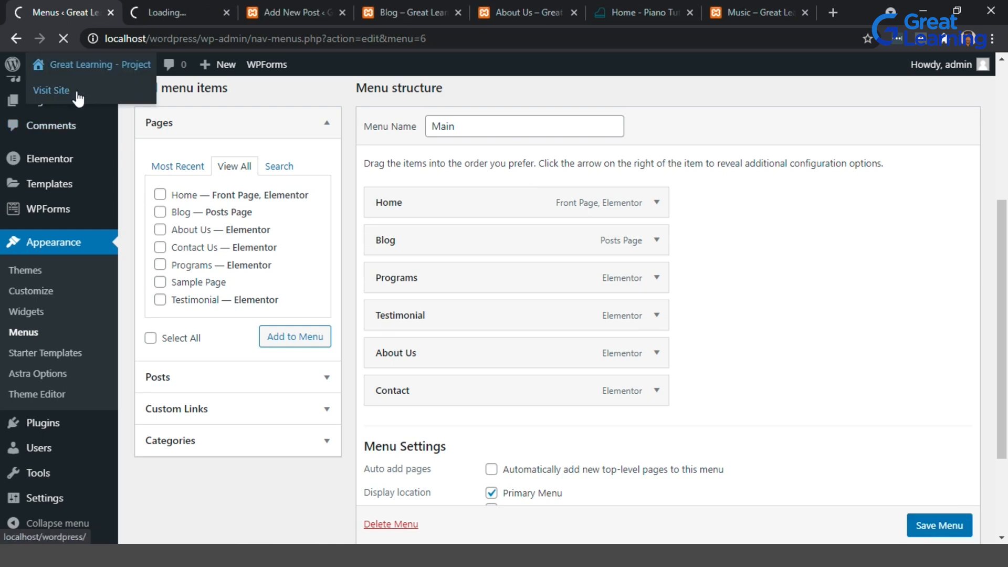
Close two leftover tabs, open the site's Blog page in a new tab and review its posts.
left_click(573, 12)
left_click(458, 12)
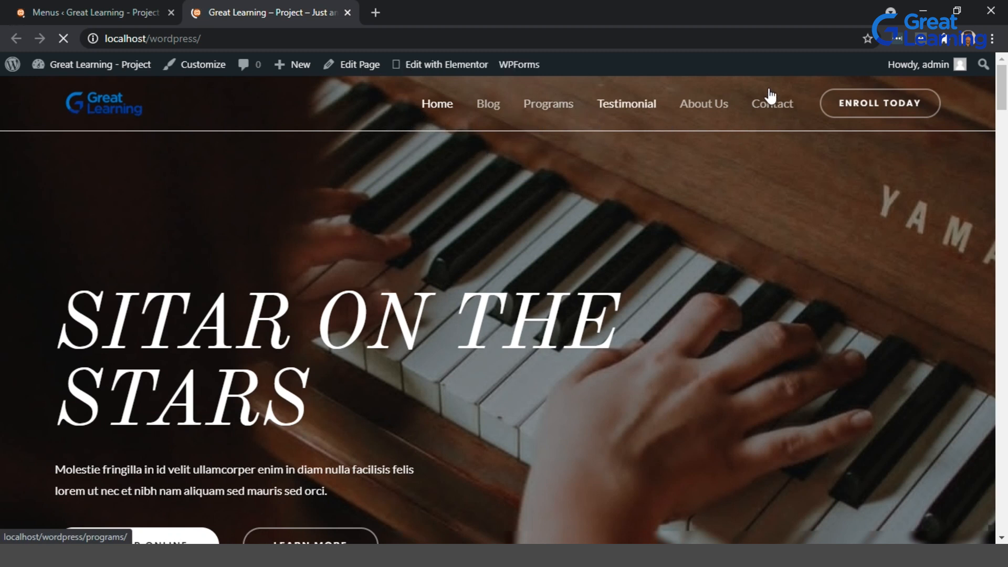
right_click(479, 104)
left_click(511, 116)
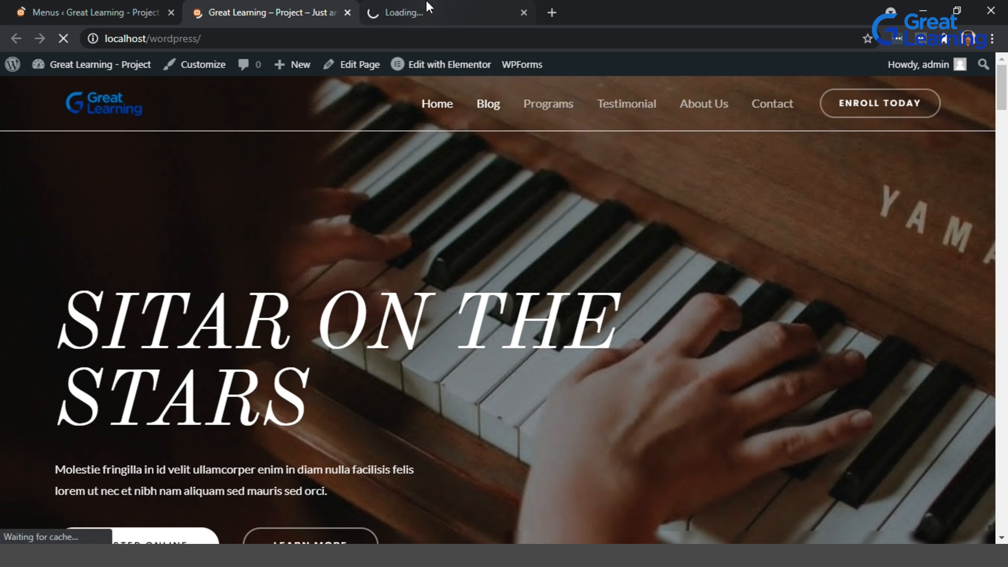
left_click(427, 2)
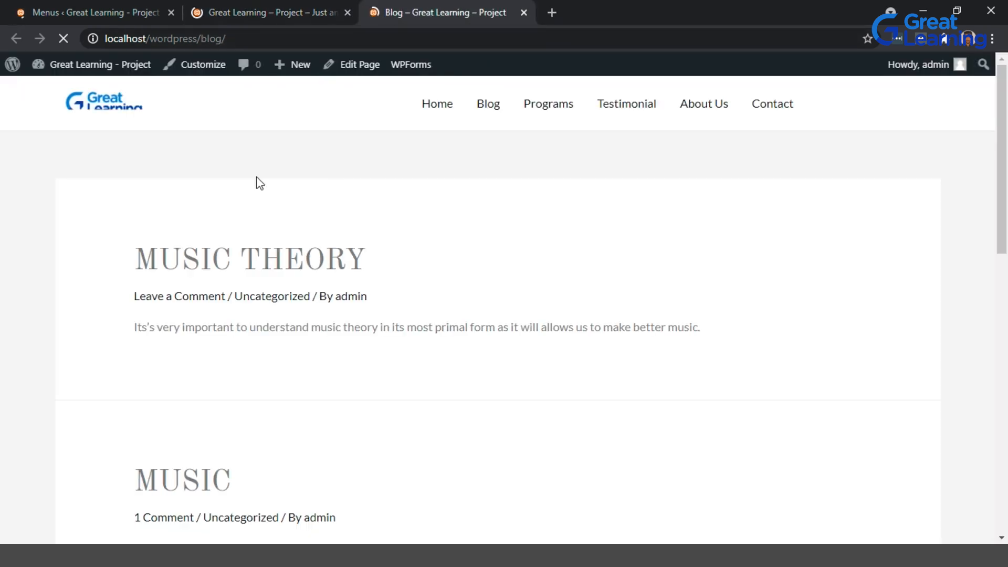
scroll(216, 257, "down", 10)
scroll(215, 257, "up", 10)
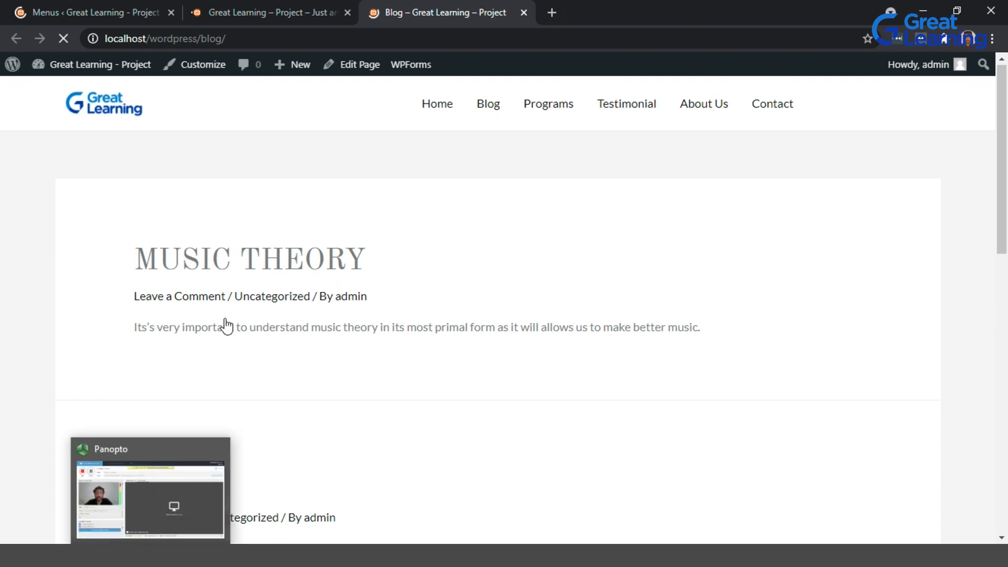
Open the Starter Templates library in the admin dashboard.
left_click(110, 5)
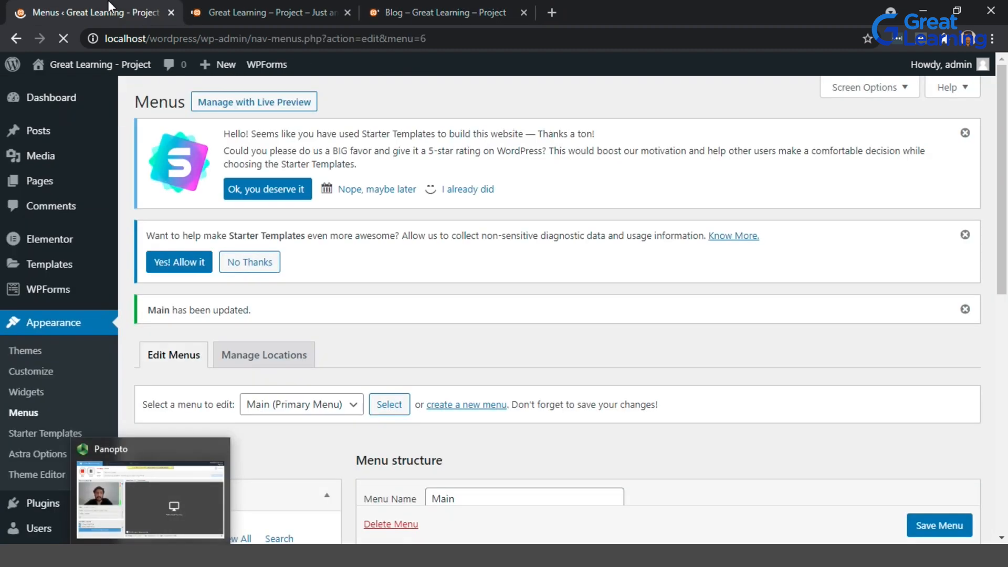
left_click(50, 433)
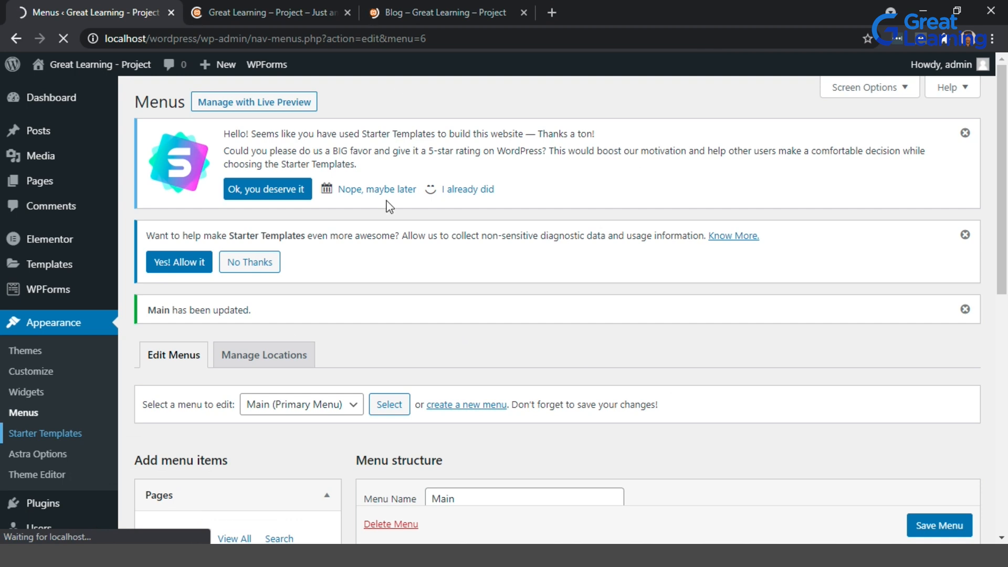
left_click(442, 3)
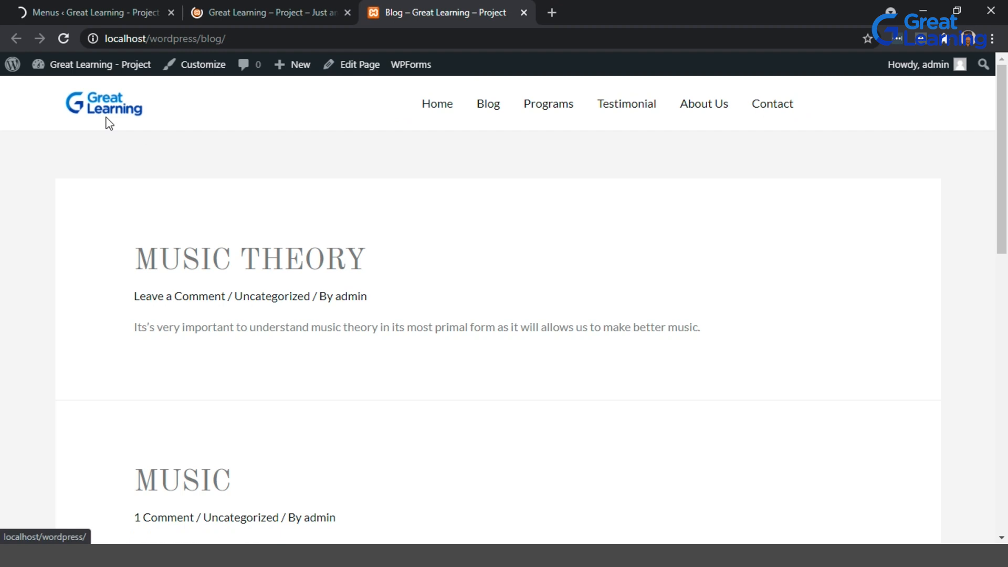
left_click(96, 7)
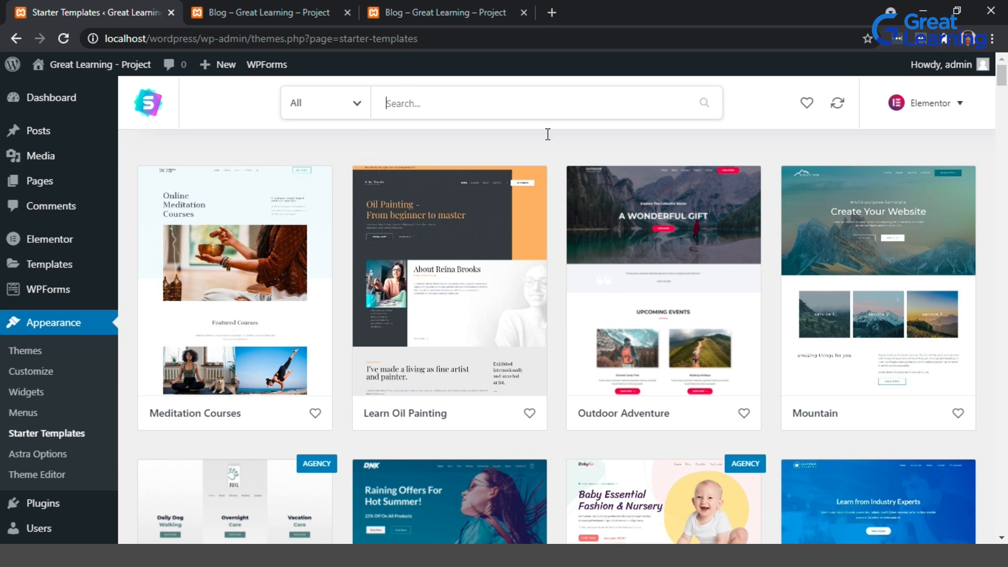
Search the starter templates for artist, then music, and open the Musical Instruments site kit.
type("artist")
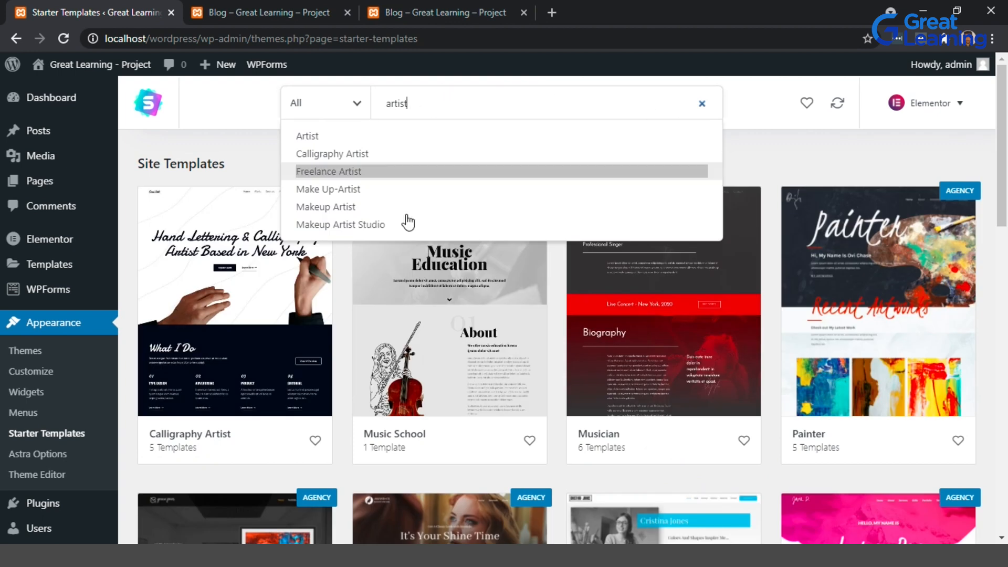
scroll(569, 279, "down", 15)
scroll(569, 340, "up", 15)
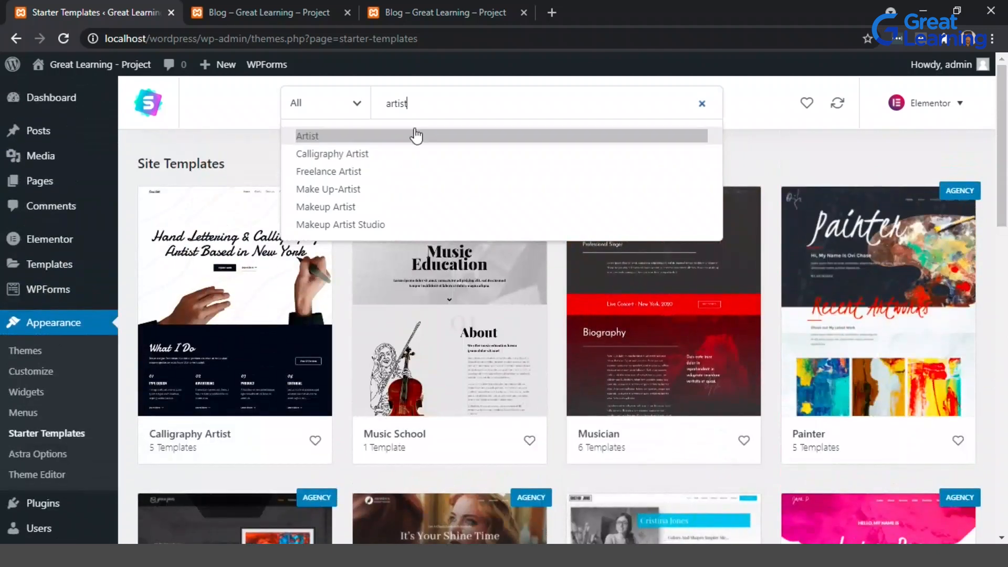
left_click_drag(415, 104, 352, 112)
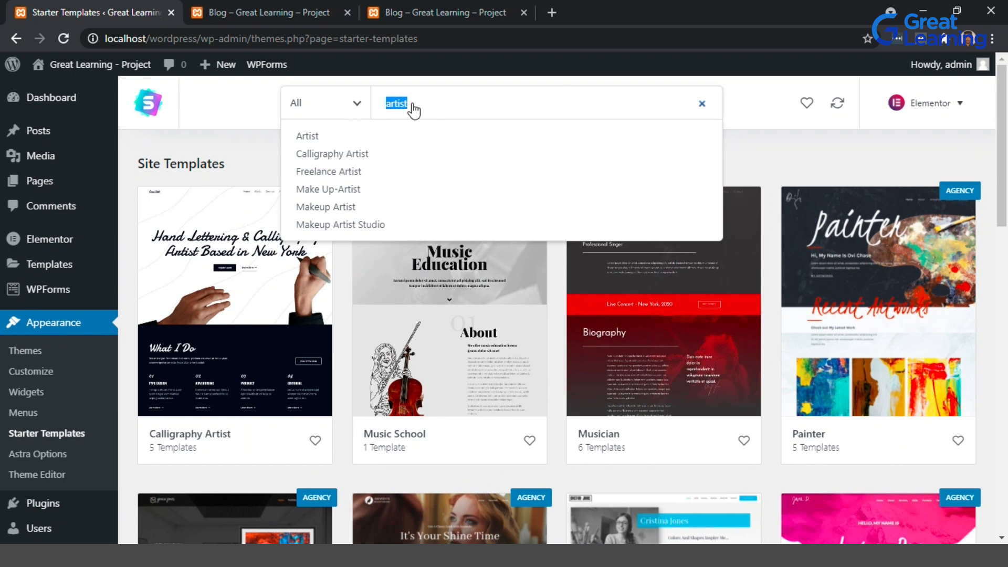
type("music")
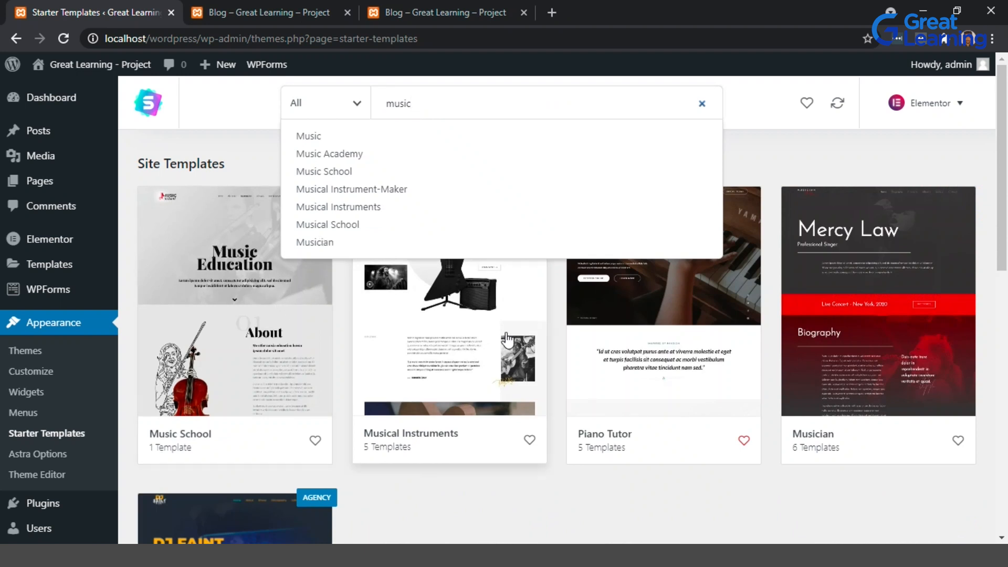
left_click(541, 496)
left_click(467, 347)
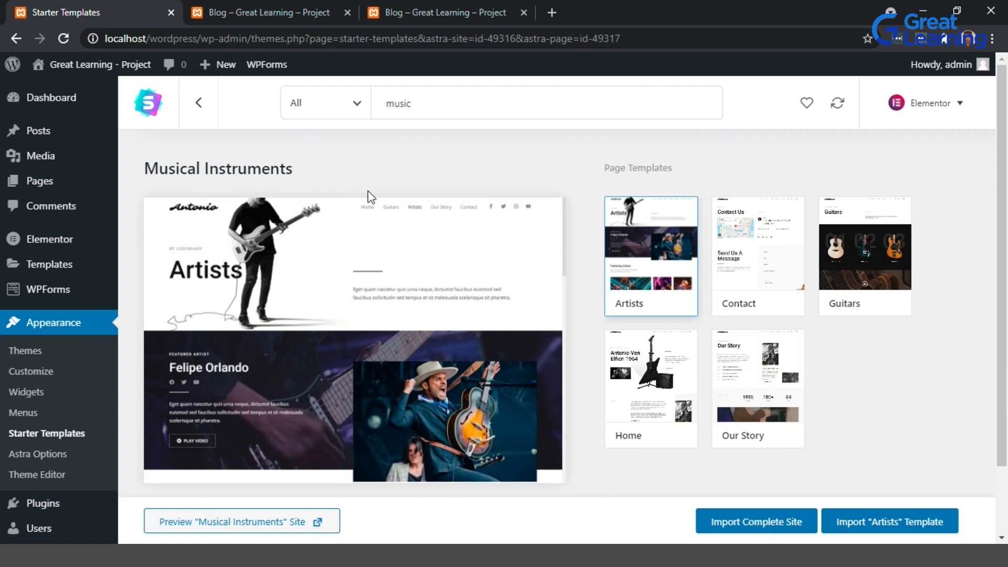
Import the Artists page template from the Musical Instruments kit and close the confirmation.
scroll(668, 294, "down", 2)
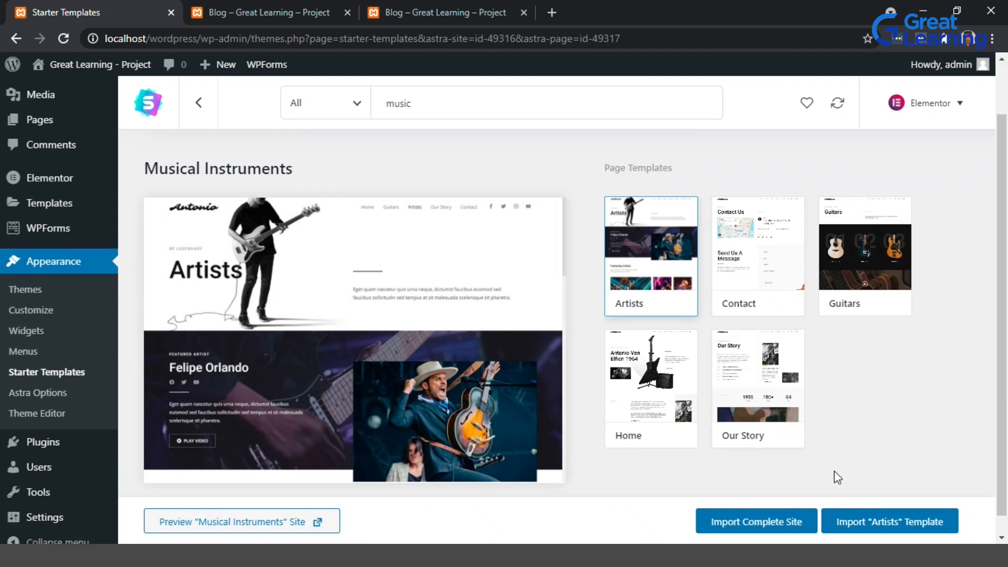
left_click(902, 528)
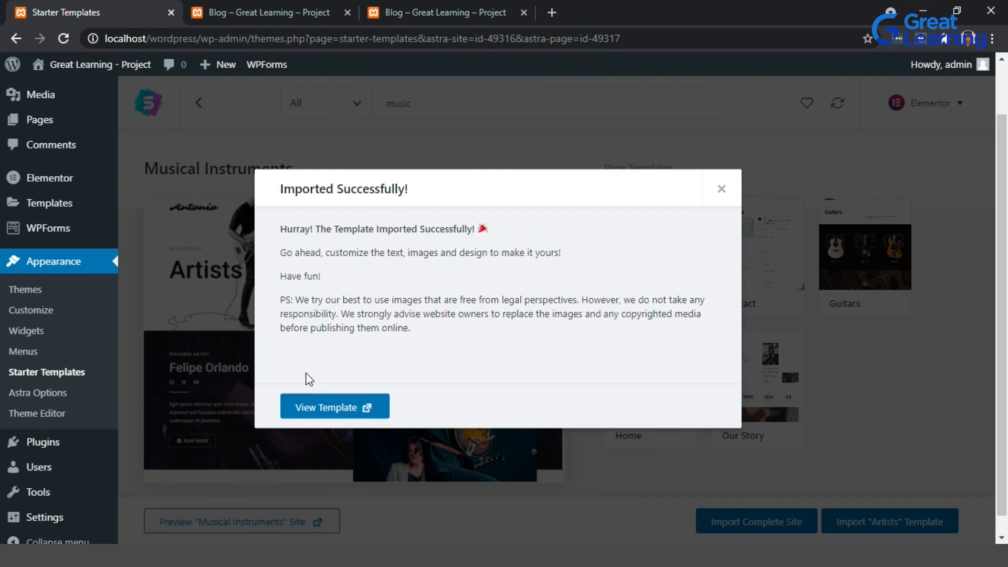
left_click(333, 407)
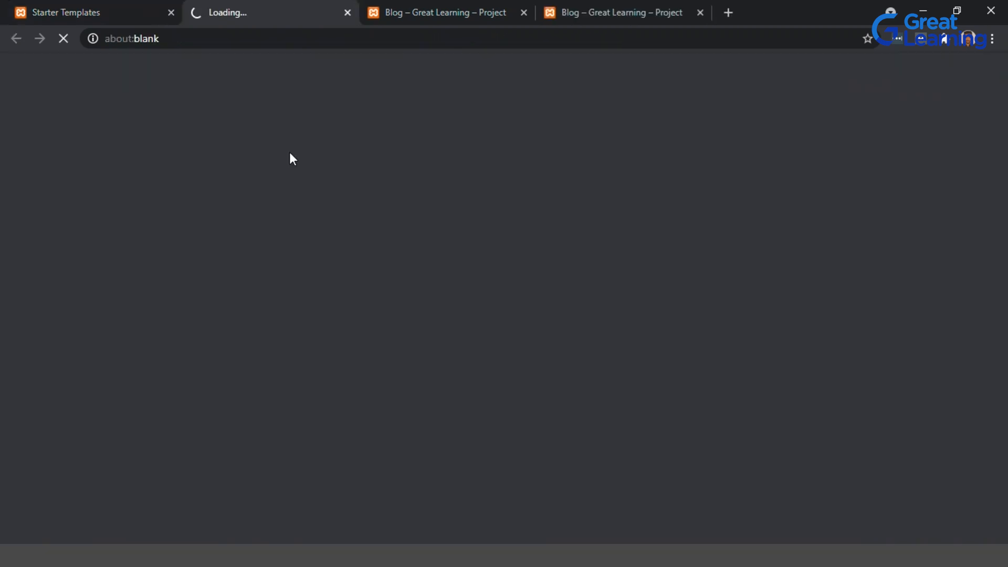
left_click(121, 3)
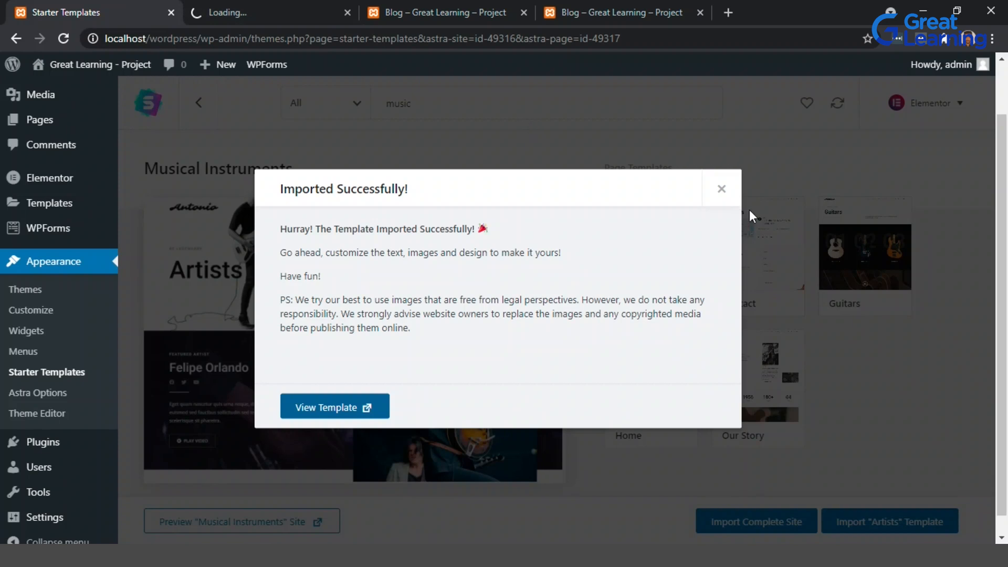
left_click(727, 195)
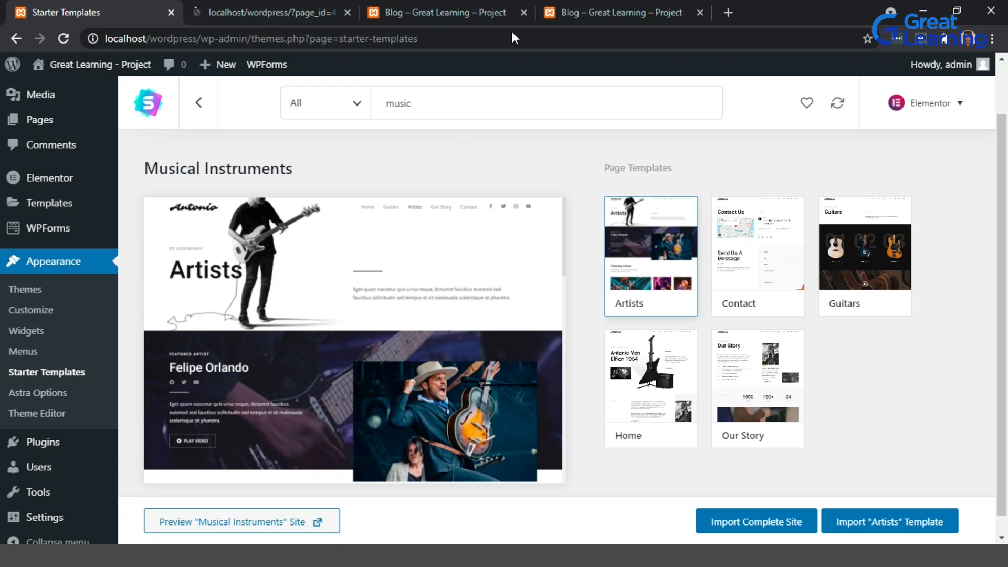
Review the imported Artists page on the front end.
left_click(469, 7)
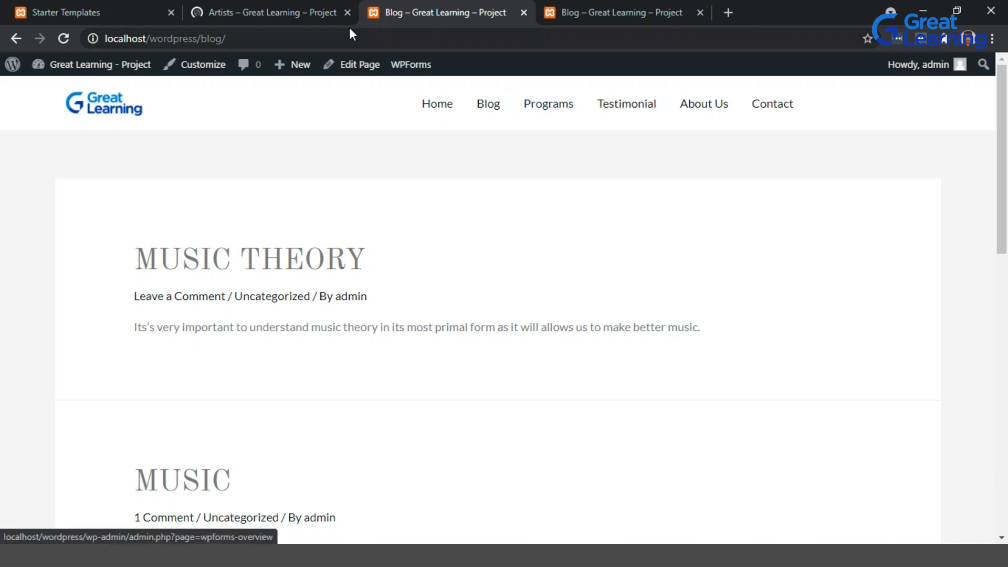
left_click(266, 2)
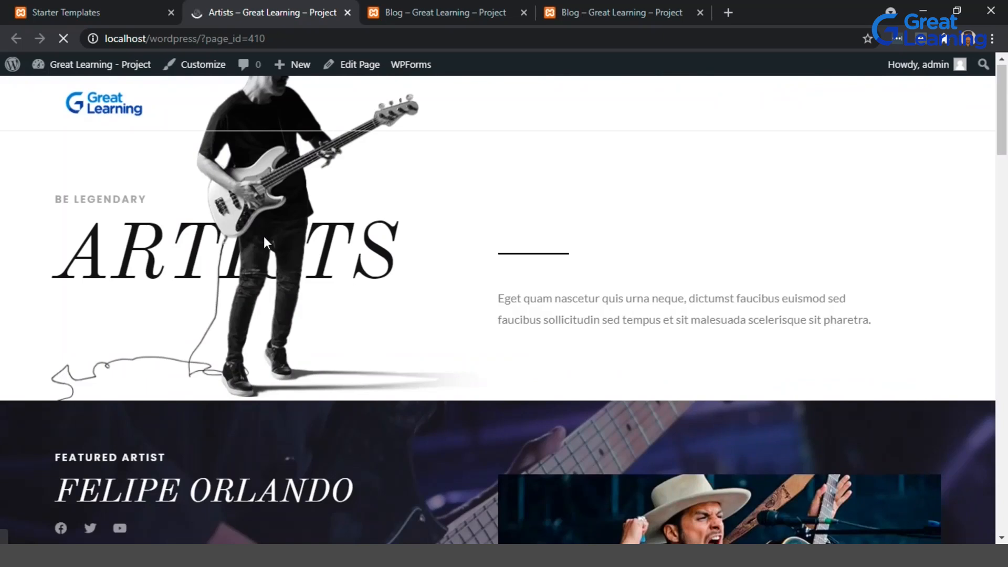
scroll(263, 236, "down", 5)
scroll(263, 236, "up", 5)
left_click(359, 65)
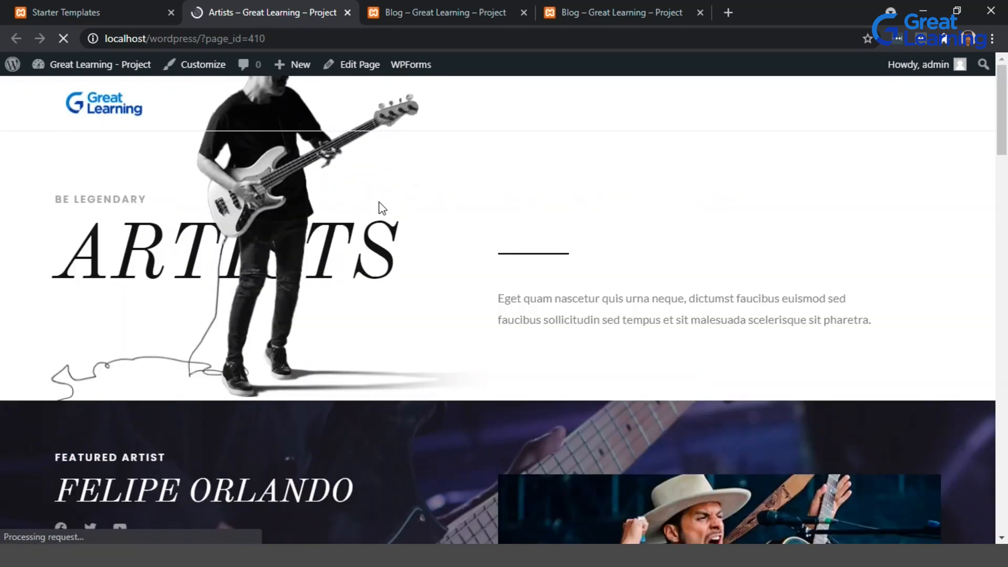
scroll(379, 203, "down", 8)
scroll(379, 203, "up", 8)
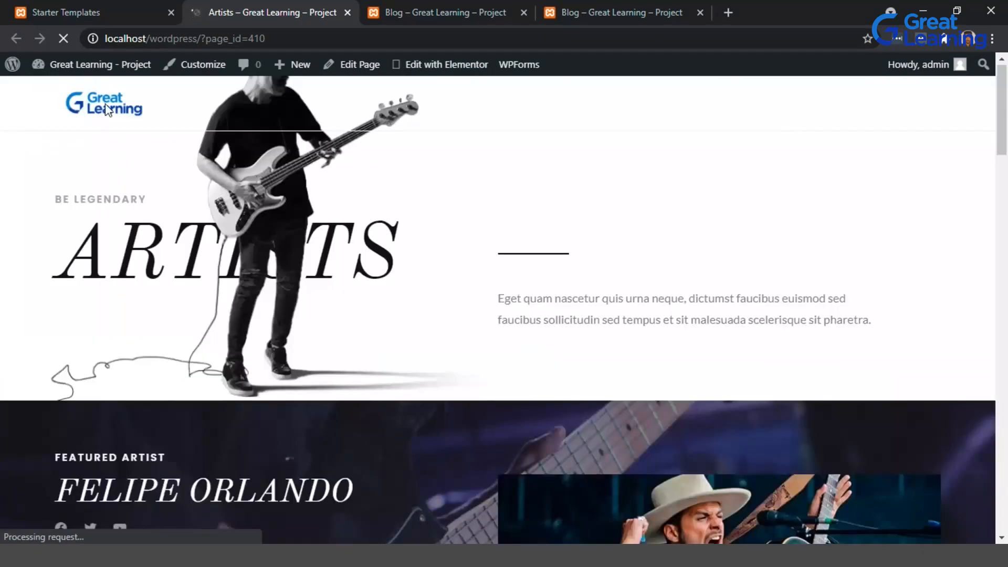
left_click(79, 8)
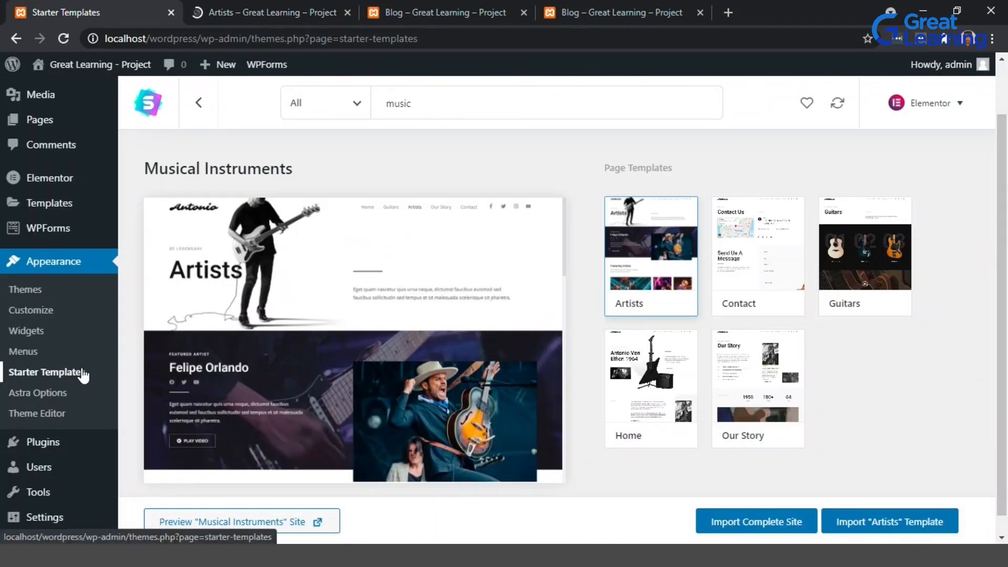
Open the Menus screen and check the pages available for the Main menu.
left_click(47, 356)
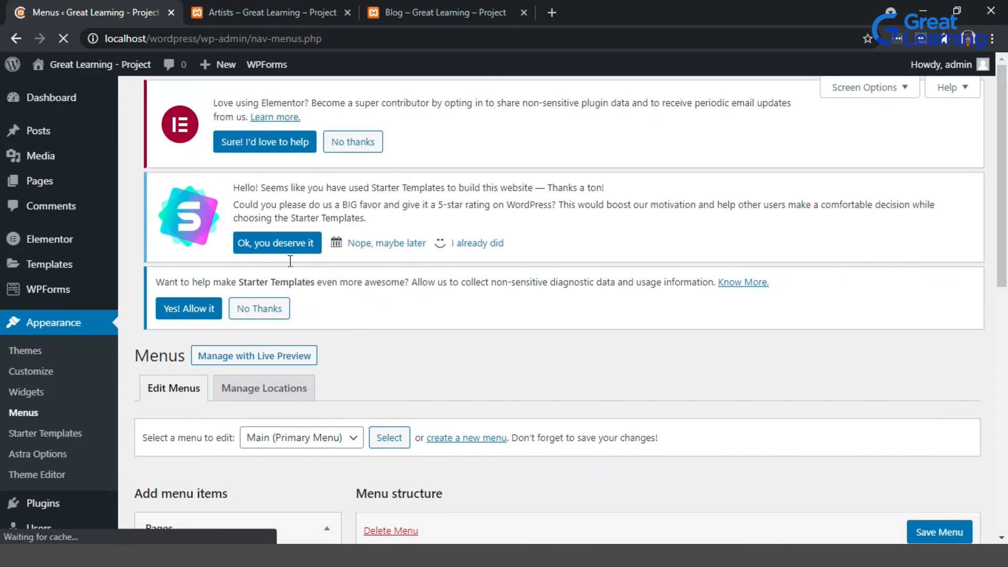
scroll(400, 310, "down", 4)
scroll(329, 304, "down", 2)
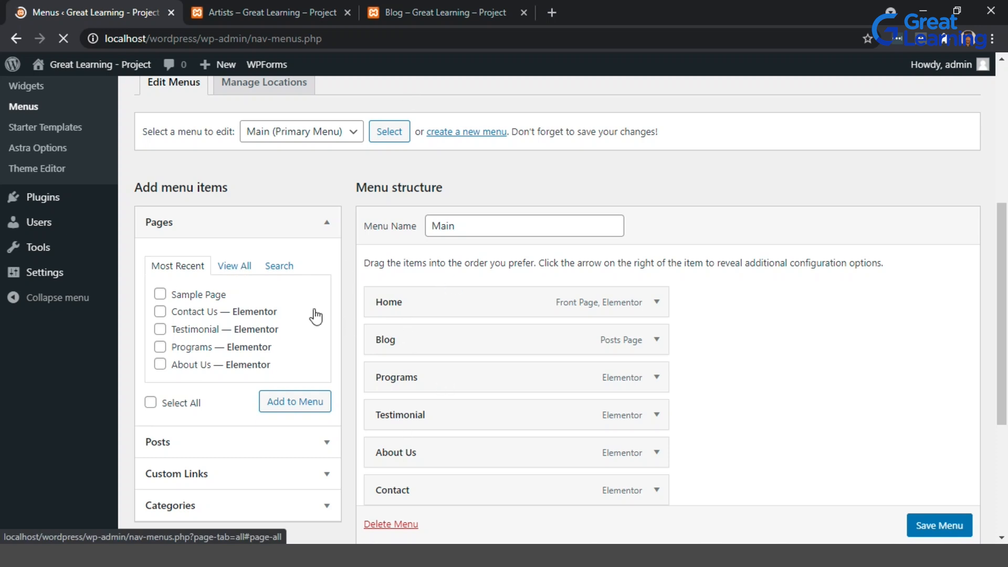
scroll(349, 252, "down", 1)
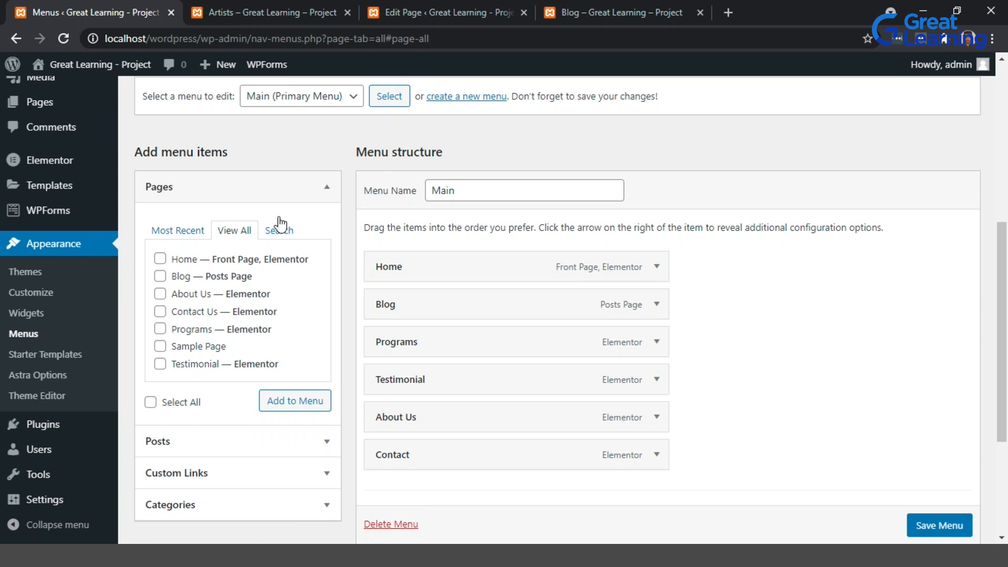
Publish the Artists page from its editor.
left_click(418, 9)
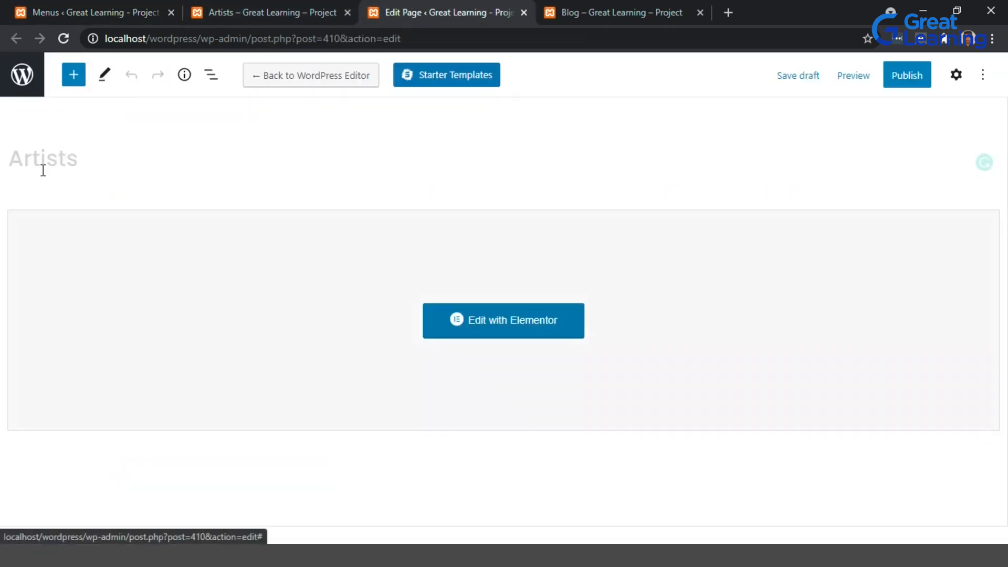
left_click(281, 8)
left_click(456, 9)
left_click(898, 84)
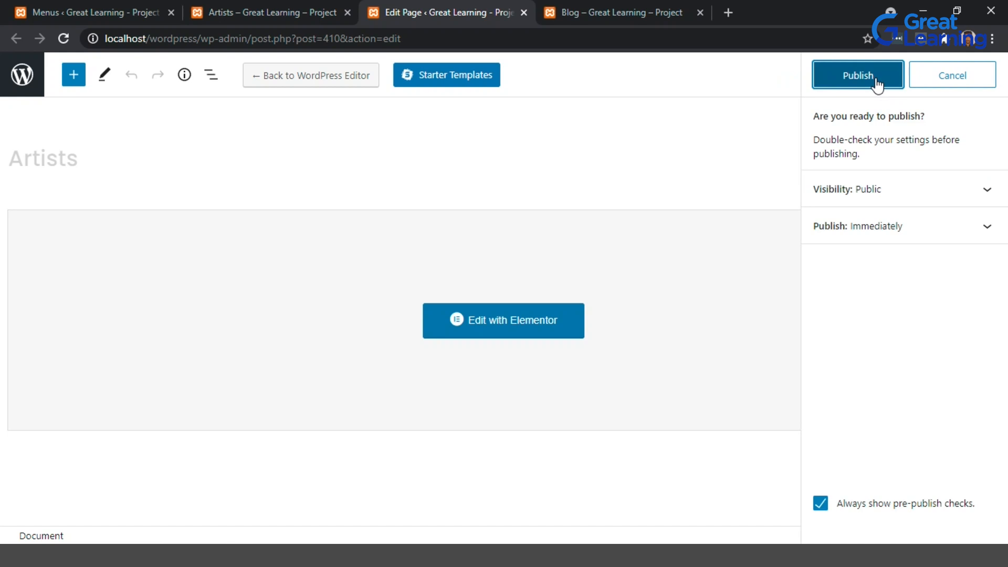
left_click(876, 79)
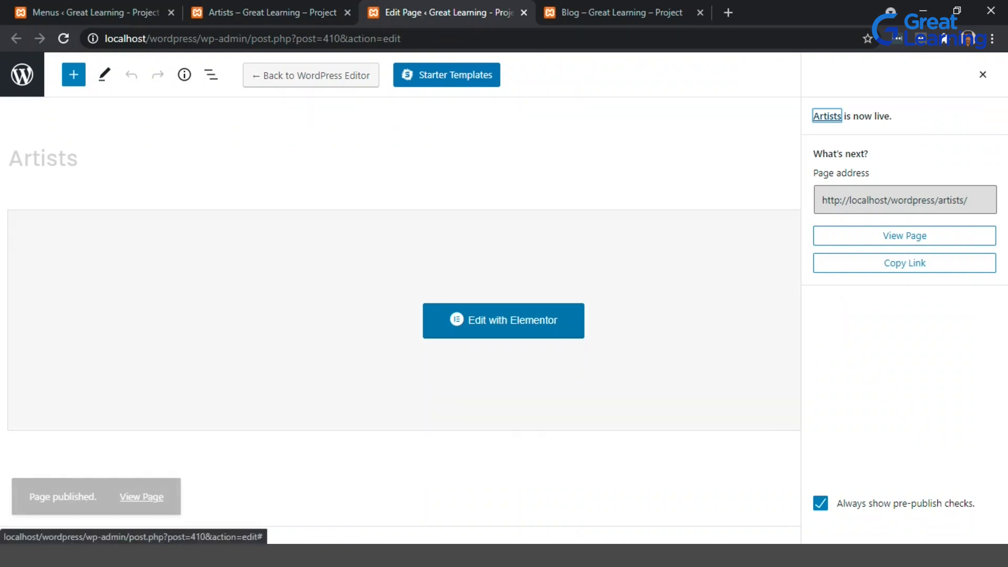
Reload the Menus screen and add the Artists page to the Main menu.
left_click(95, 12)
left_click(64, 38)
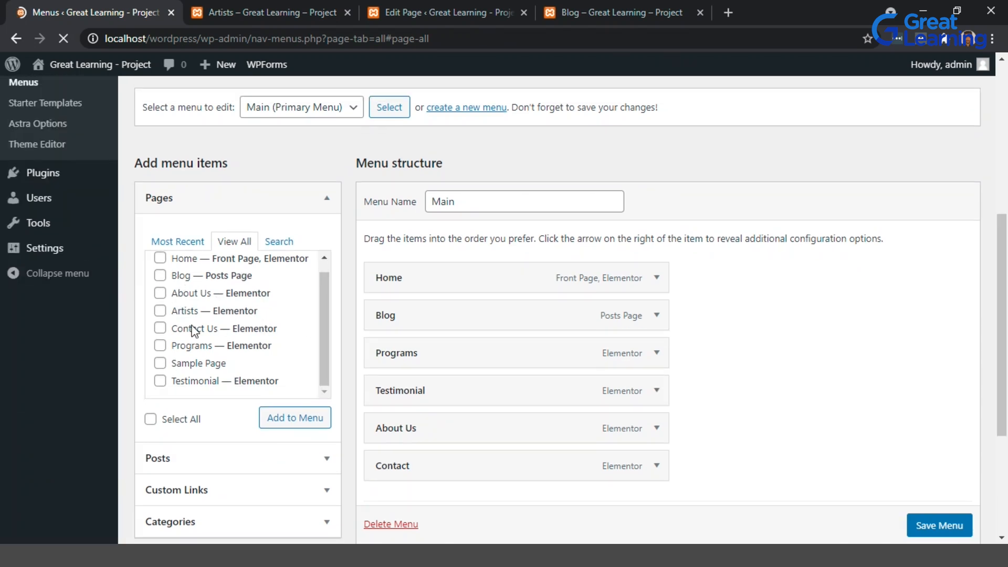
left_click(161, 311)
left_click(294, 419)
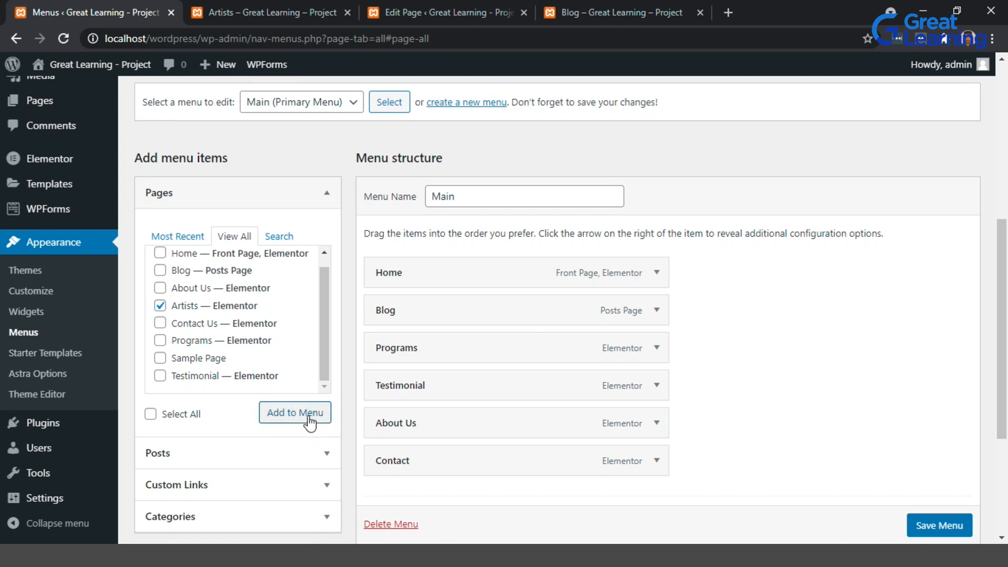
left_click(310, 420)
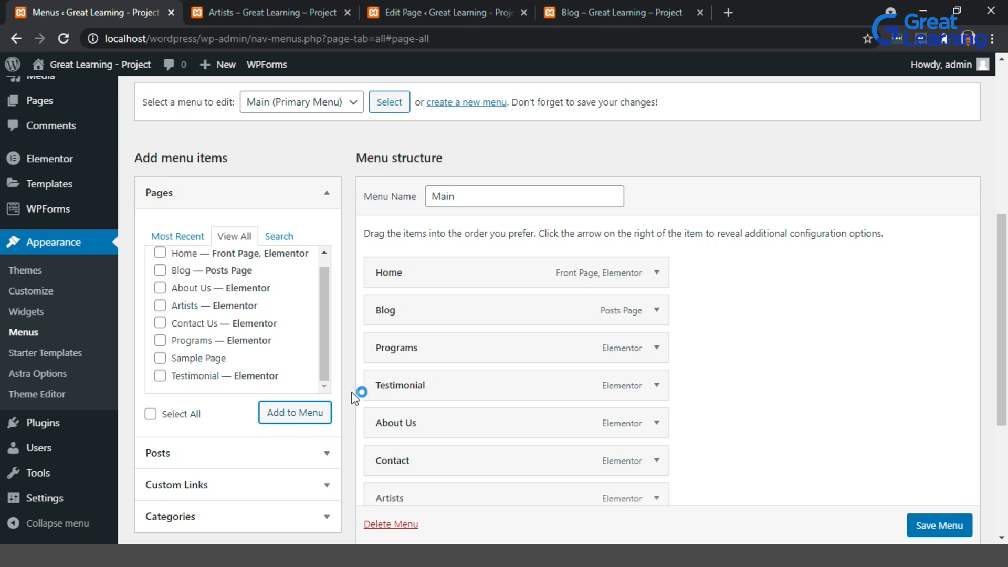
Move Artists directly below Home in the menu structure and save the menu.
scroll(805, 467, "down", 1)
left_click_drag(460, 480, 445, 282)
scroll(761, 394, "down", 2)
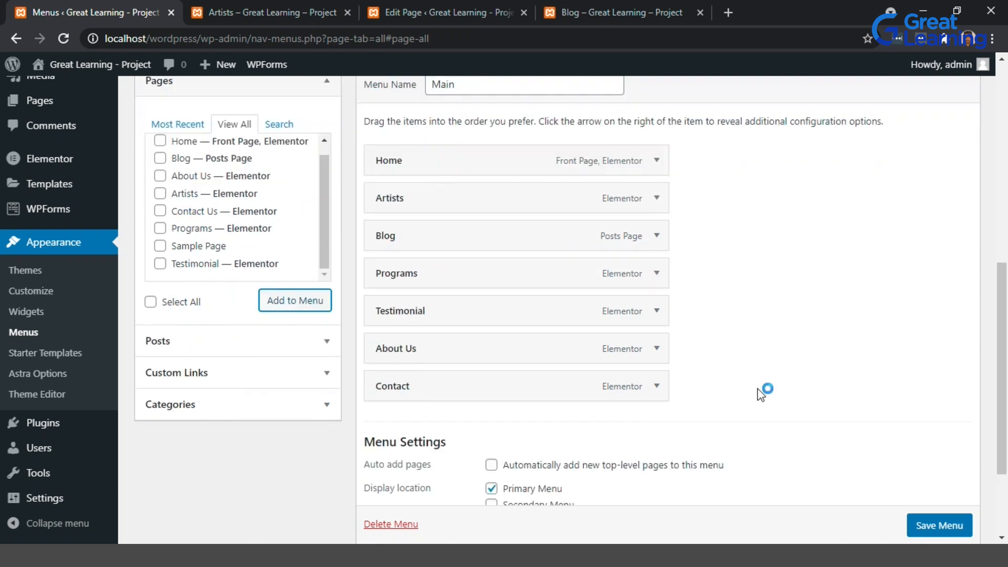
scroll(938, 530, "down", 1)
left_click(939, 527)
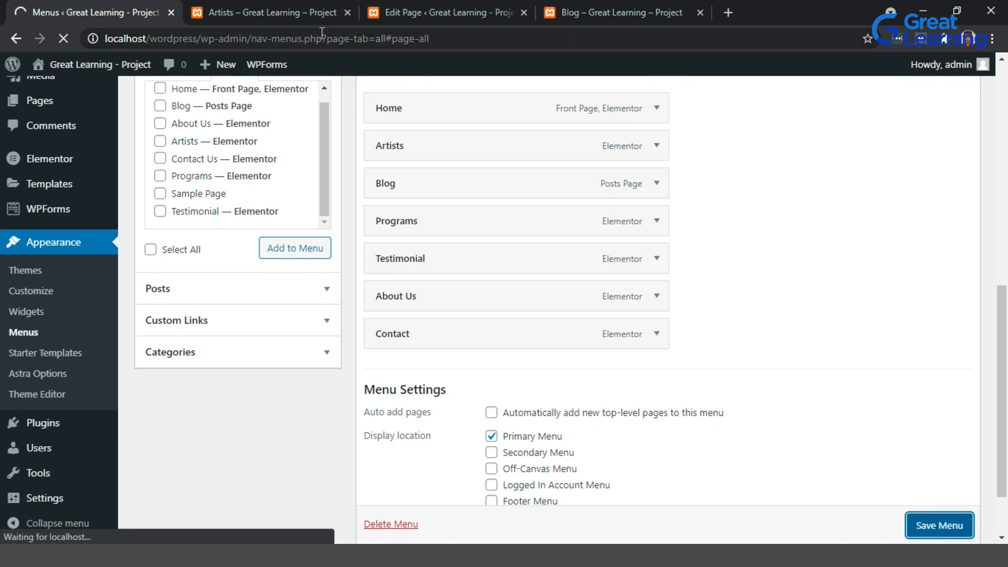
left_click(296, 3)
left_click(101, 4)
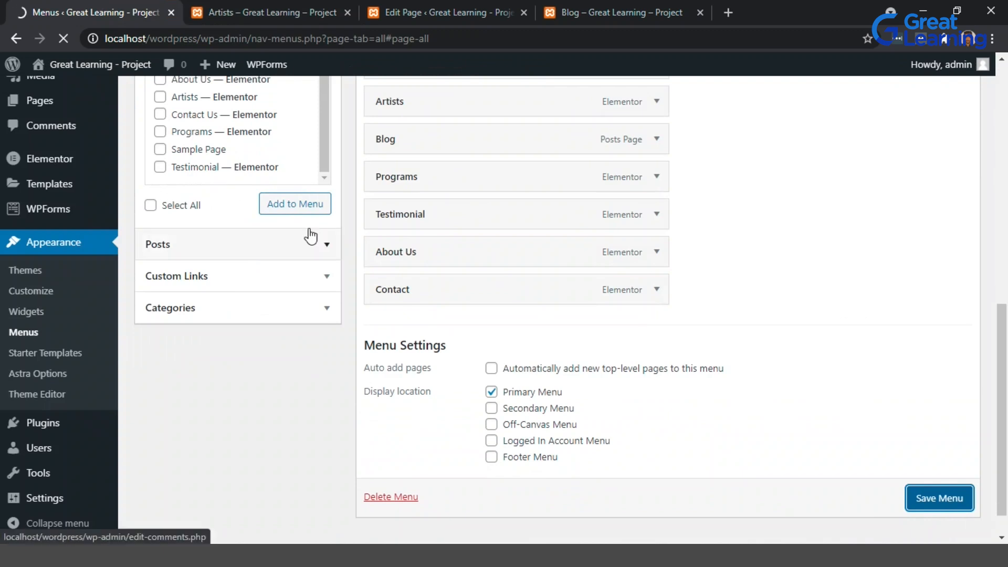
Open the Customizer from the live Artists page and close the extra editing tabs.
left_click(298, 11)
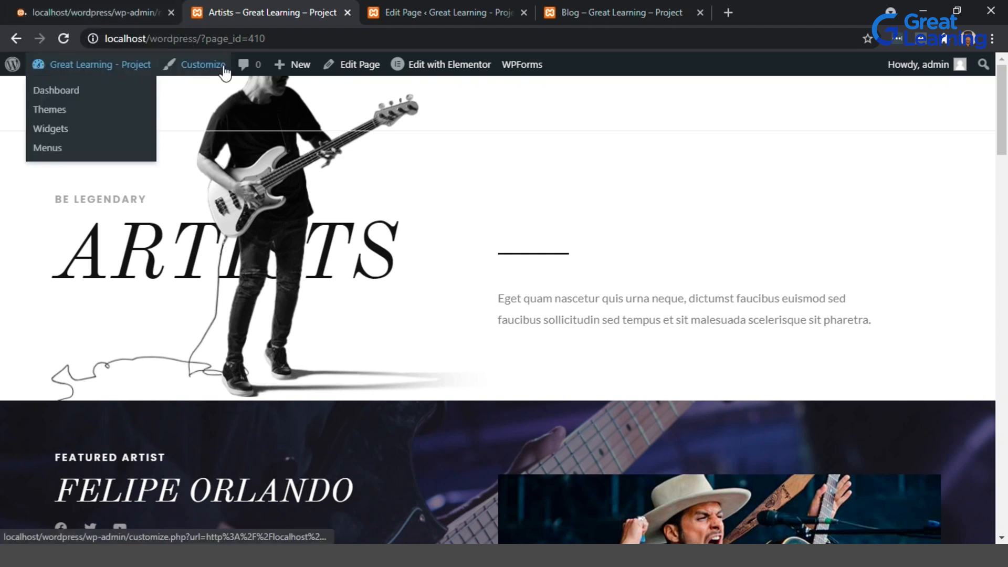
left_click(133, 8)
left_click(225, 8)
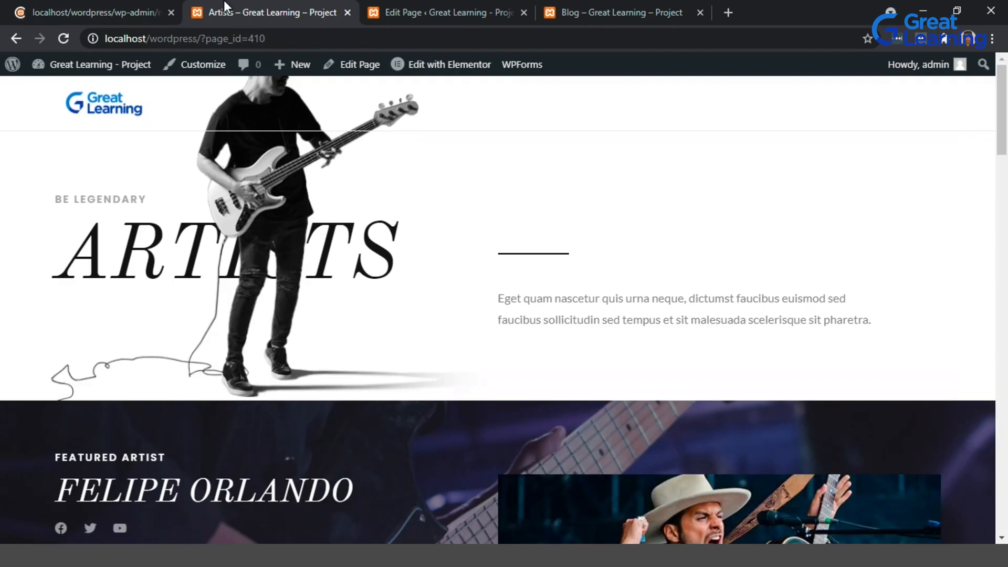
left_click(215, 71)
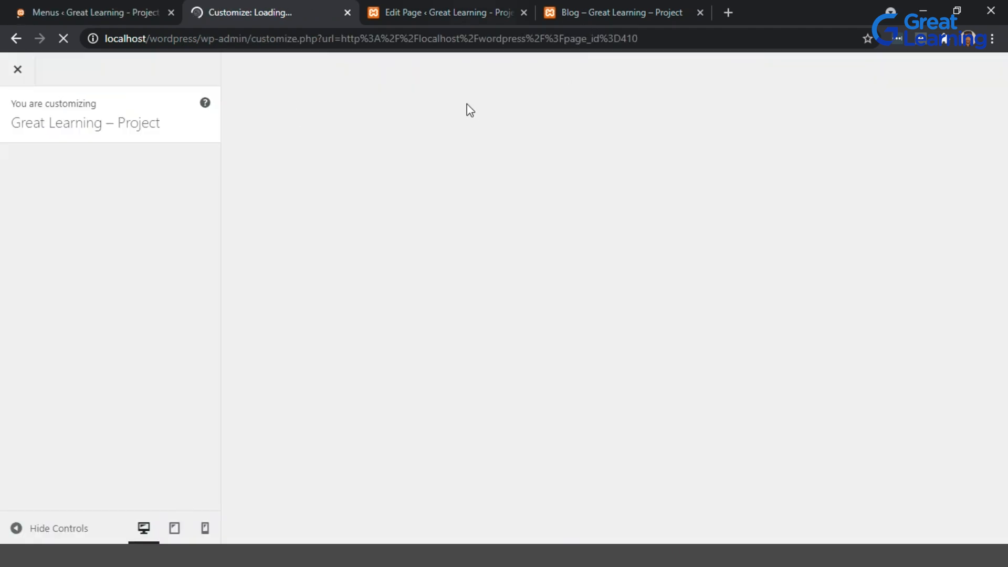
left_click(521, 17)
left_click(524, 15)
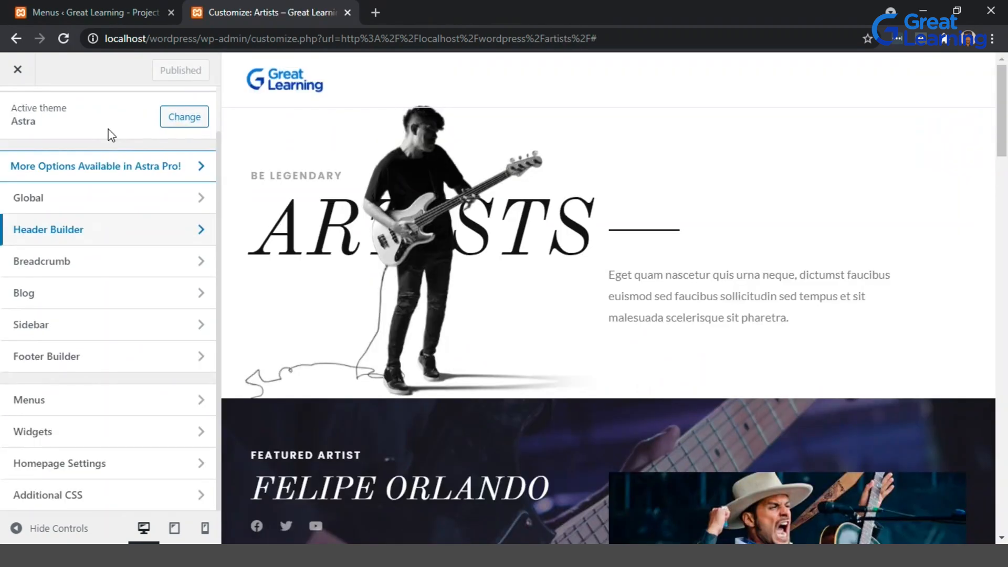
In the Transparent Header design settings, set the menu Text / Link normal colour to near black.
left_click(176, 233)
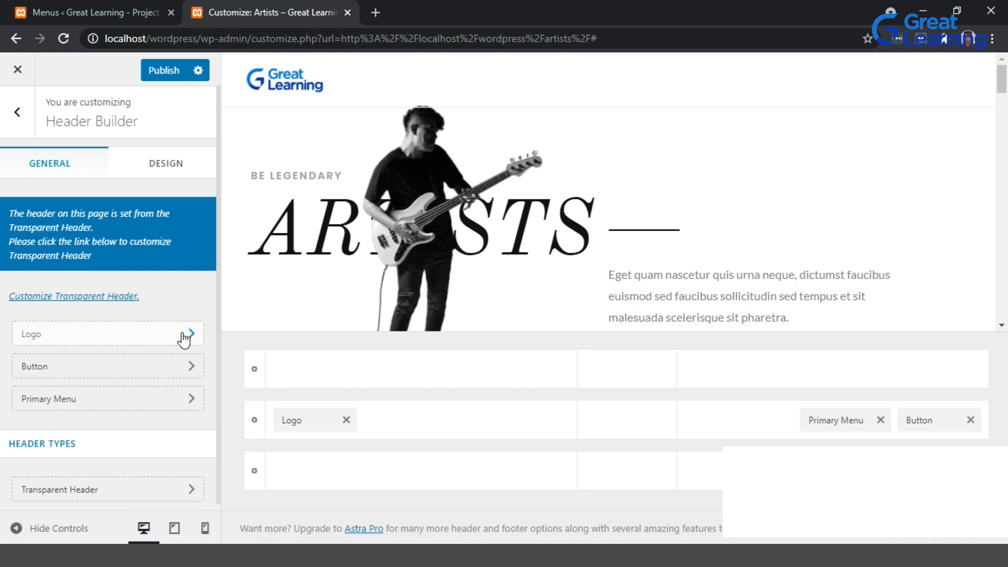
left_click(95, 297)
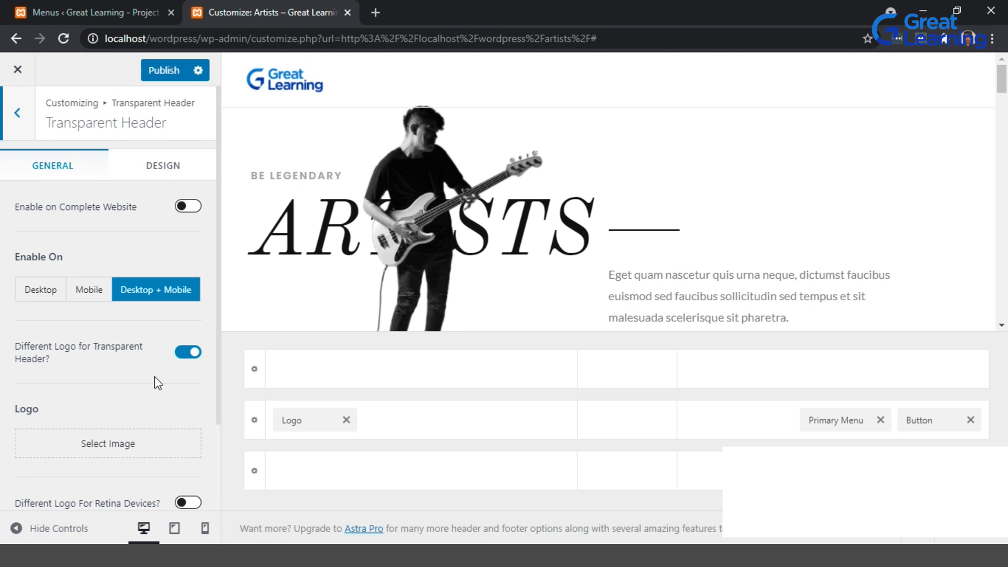
scroll(96, 351, "down", 2)
scroll(96, 351, "down", 1)
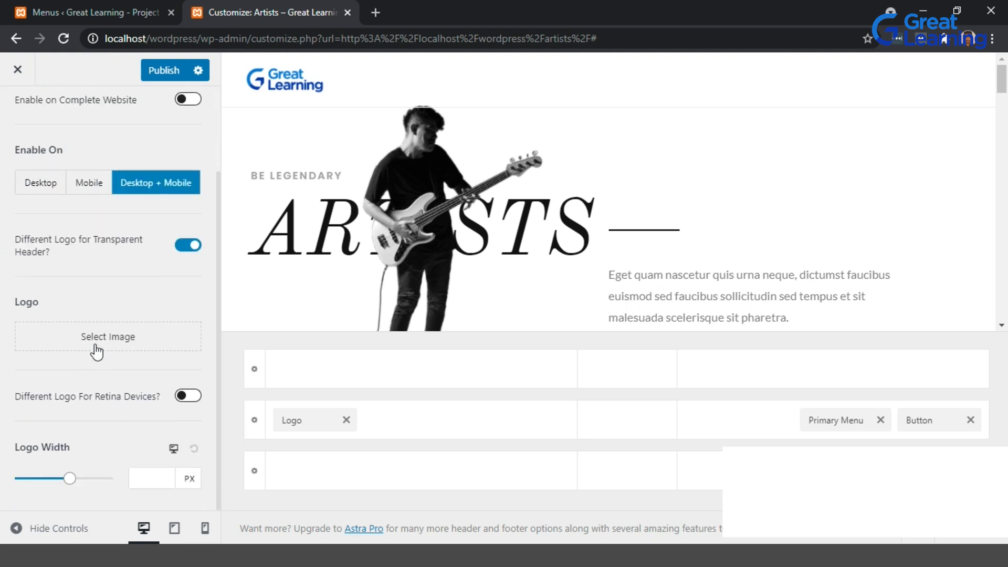
scroll(46, 361, "up", 3)
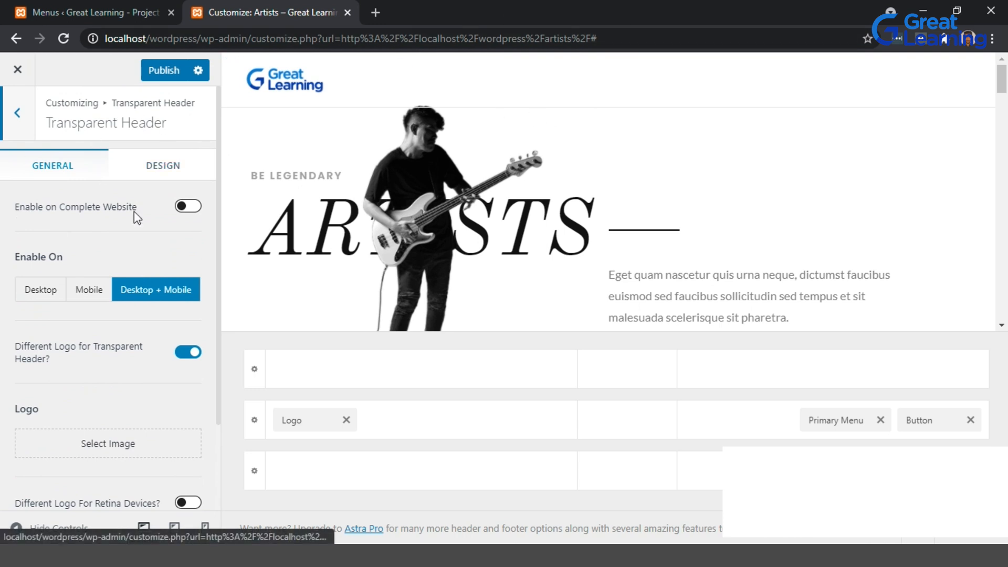
left_click(174, 169)
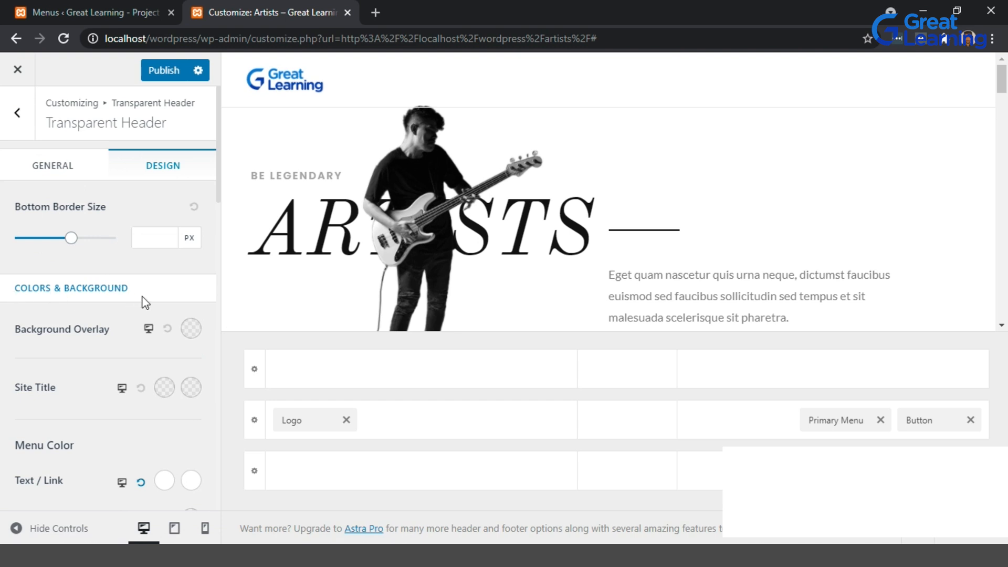
scroll(145, 303, "down", 2)
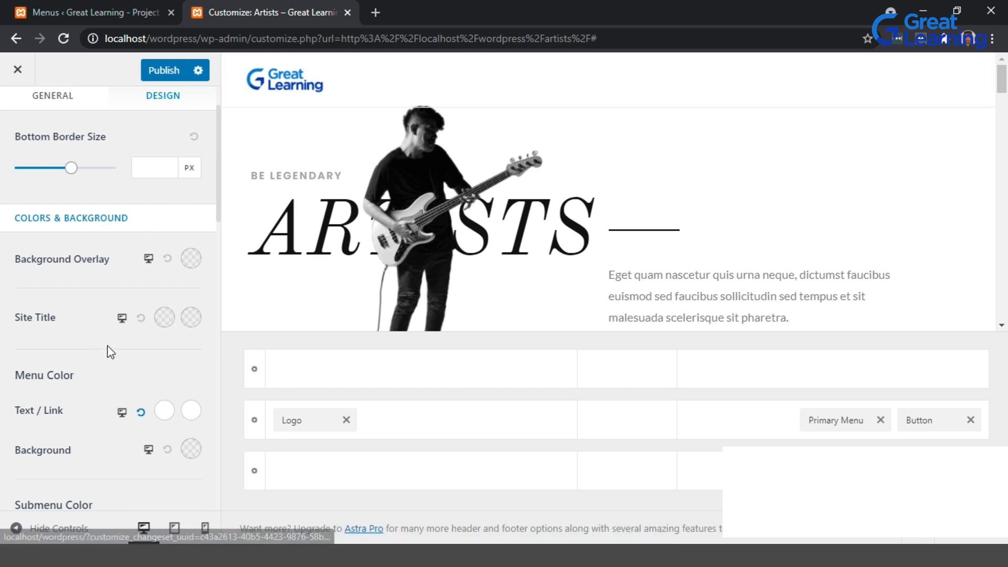
scroll(185, 364, "down", 1)
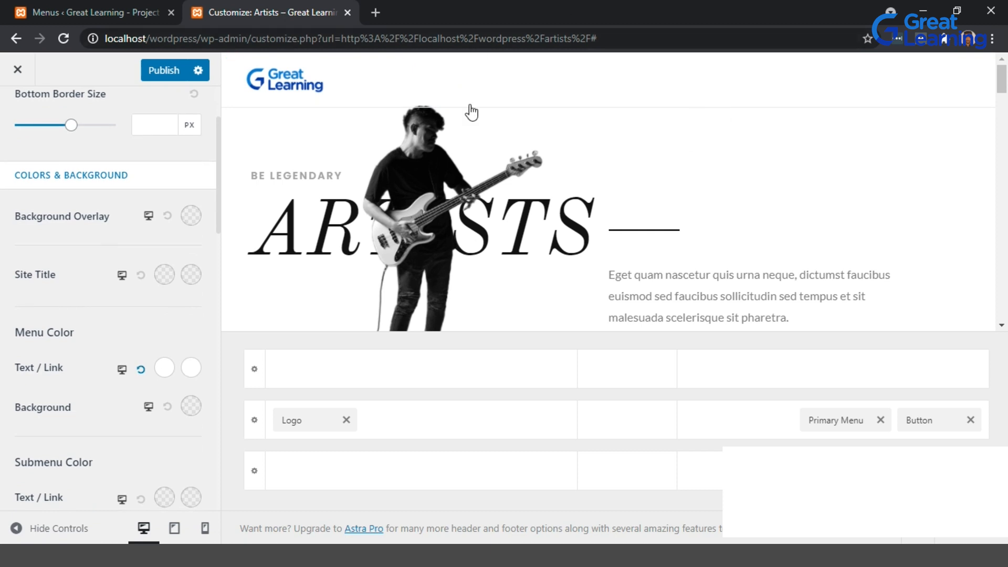
scroll(65, 368, "down", 1)
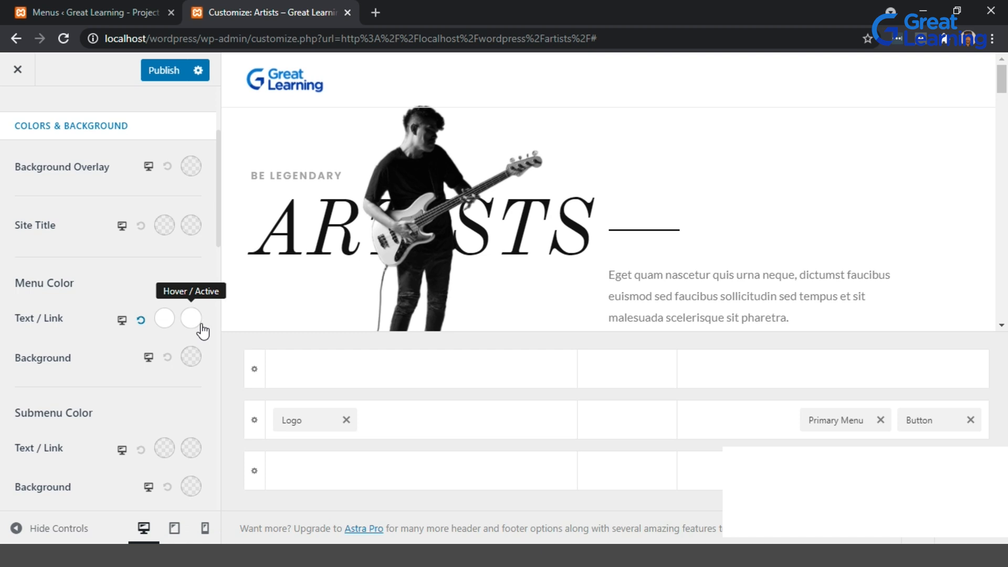
left_click(165, 319)
left_click_drag(21, 397, 17, 423)
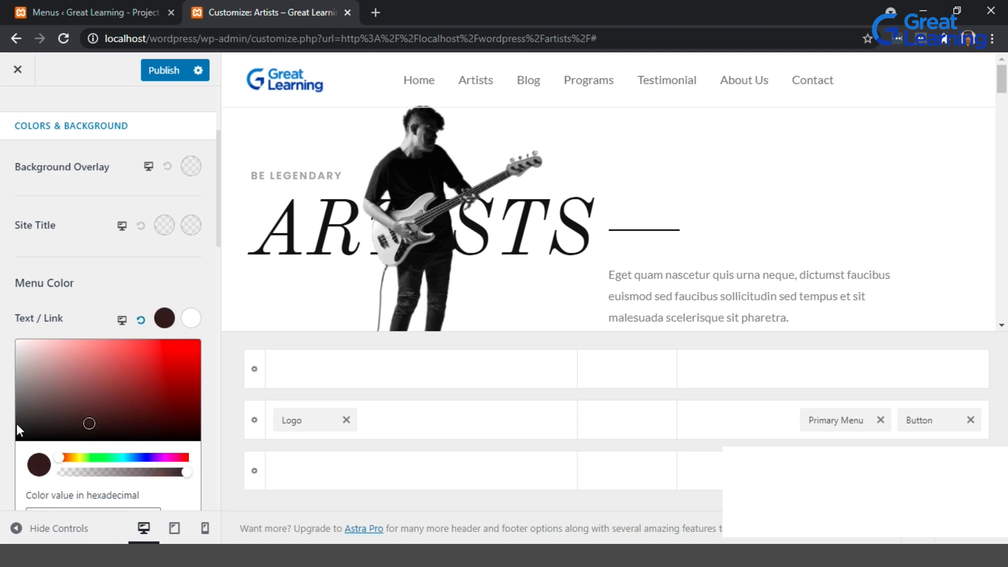
left_click_drag(90, 425, 10, 430)
left_click(131, 293)
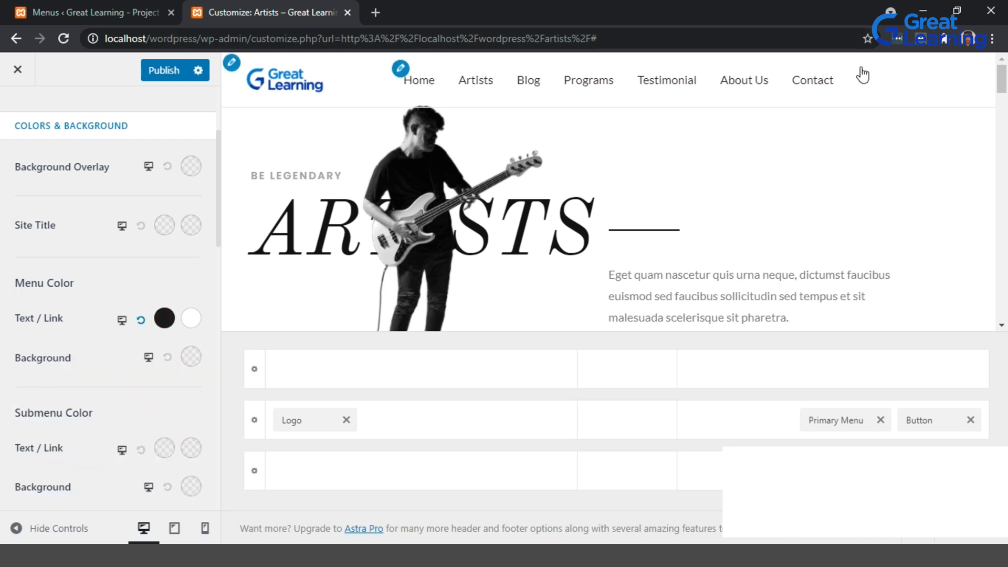
Set the menu's hover / active link colour to a medium grey.
left_click(191, 319)
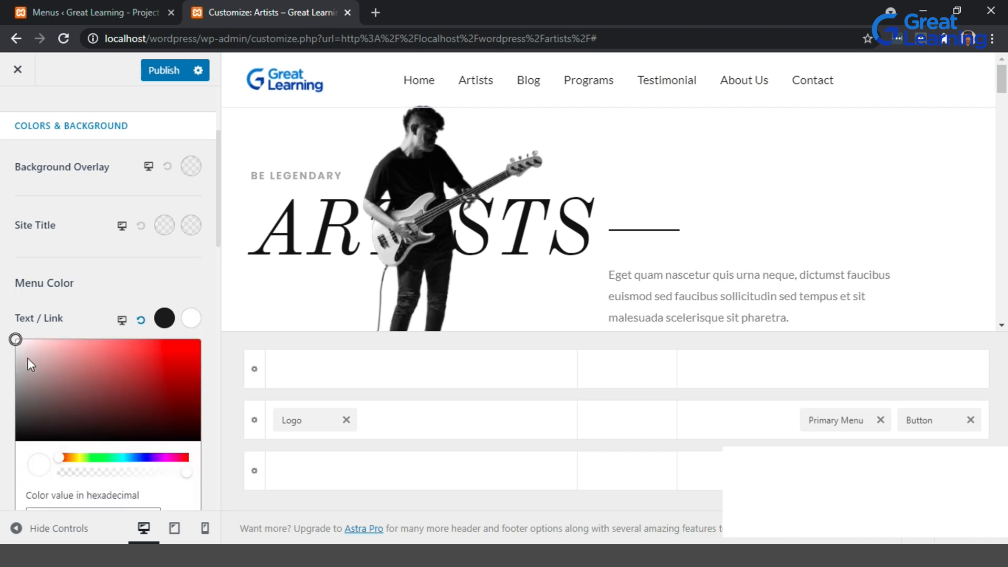
left_click_drag(17, 365, 12, 394)
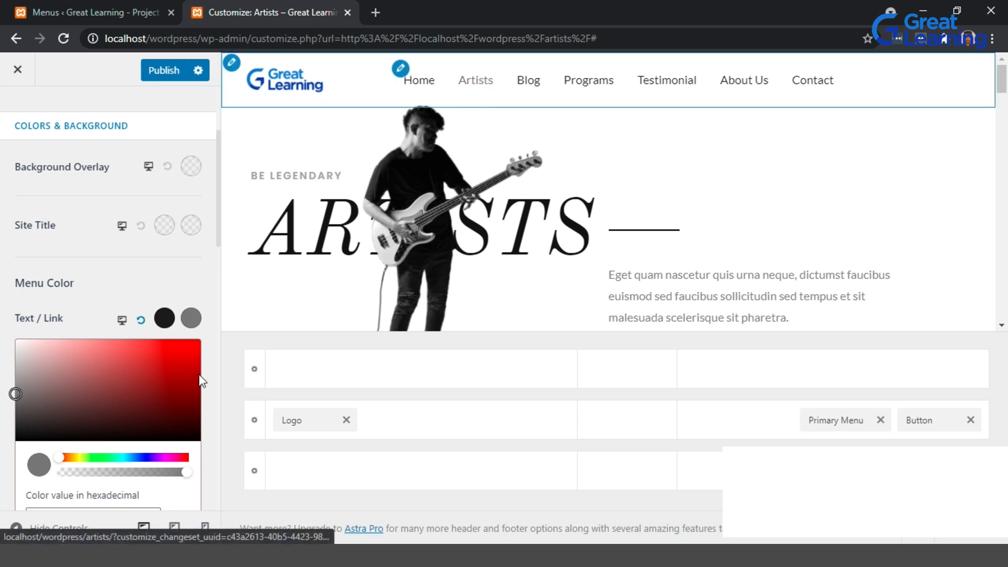
left_click(144, 286)
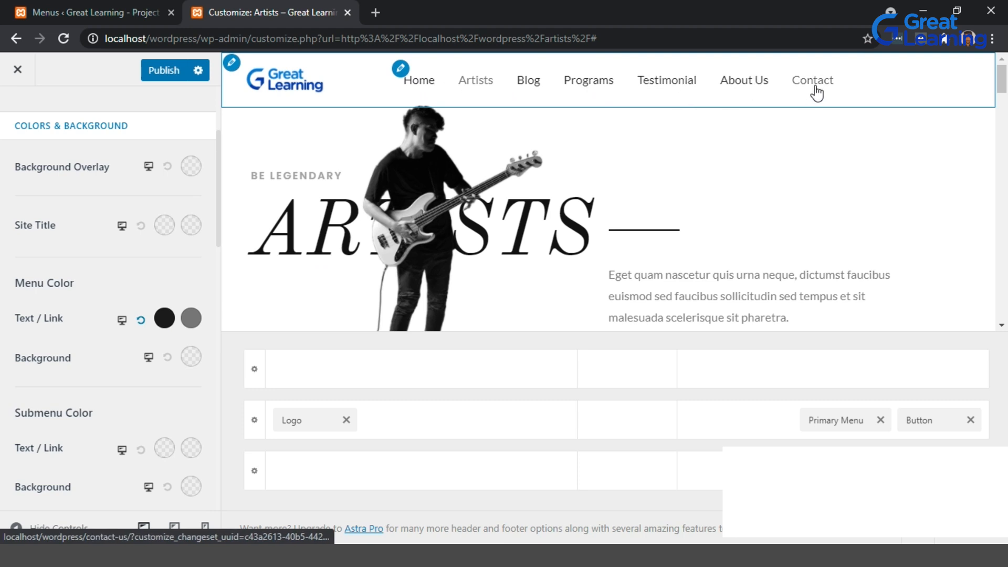
left_click(191, 318)
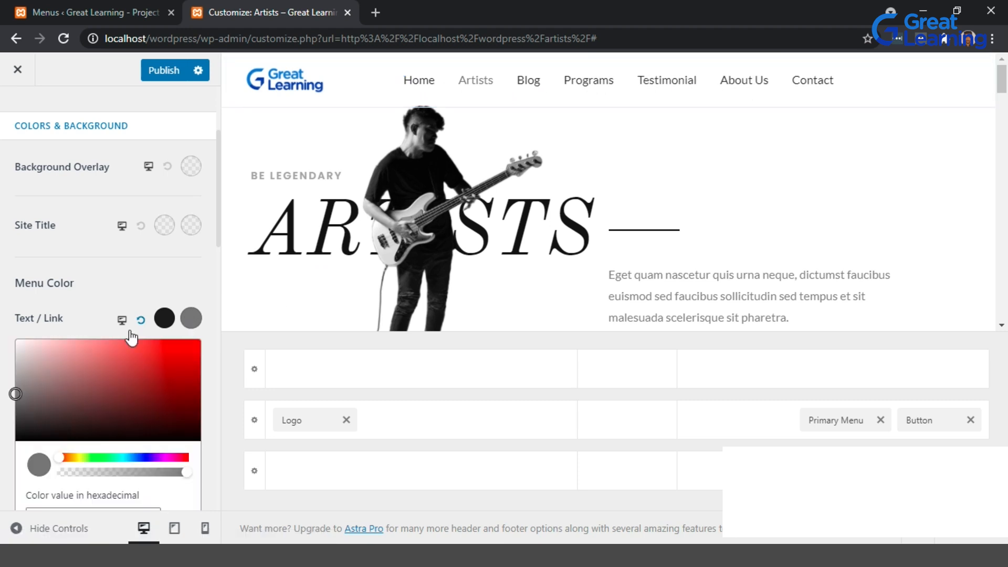
left_click(16, 376)
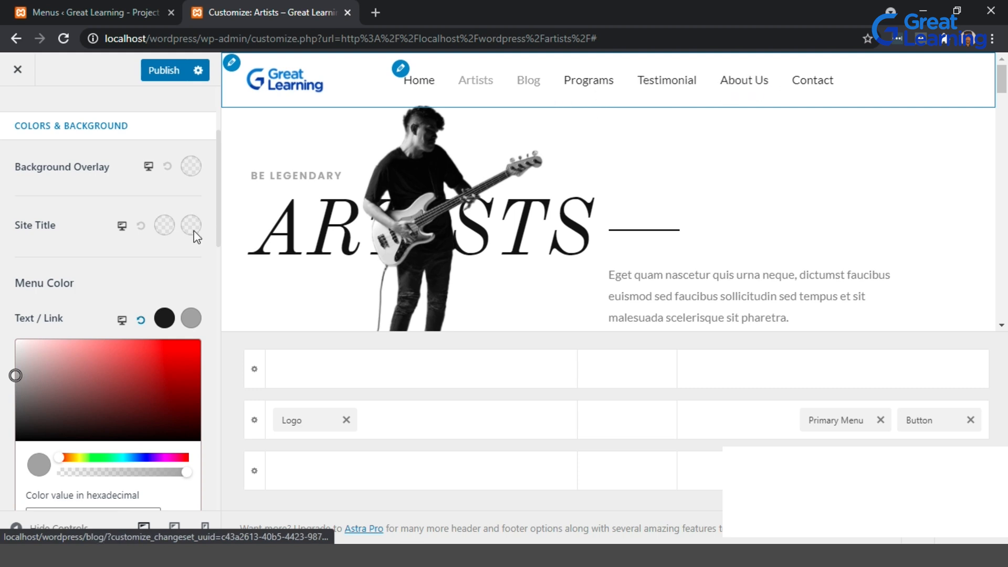
left_click(163, 266)
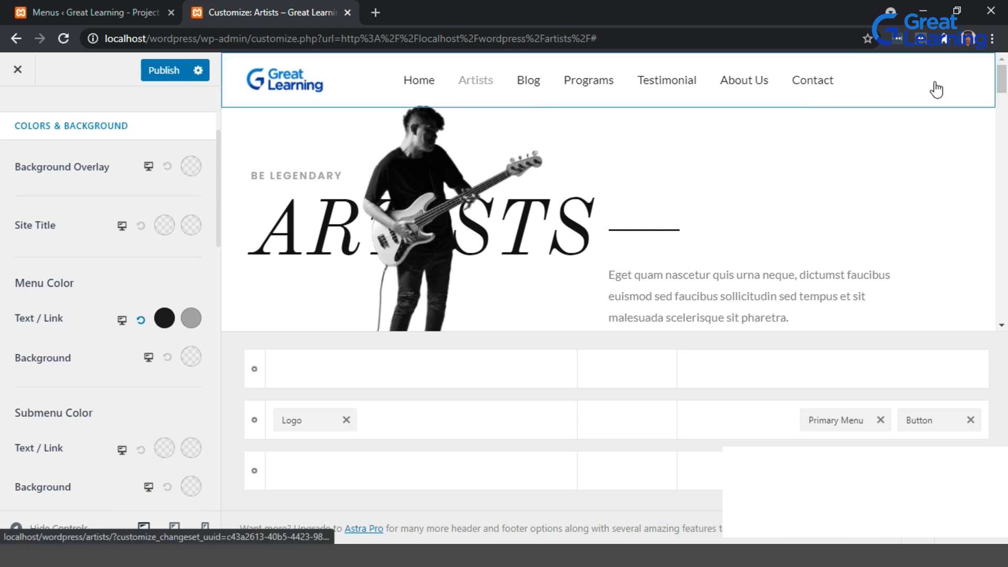
Open the header Button's design settings and set its text colour to #292929.
scroll(165, 303, "down", 5)
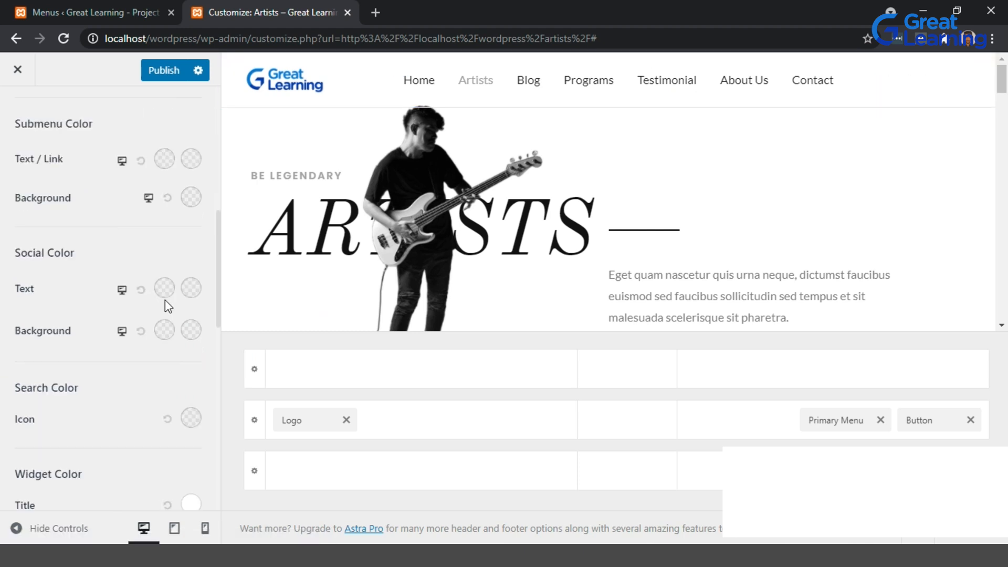
scroll(87, 320, "down", 4)
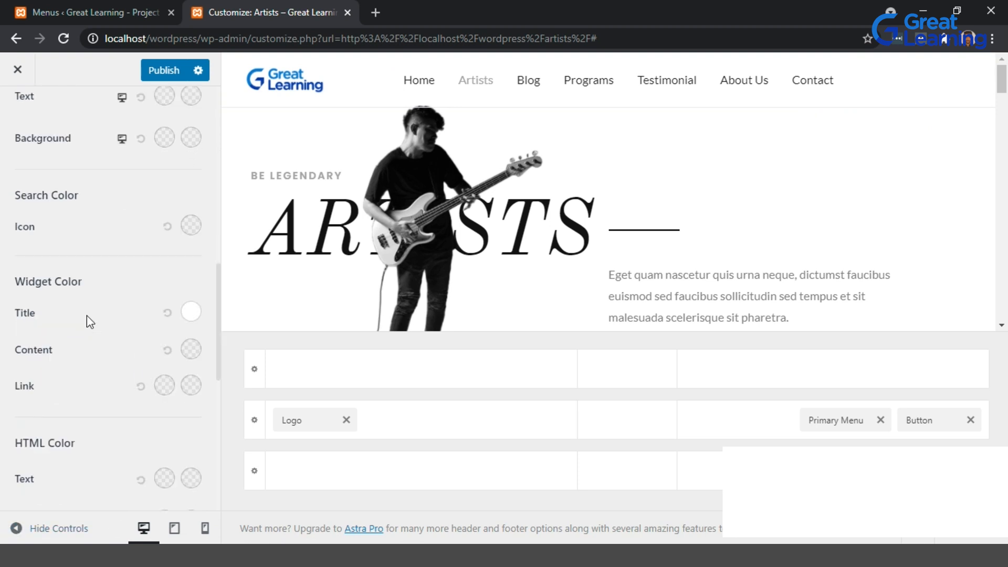
scroll(86, 322, "down", 3)
scroll(89, 322, "up", 12)
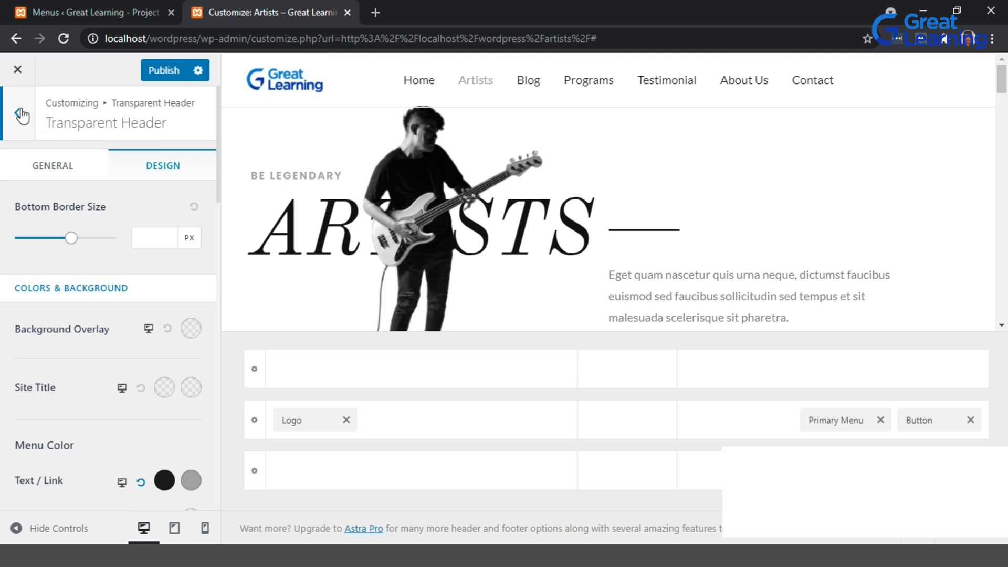
left_click(22, 116)
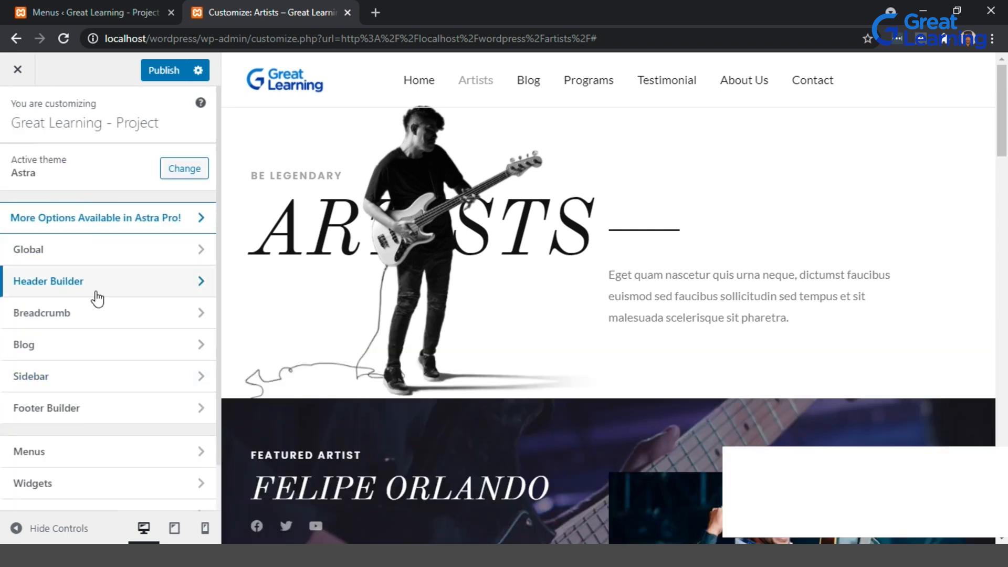
left_click(203, 287)
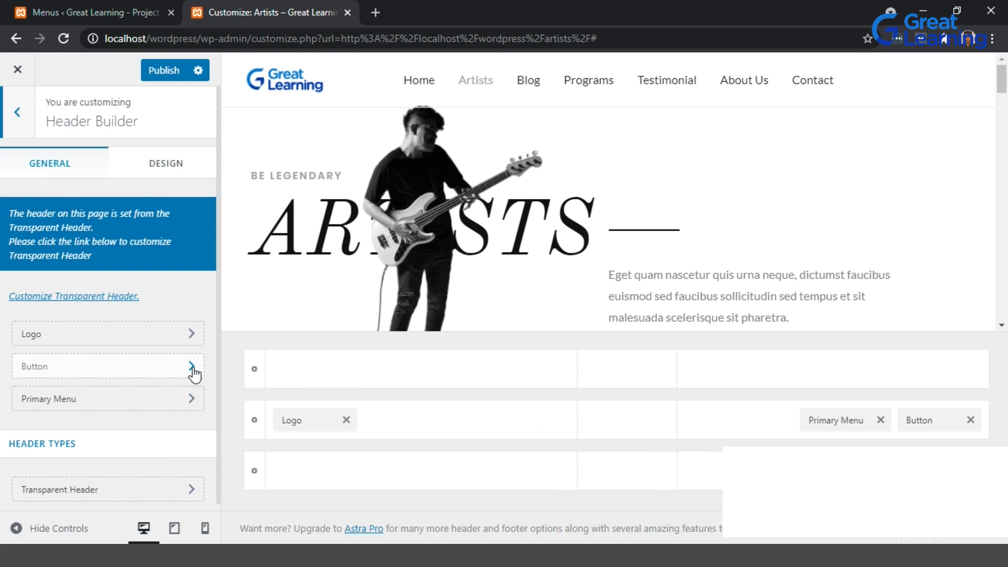
left_click(192, 367)
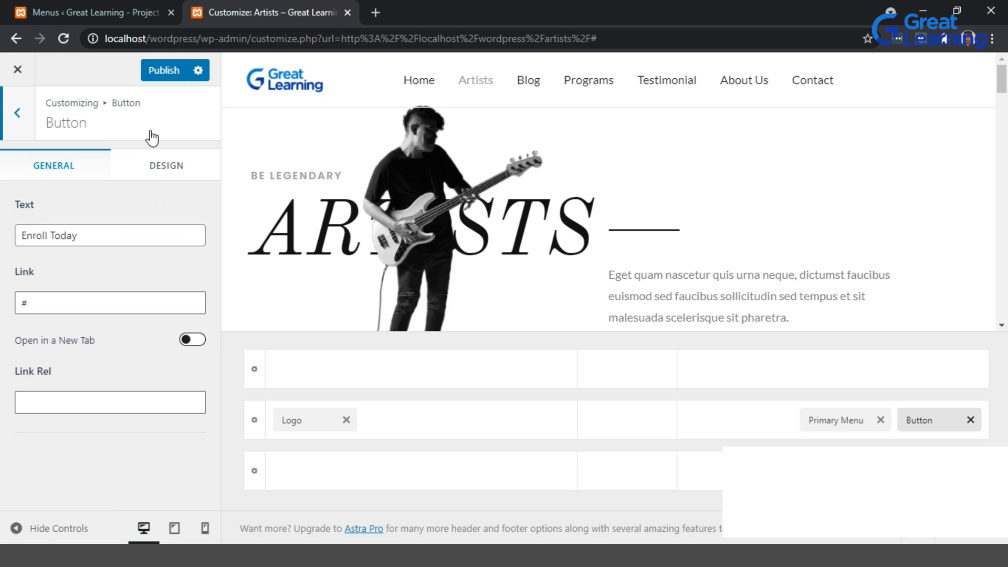
left_click(159, 170)
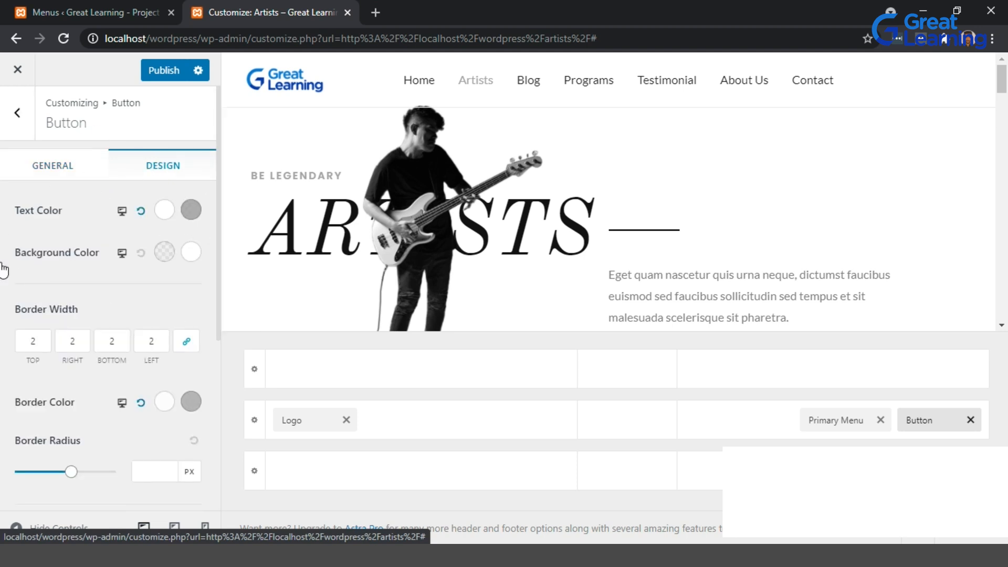
left_click(164, 211)
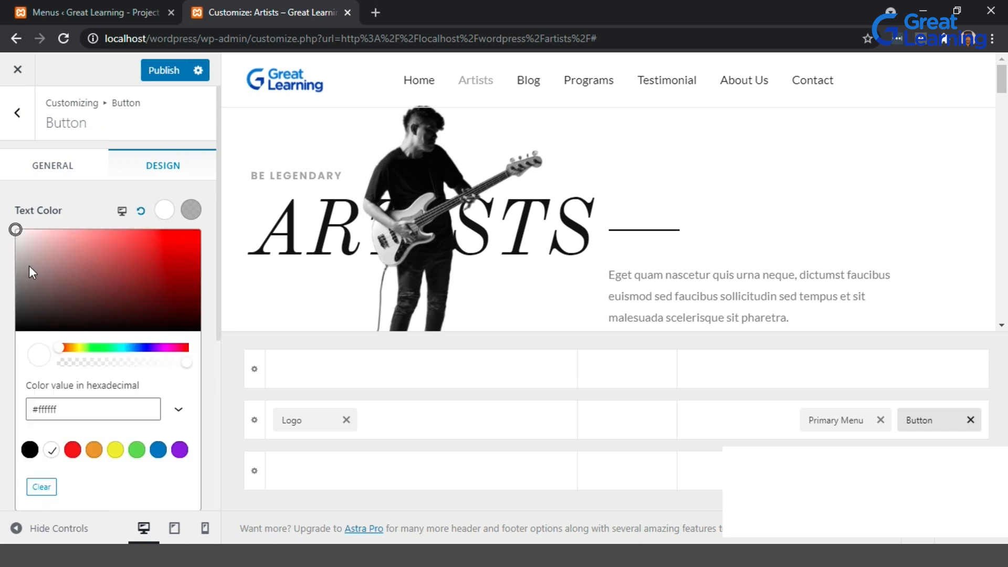
left_click_drag(17, 277, 15, 313)
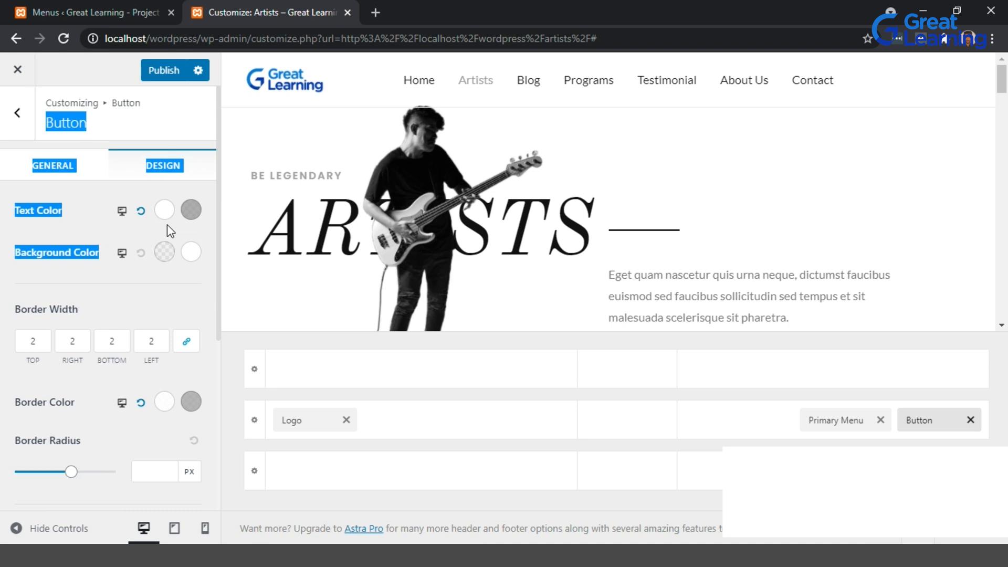
left_click(165, 210)
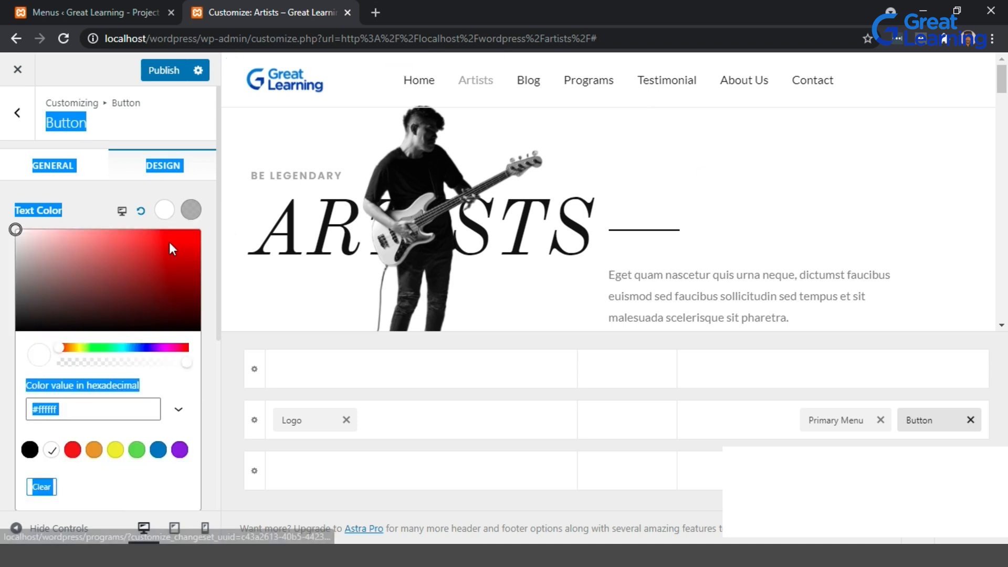
left_click_drag(21, 311, 15, 314)
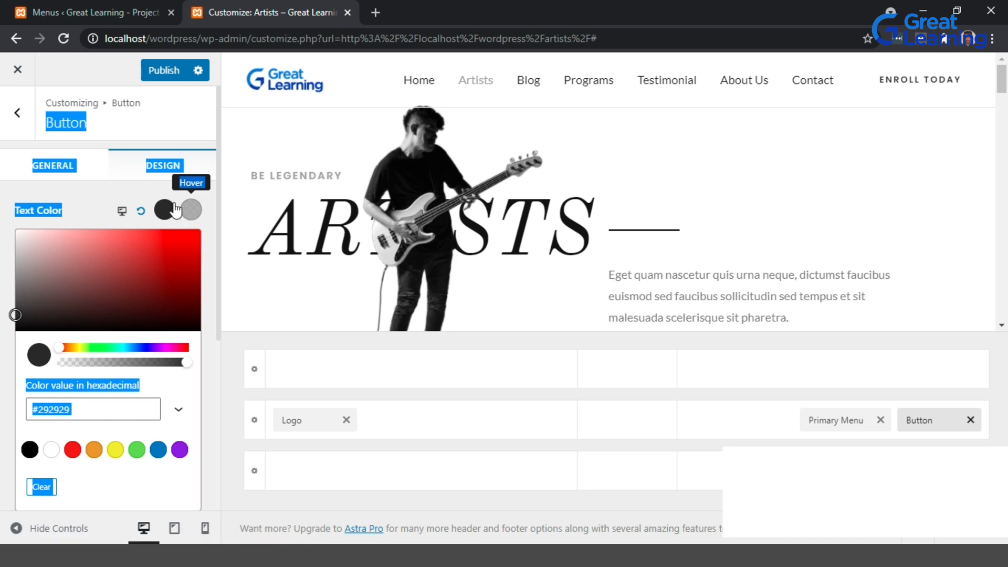
left_click(152, 193)
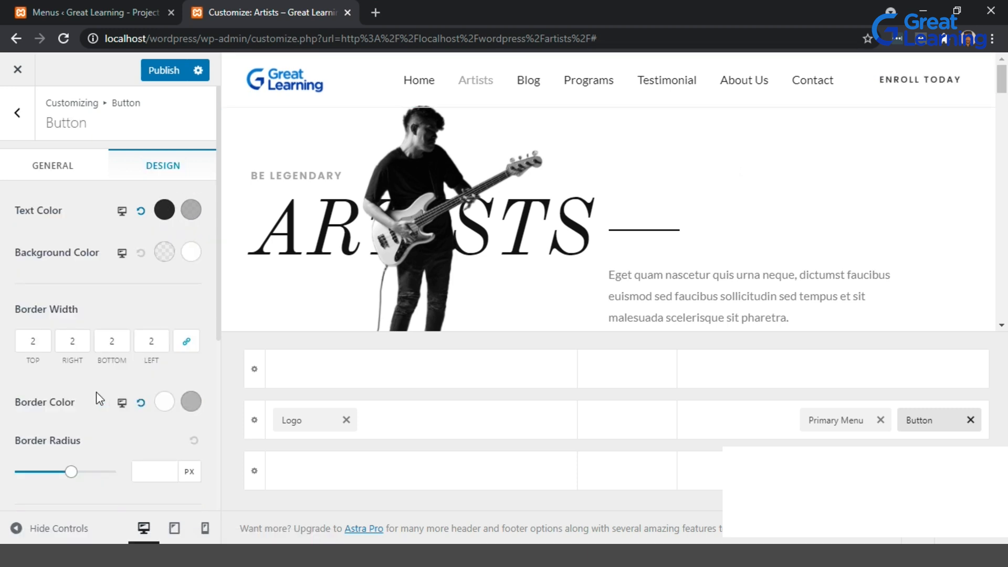
Set the header button's normal border colour to dark grey, rgb 39, 39, 39.
left_click(164, 403)
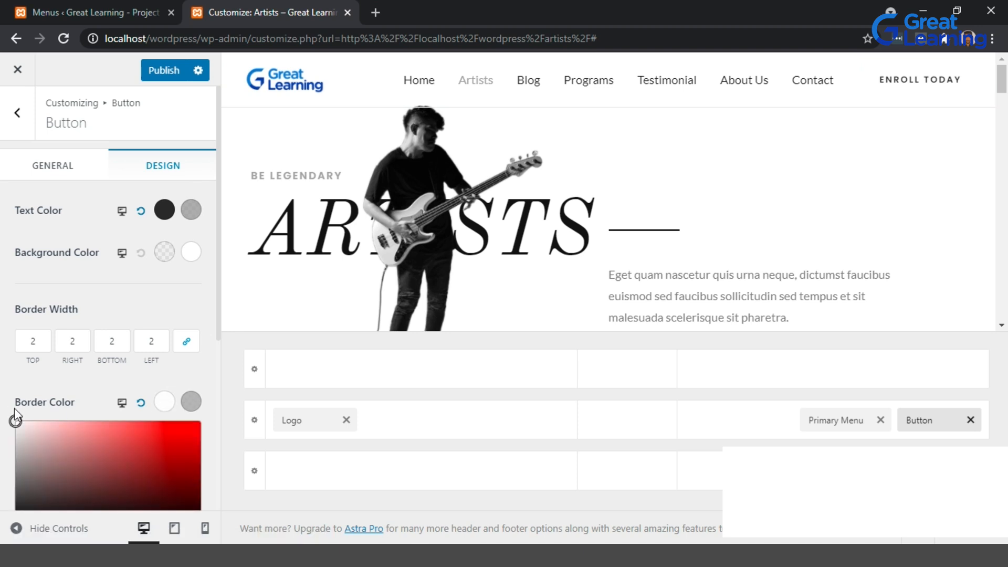
scroll(40, 457, "down", 2)
left_click(19, 414)
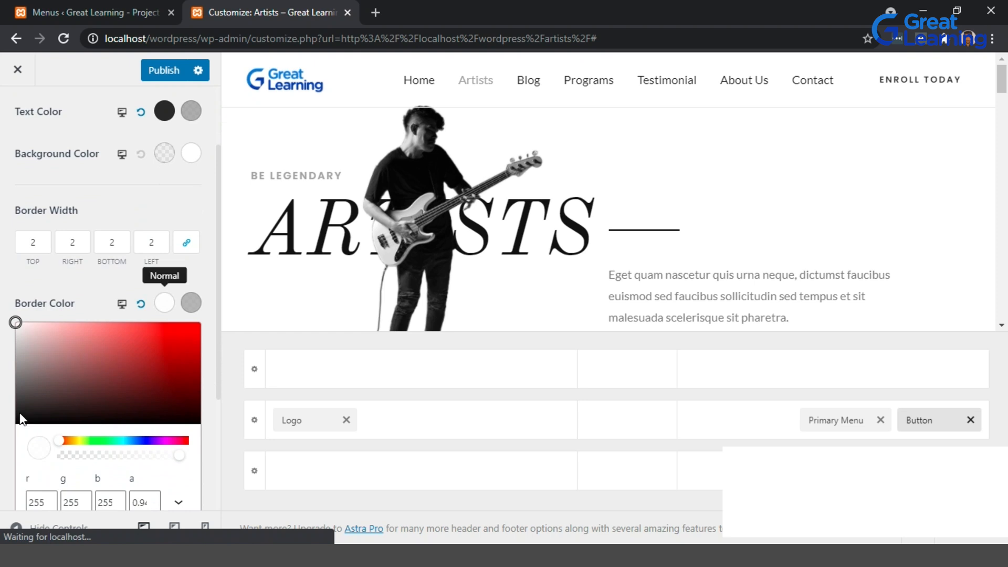
mouse_move(18, 415)
left_mouse_down()
mouse_move(162, 414)
mouse_move(14, 409)
left_mouse_up()
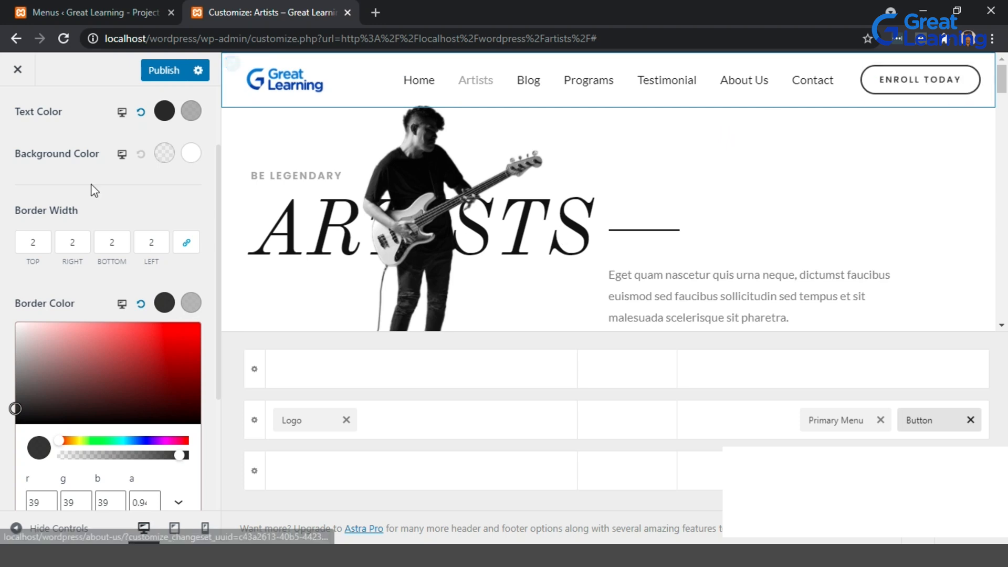
Publish the header colour changes and close the Customizer.
scroll(92, 161, "up", 2)
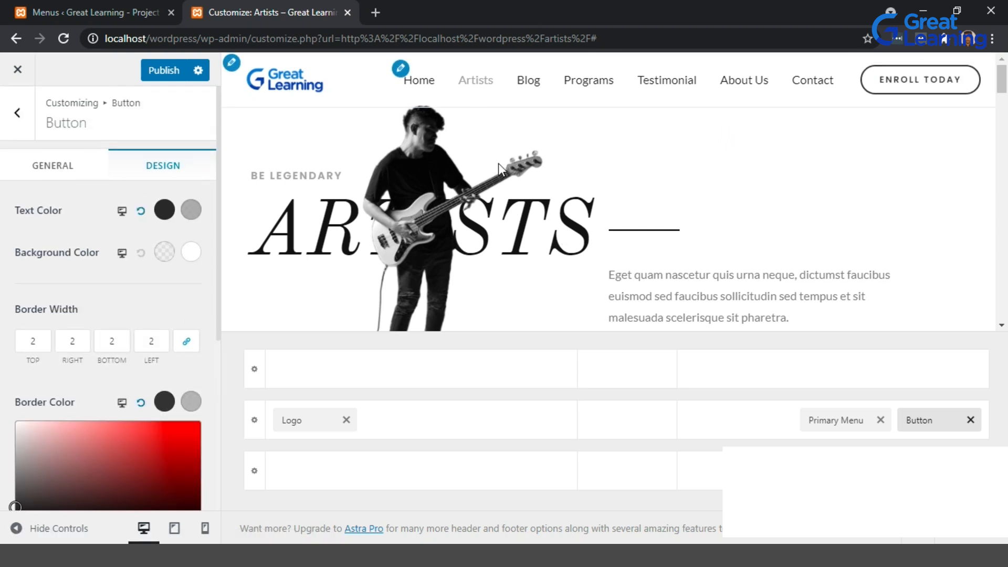
left_click(160, 79)
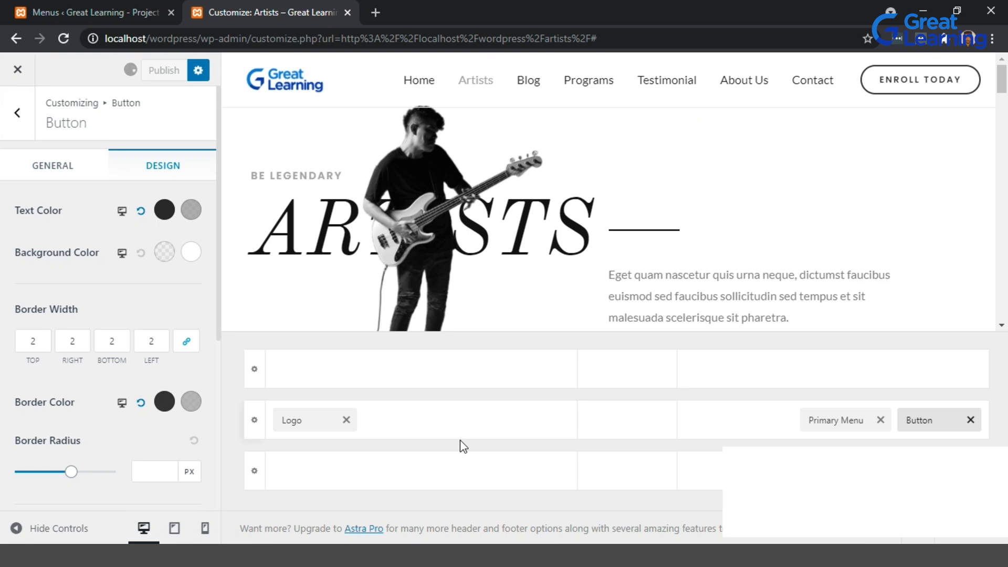
left_click(17, 70)
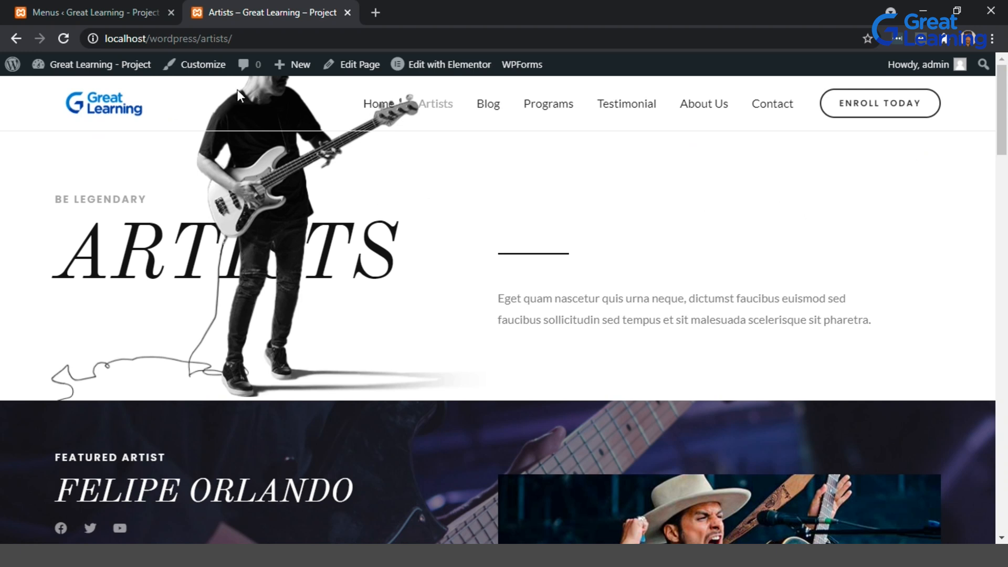
Reopen the Customizer on the Artists page, go to the Primary Header design settings, and make the bottom border colour fully transparent.
left_click(181, 74)
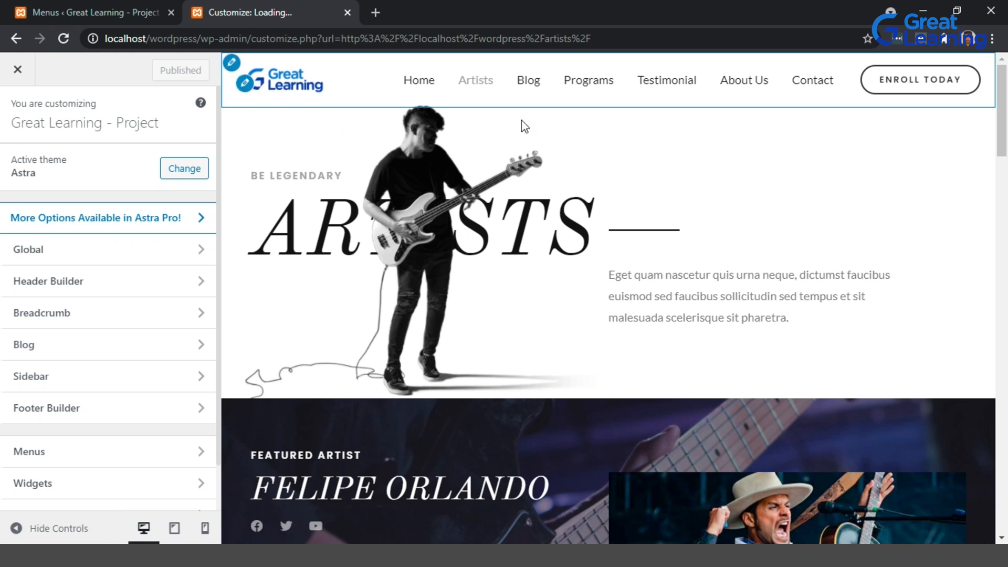
scroll(1005, 128, "down", 1)
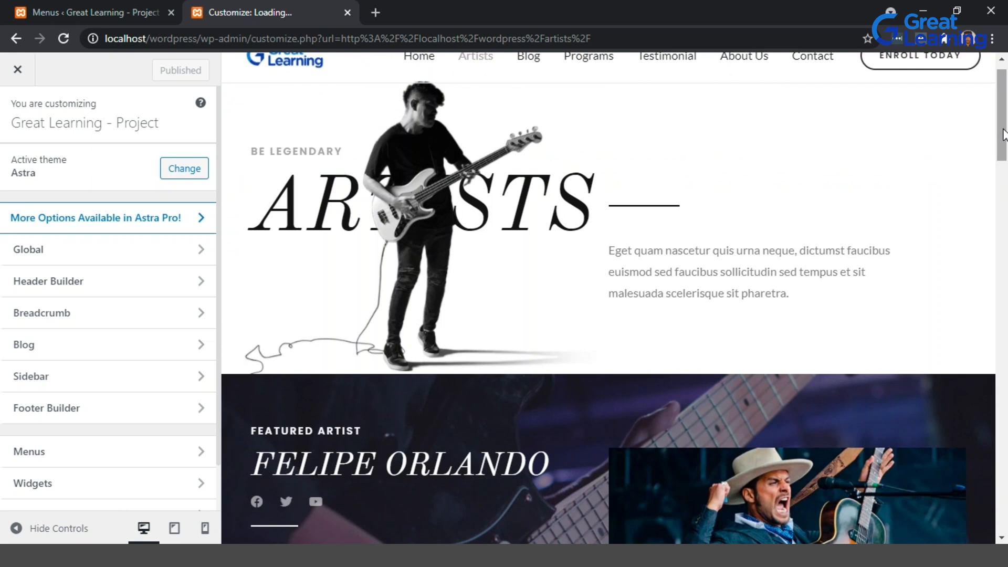
scroll(1004, 134, "up", 1)
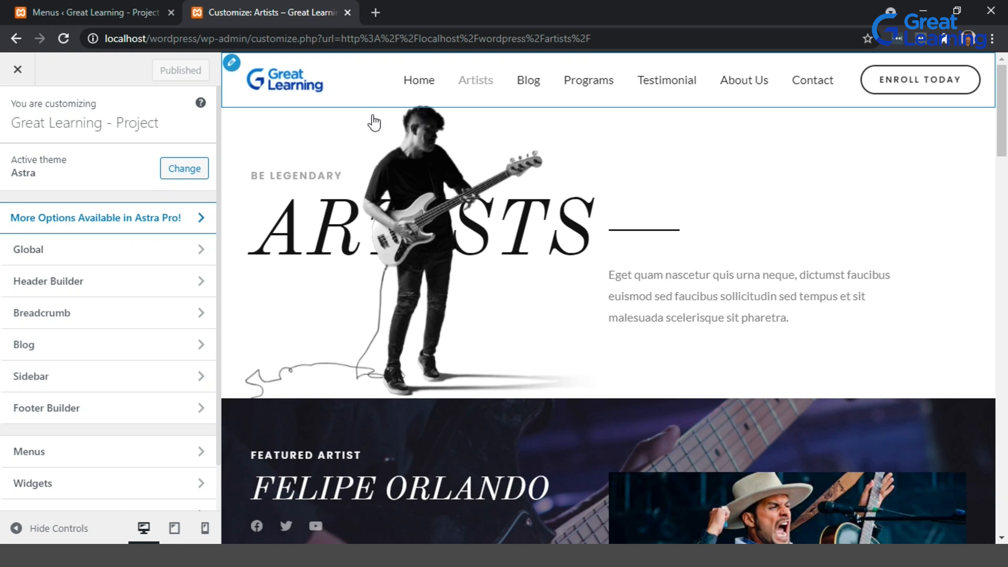
left_click(231, 63)
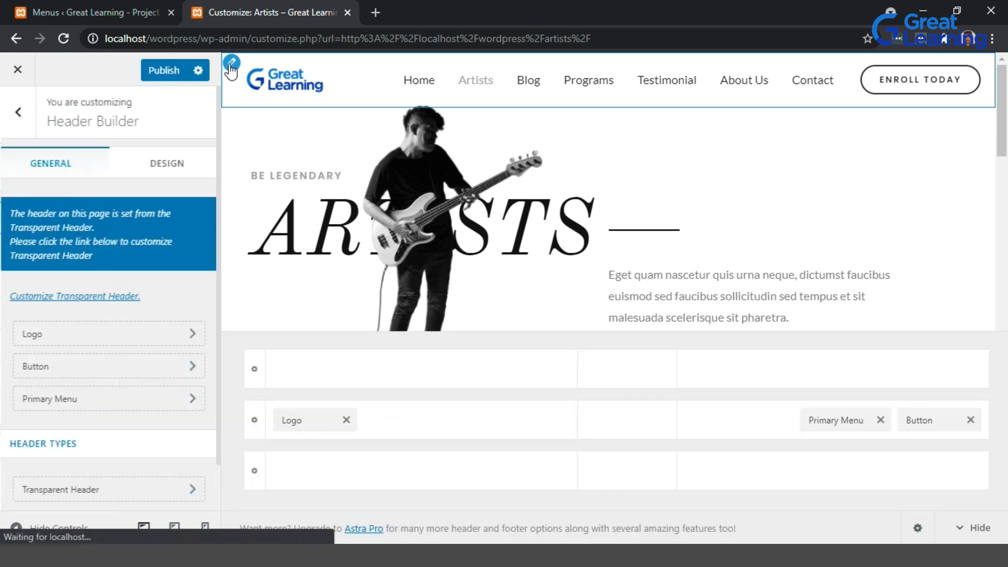
left_click(232, 65)
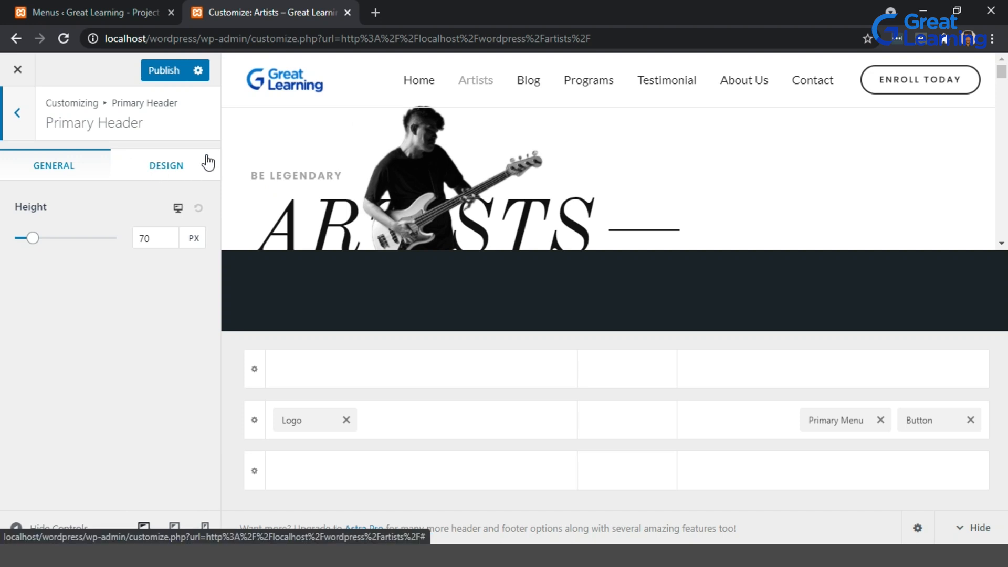
left_click(189, 153)
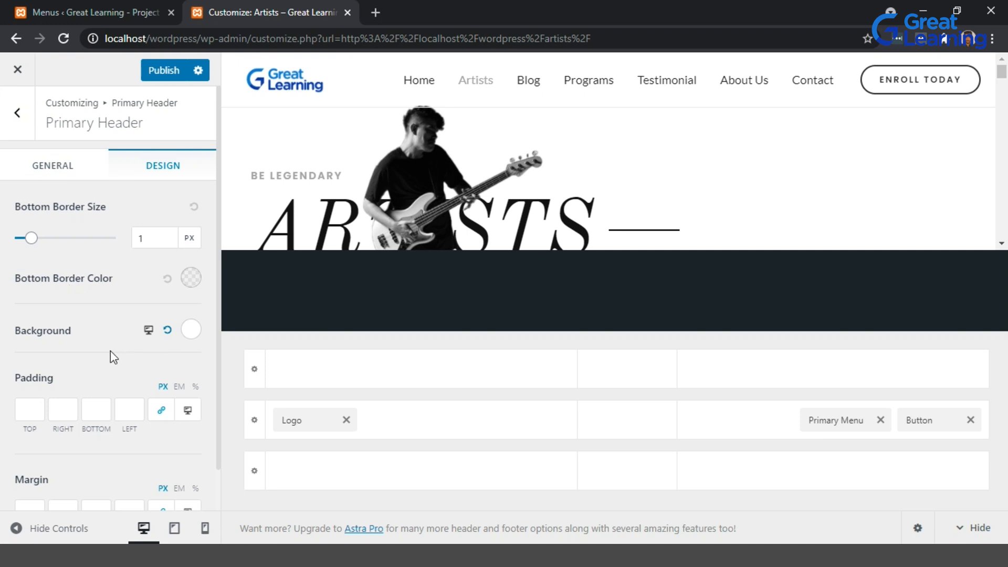
scroll(108, 358, "down", 1)
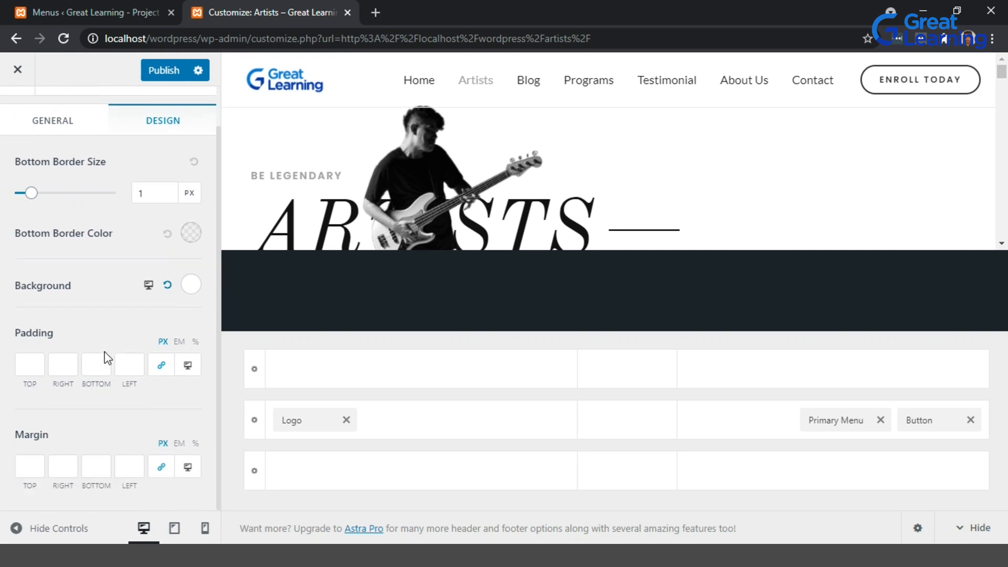
scroll(108, 358, "up", 1)
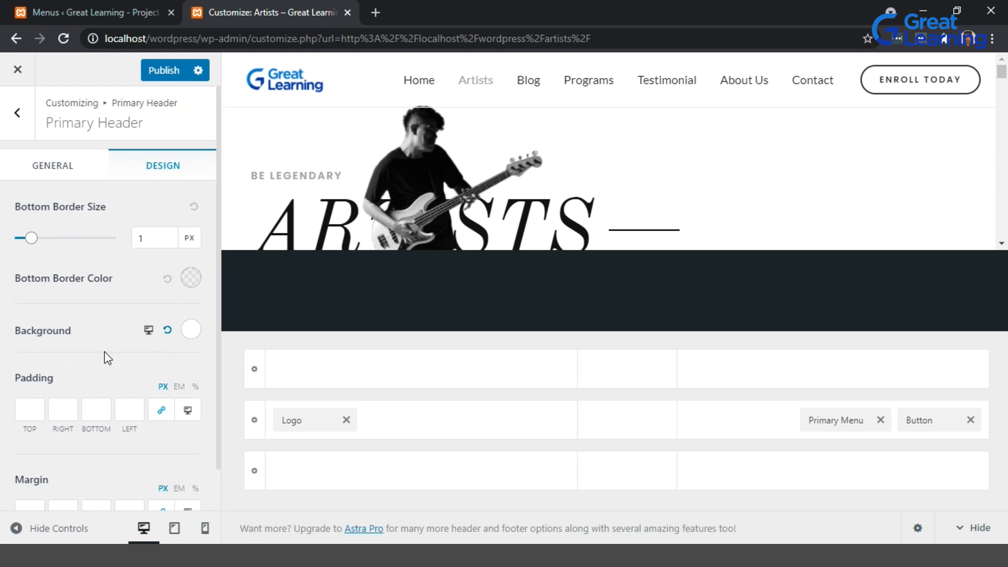
left_click(199, 282)
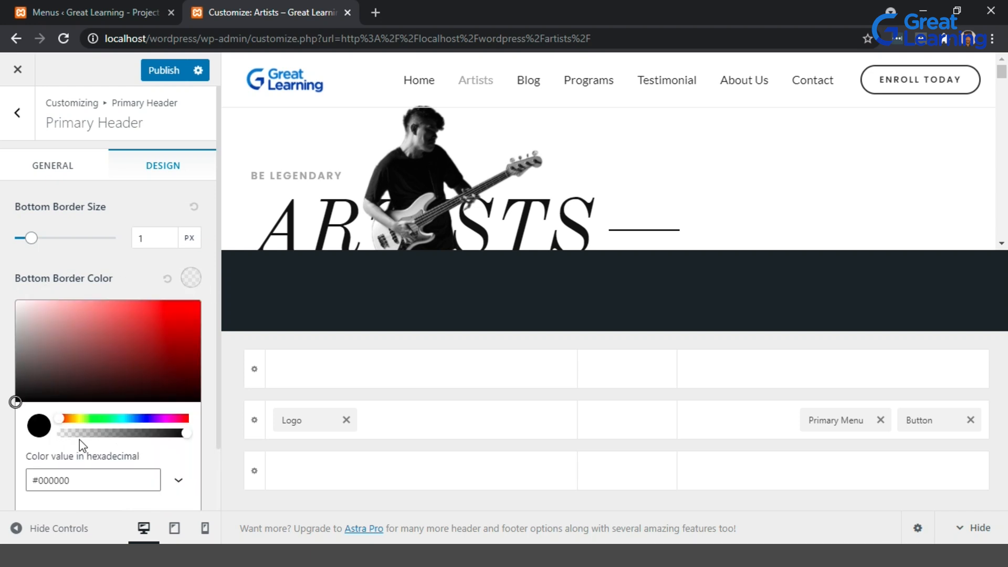
left_click_drag(68, 434, 54, 434)
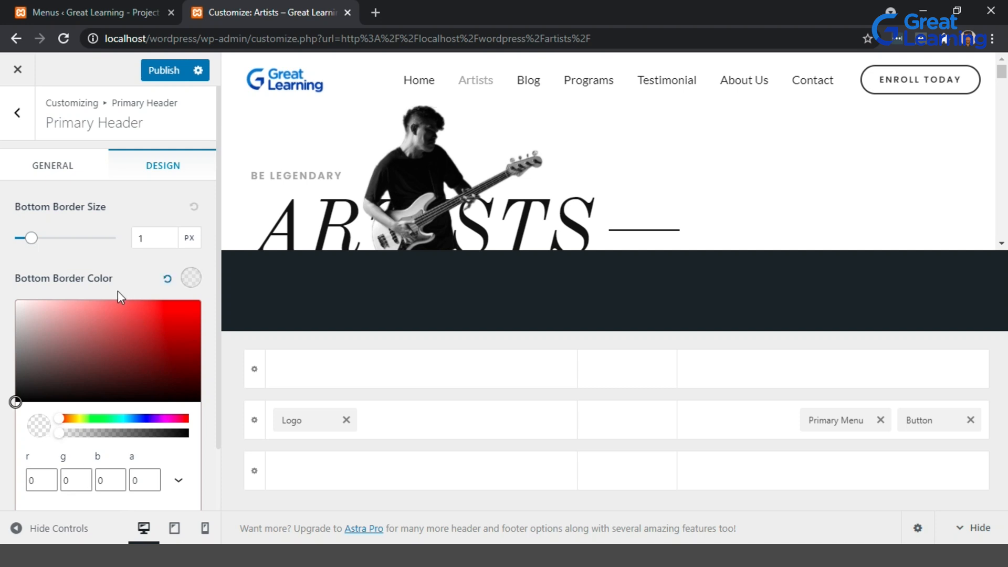
Reapply zero opacity to the Primary Header bottom border colour and publish the Customizer changes.
scroll(106, 456, "down", 1)
scroll(106, 456, "down", 1)
left_click(42, 487)
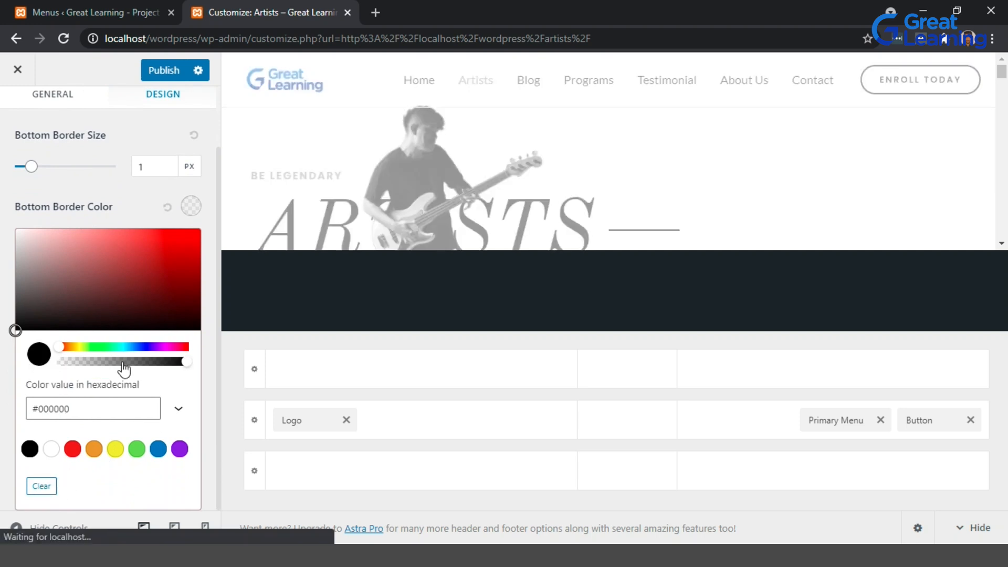
left_click_drag(67, 366, 51, 360)
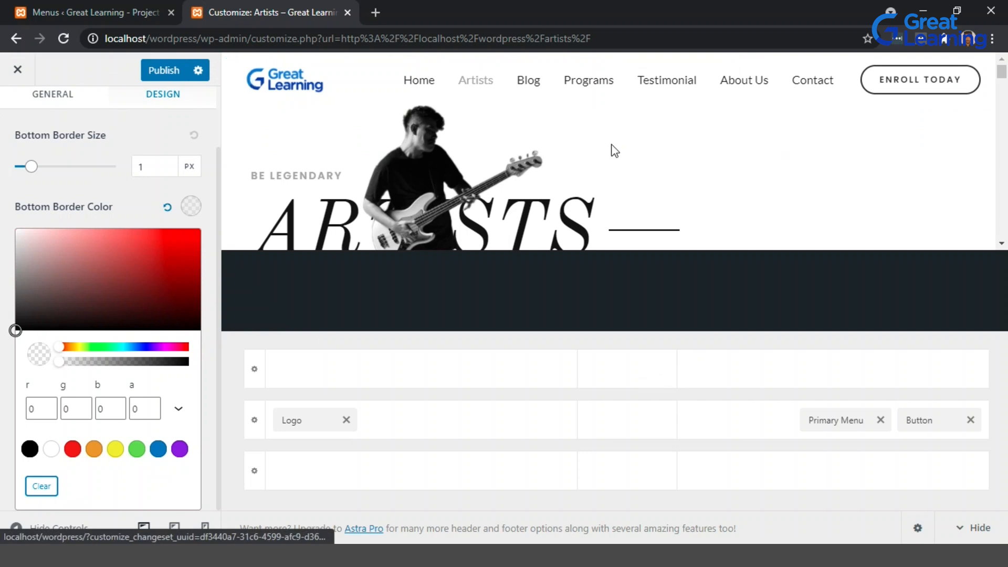
left_click(165, 71)
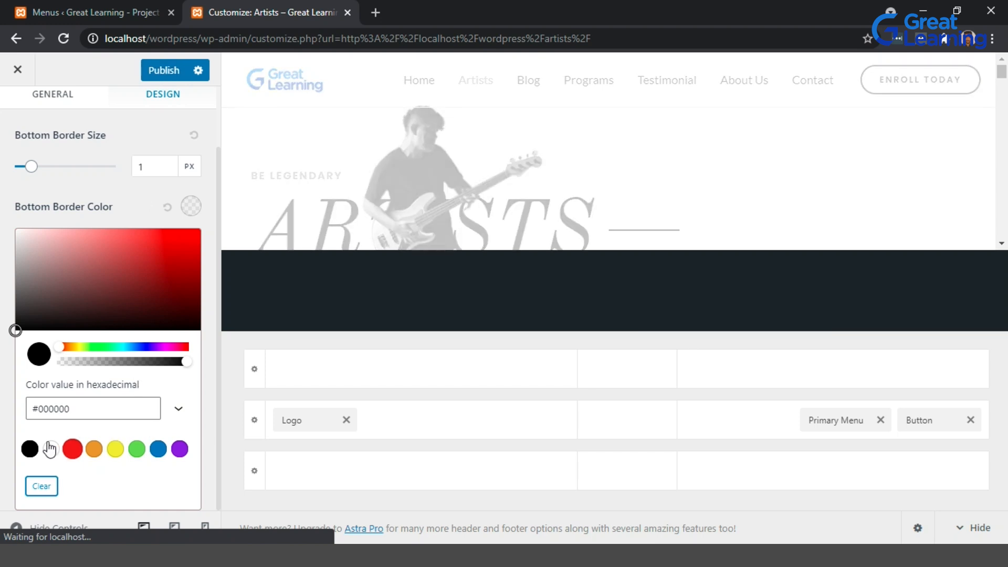
left_click(55, 363)
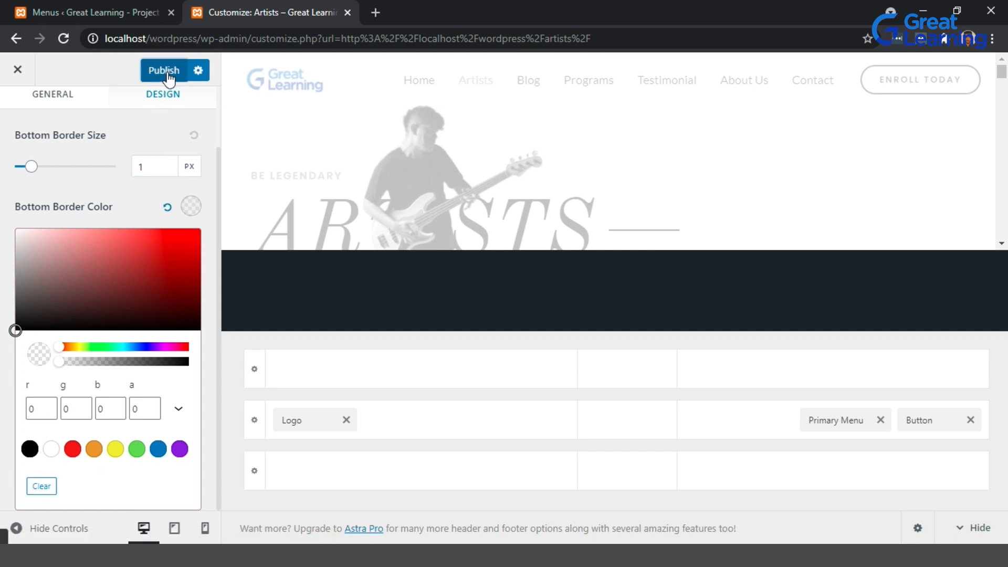
left_click(169, 77)
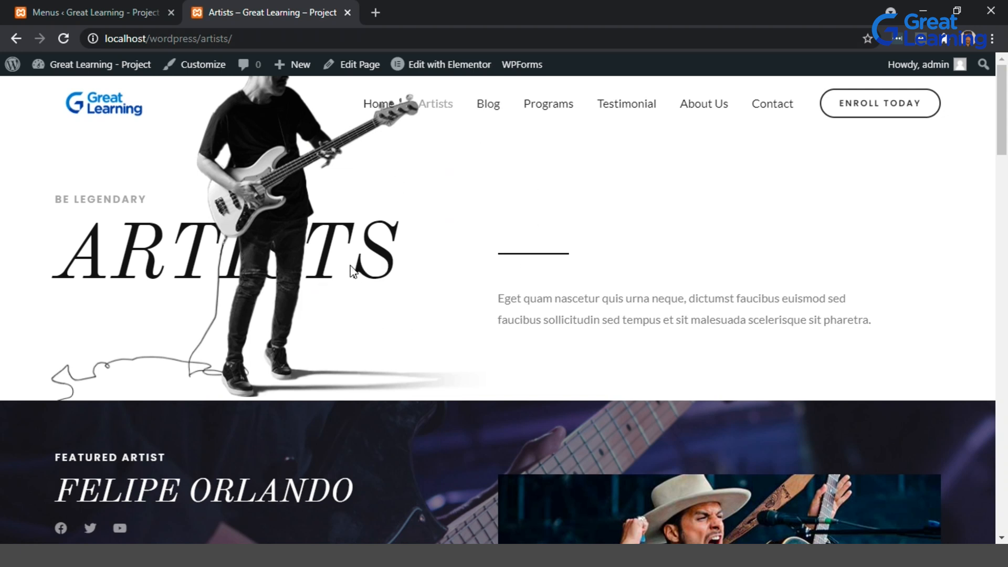
Scroll through the live Artists page to review the header and page content.
scroll(452, 298, "down", 6)
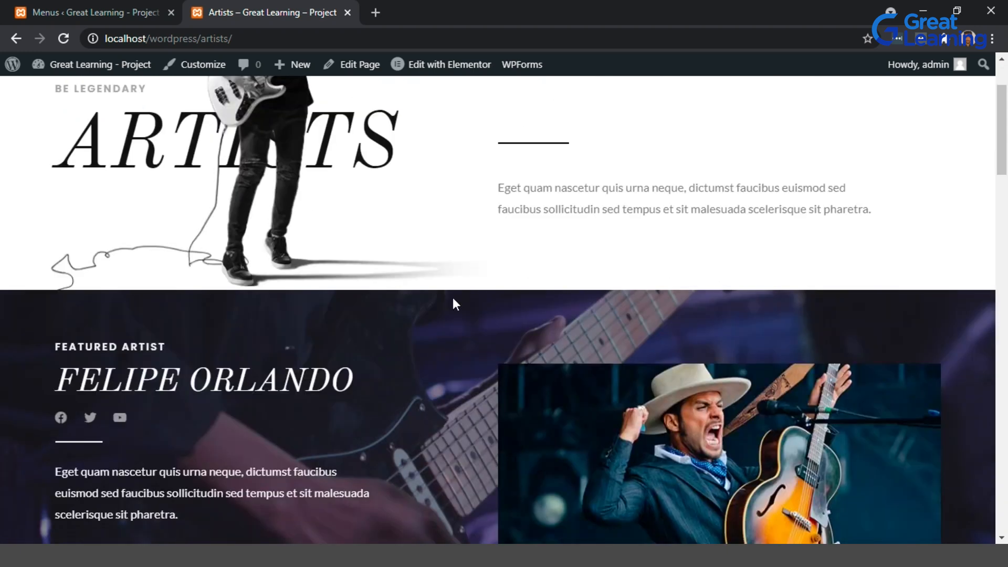
scroll(452, 297, "up", 2)
scroll(453, 297, "up", 4)
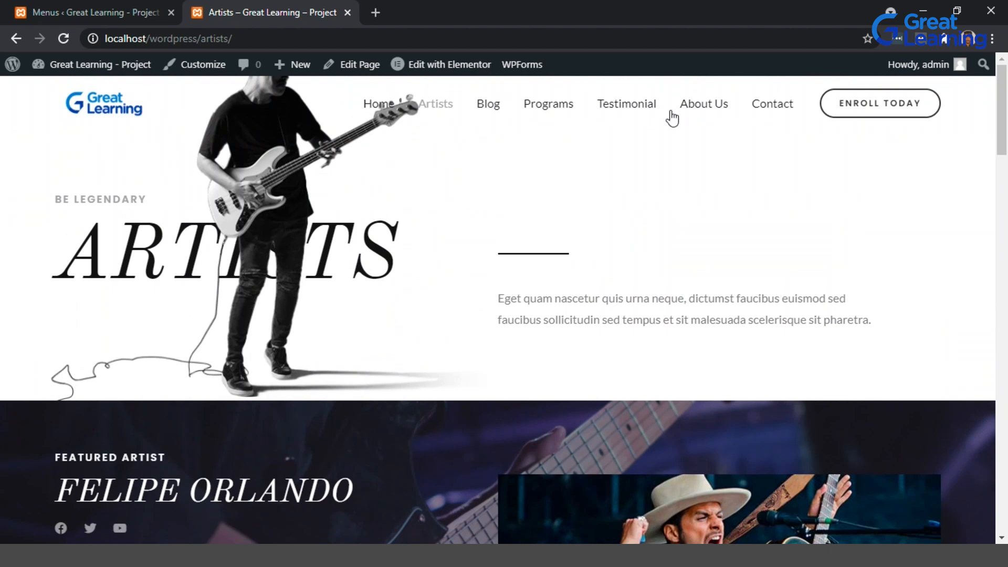
scroll(486, 257, "down", 3)
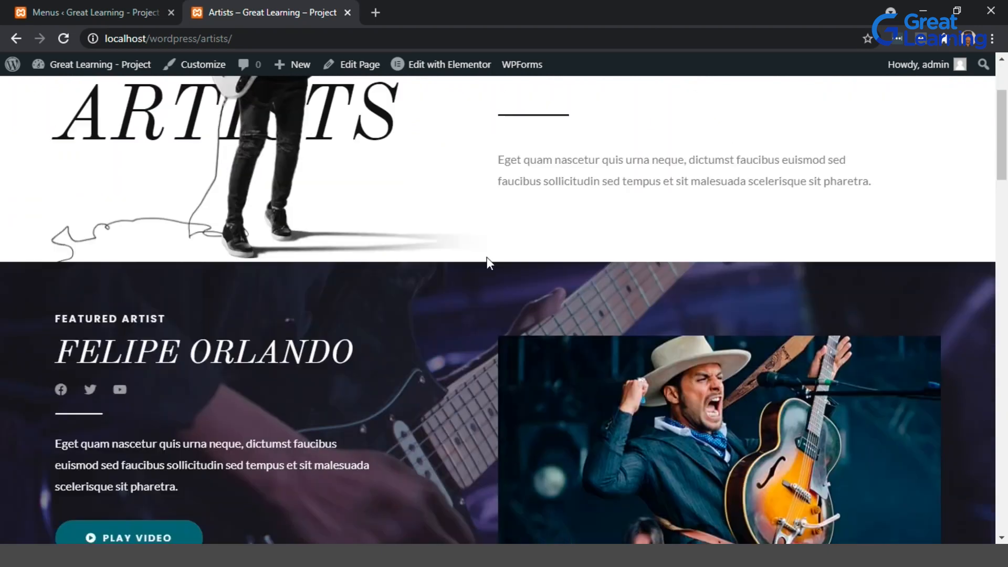
scroll(487, 257, "up", 3)
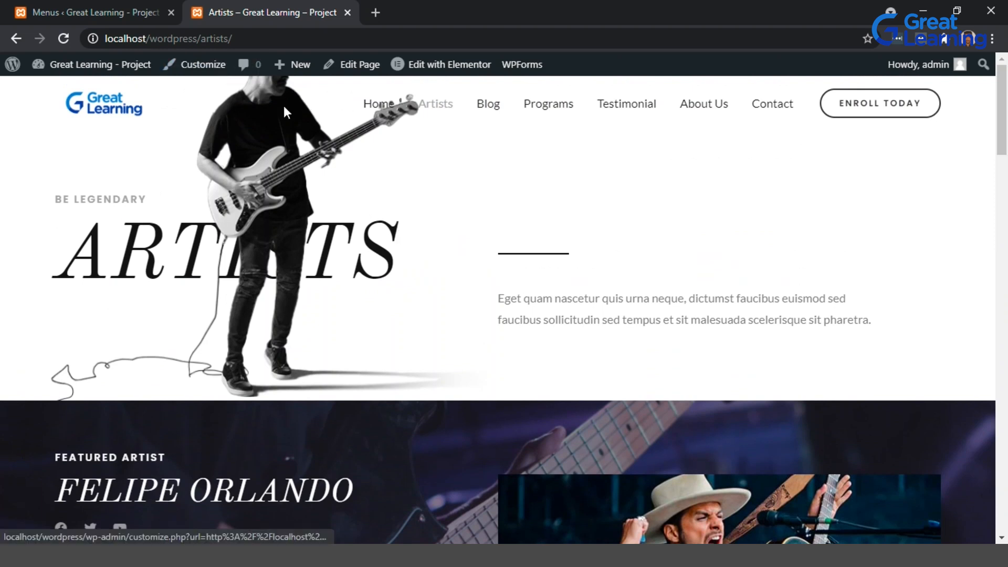
scroll(426, 374, "down", 5)
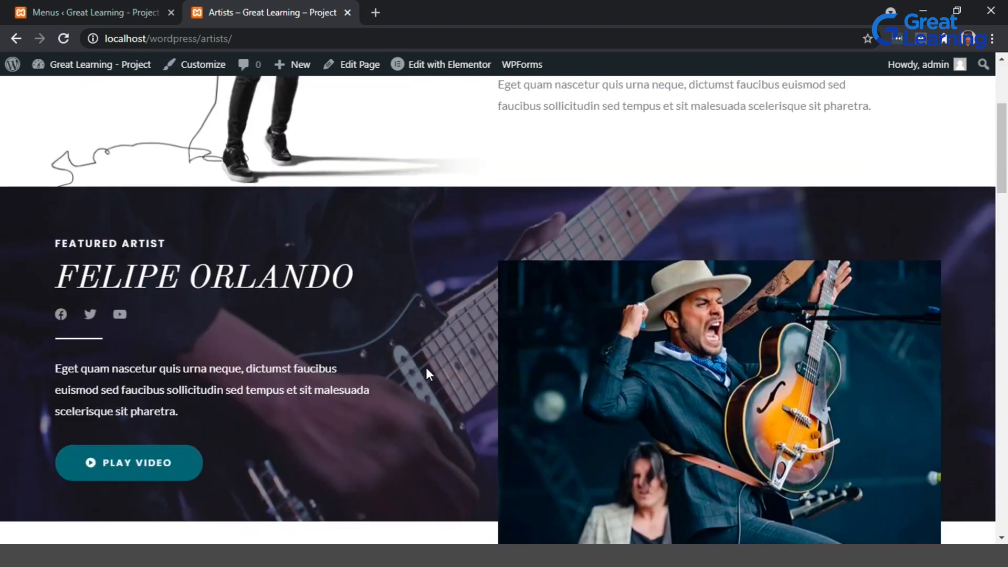
scroll(426, 374, "down", 12)
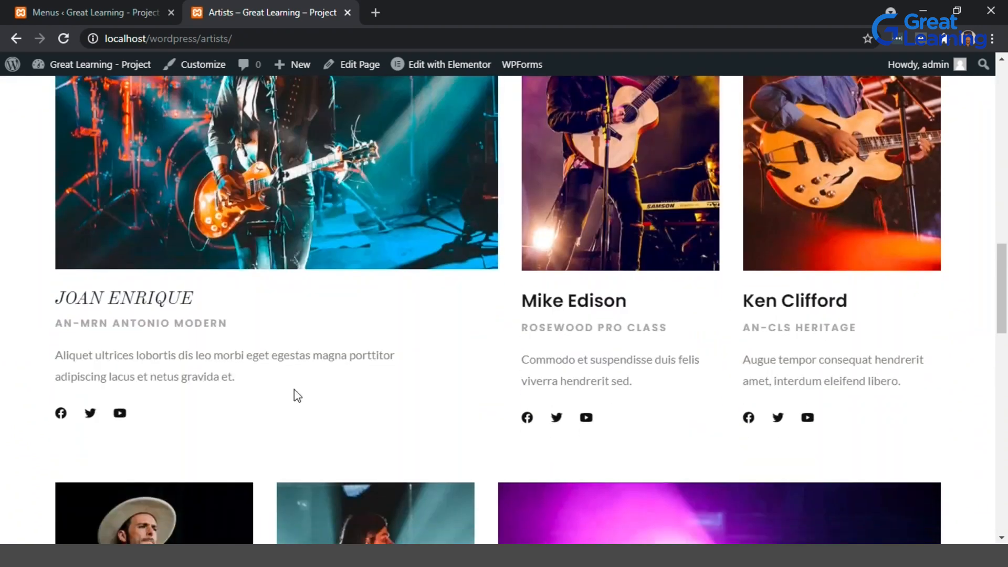
scroll(294, 389, "down", 8)
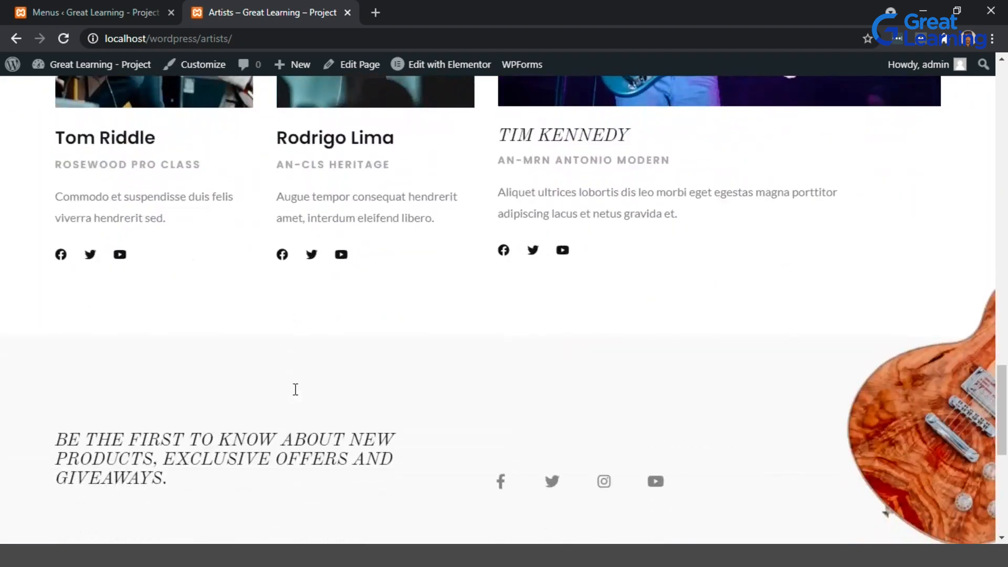
scroll(293, 389, "up", 20)
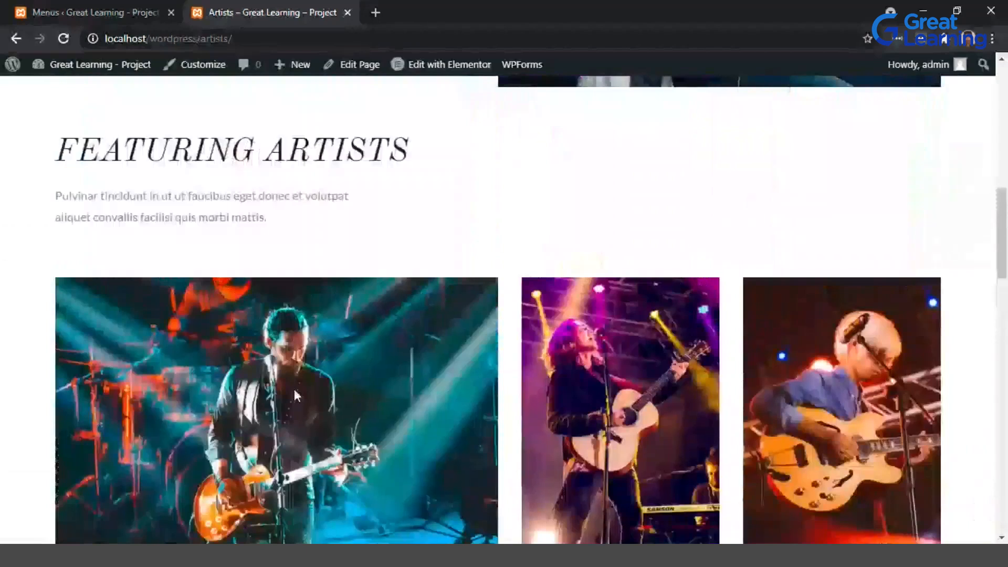
scroll(372, 338, "up", 4)
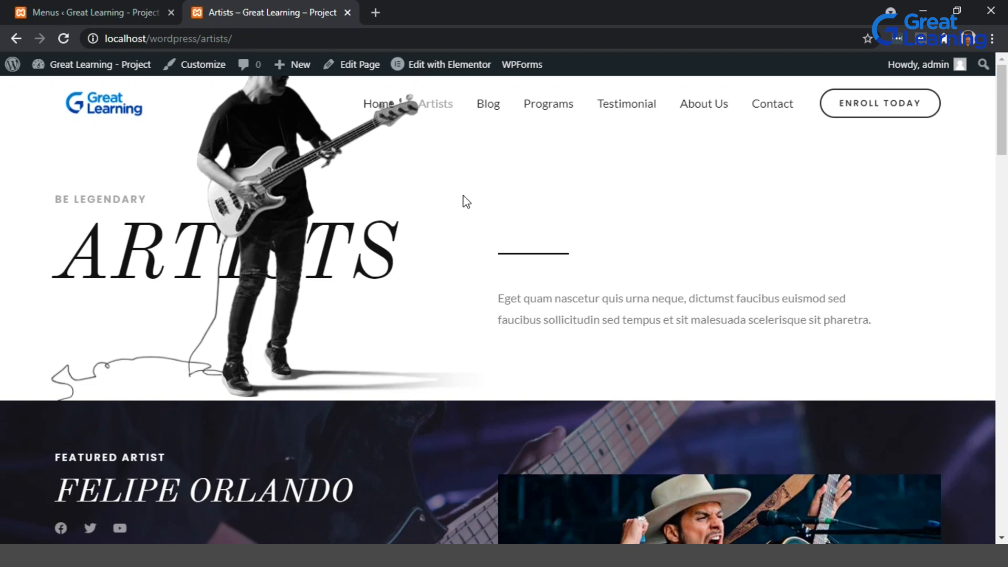
Switch to the admin tab and open the All Users list.
left_click(99, 4)
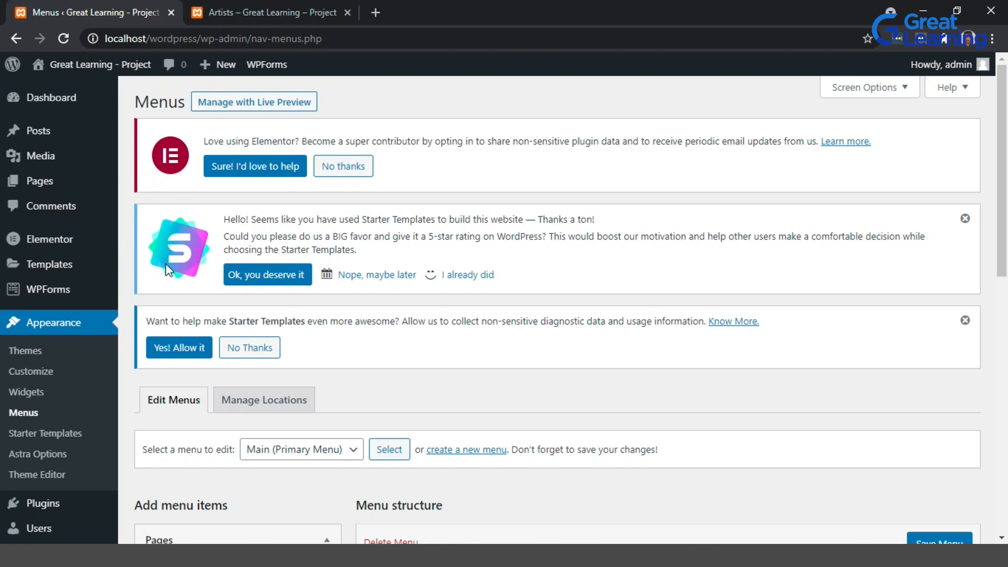
scroll(63, 396, "down", 3)
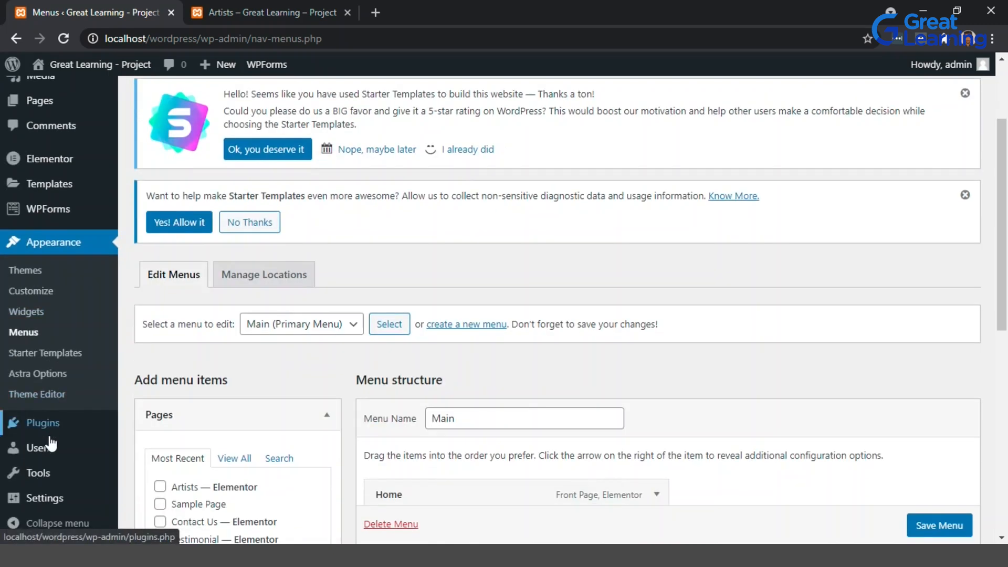
mouse_move(54, 449)
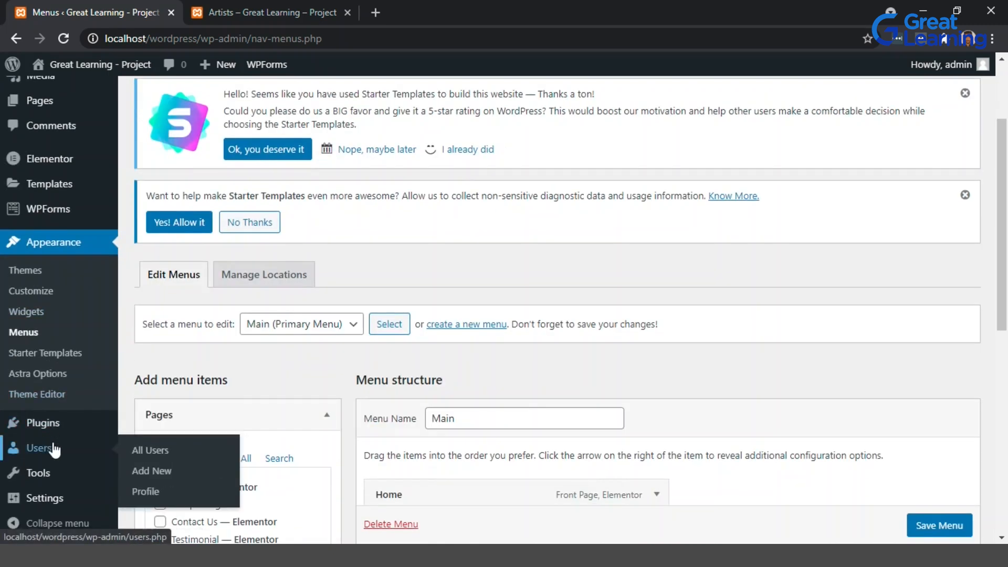
left_click(137, 452)
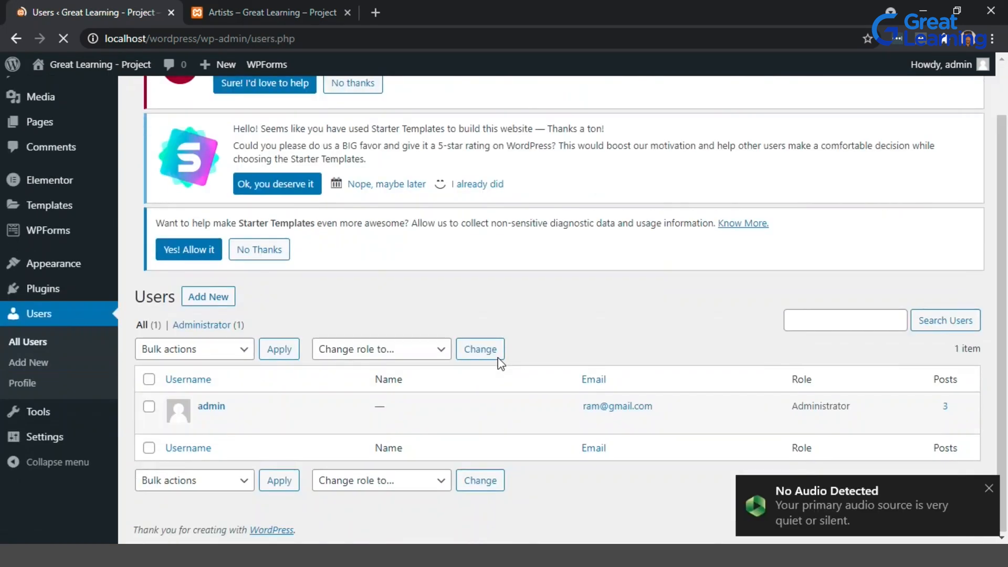
scroll(218, 386, "up", 2)
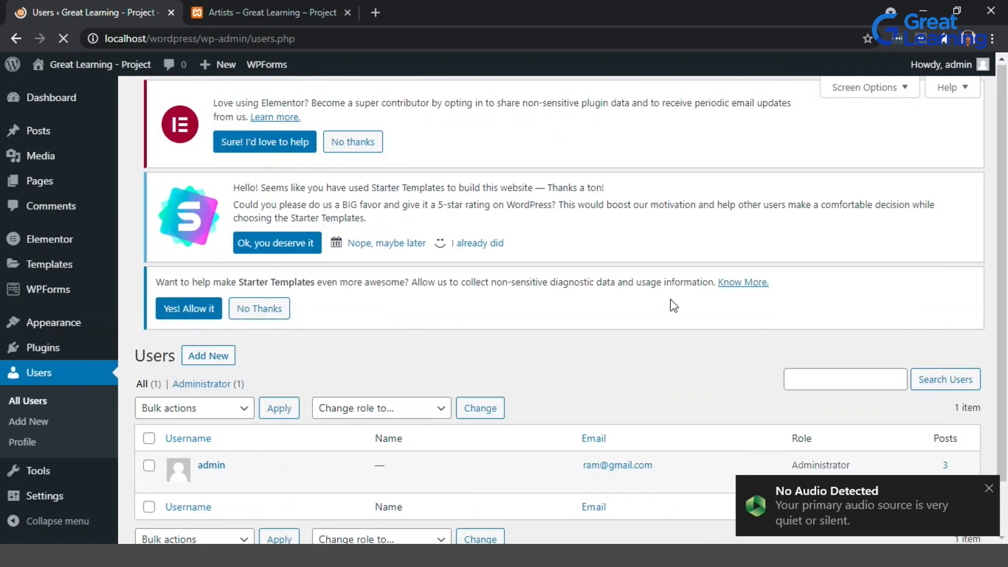
scroll(515, 296, "down", 2)
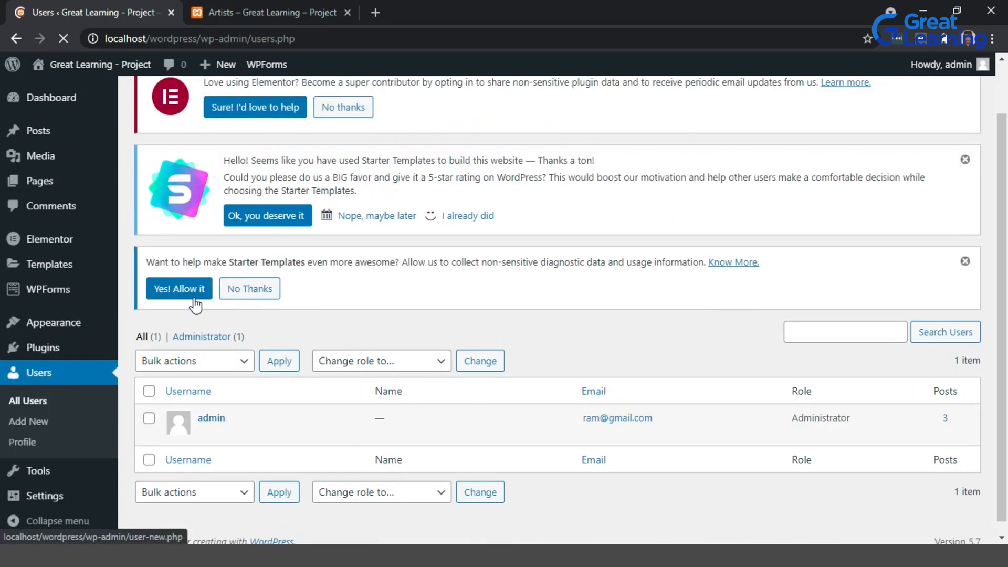
Open the Add New User form and enter the username Razmatazz.
left_click(177, 288)
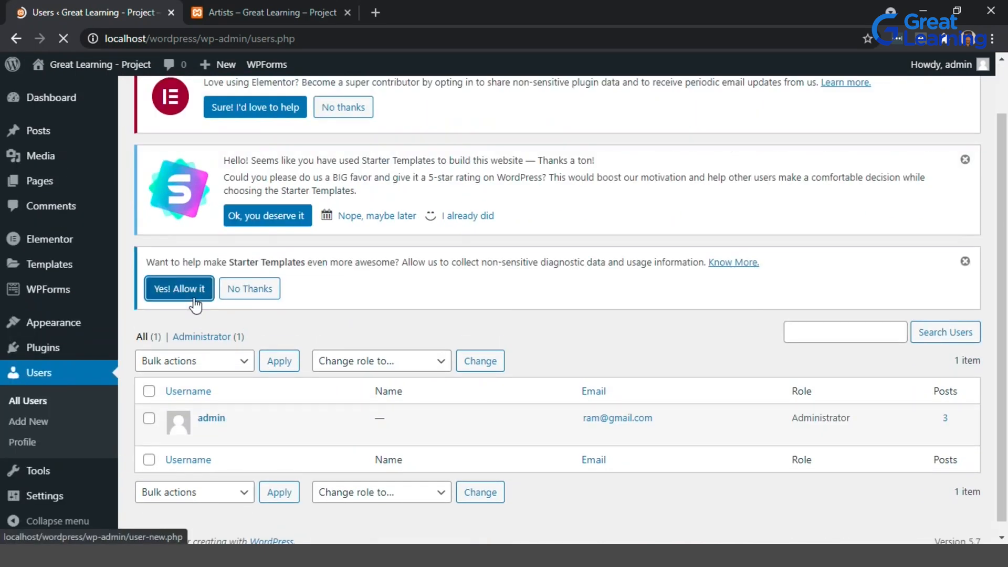
left_click(263, 296)
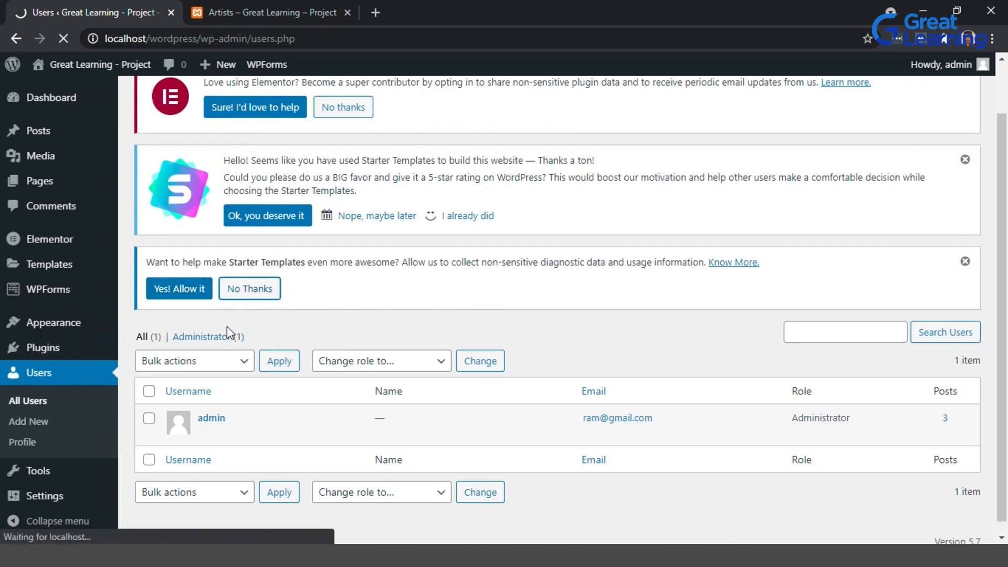
left_click(288, 324)
scroll(288, 324, "down", 1)
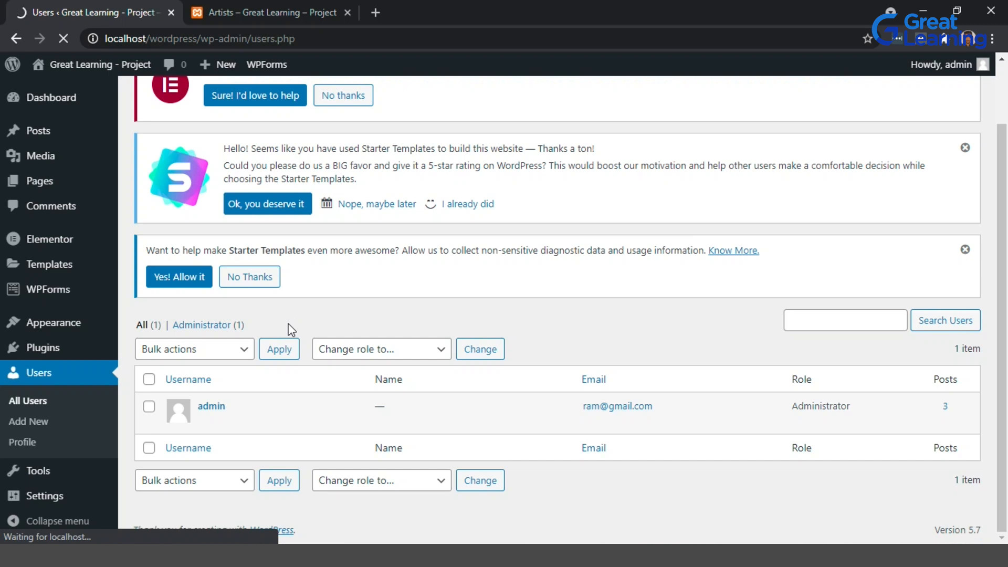
scroll(291, 330, "up", 1)
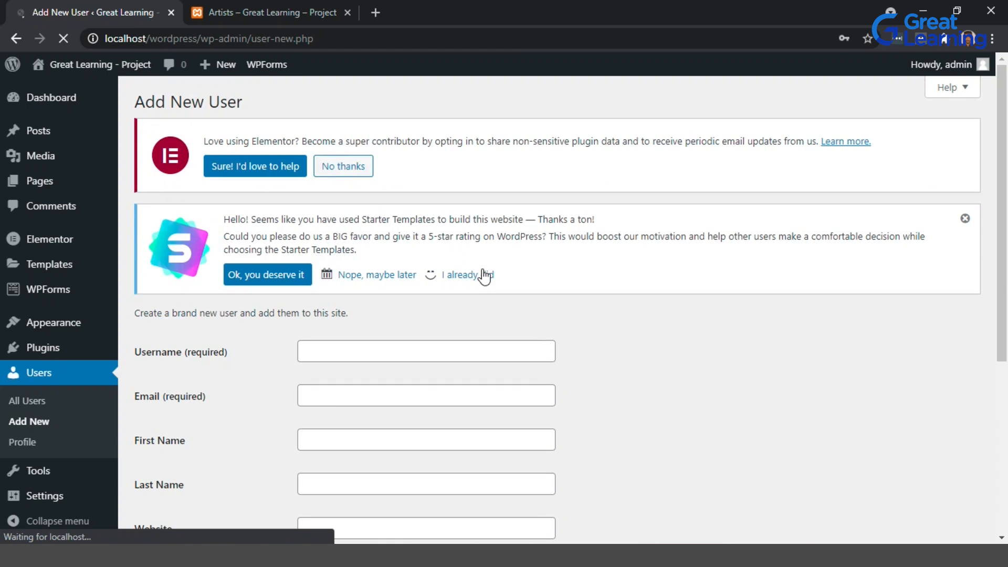
scroll(247, 378, "down", 2)
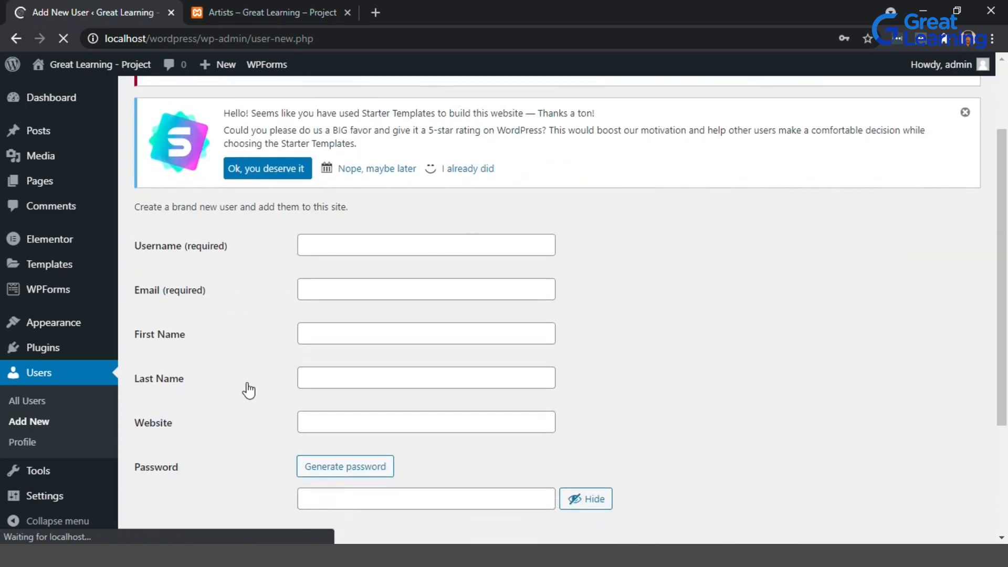
scroll(248, 389, "down", 1)
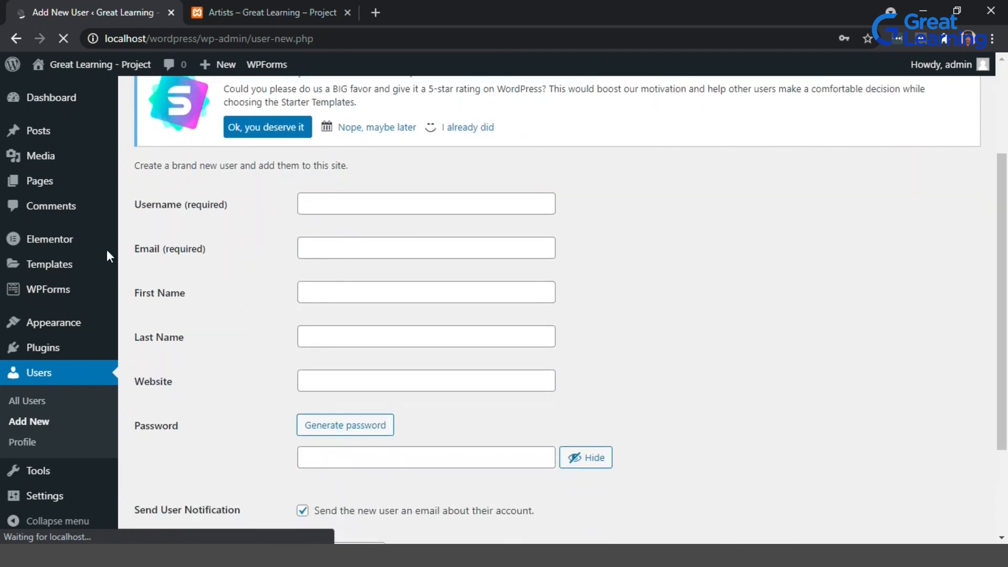
left_click(363, 202)
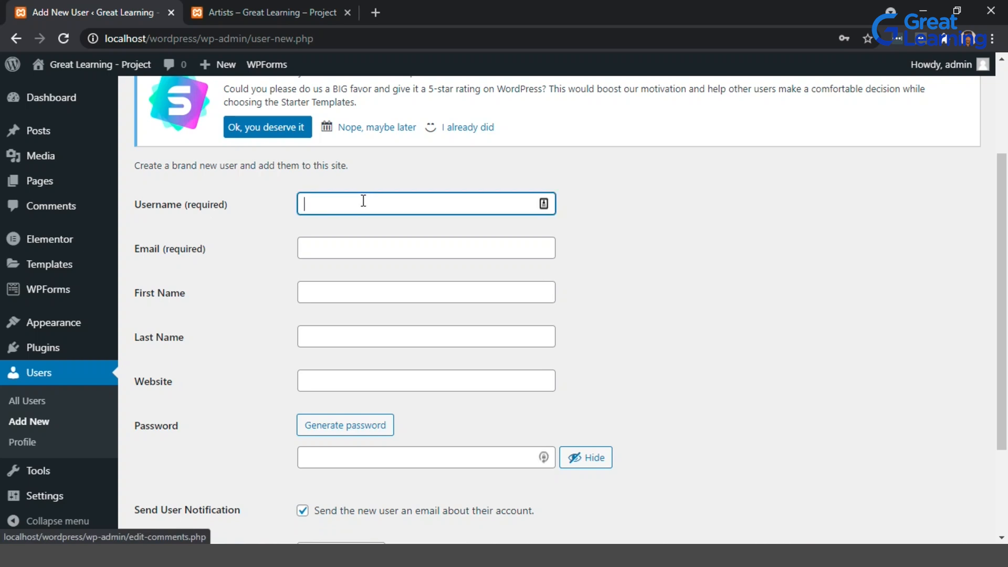
type("Razmatazz")
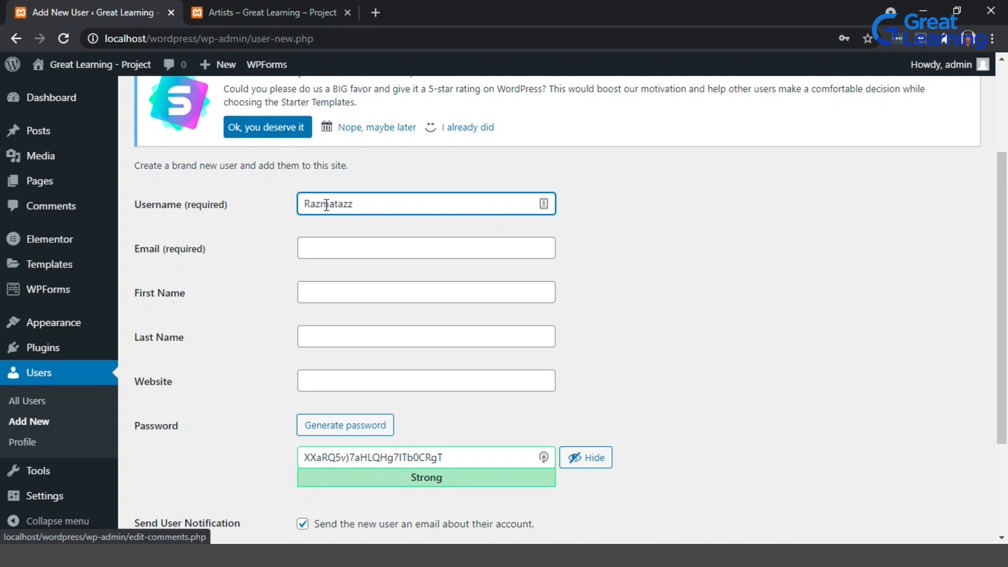
Fill in the new user's e-mail address.
left_click(331, 249)
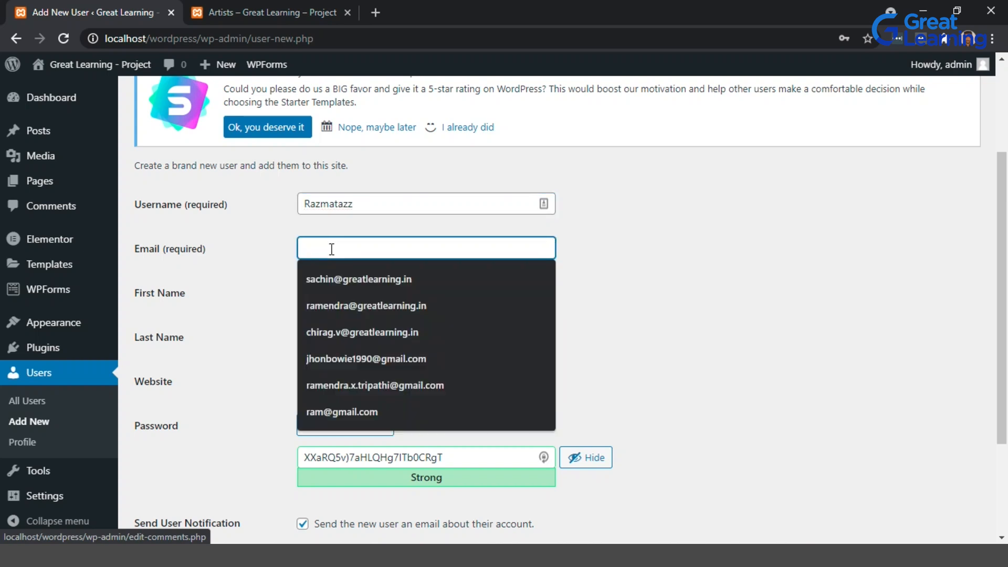
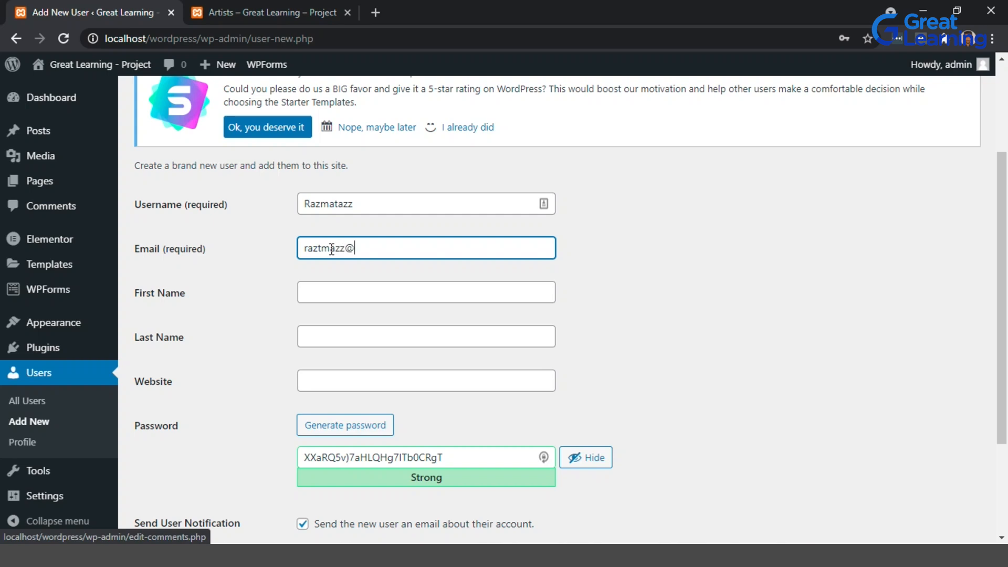
key("Tab")
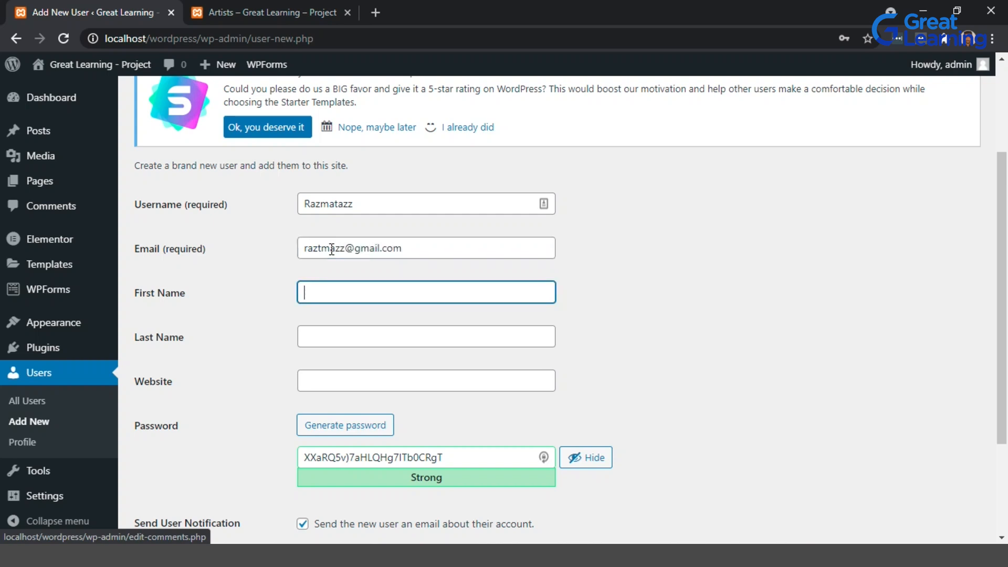
Enter the new user's first name and last name.
type("raz")
left_click(322, 333)
type("t")
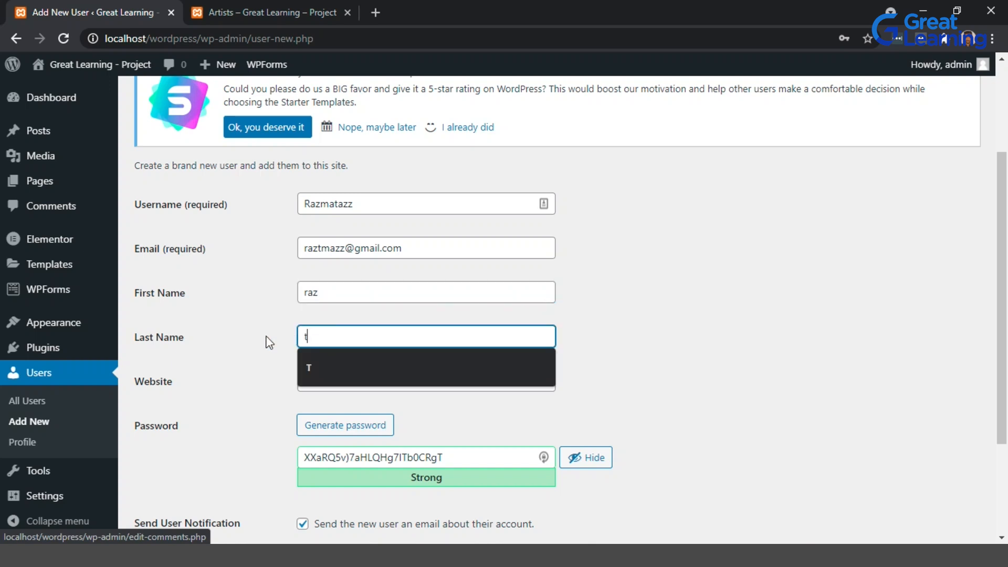
type("maz")
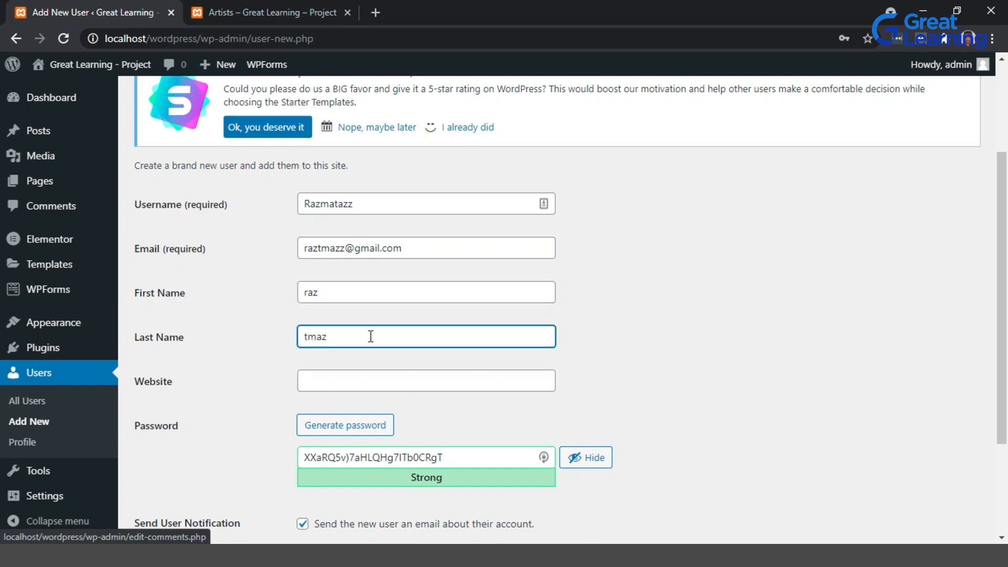
left_click(314, 386)
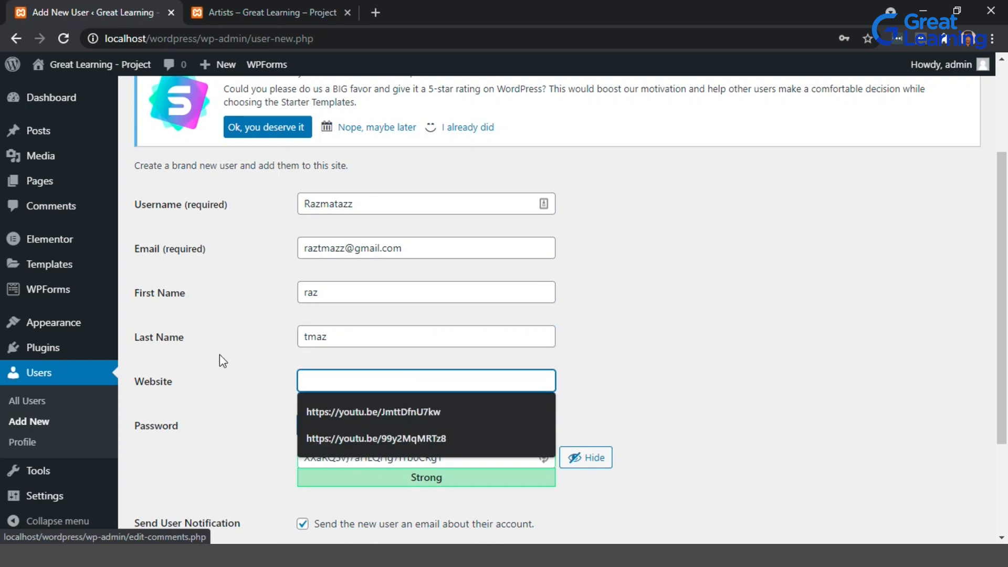
left_click(252, 367)
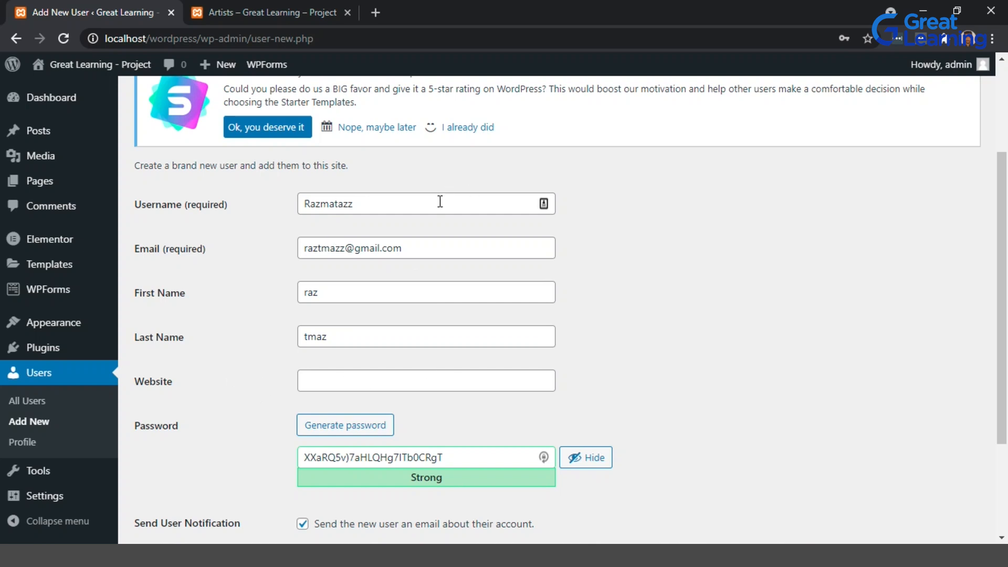
left_click_drag(439, 204, 289, 255)
key("ctrl+c")
left_click(380, 374)
key("ctrl+v")
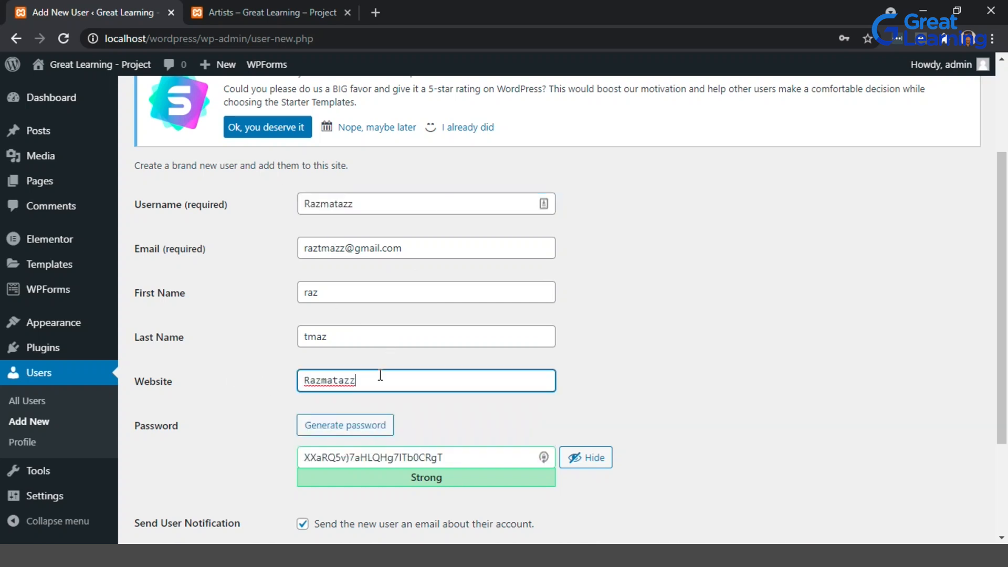
type(".com")
key("Home")
type("https://")
left_click(651, 377)
scroll(578, 341, "down", 2)
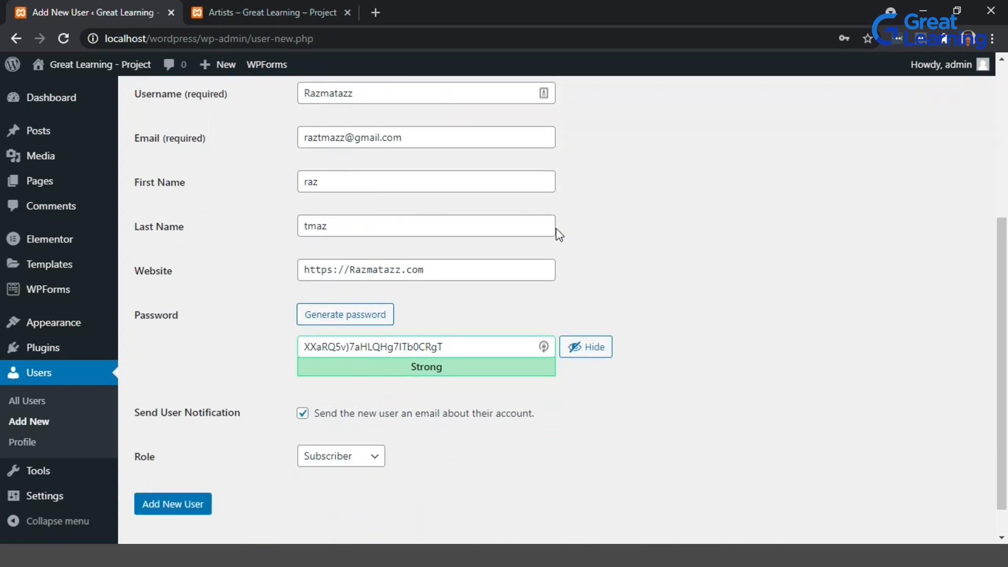
Replace the generated password with a weak account password and confirm use of the weak password.
left_click_drag(506, 348, 275, 352)
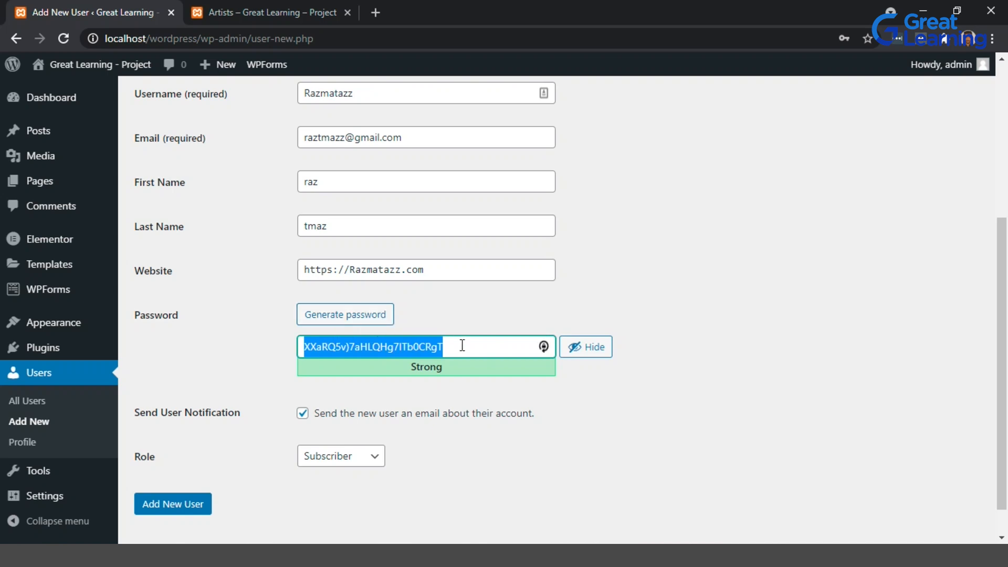
type("admin")
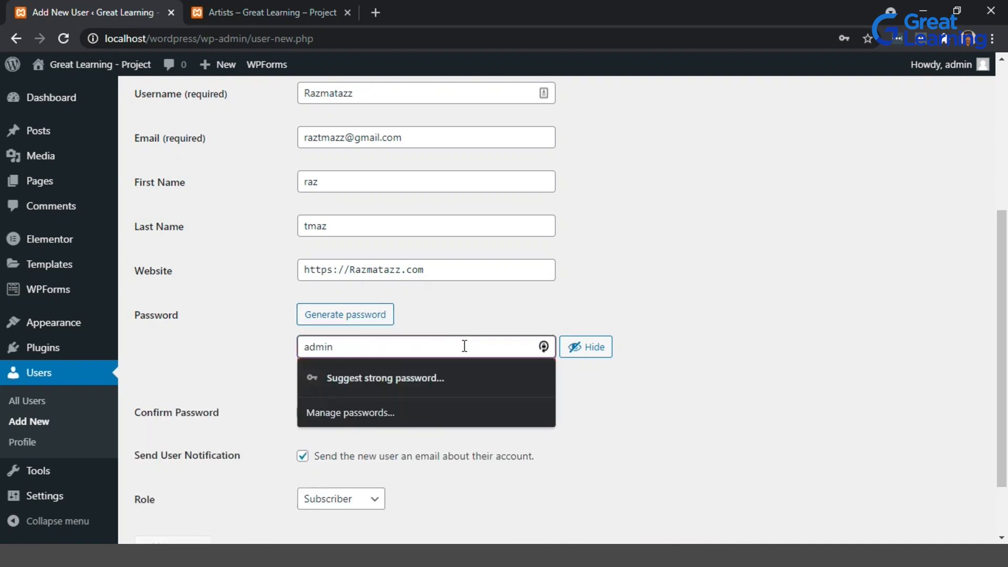
type("234")
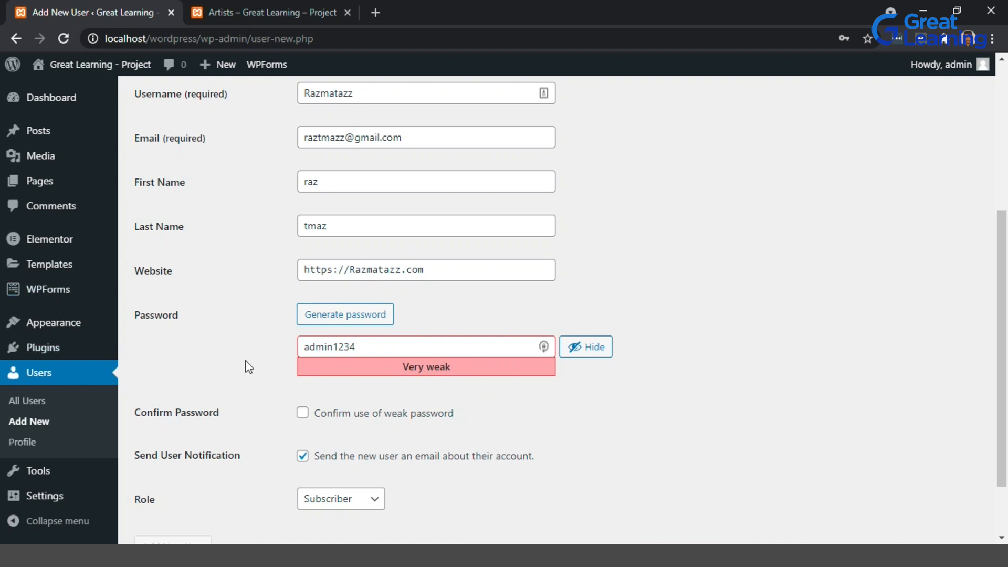
scroll(246, 361, "down", 2)
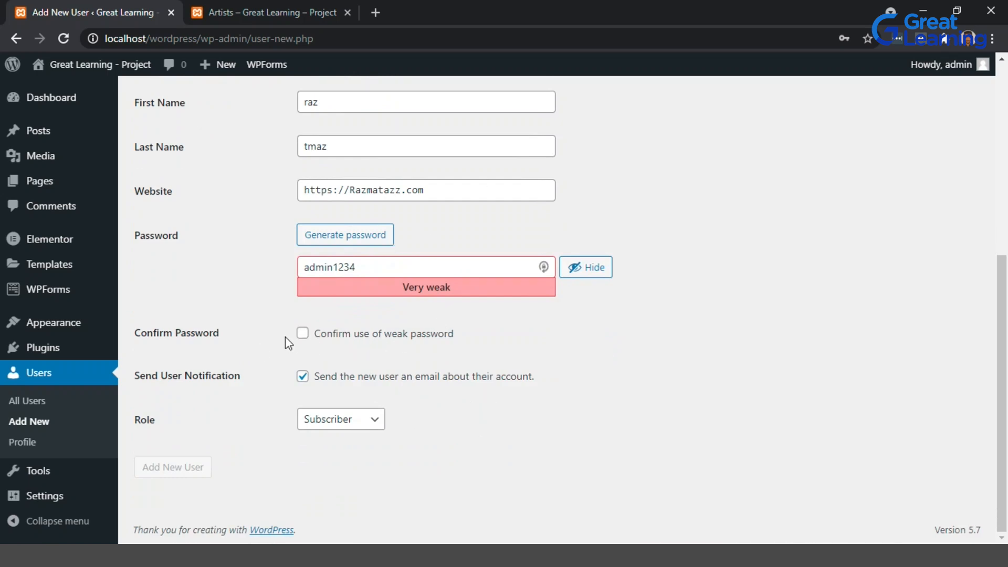
left_click(299, 335)
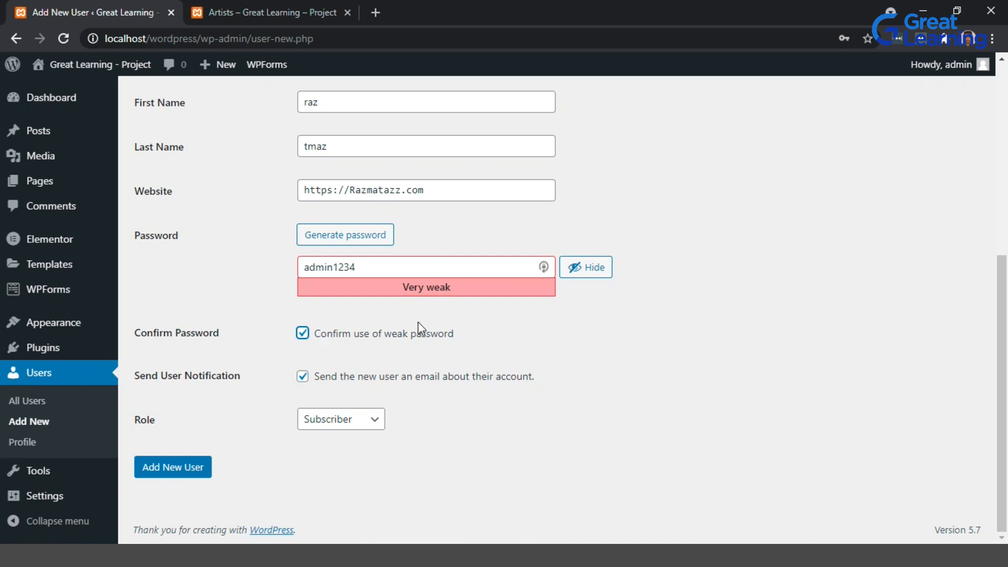
Set the new user's role to Author and add the new user.
left_click(361, 426)
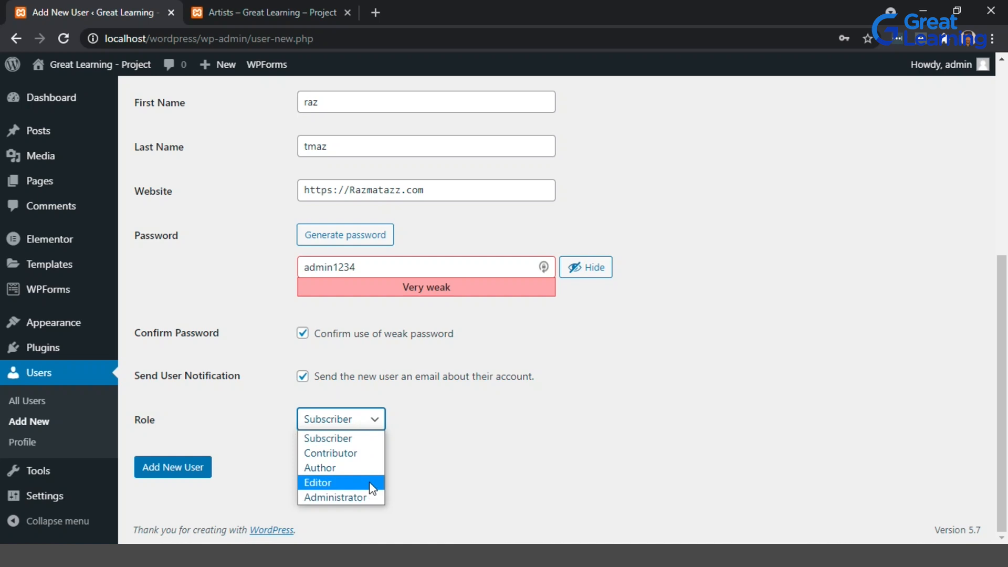
left_click(371, 483)
left_click(378, 418)
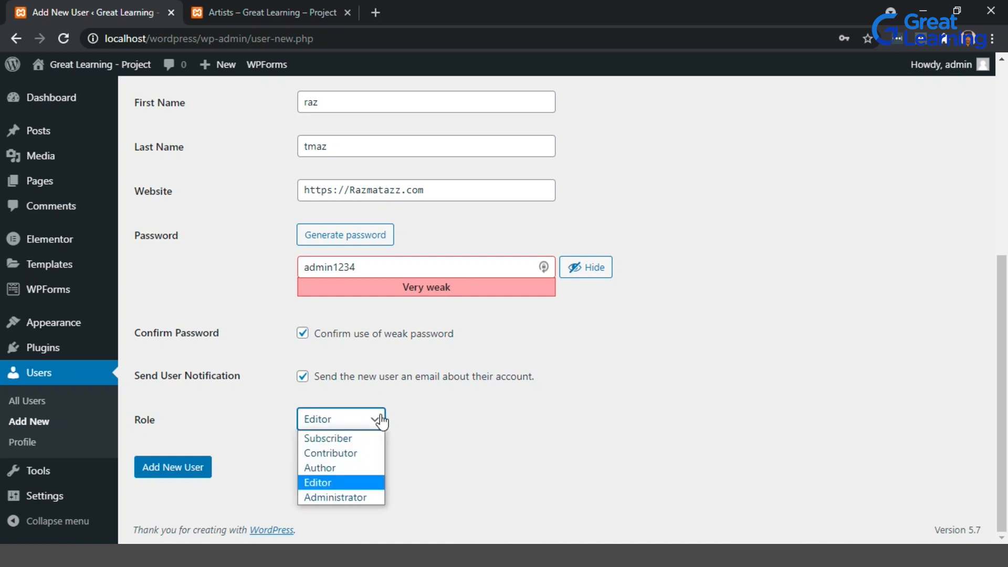
left_click(355, 471)
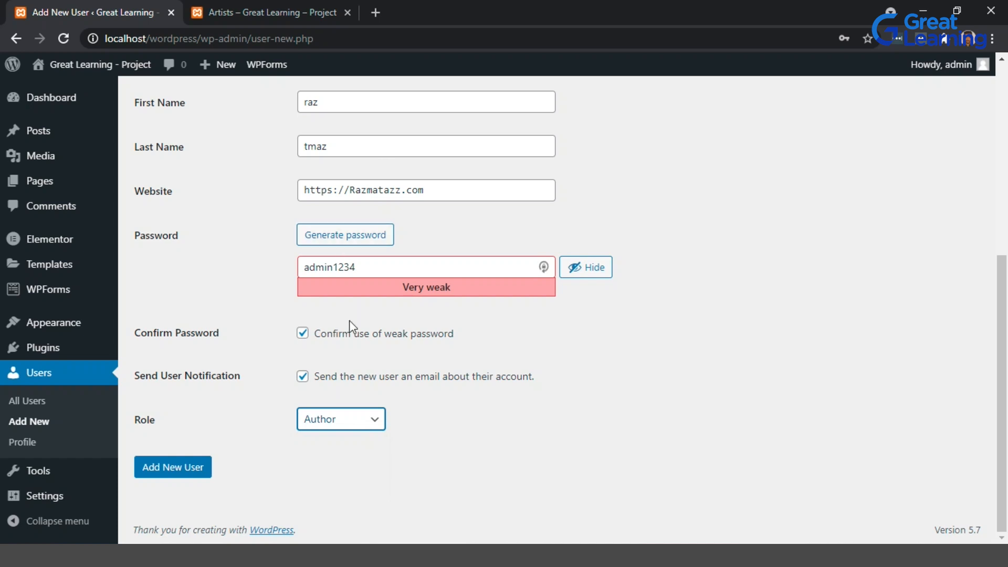
scroll(361, 304, "up", 3)
scroll(362, 303, "down", 3)
left_click(376, 420)
left_click(374, 421)
left_click(188, 469)
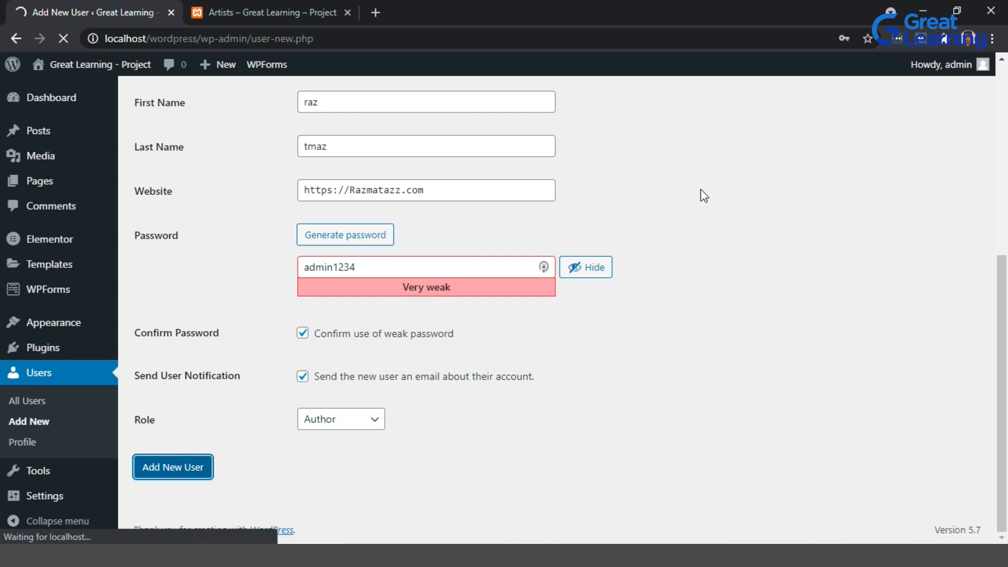
Save the offered browser password, then delete the newly created Author user and confirm the deletion.
scroll(442, 310, "down", 2)
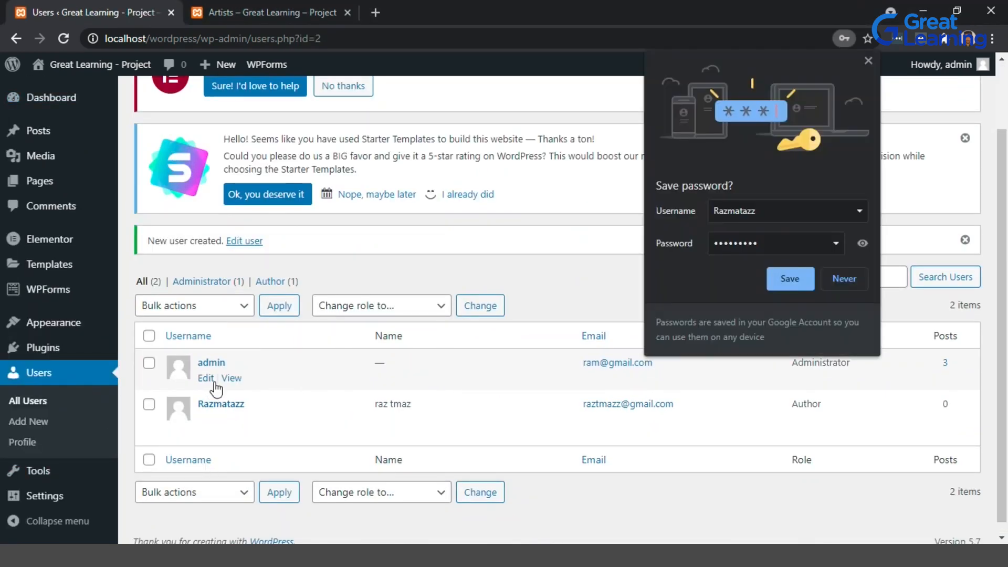
left_click(790, 279)
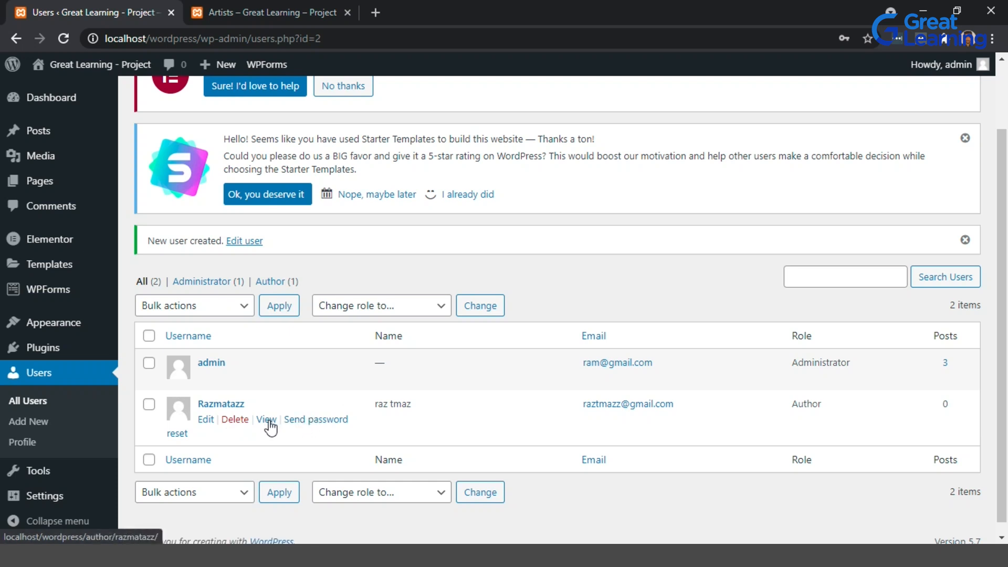
left_click(232, 421)
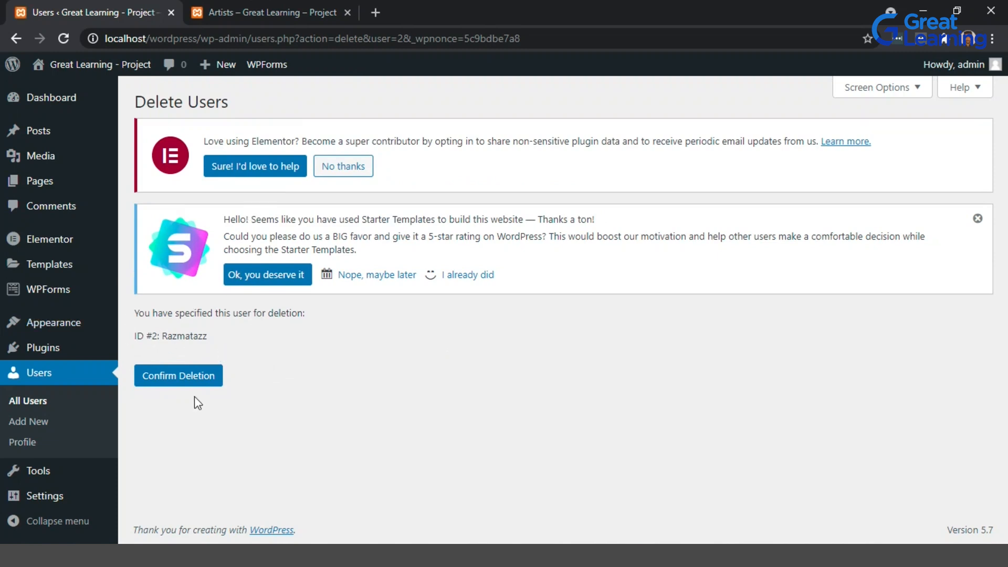
left_click(191, 377)
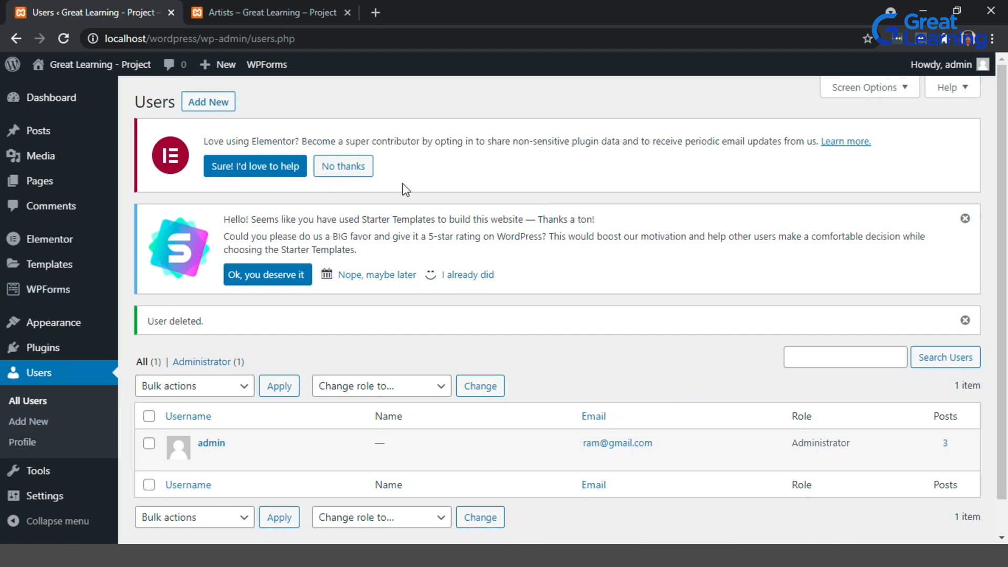
Open the Music theory post for editing from the posts list.
mouse_move(76, 134)
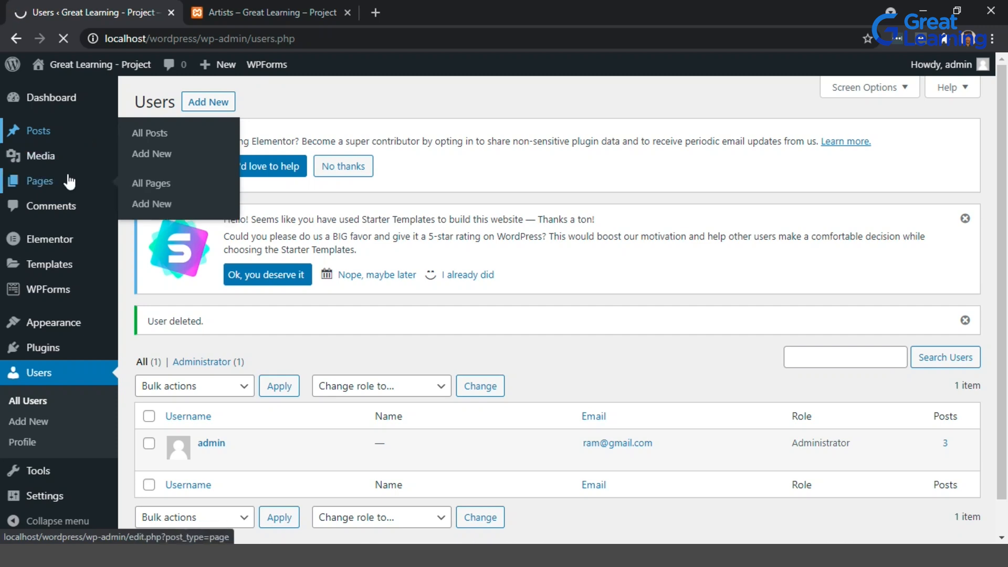
left_click(154, 174)
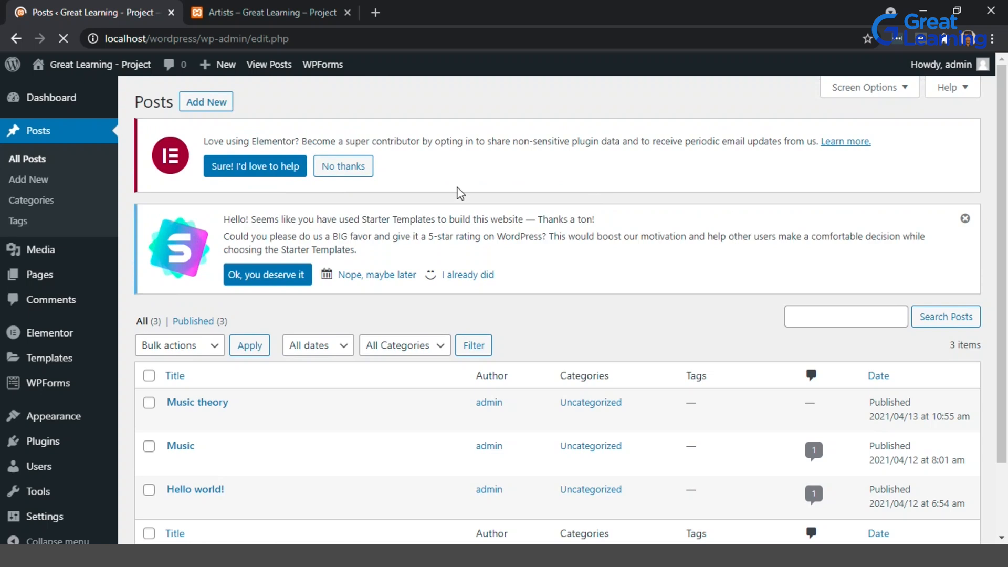
scroll(460, 193, "down", 2)
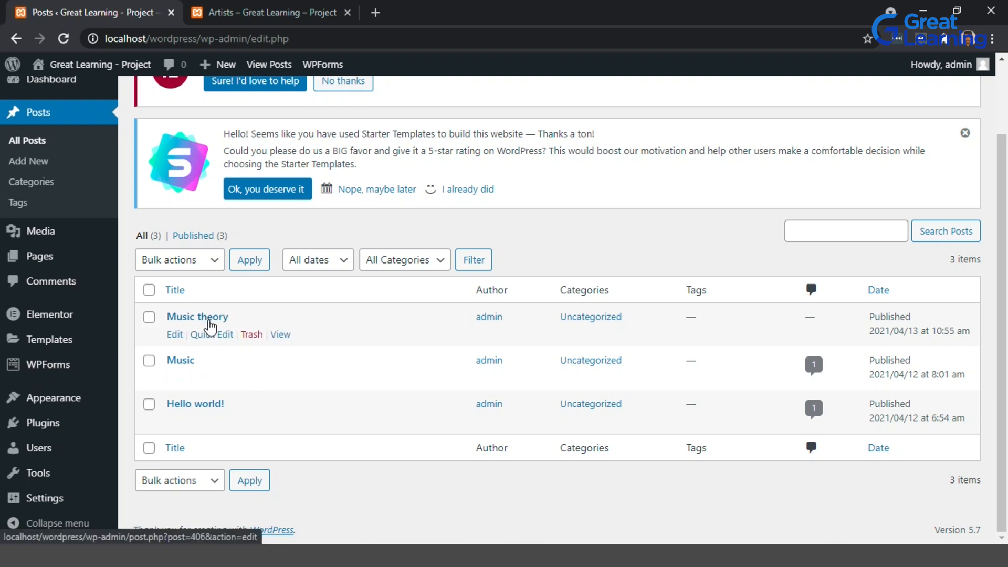
left_click(176, 335)
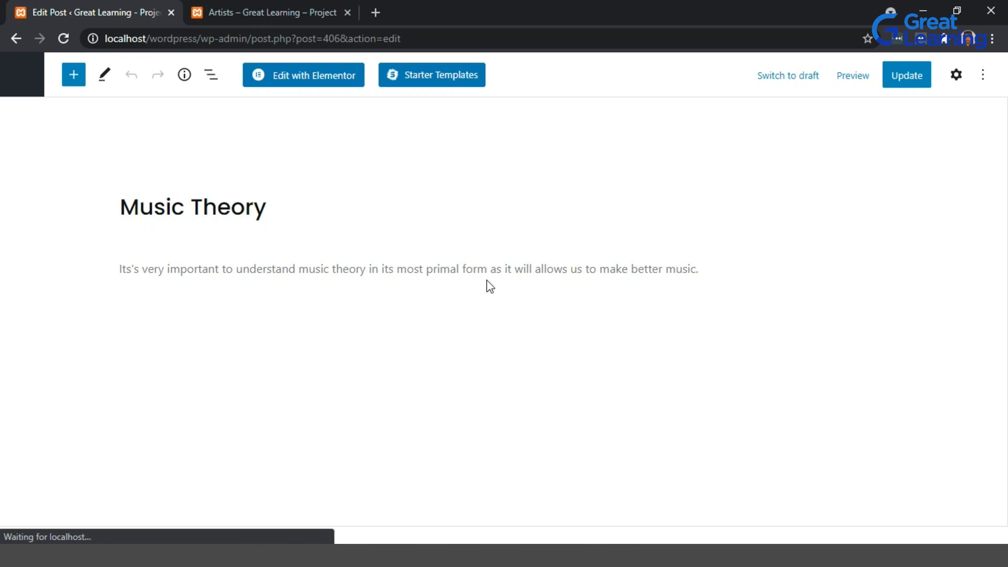
Insert a Code block containing <$music$> below the opening text and add a paragraph reading <musictheory>.
left_click(577, 286)
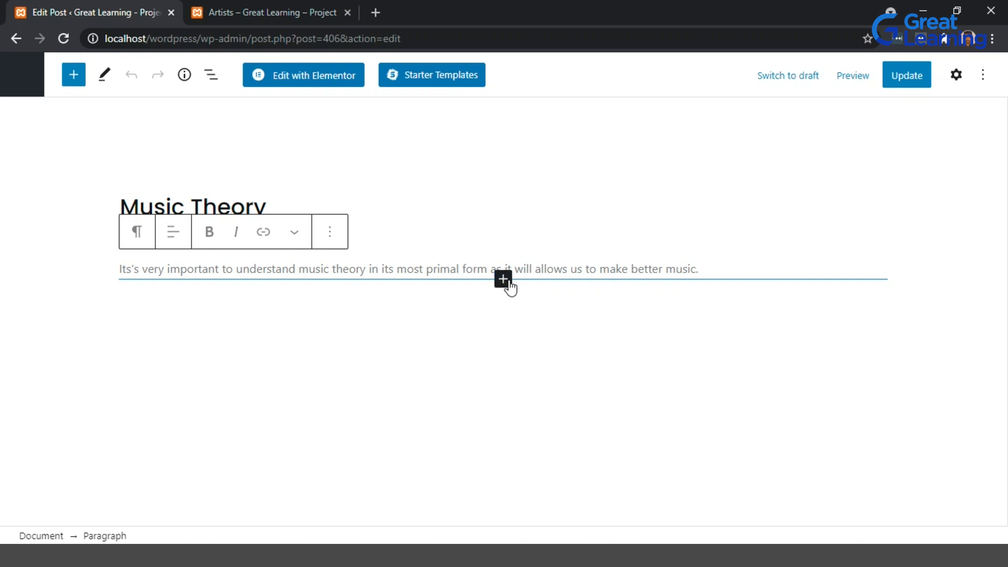
left_click(507, 287)
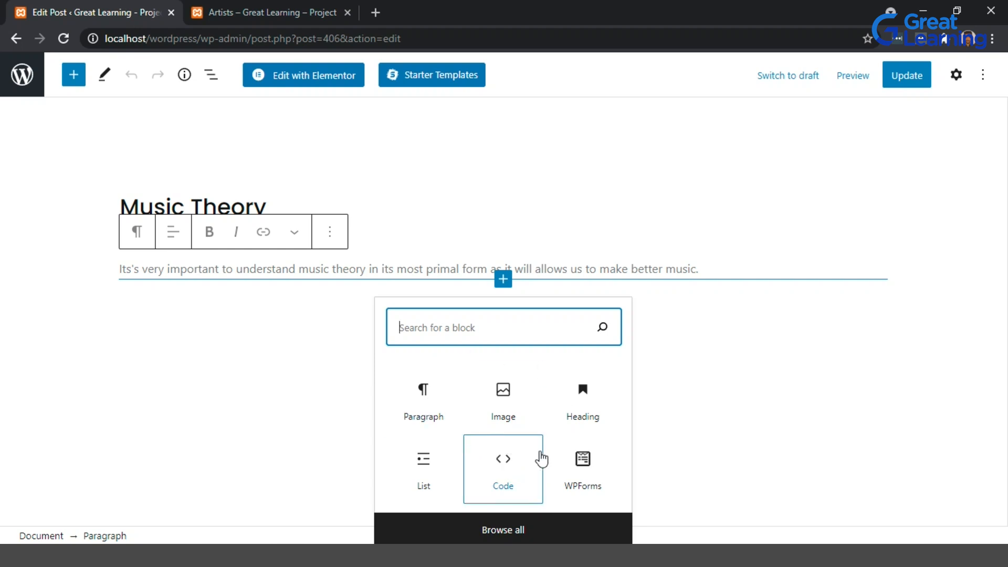
left_click(539, 459)
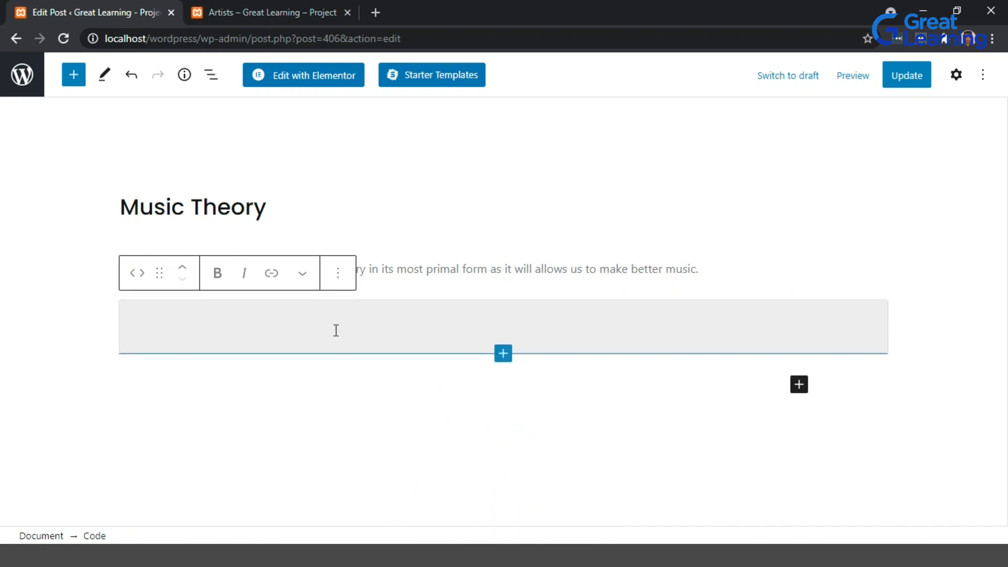
type("d")
key("BackSpace")
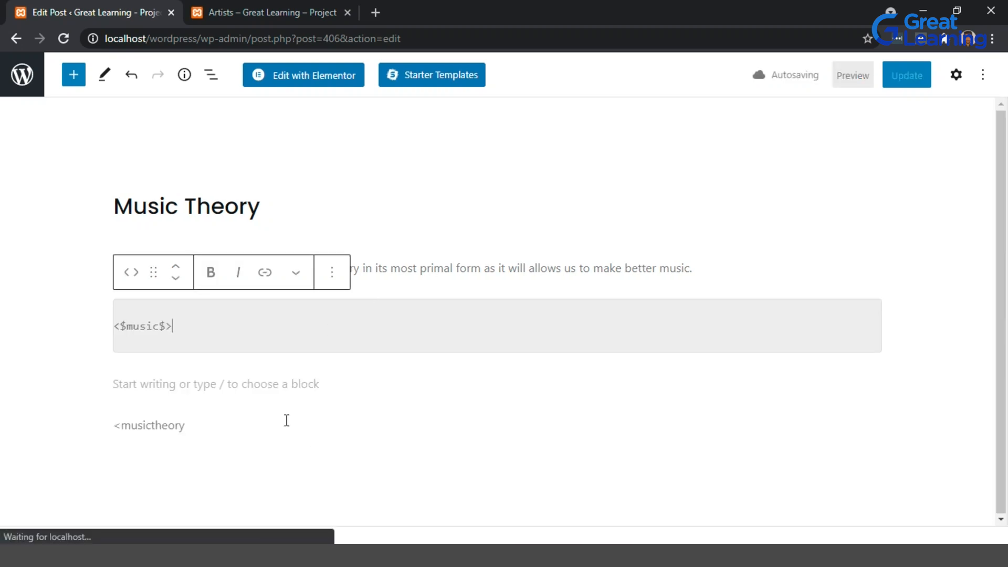
left_click(229, 425)
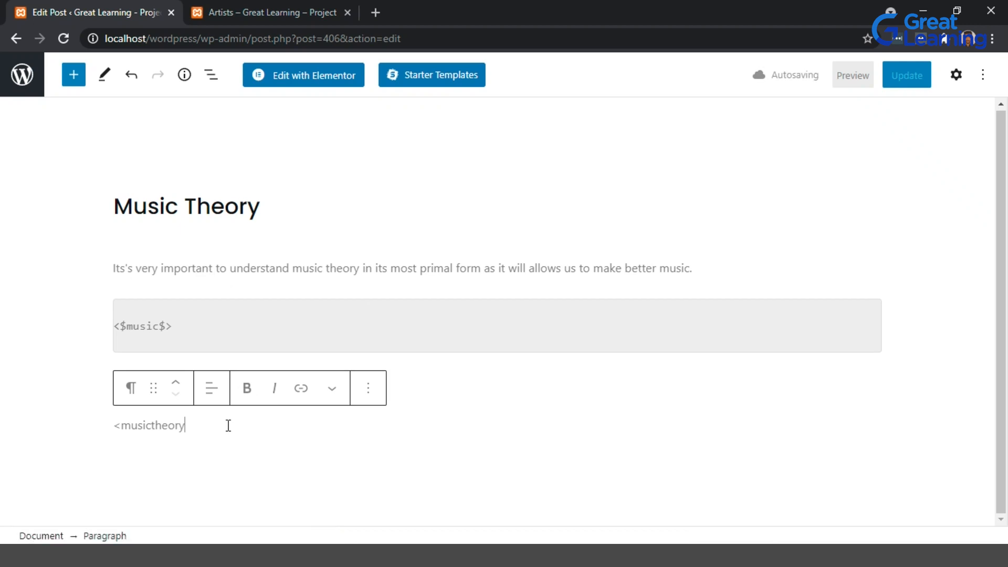
type(">")
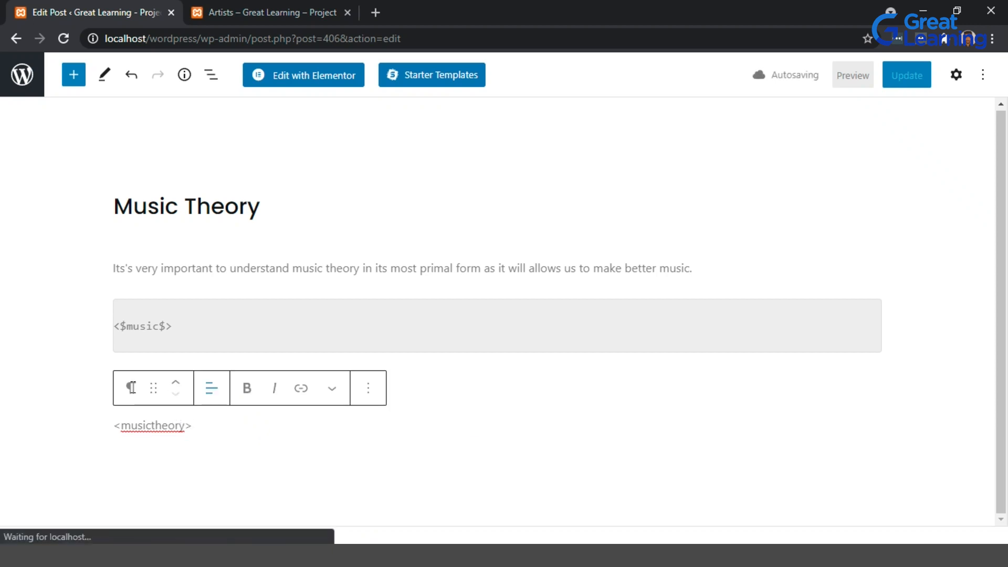
Make the opening paragraph bold and italic, and update the post.
scroll(152, 386, "down", 1)
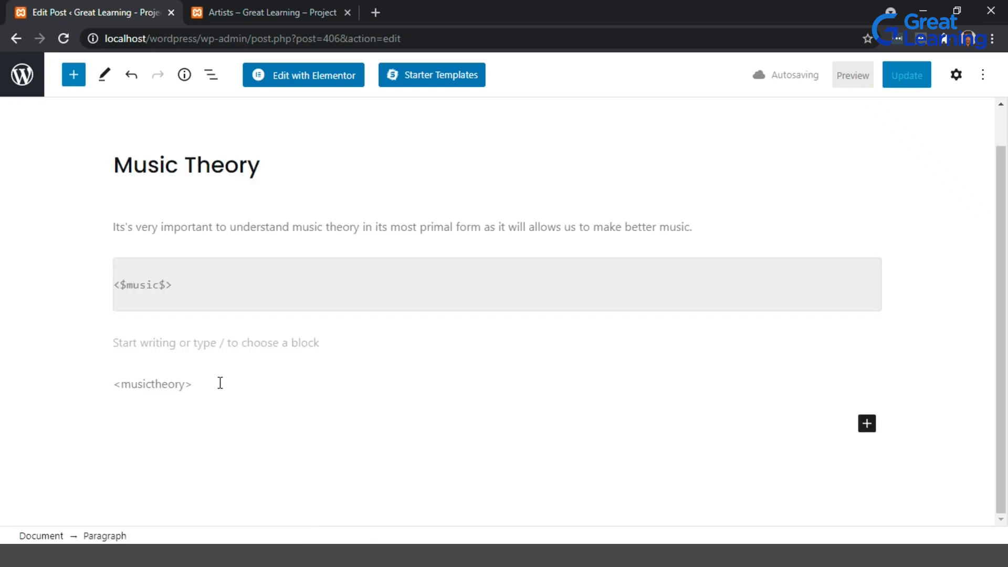
double_click(248, 227)
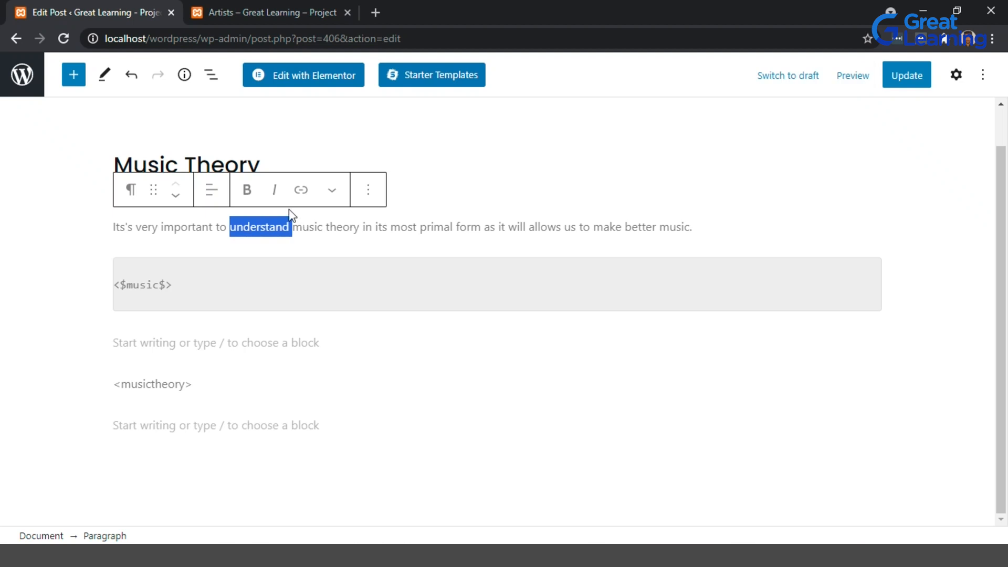
triple_click(273, 220)
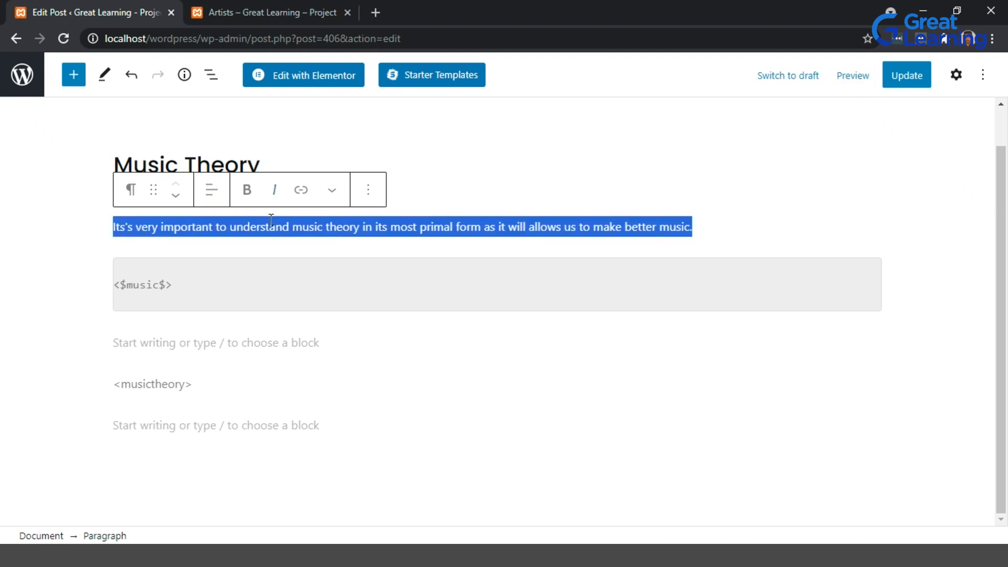
left_click(254, 200)
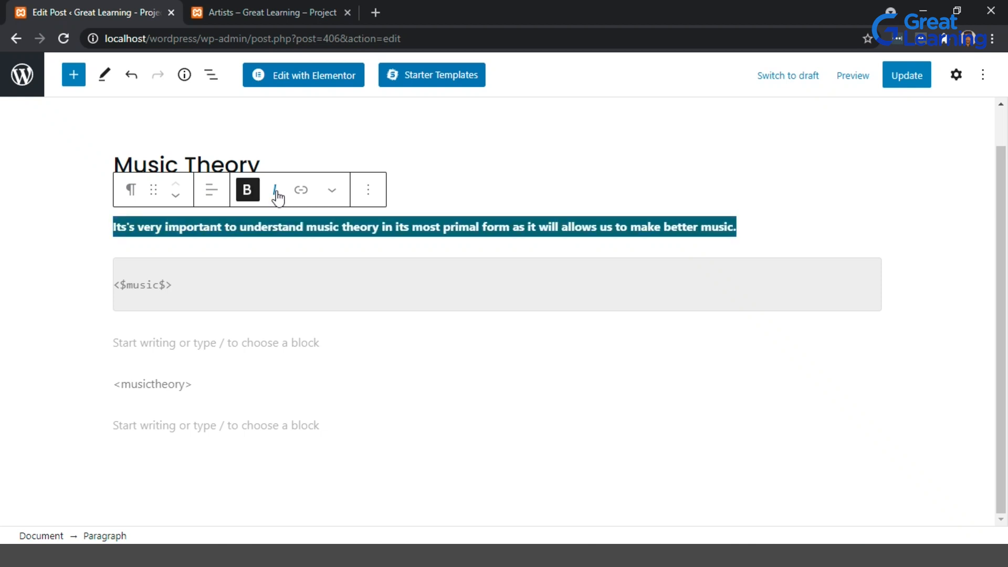
left_click(276, 192)
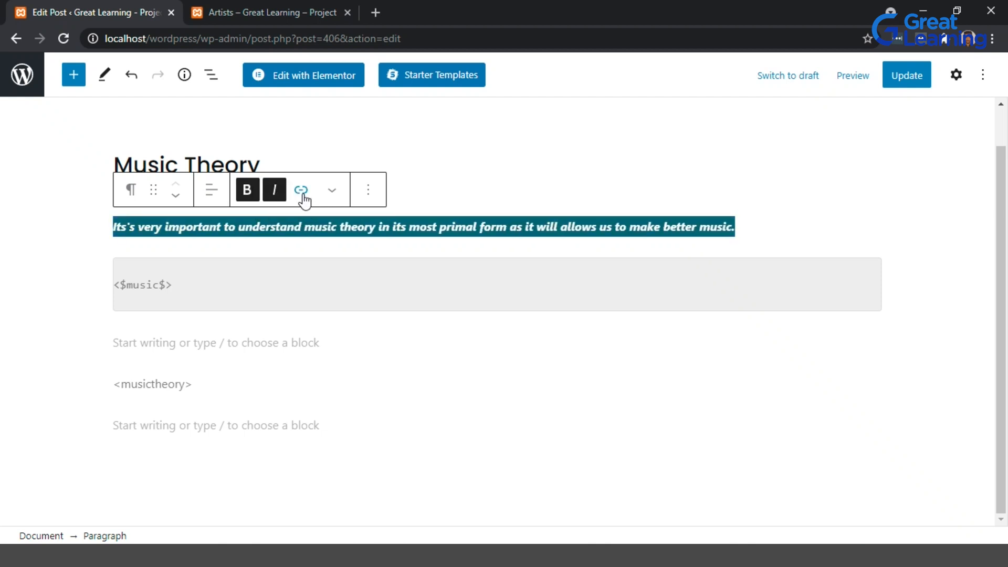
left_click(334, 193)
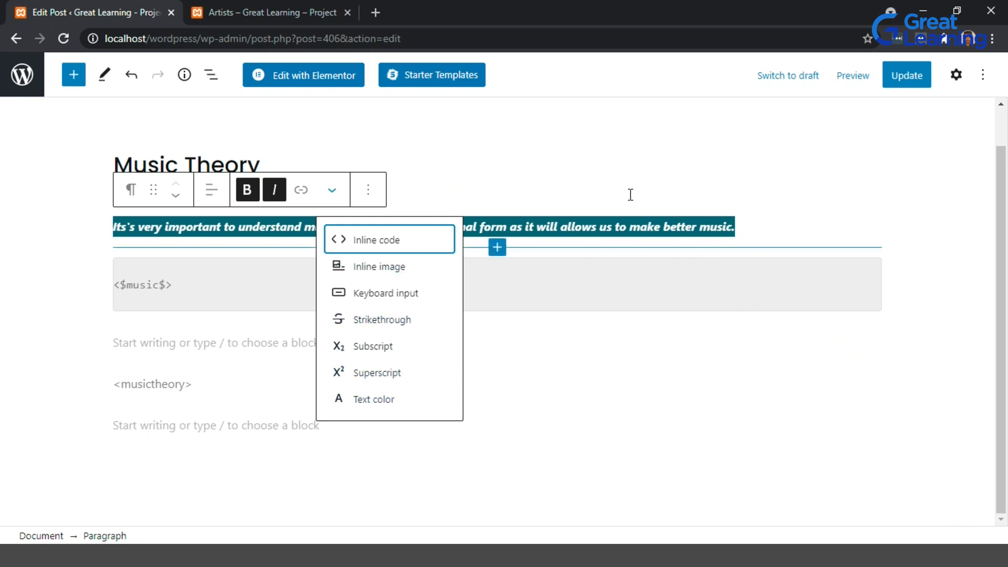
left_click(622, 216)
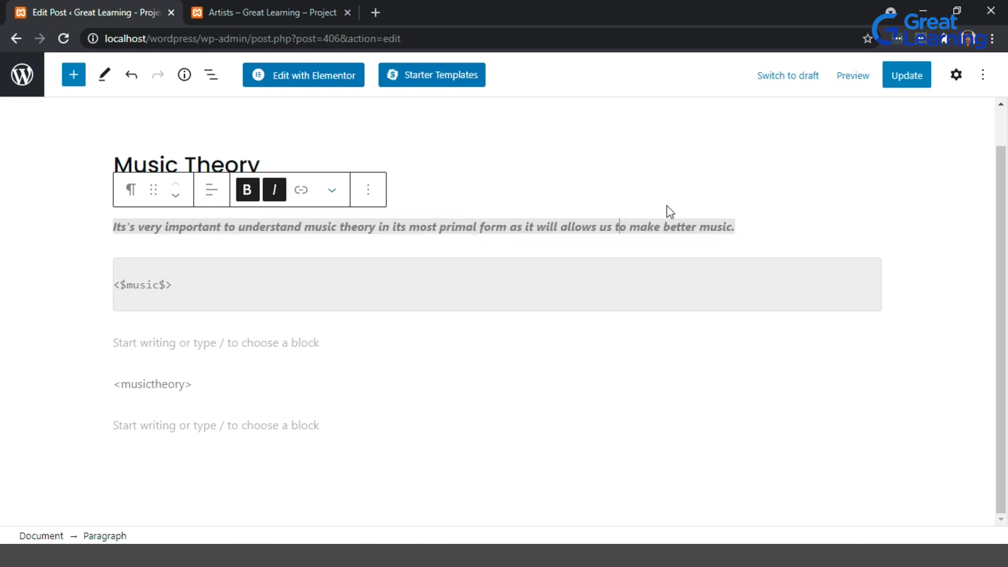
left_click(894, 79)
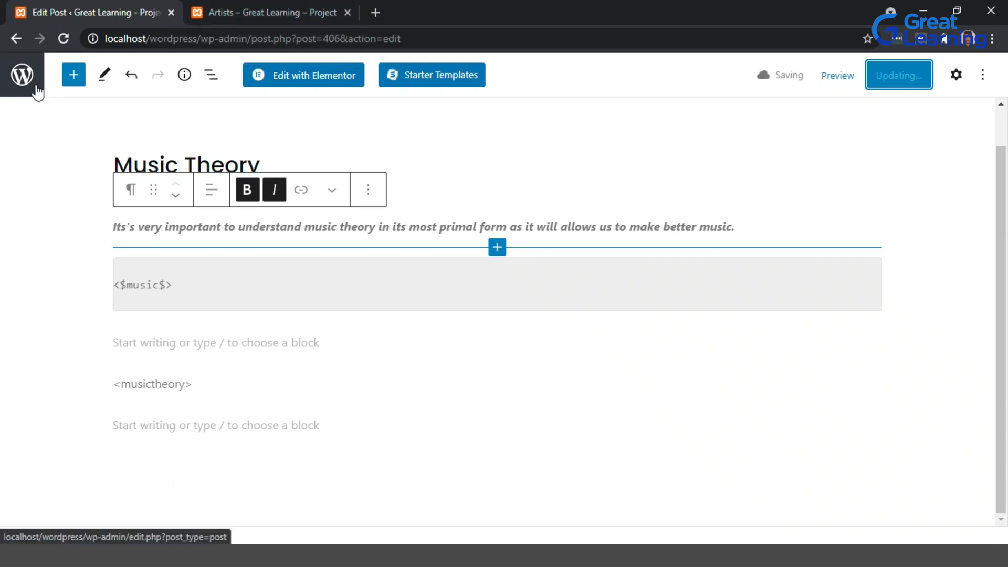
Return to the posts list and move the Music theory post to the Trash.
left_click(17, 39)
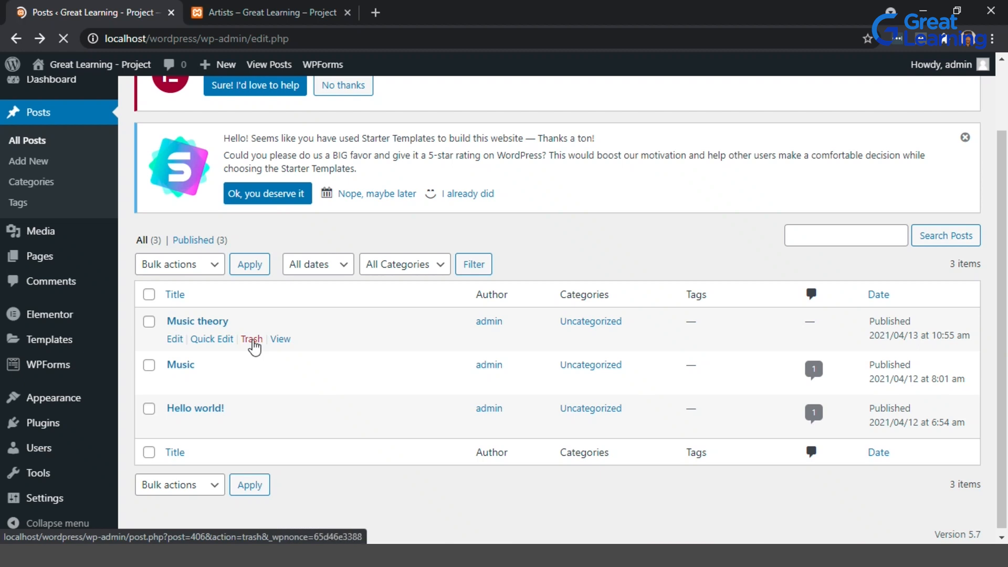
left_click(252, 340)
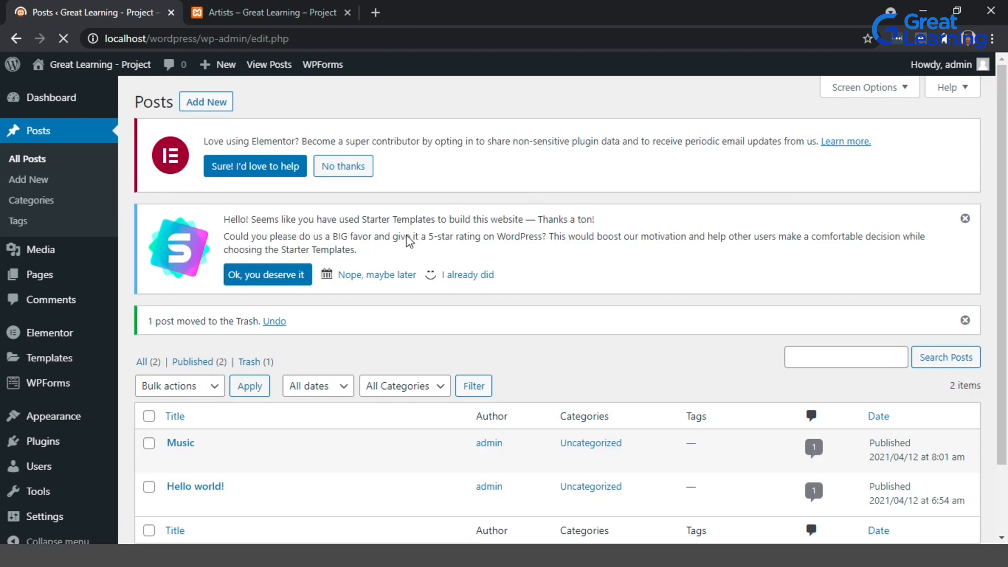
Permanently delete the Music theory post from the Trash.
scroll(287, 409, "down", 1)
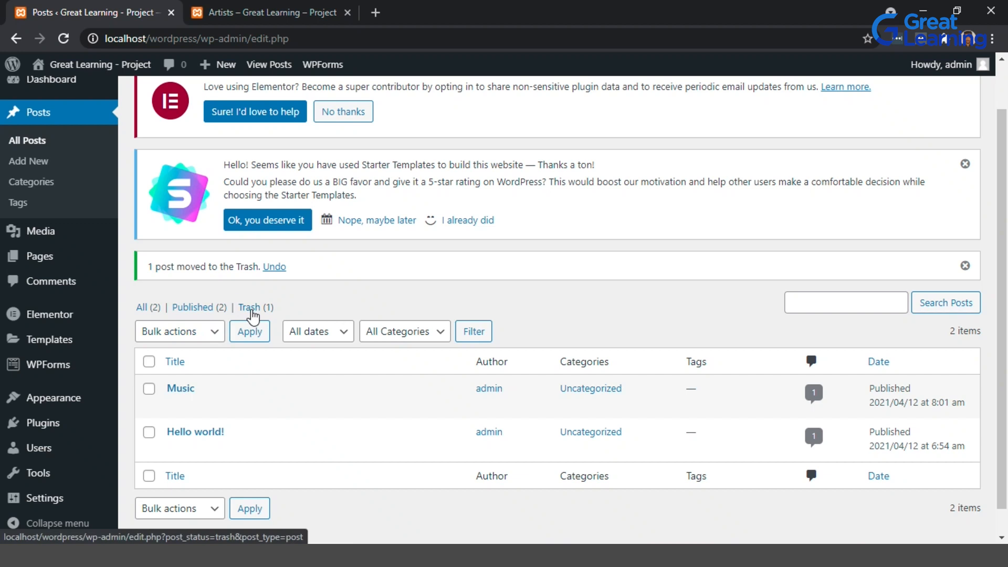
left_click(249, 308)
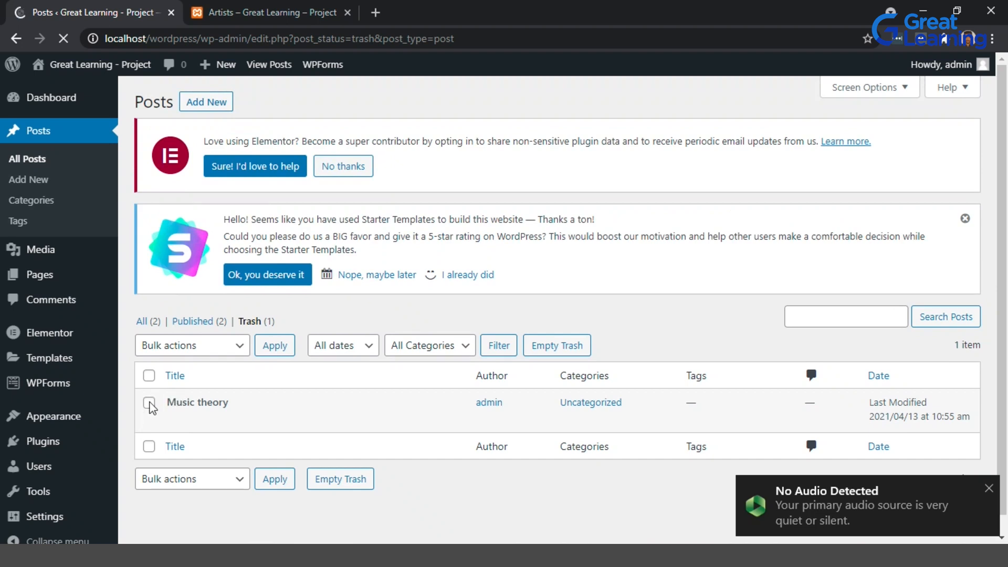
left_click(150, 404)
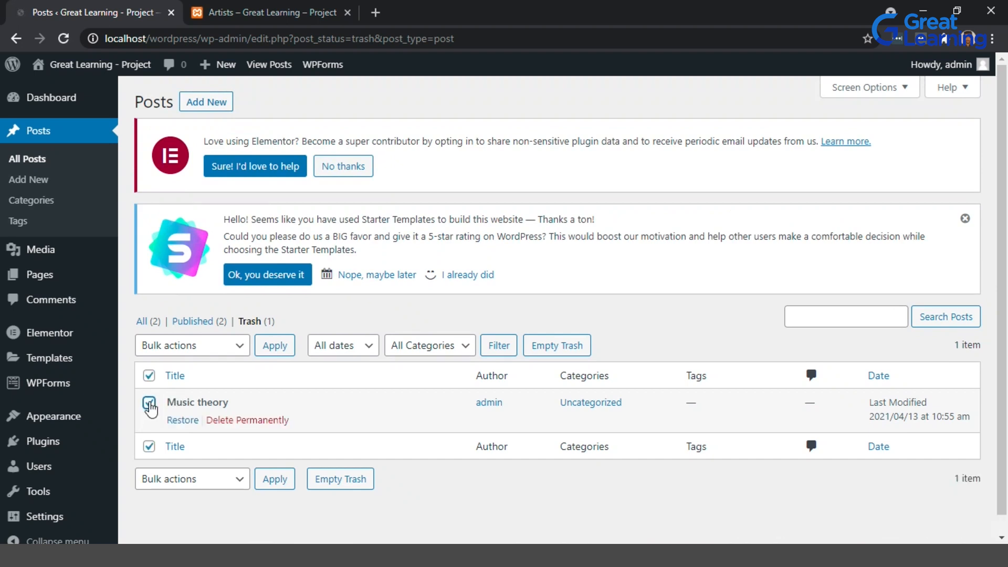
left_click(243, 346)
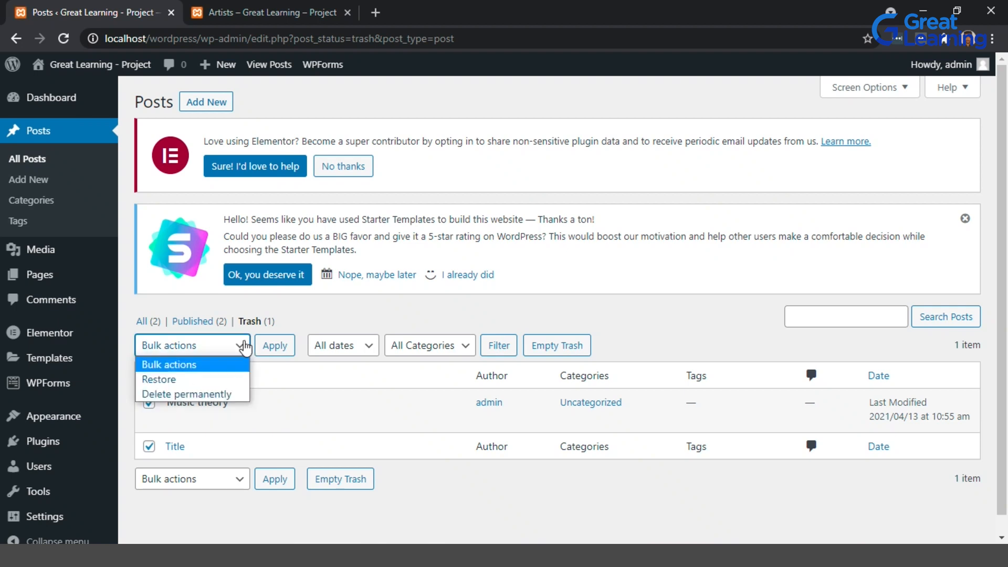
left_click(209, 394)
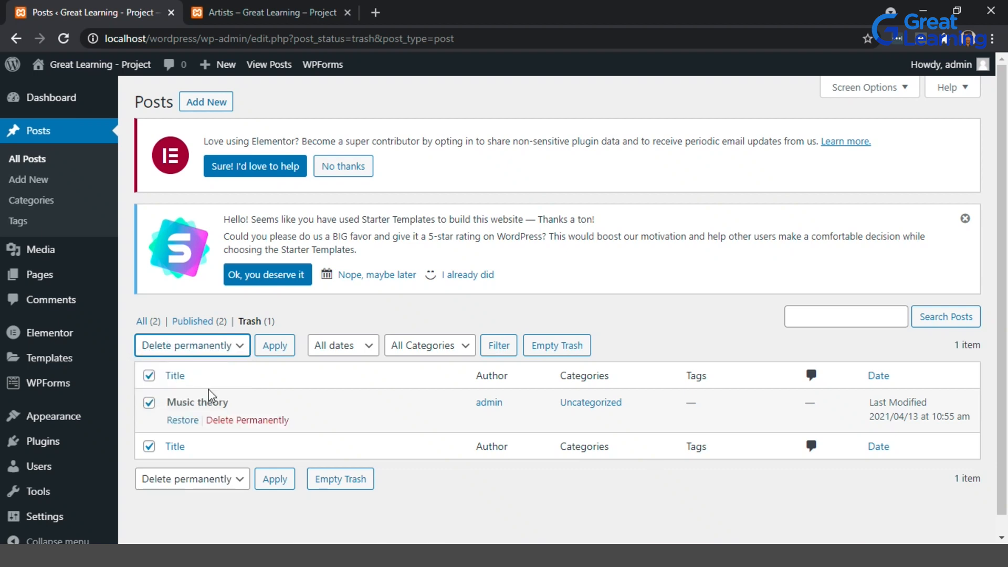
left_click(225, 423)
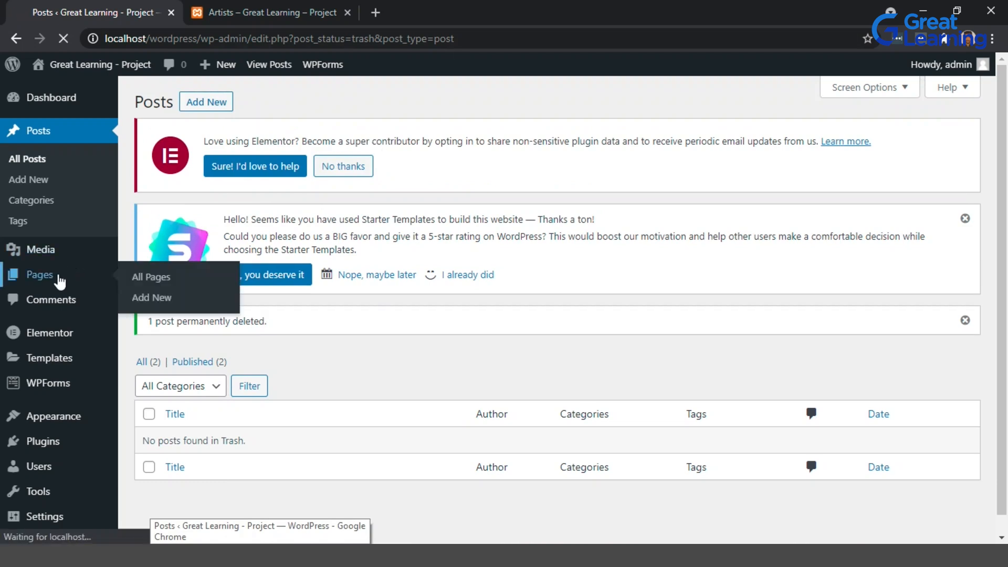
Open the pages list and move the About Us, Contact Us, Privacy Policy and Programs pages to the Trash in bulk.
left_click(150, 277)
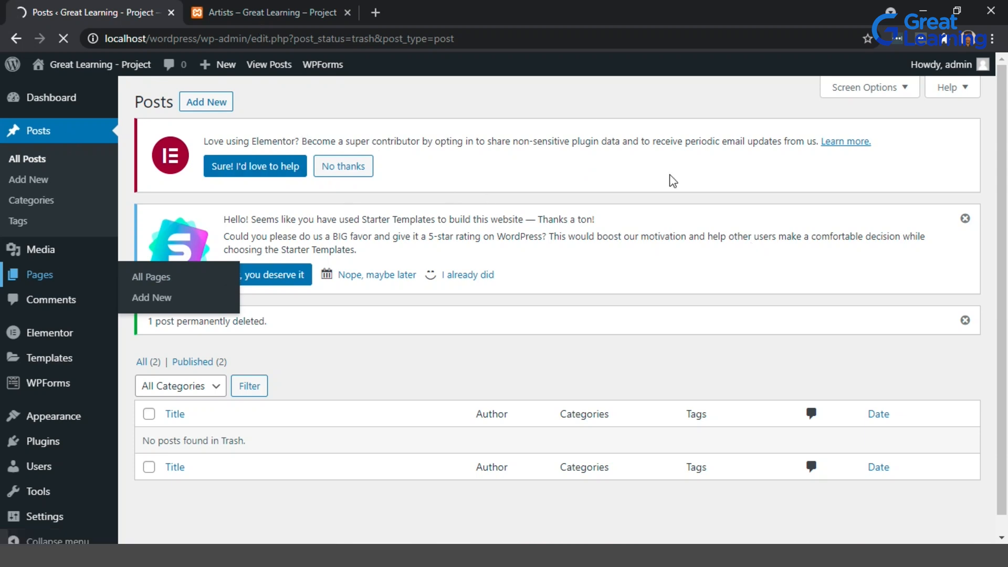
scroll(450, 343, "down", 3)
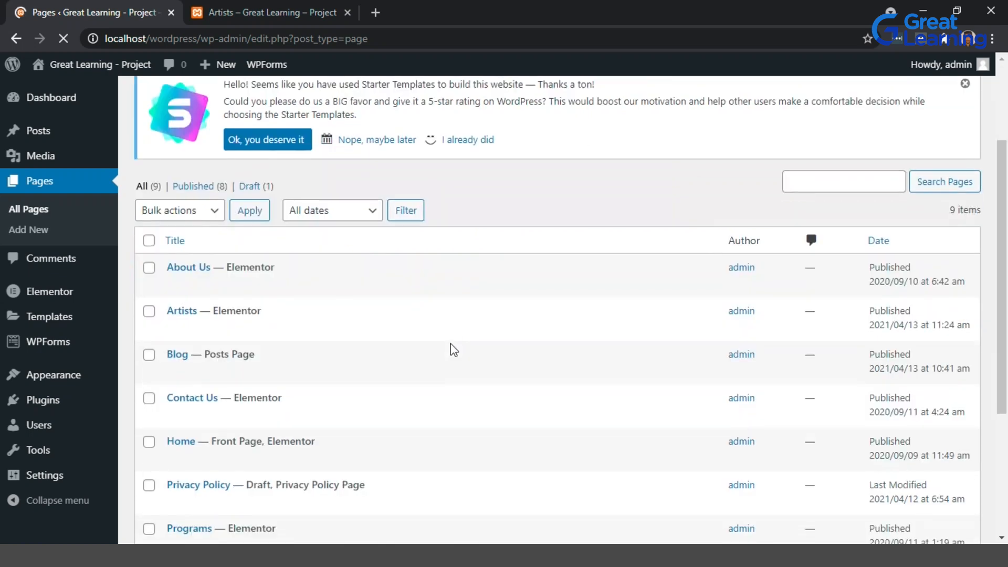
scroll(294, 279, "down", 1)
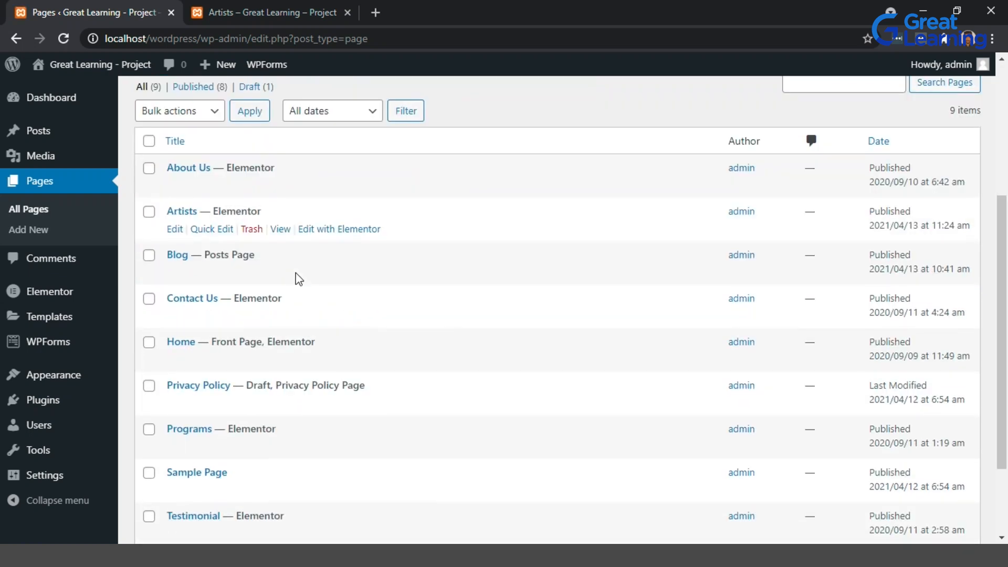
left_click(148, 168)
left_click(148, 297)
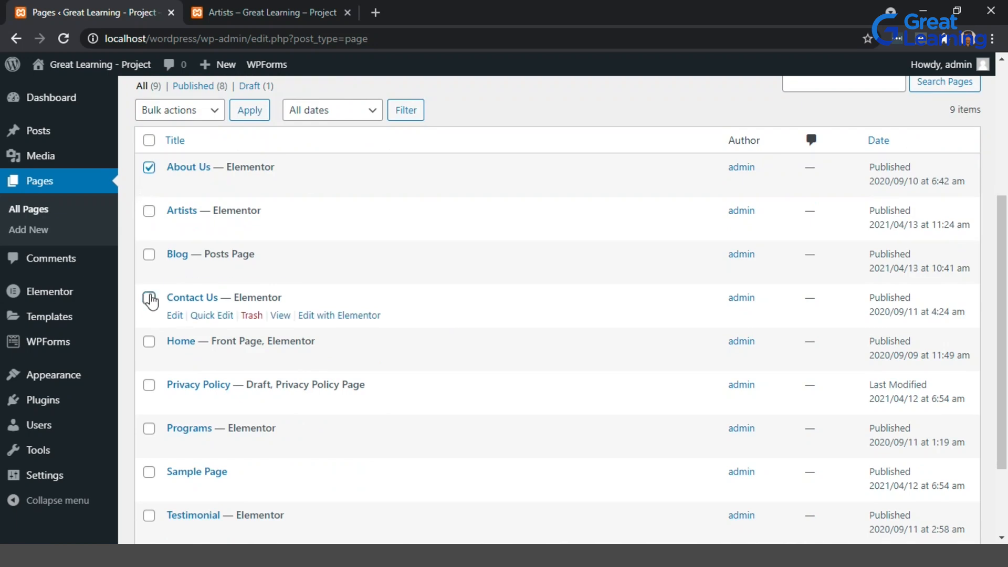
left_click(148, 385)
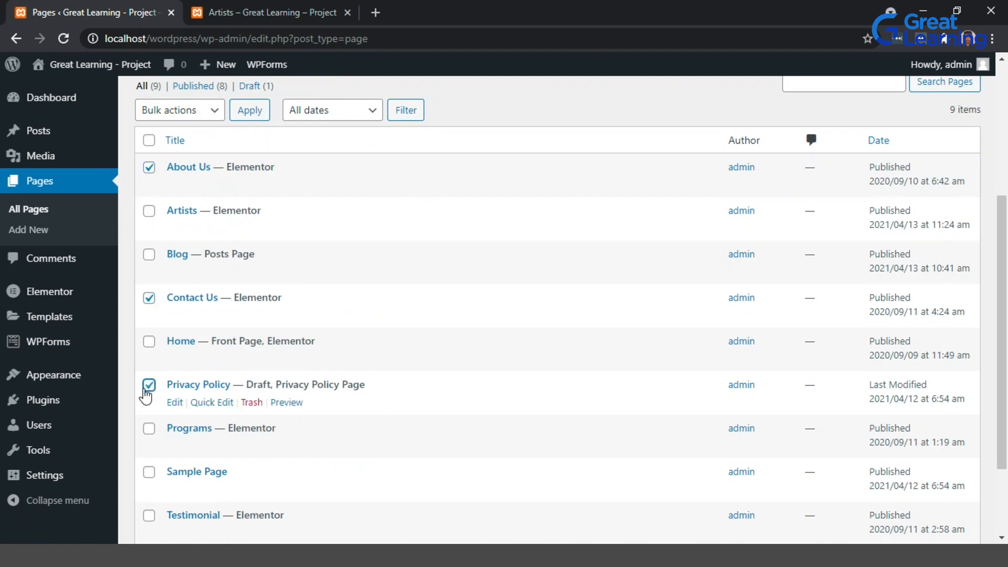
scroll(149, 391, "down", 1)
left_click(148, 378)
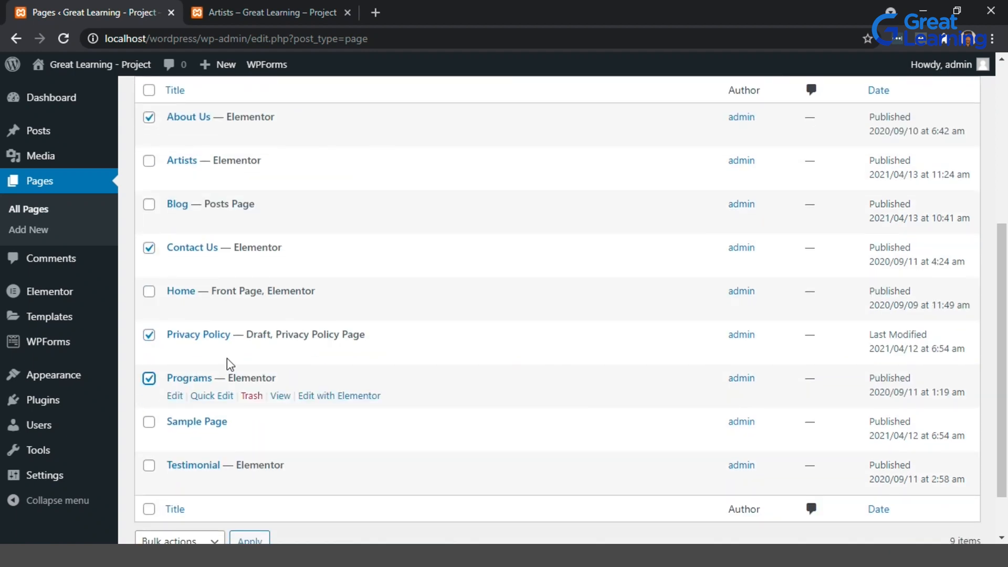
scroll(221, 357, "up", 5)
left_click(217, 293)
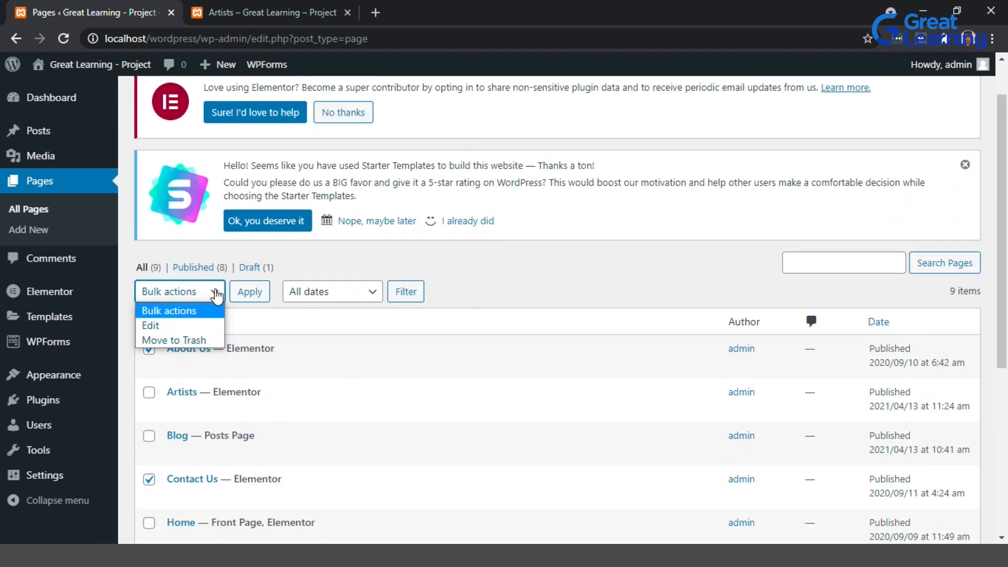
left_click(209, 341)
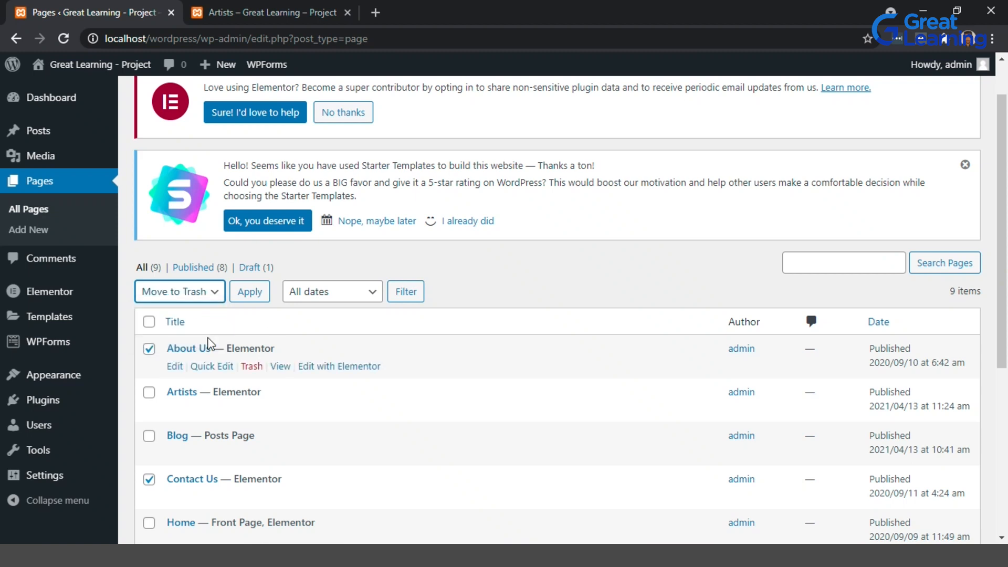
left_click(261, 295)
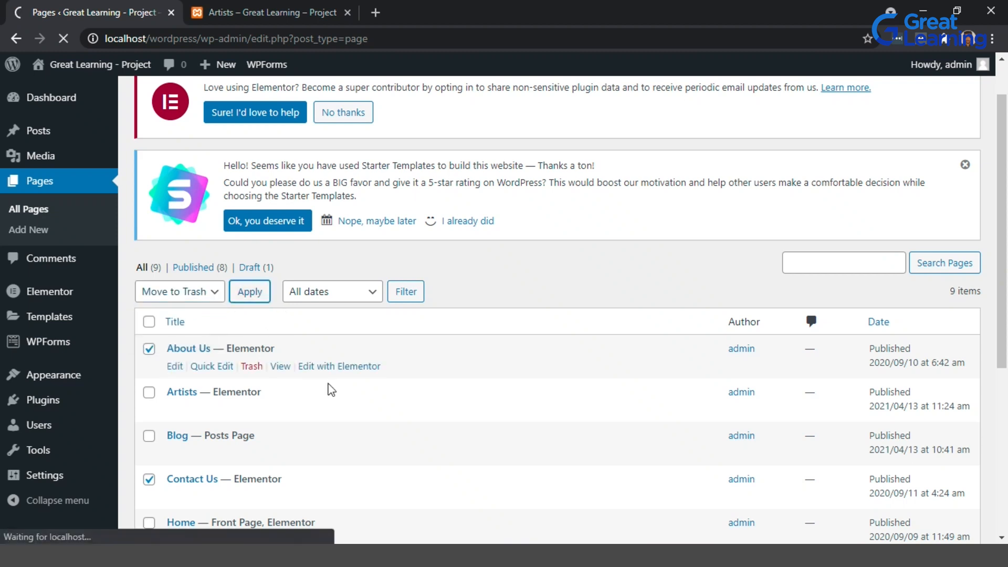
scroll(331, 387, "down", 2)
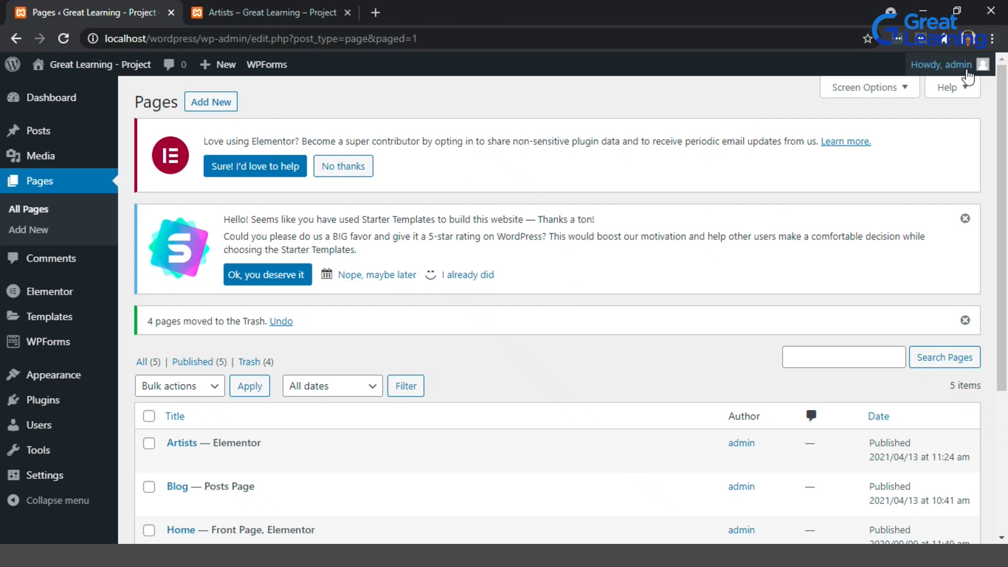
Try to quit XAMPP from its system tray icon and dismiss the error.
mouse_move(965, 78)
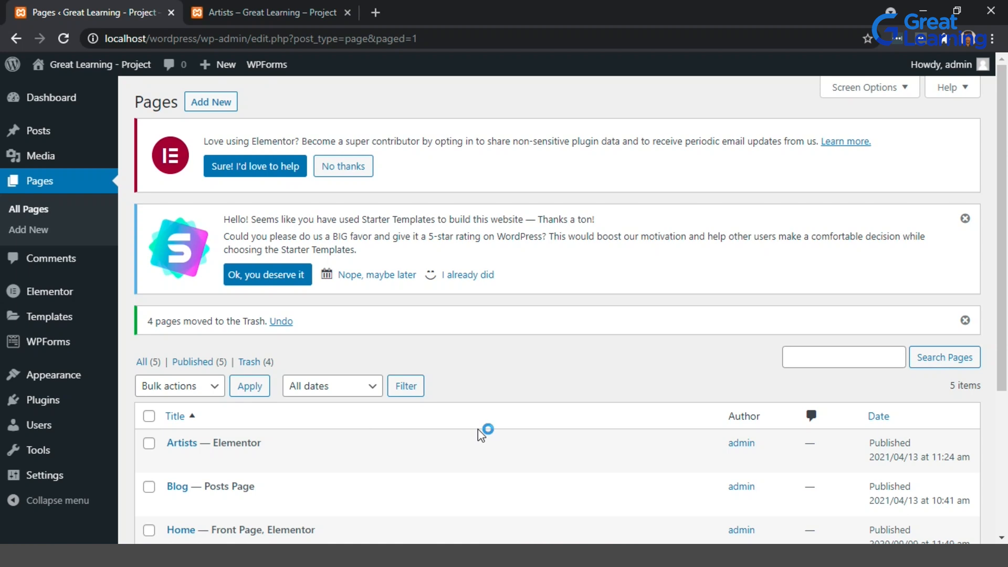
left_click(835, 554)
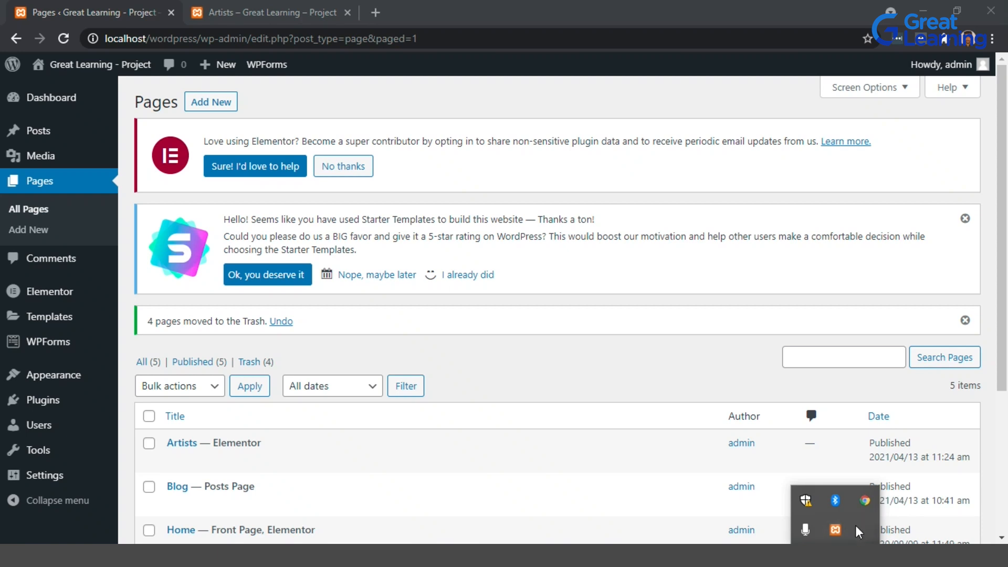
right_click(835, 531)
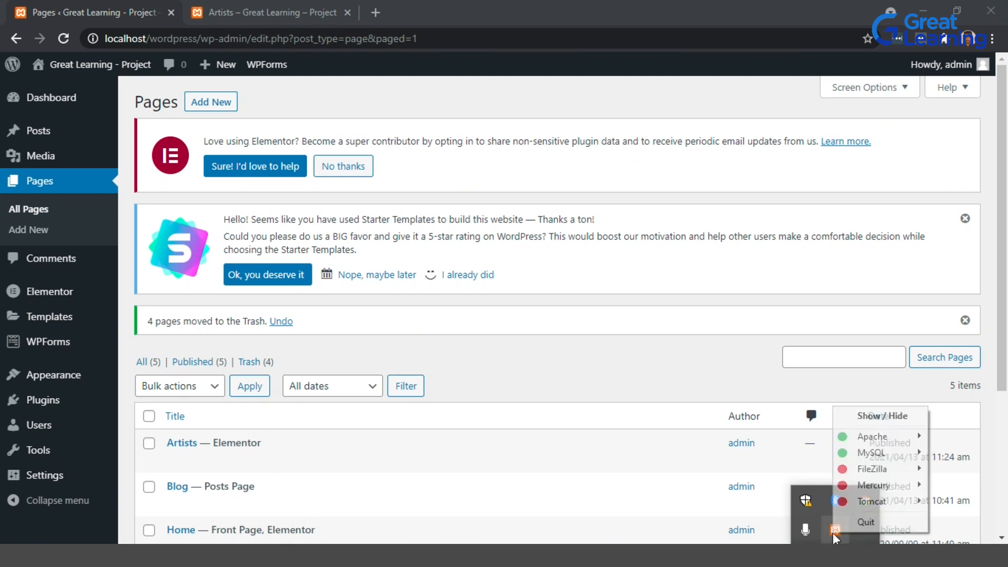
left_click(861, 525)
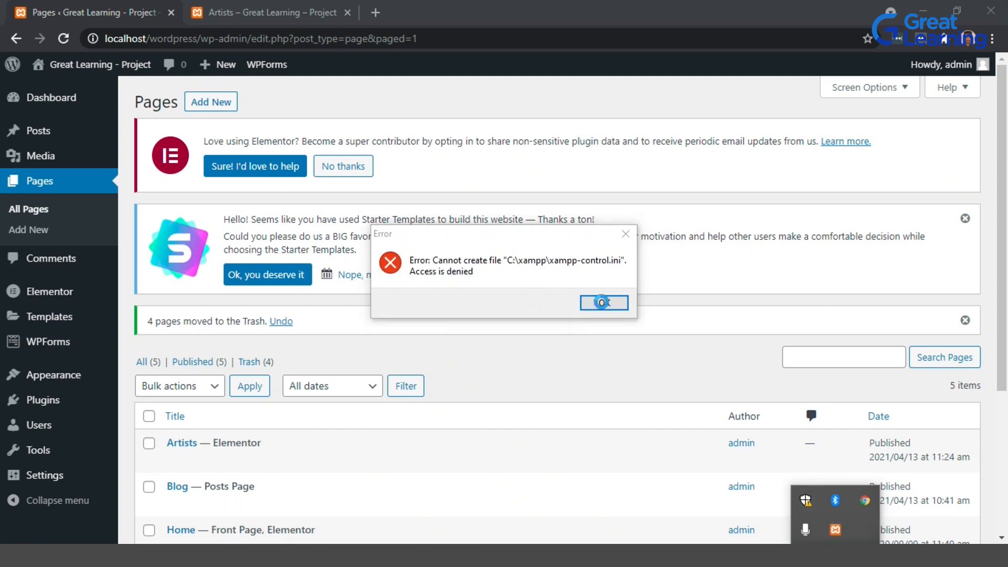
left_click(605, 303)
scroll(604, 303, "down", 1)
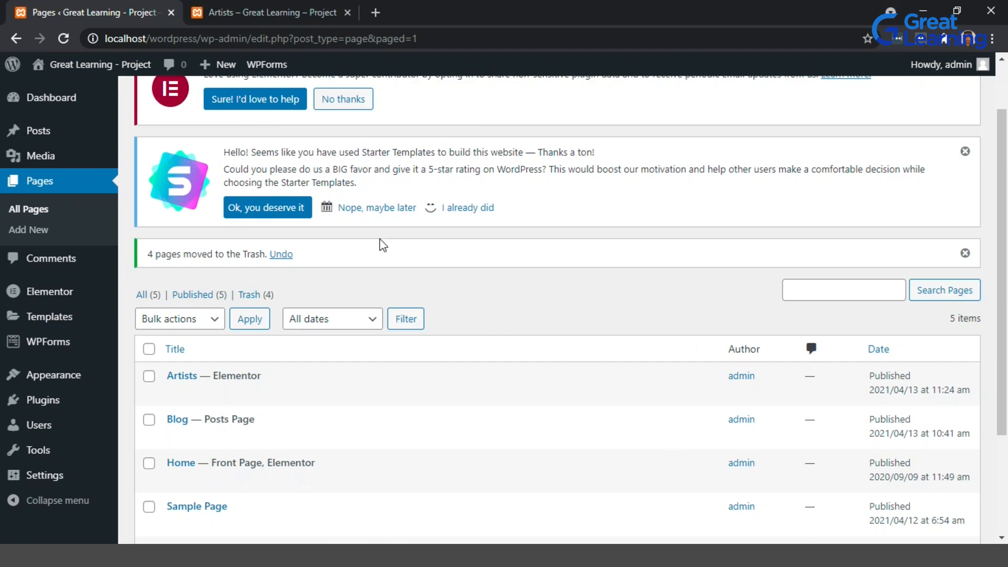
Switch to the XAMPP Control Panel by searching for xamp in the Start menu and reposition its window.
key("super")
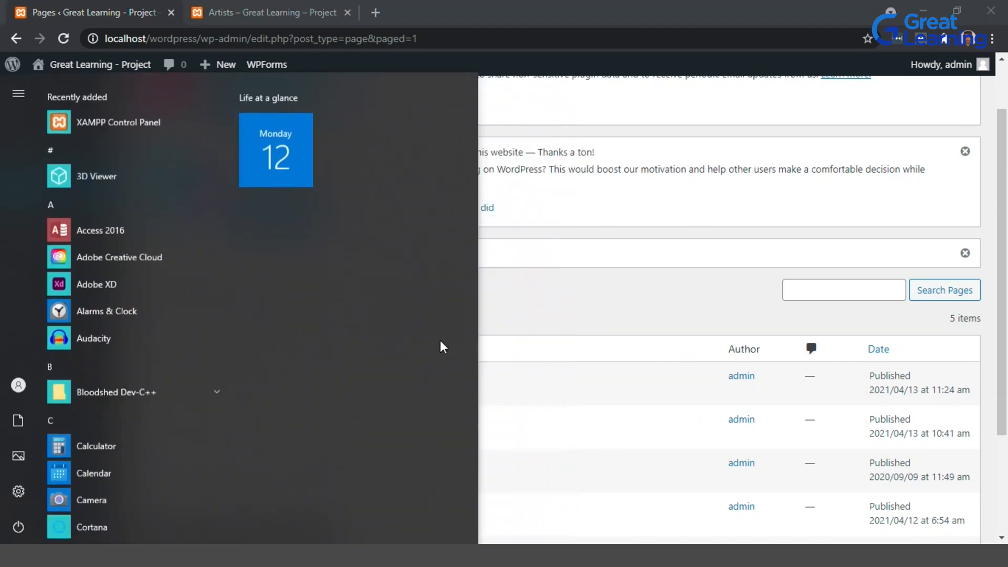
type("xamp")
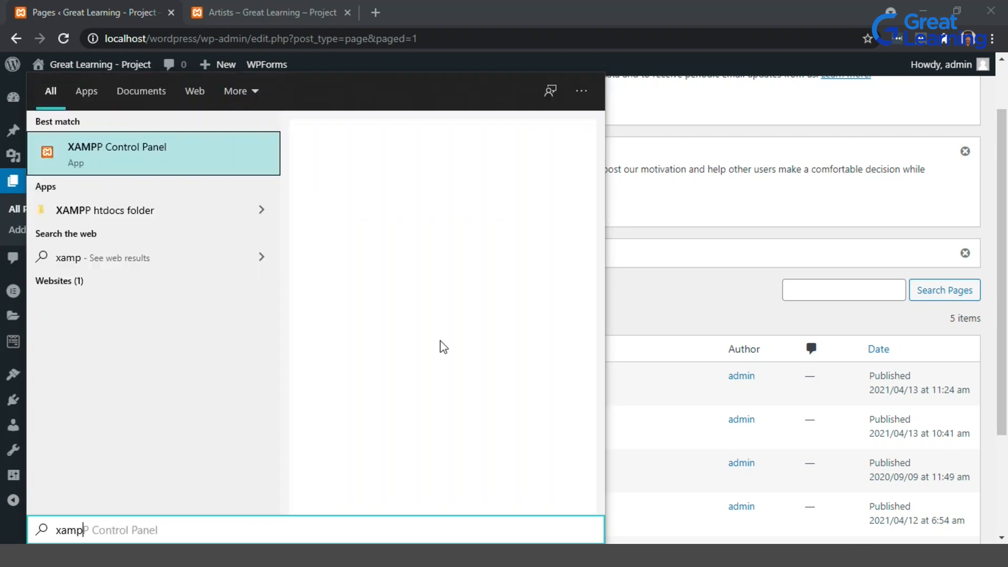
key("Return")
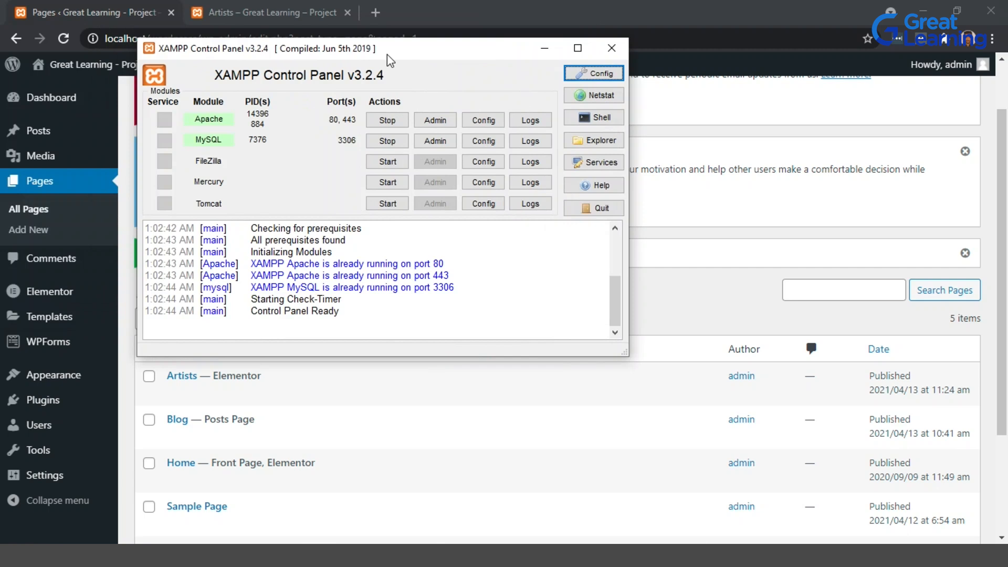
left_click_drag(389, 60, 442, 91)
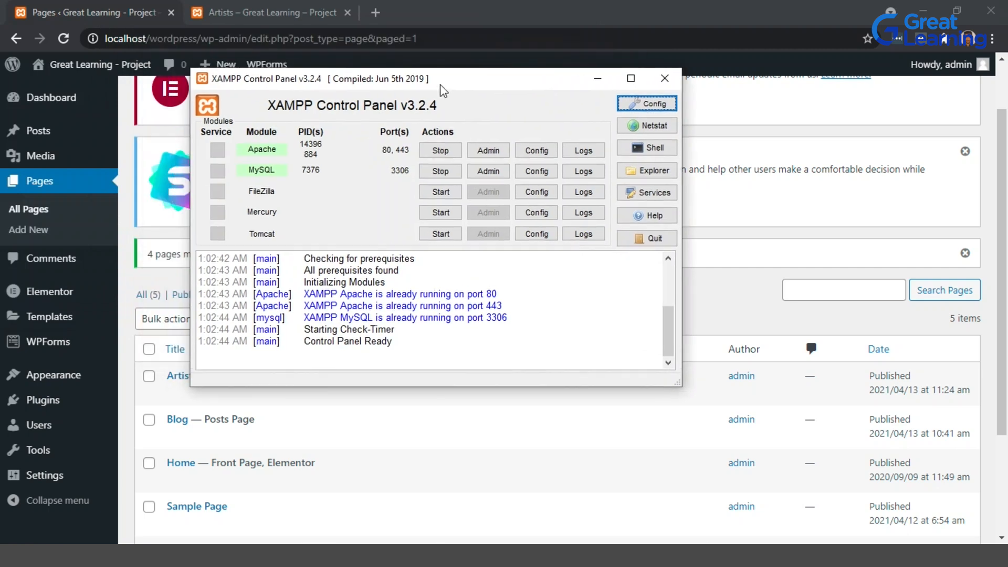
Restart the Apache and MySQL services in the XAMPP Control Panel, reloading the admin page in between.
left_click(440, 151)
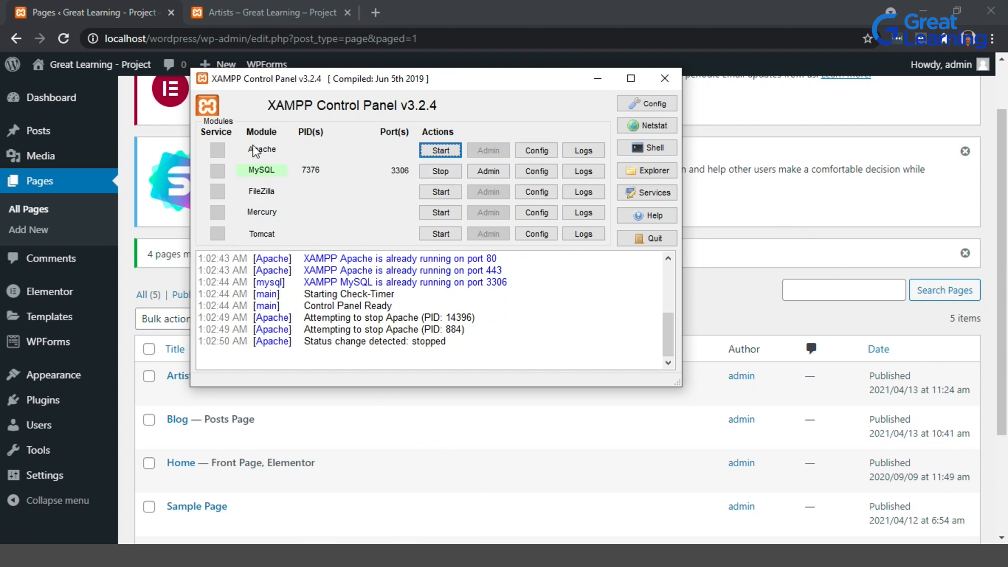
left_click(63, 38)
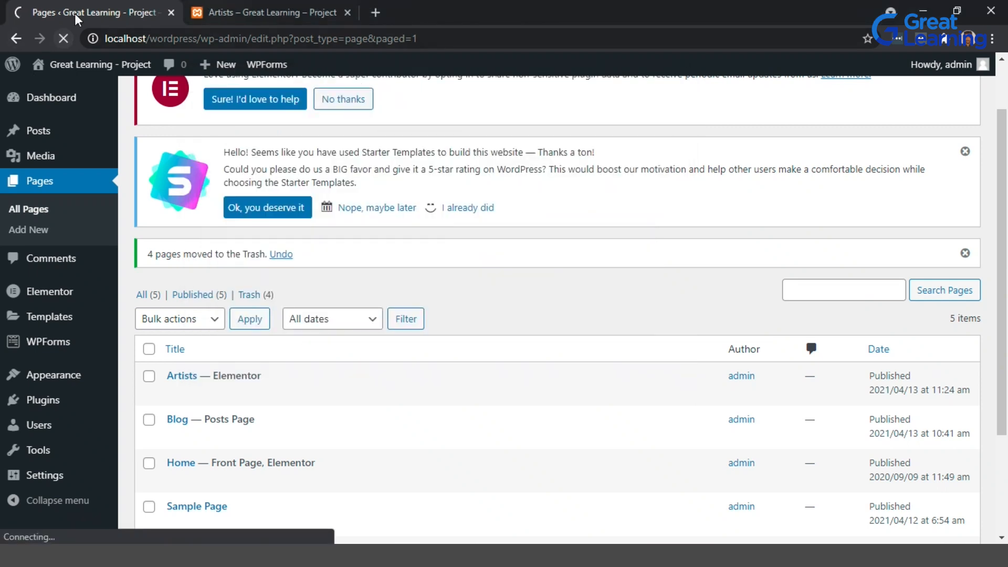
key("alt+Tab")
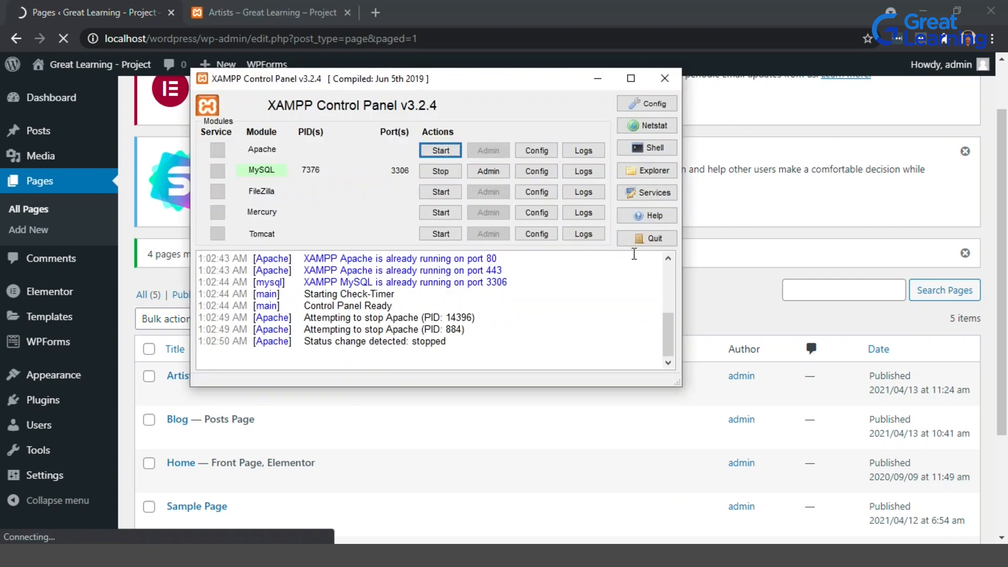
left_click(440, 171)
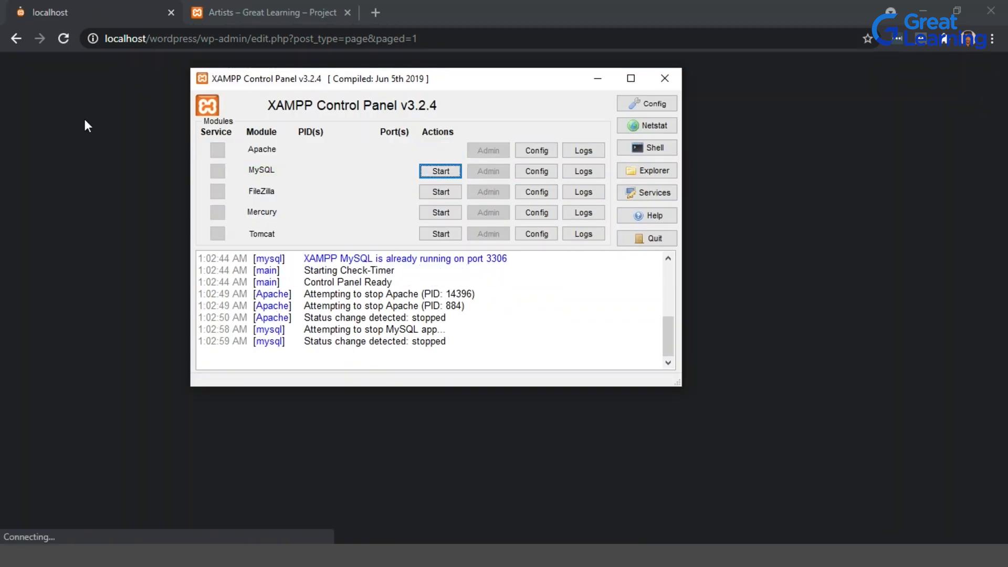
left_click(84, 117)
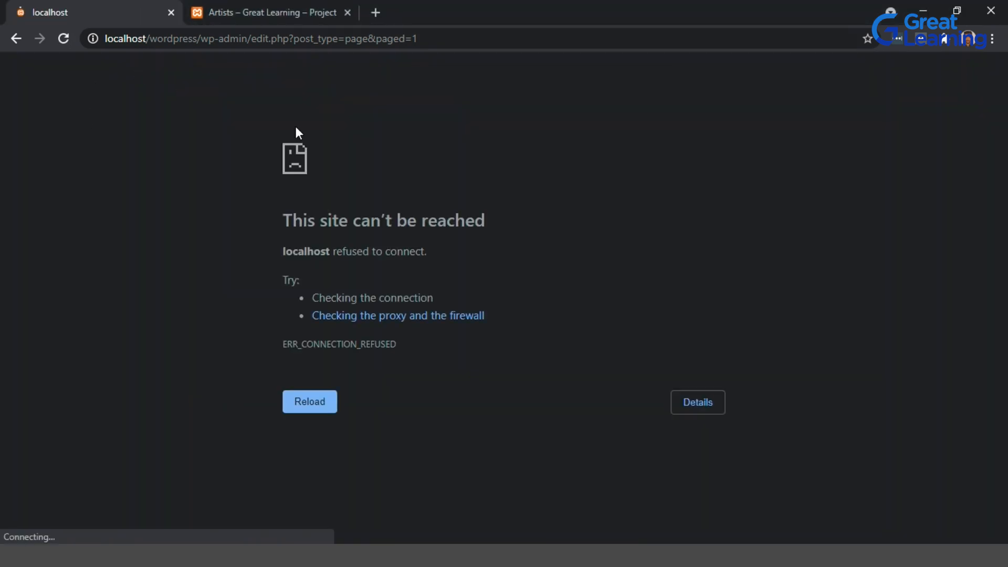
key("alt+Tab")
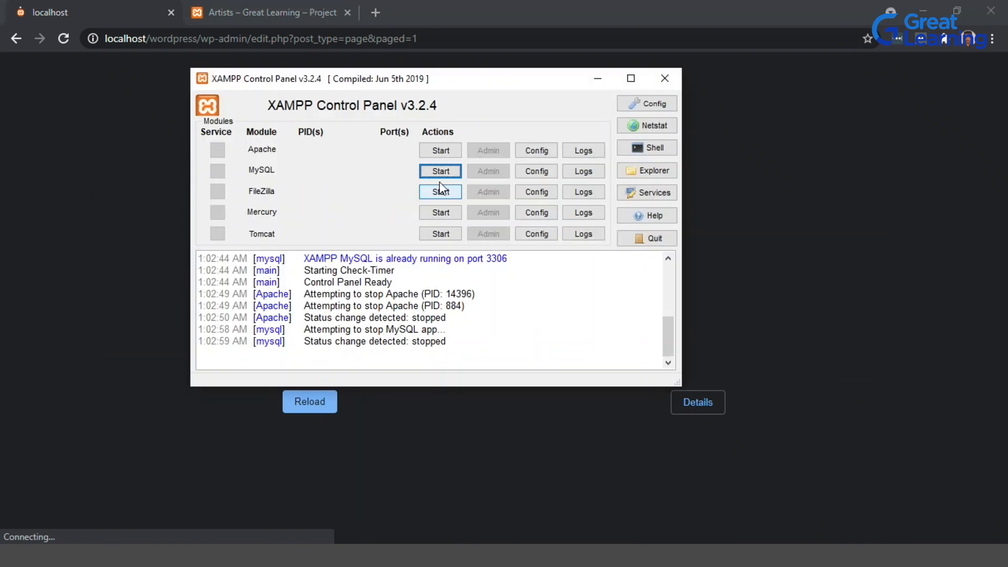
left_click(441, 150)
left_click(443, 171)
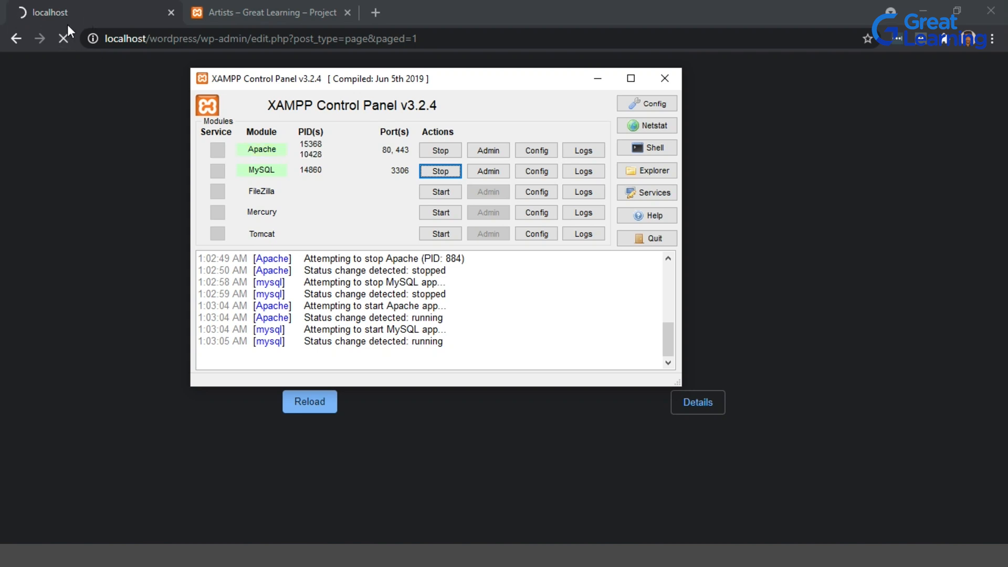
Return to the browser and review the reloaded pages list.
key("alt+Tab")
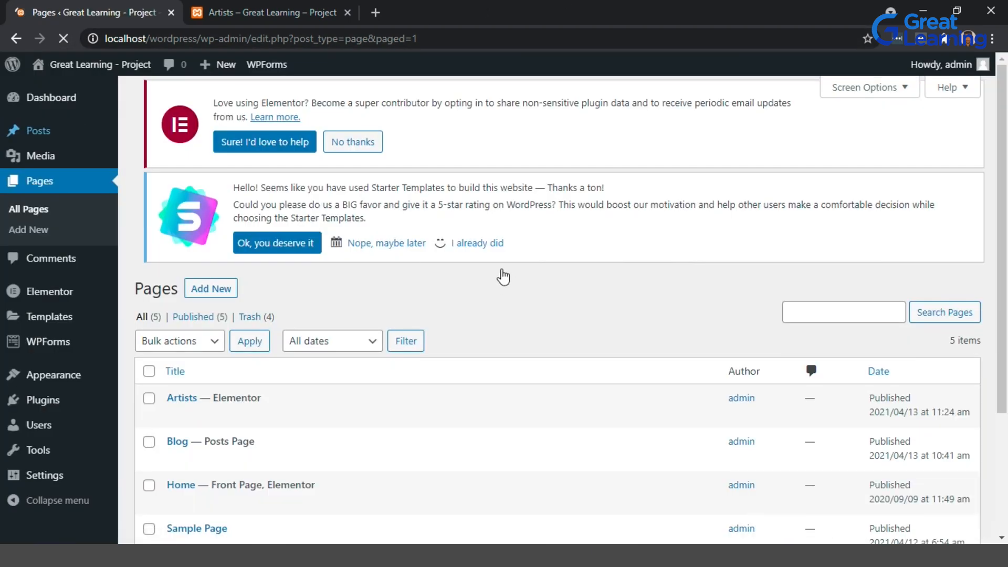
scroll(502, 269, "down", 4)
scroll(502, 269, "up", 3)
scroll(502, 273, "up", 1)
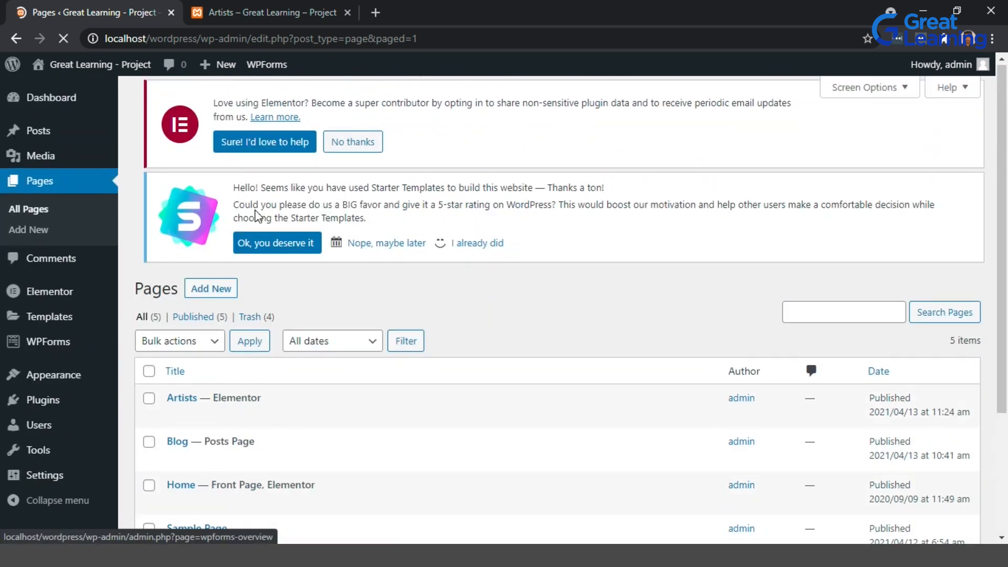